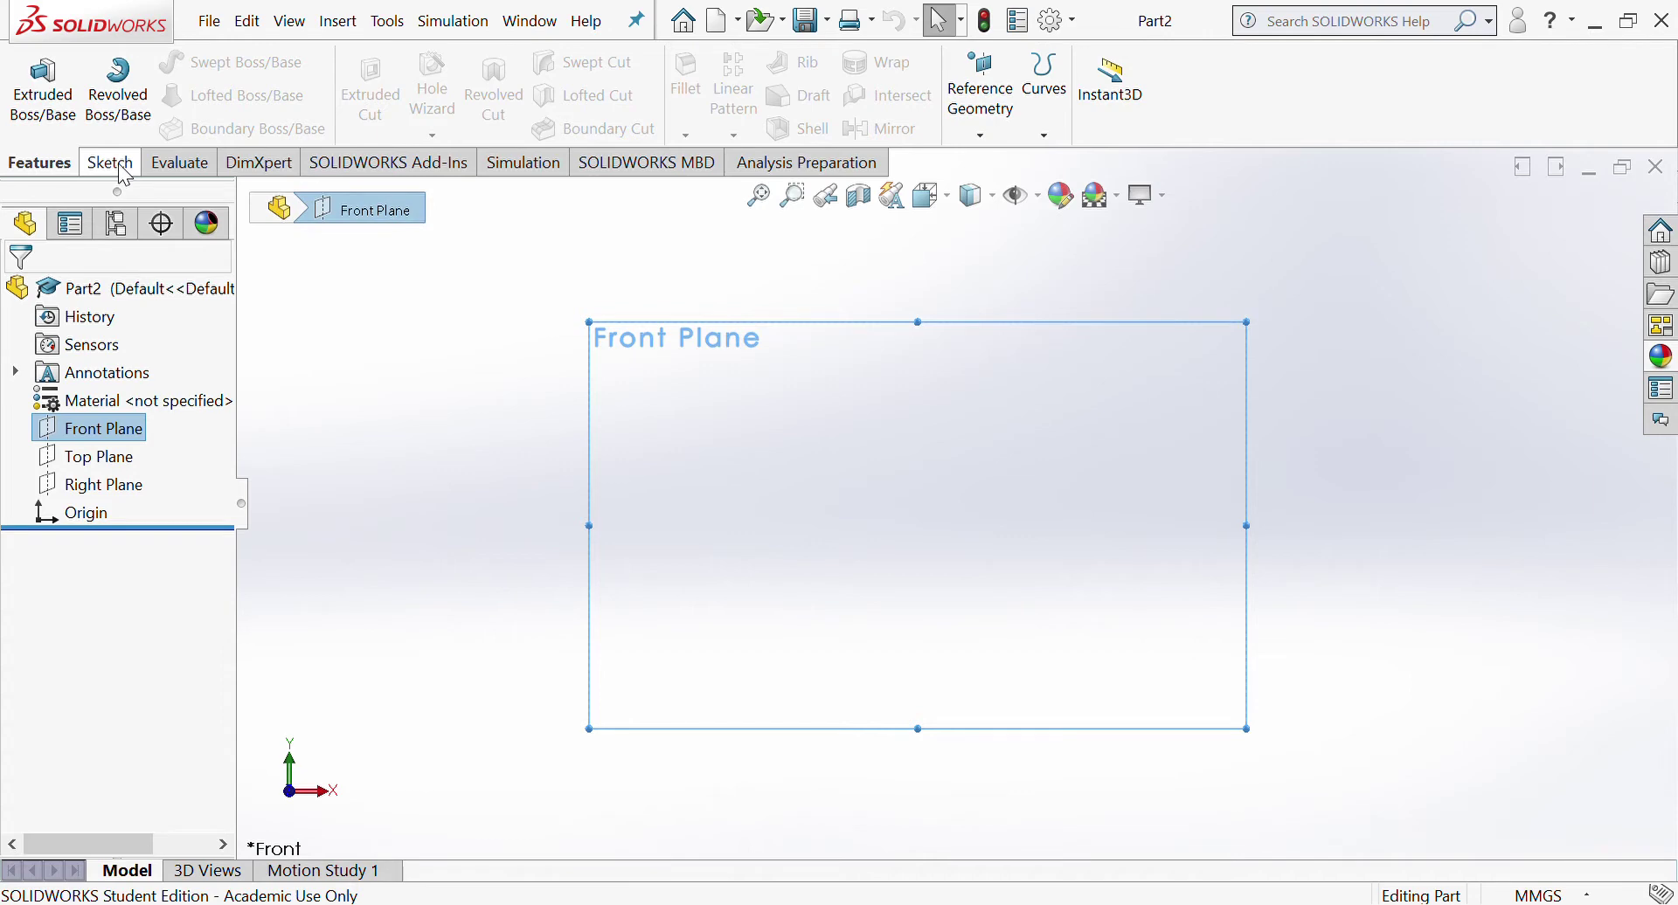
Step: Sketch a corner rectangle about 69 mm wide around the origin on the Front Plane
left_click(118, 164)
left_click(164, 98)
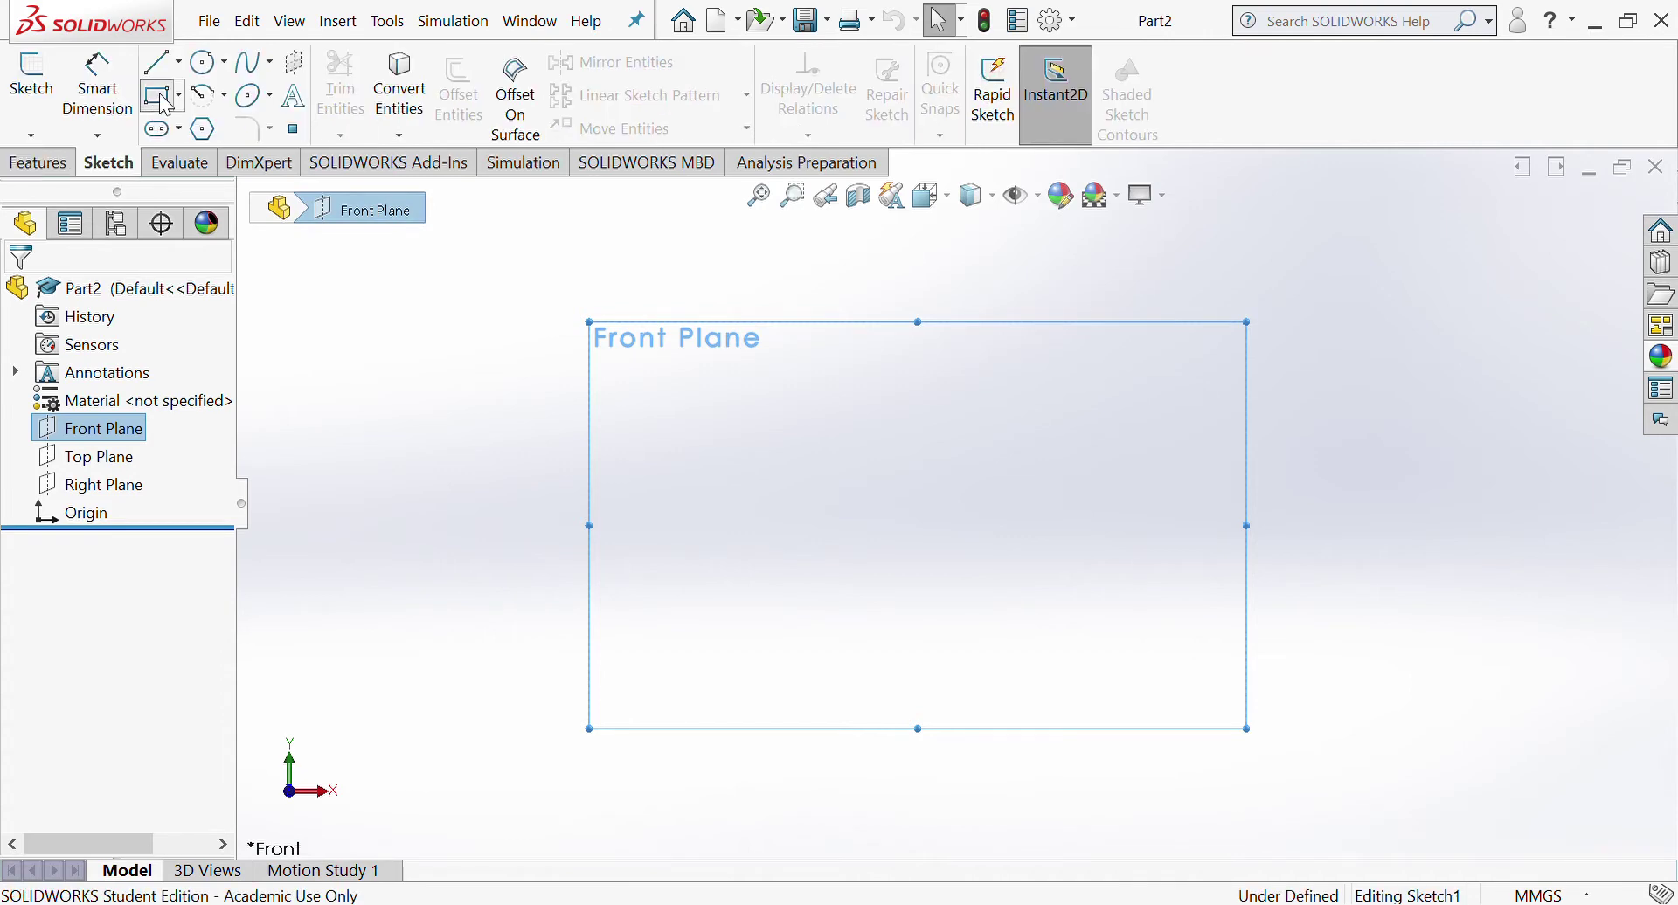
left_click(784, 382)
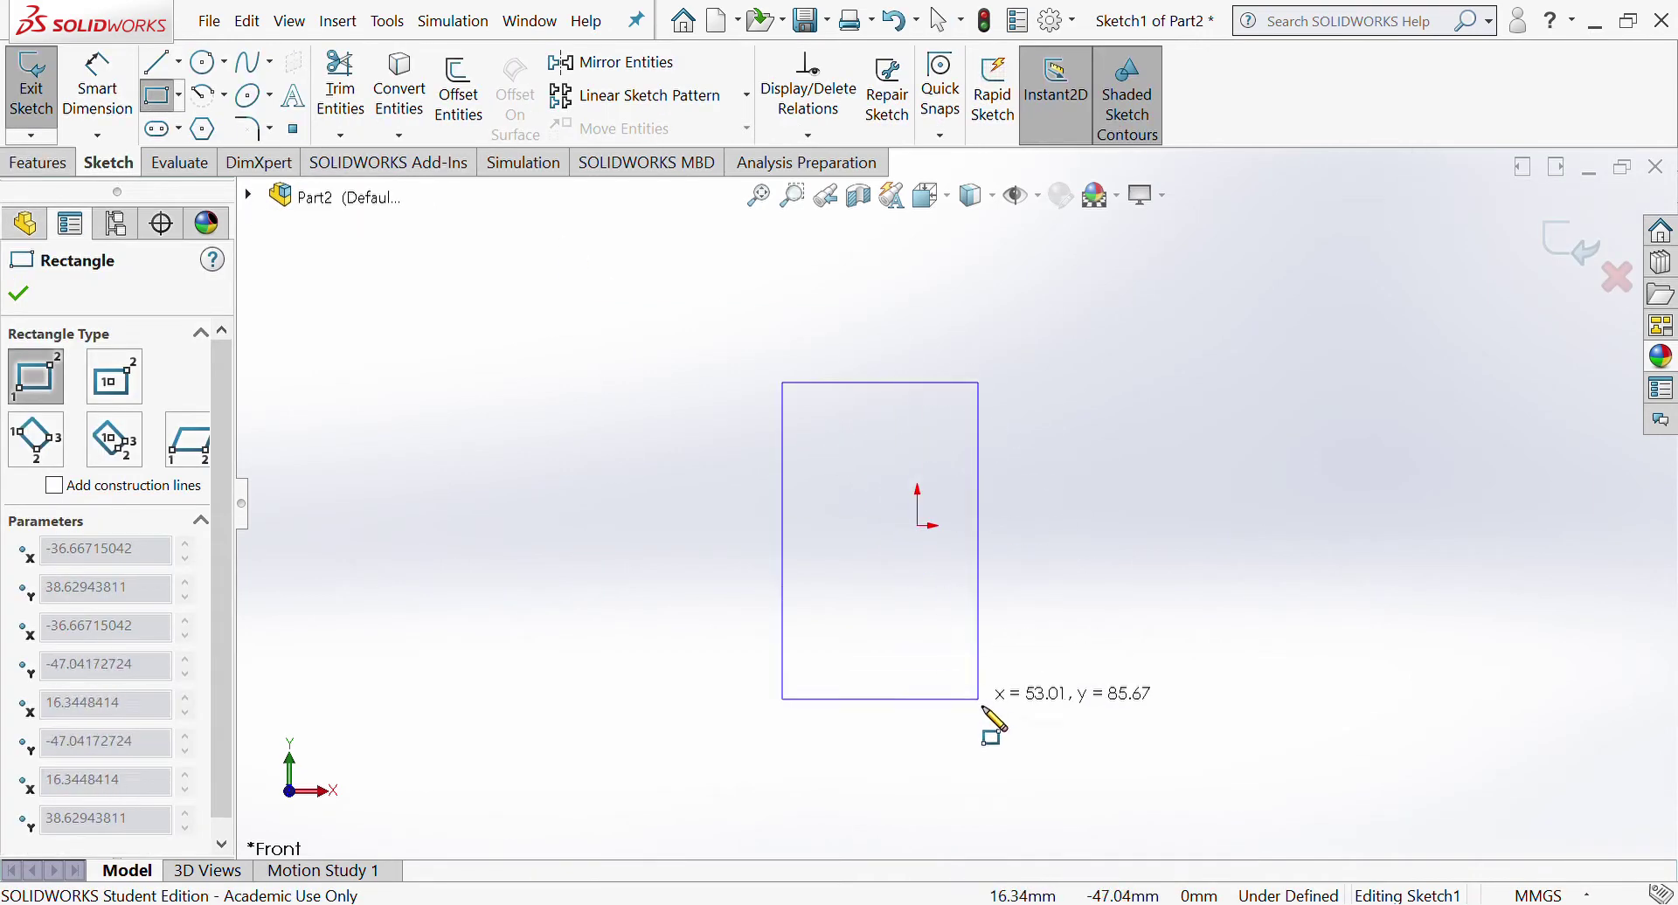
left_click(1037, 778)
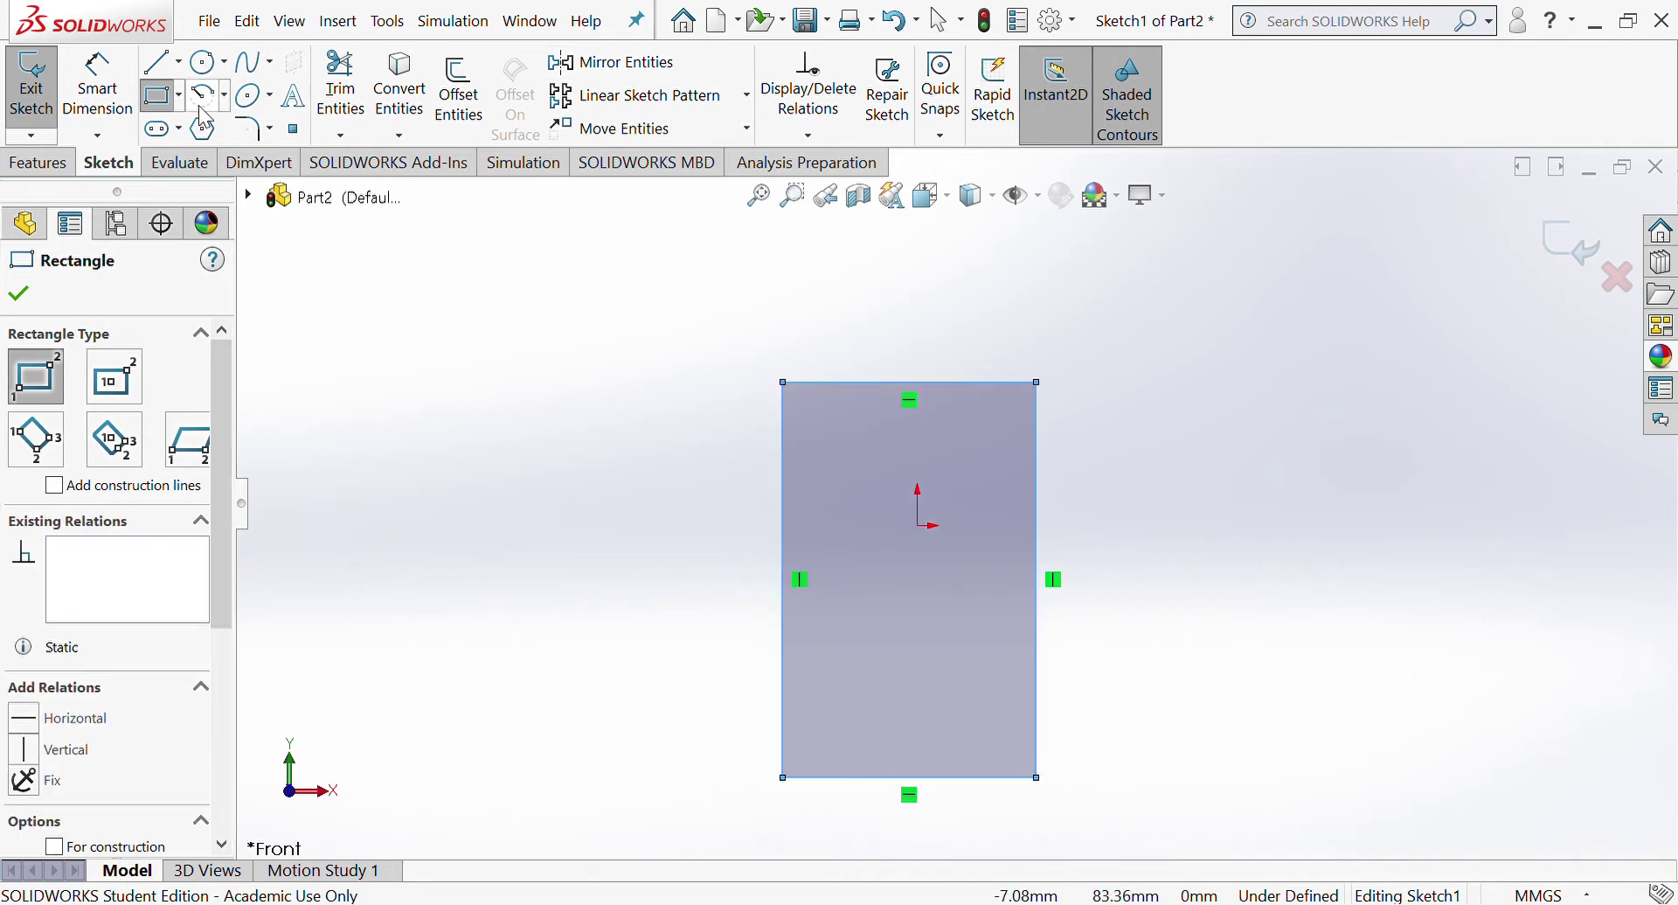
Step: Dimension the rectangle's upper horizontal edge and set its width to 60 mm
left_click(98, 87)
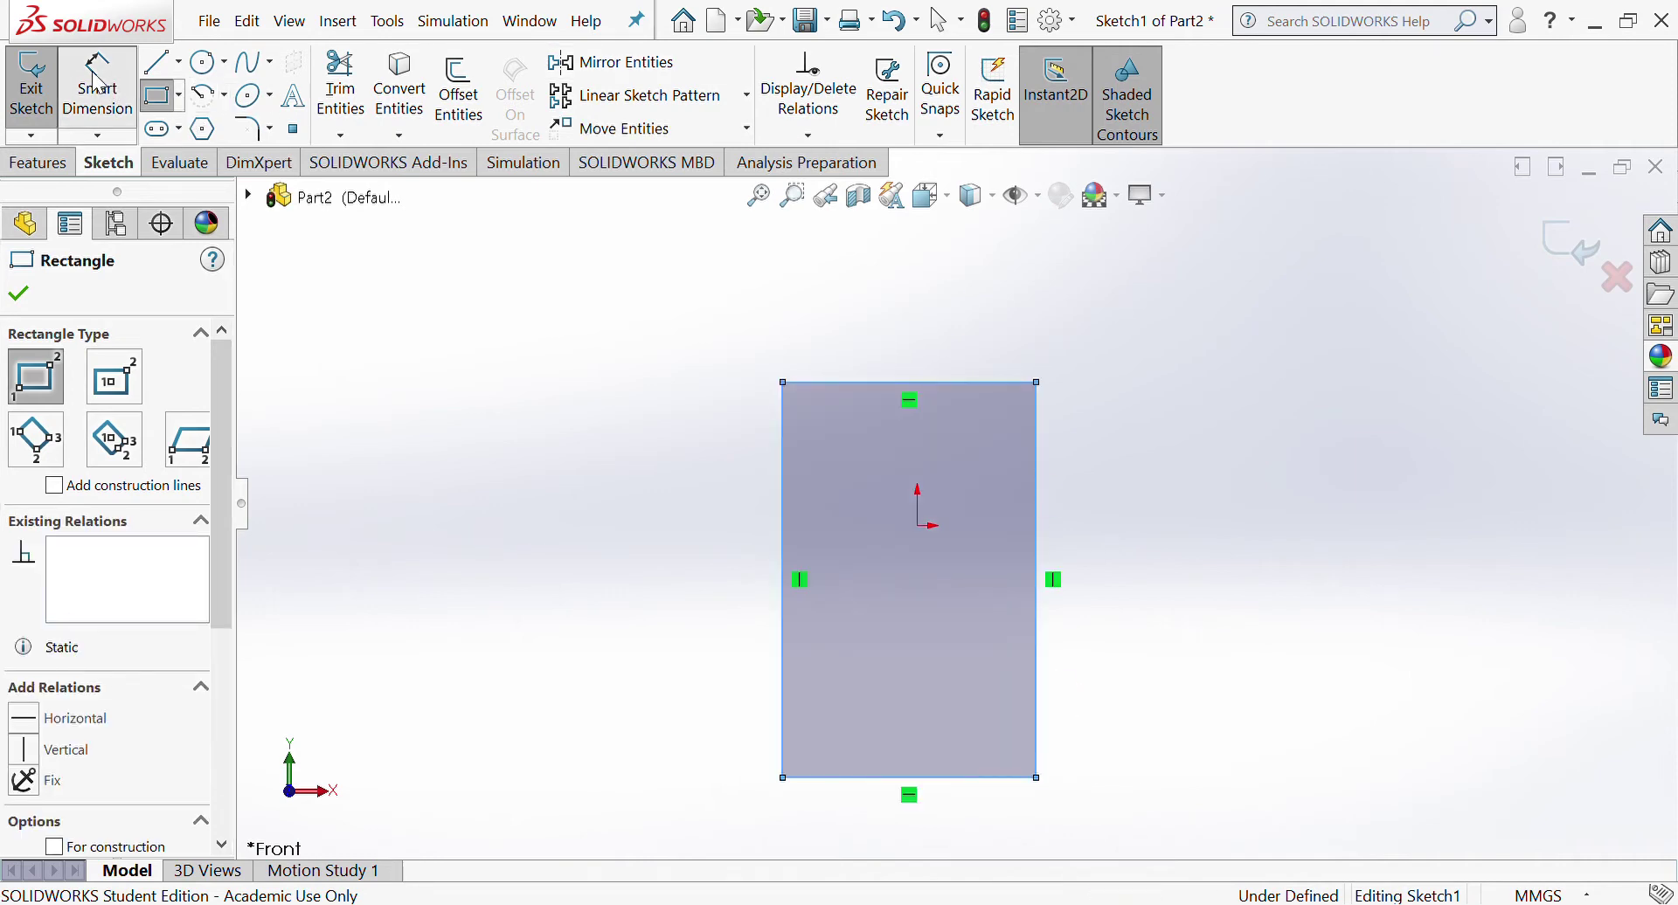
left_click(889, 384)
left_click(888, 300)
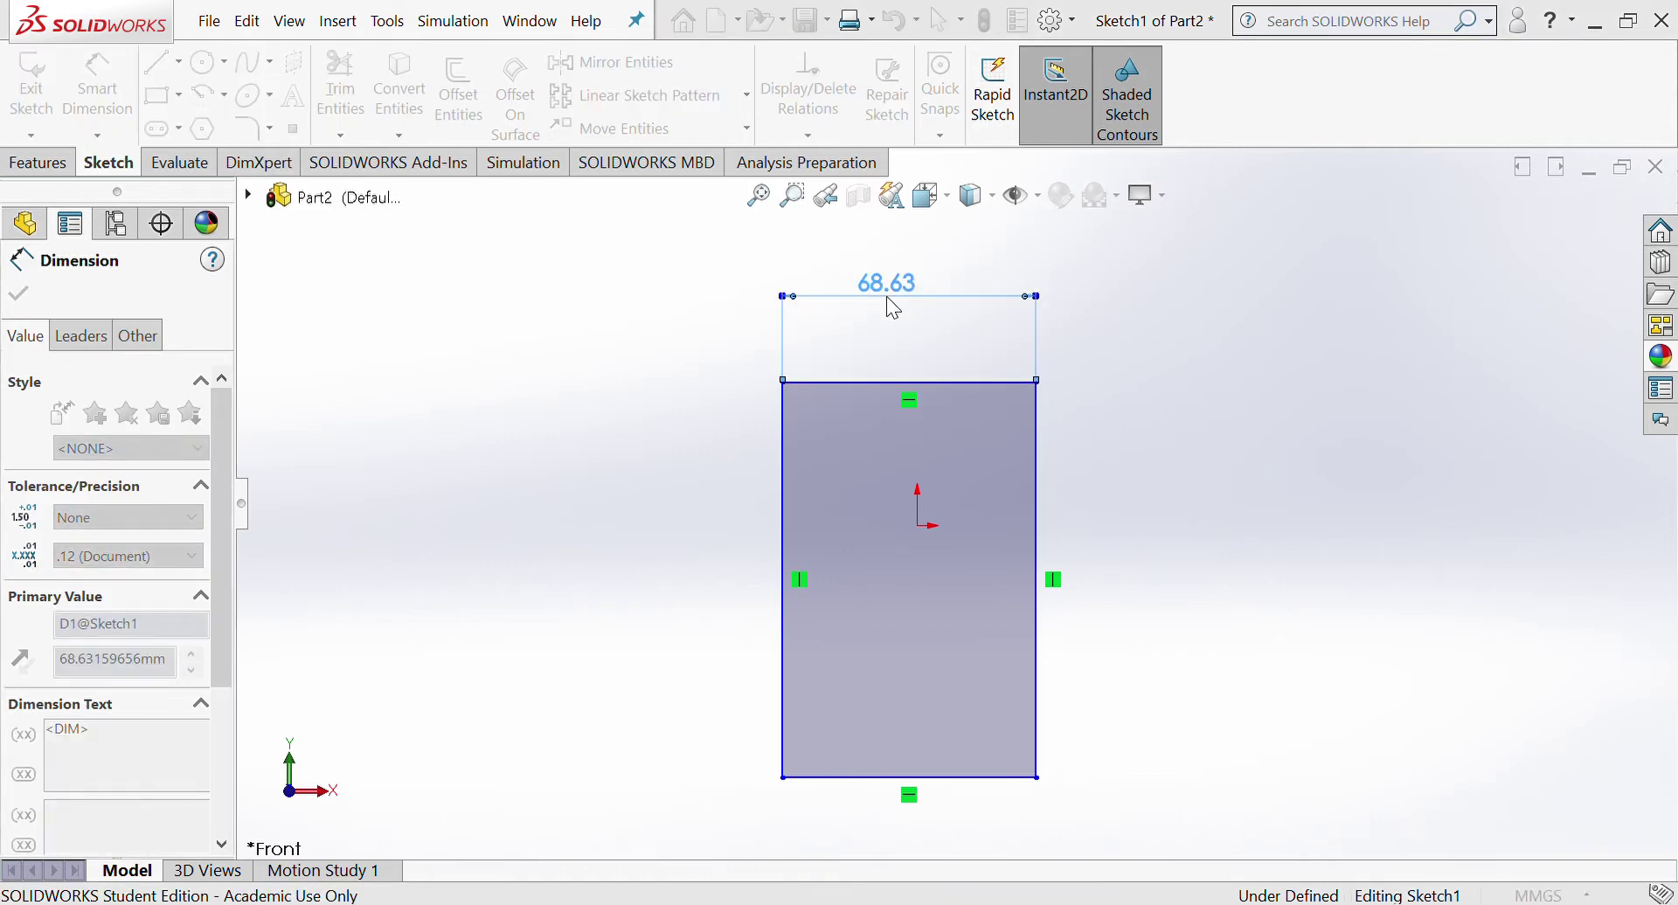
type("60")
key("Return")
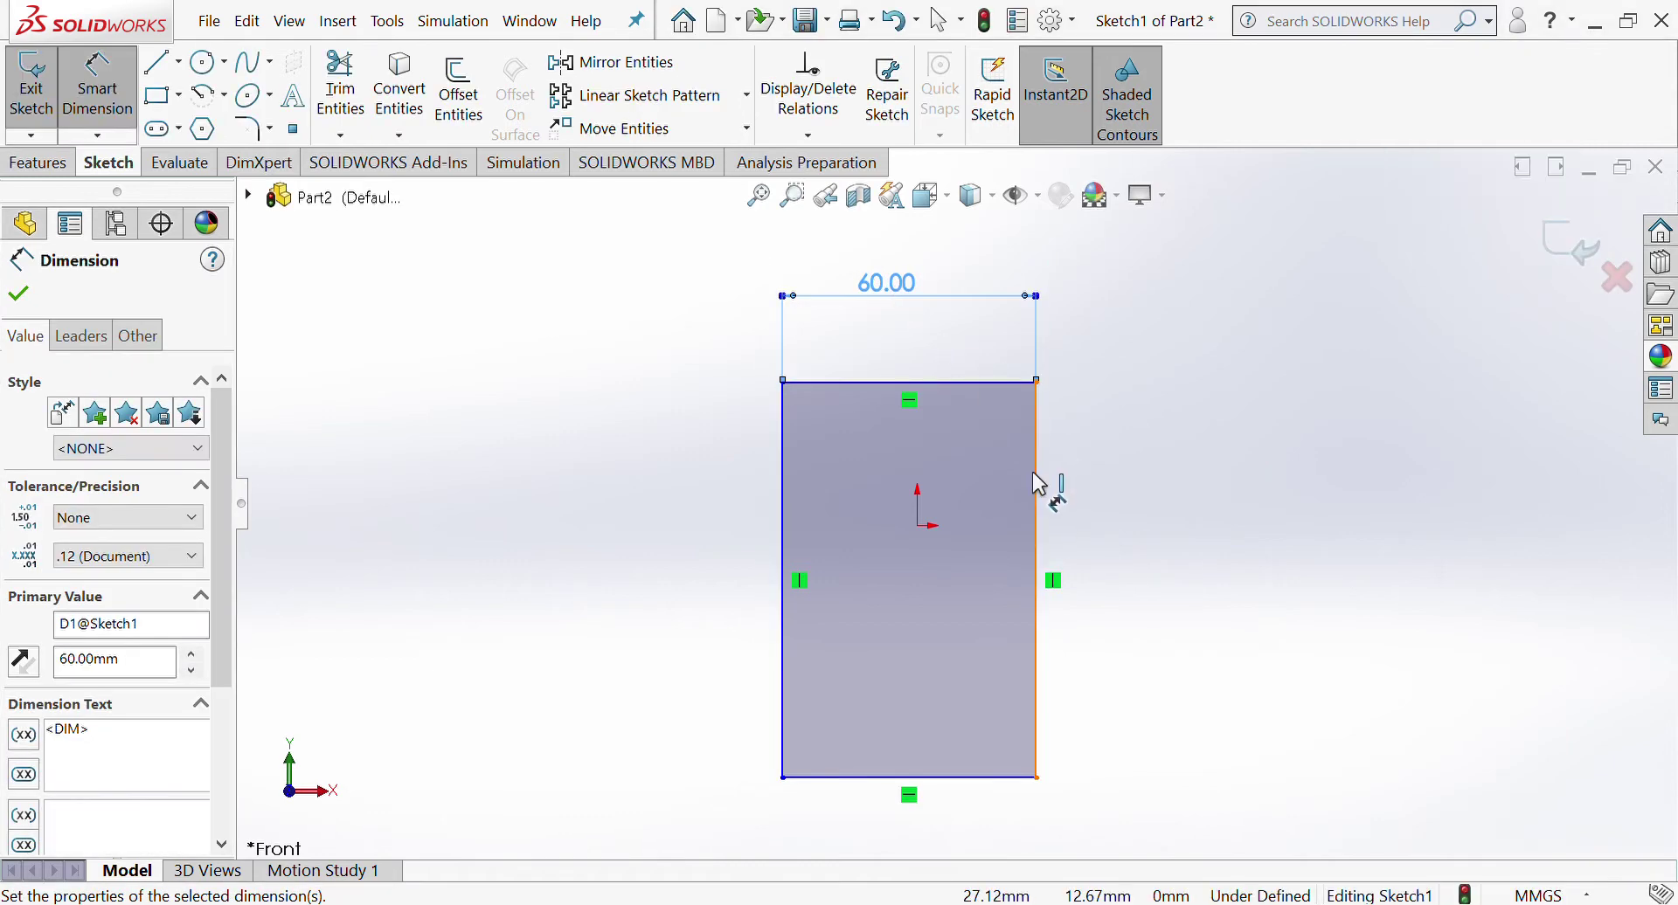
Step: Dimension the rectangle's vertical edge and set its height to 120 mm
left_click(1039, 484)
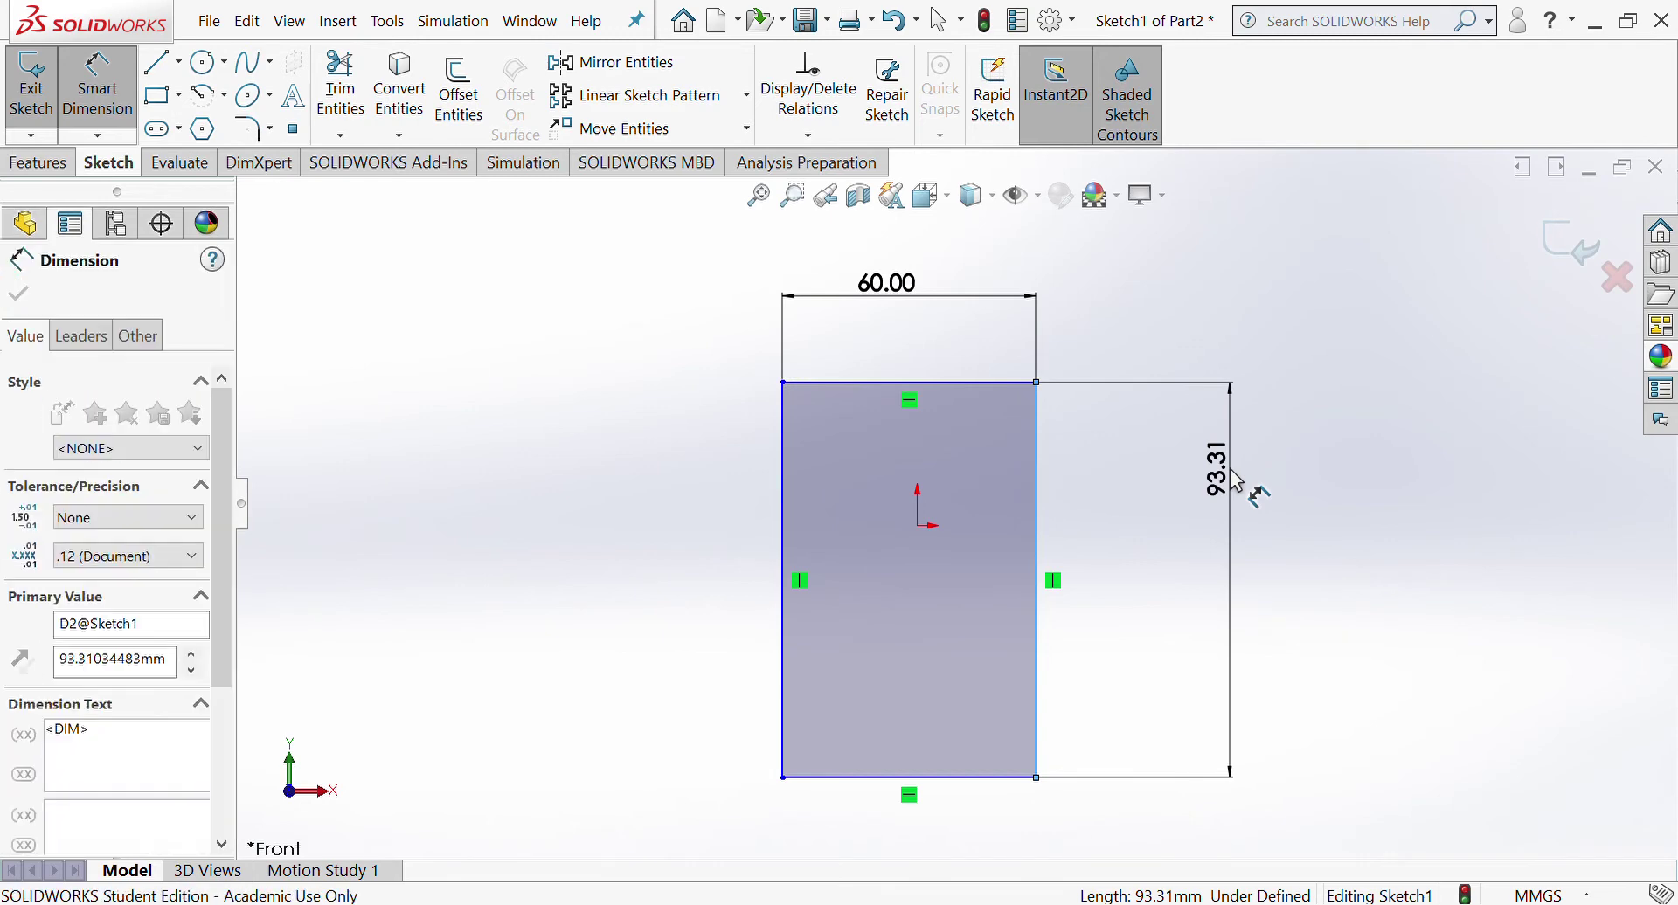
left_click(1237, 481)
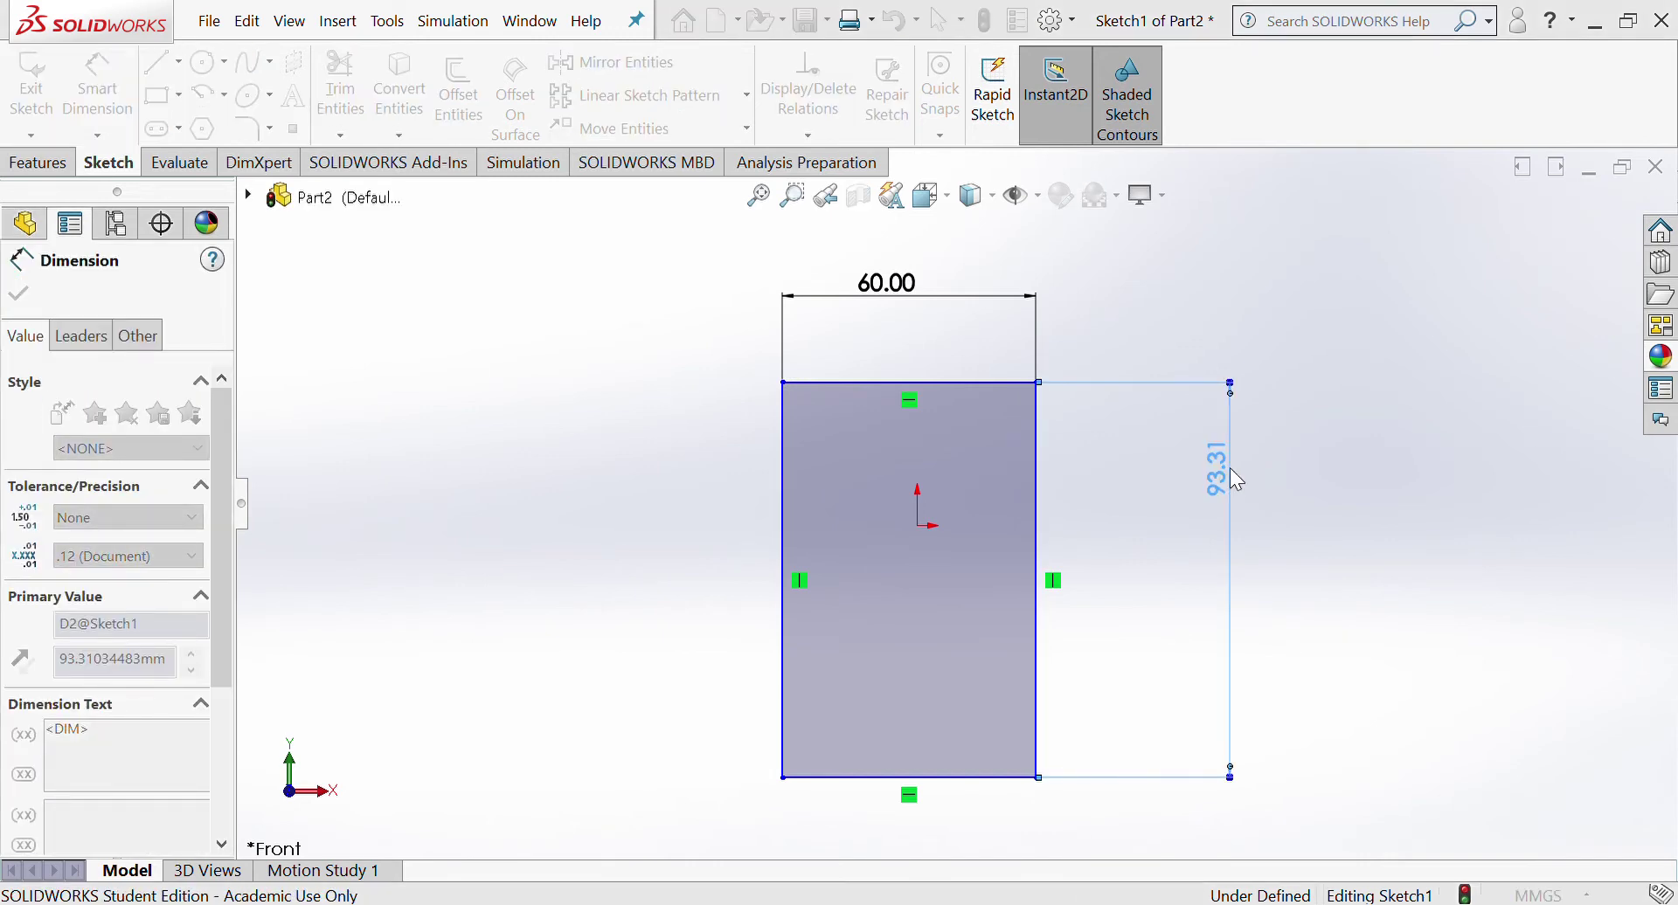
type("120")
key("Return")
scroll(1326, 456, "down", 2)
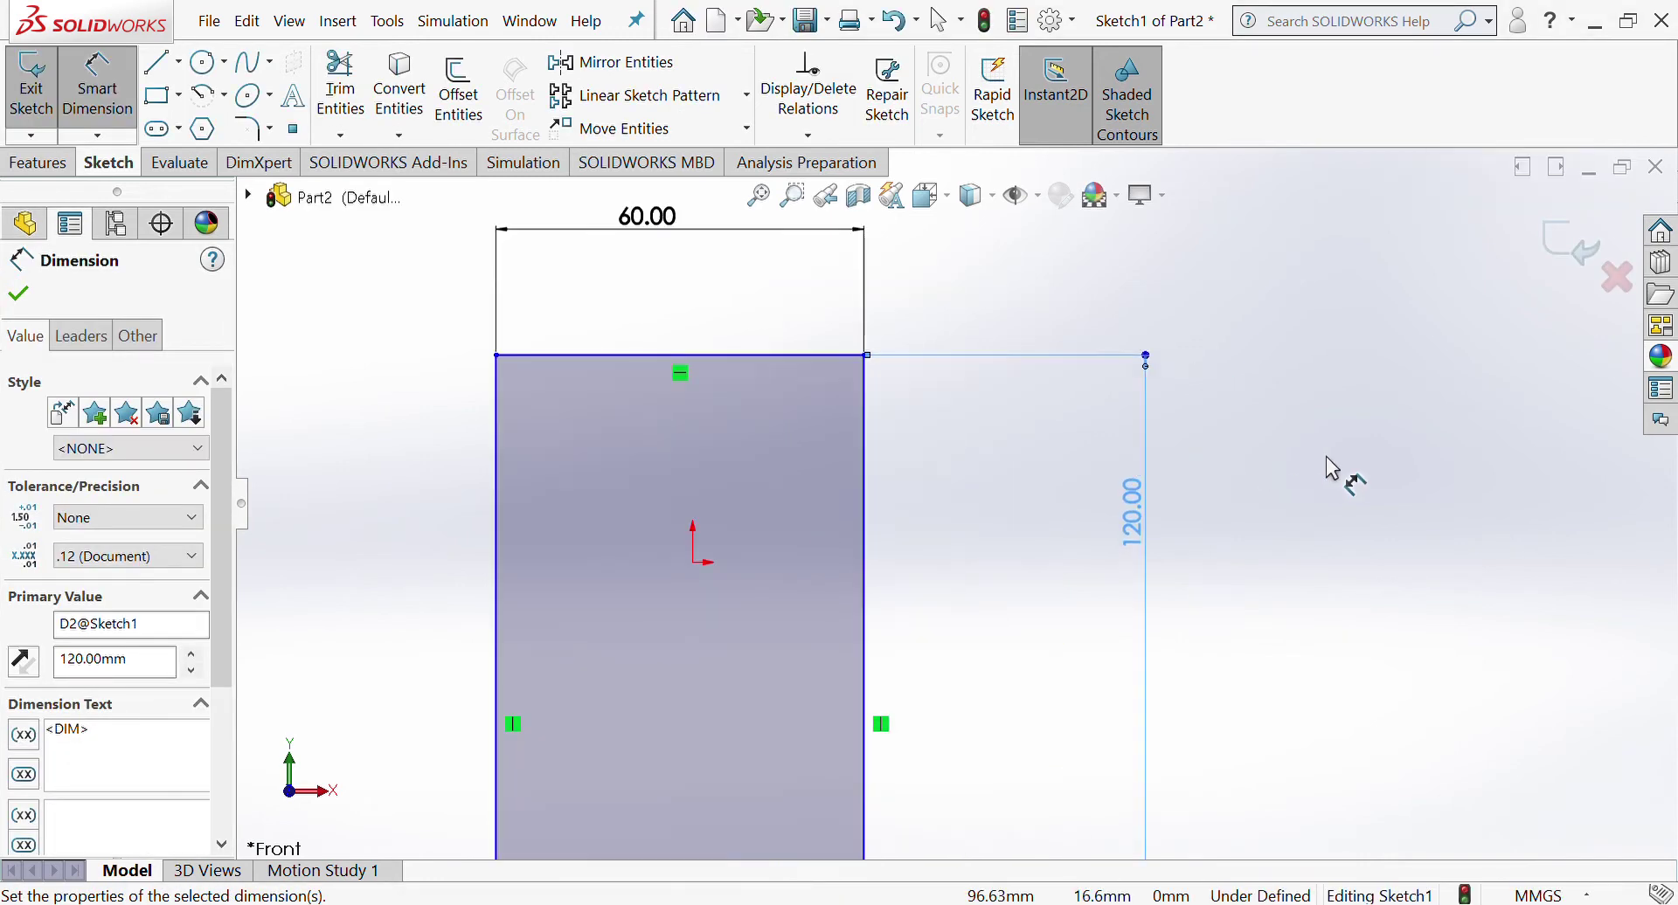
scroll(1326, 459, "up", 3)
scroll(662, 764, "down", 1)
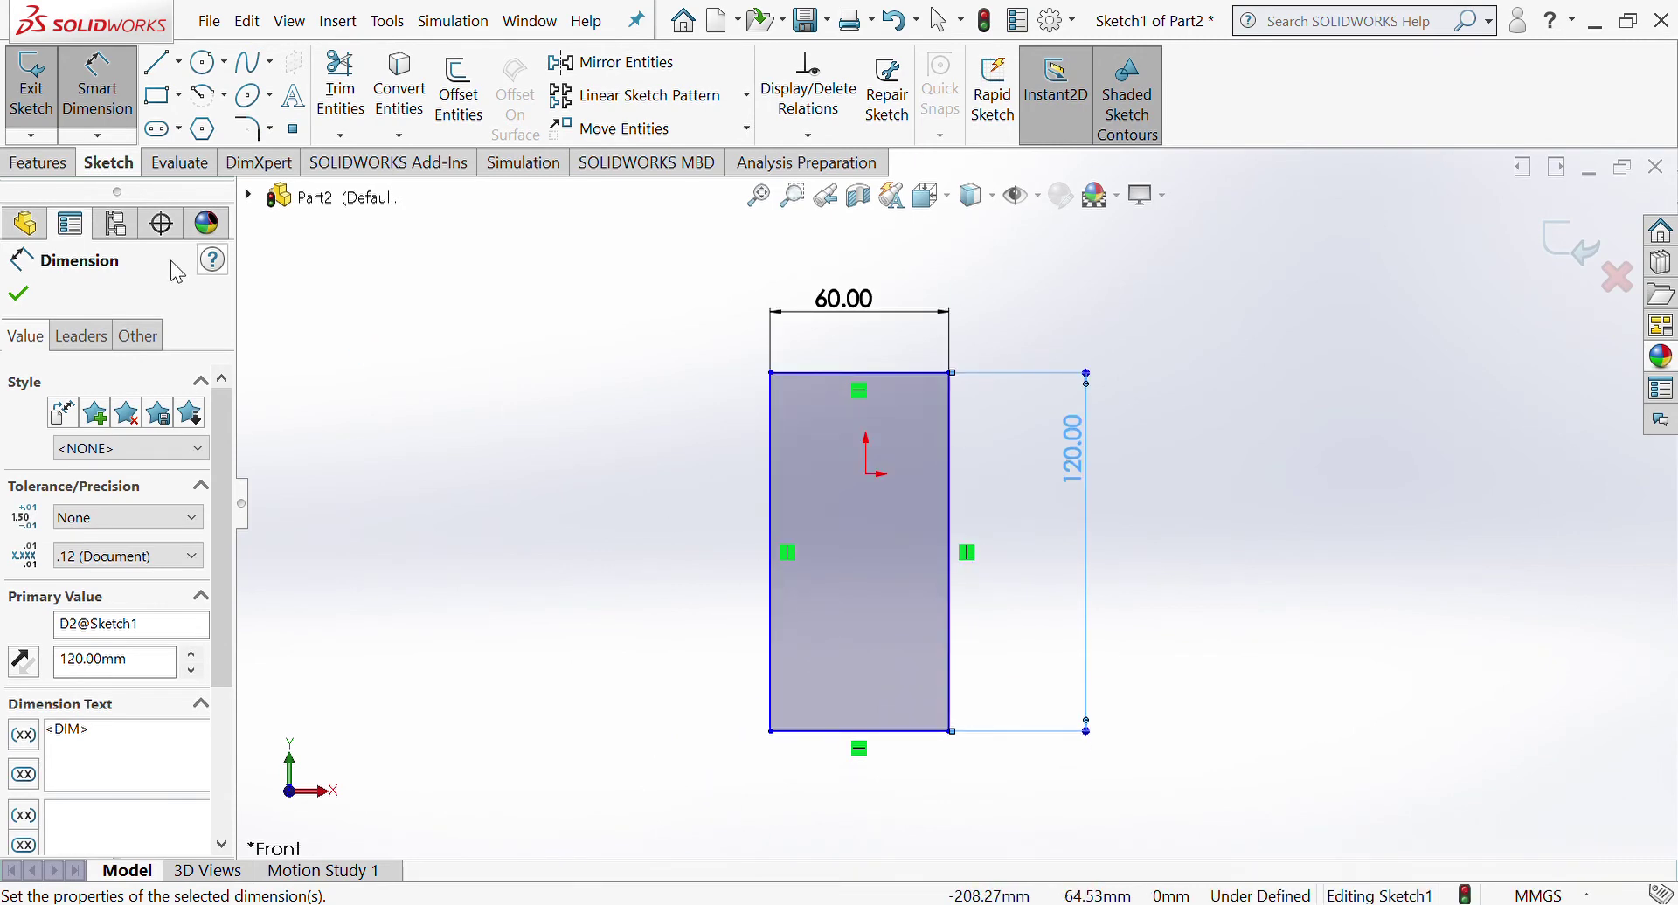
Step: Extrude the rectangle as a blind boss with a depth of 9 mm
left_click(38, 163)
left_click(41, 90)
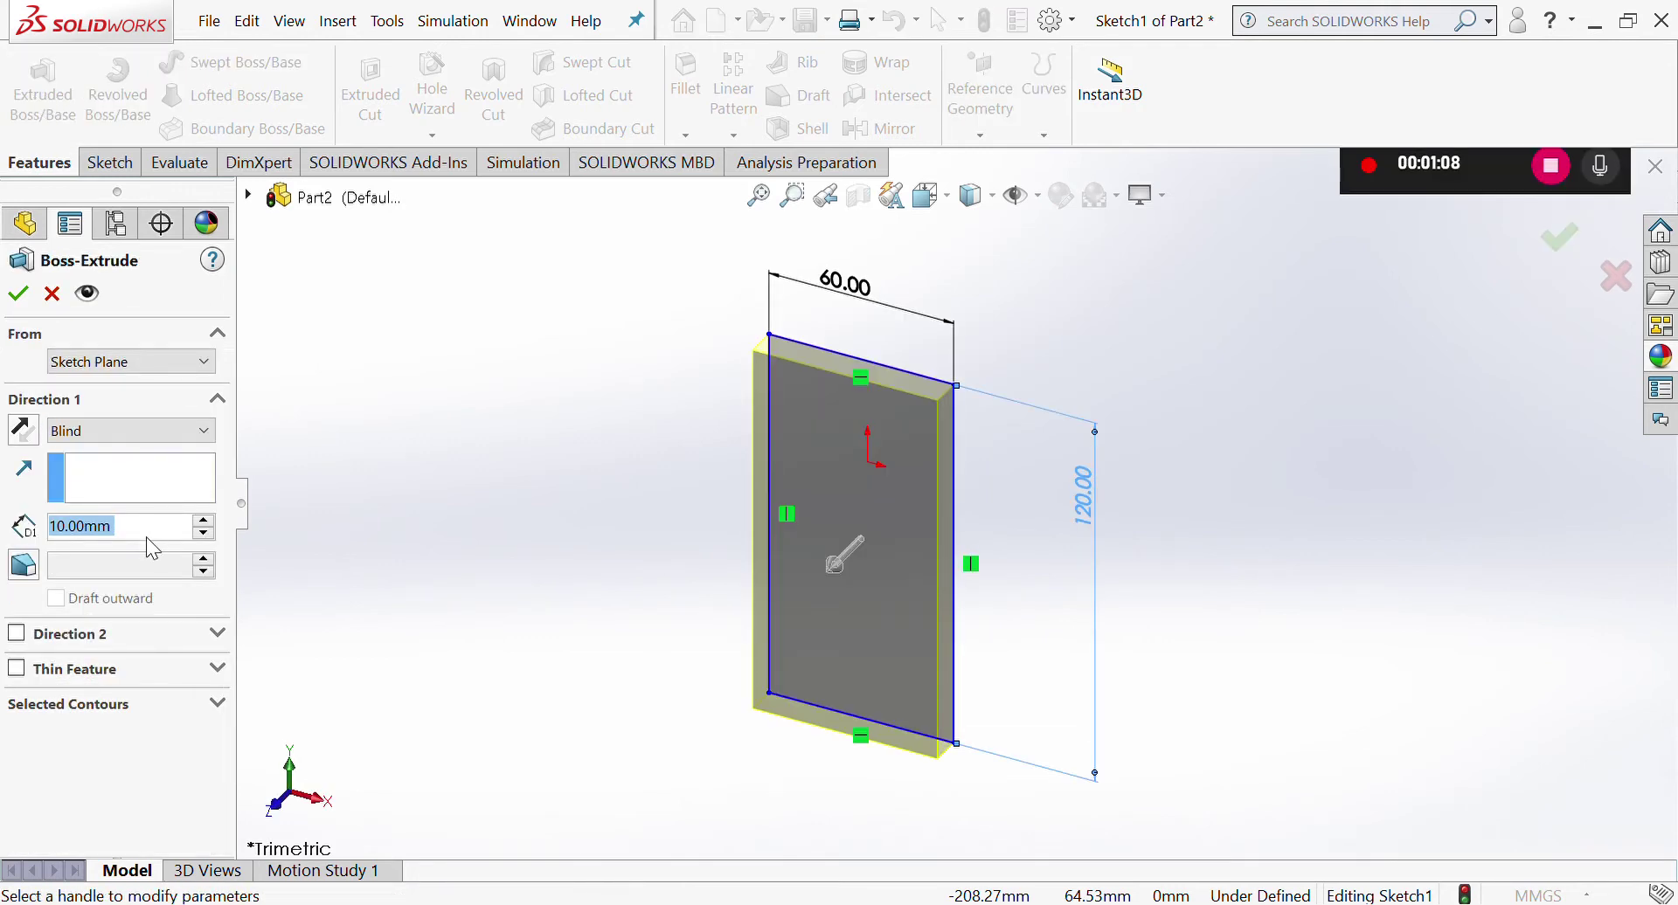
type("9")
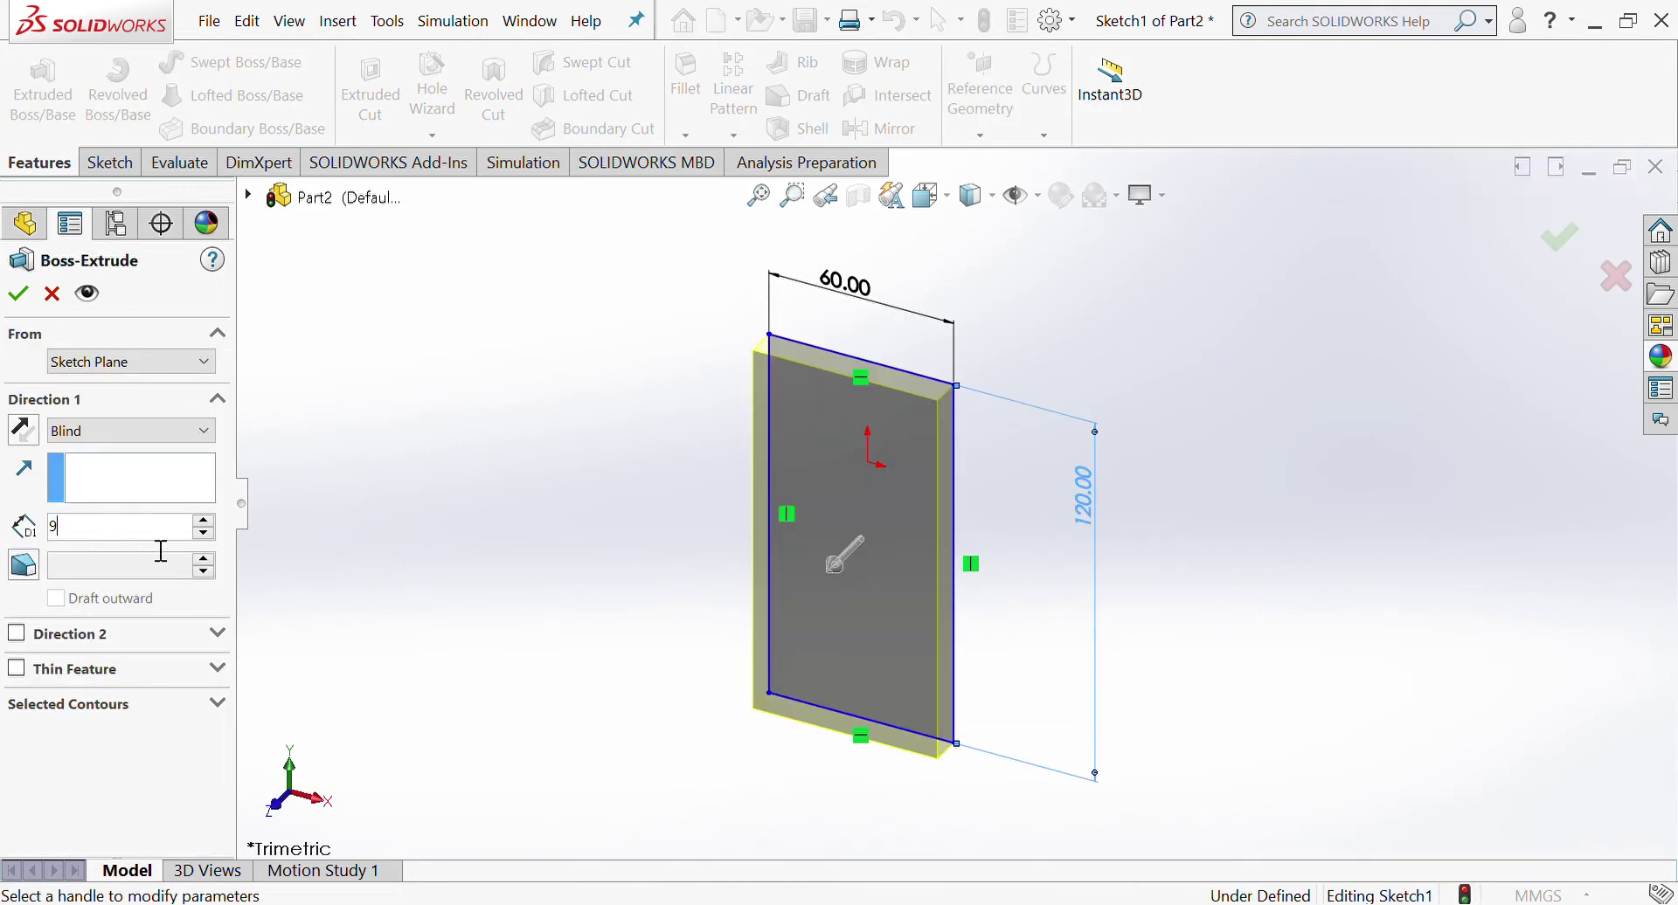
key("Return")
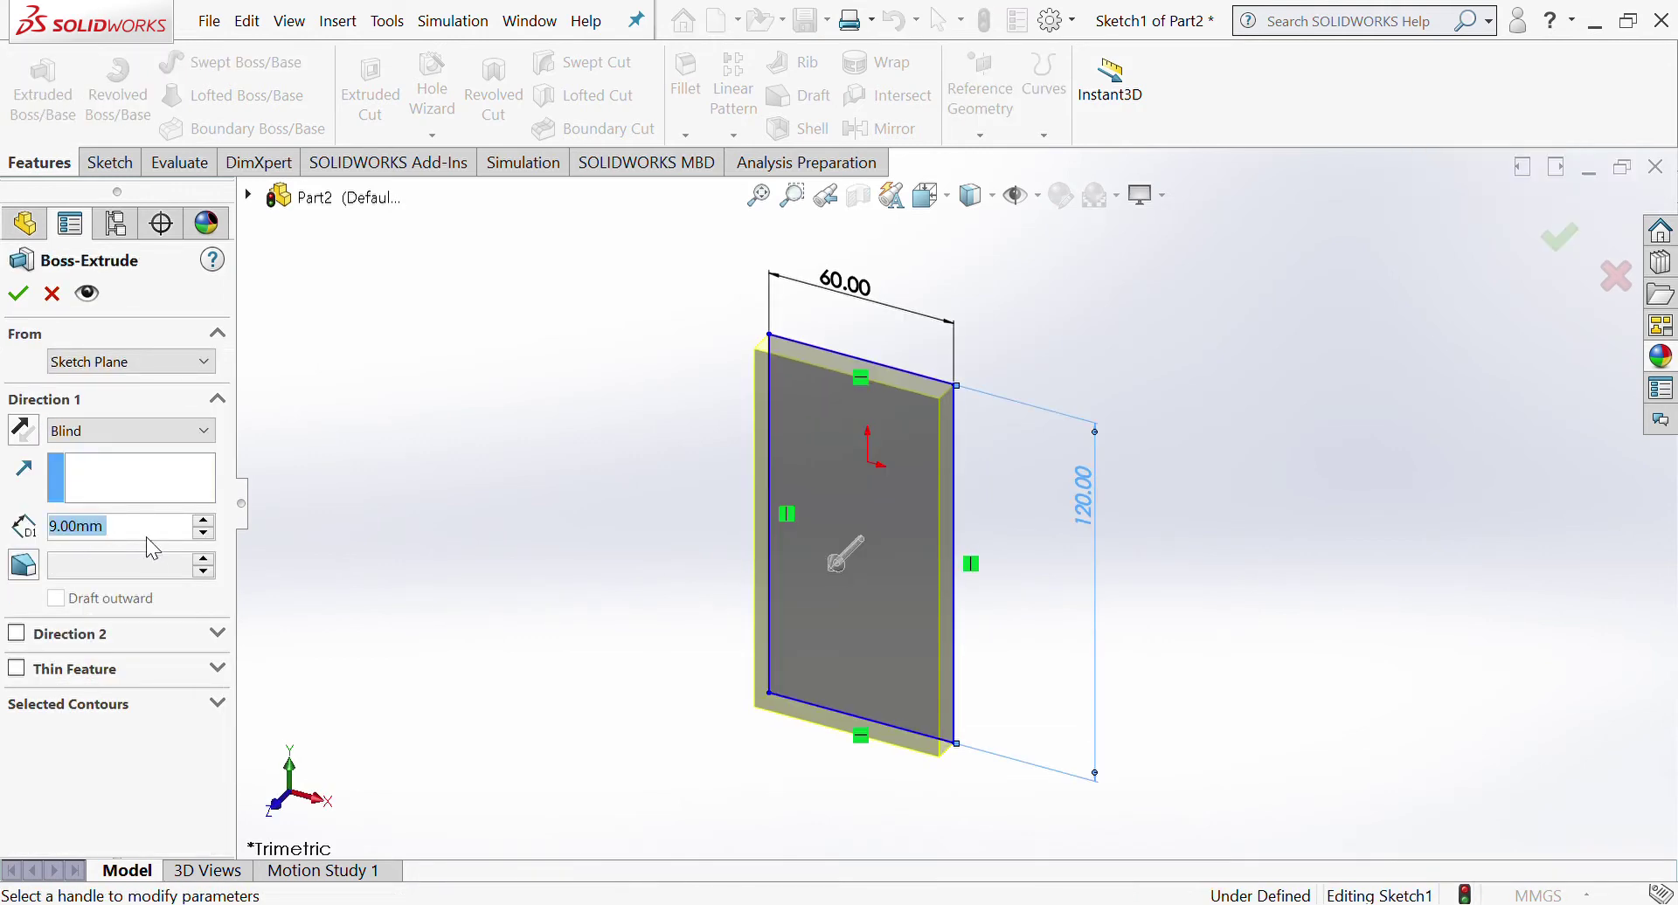
left_click(19, 297)
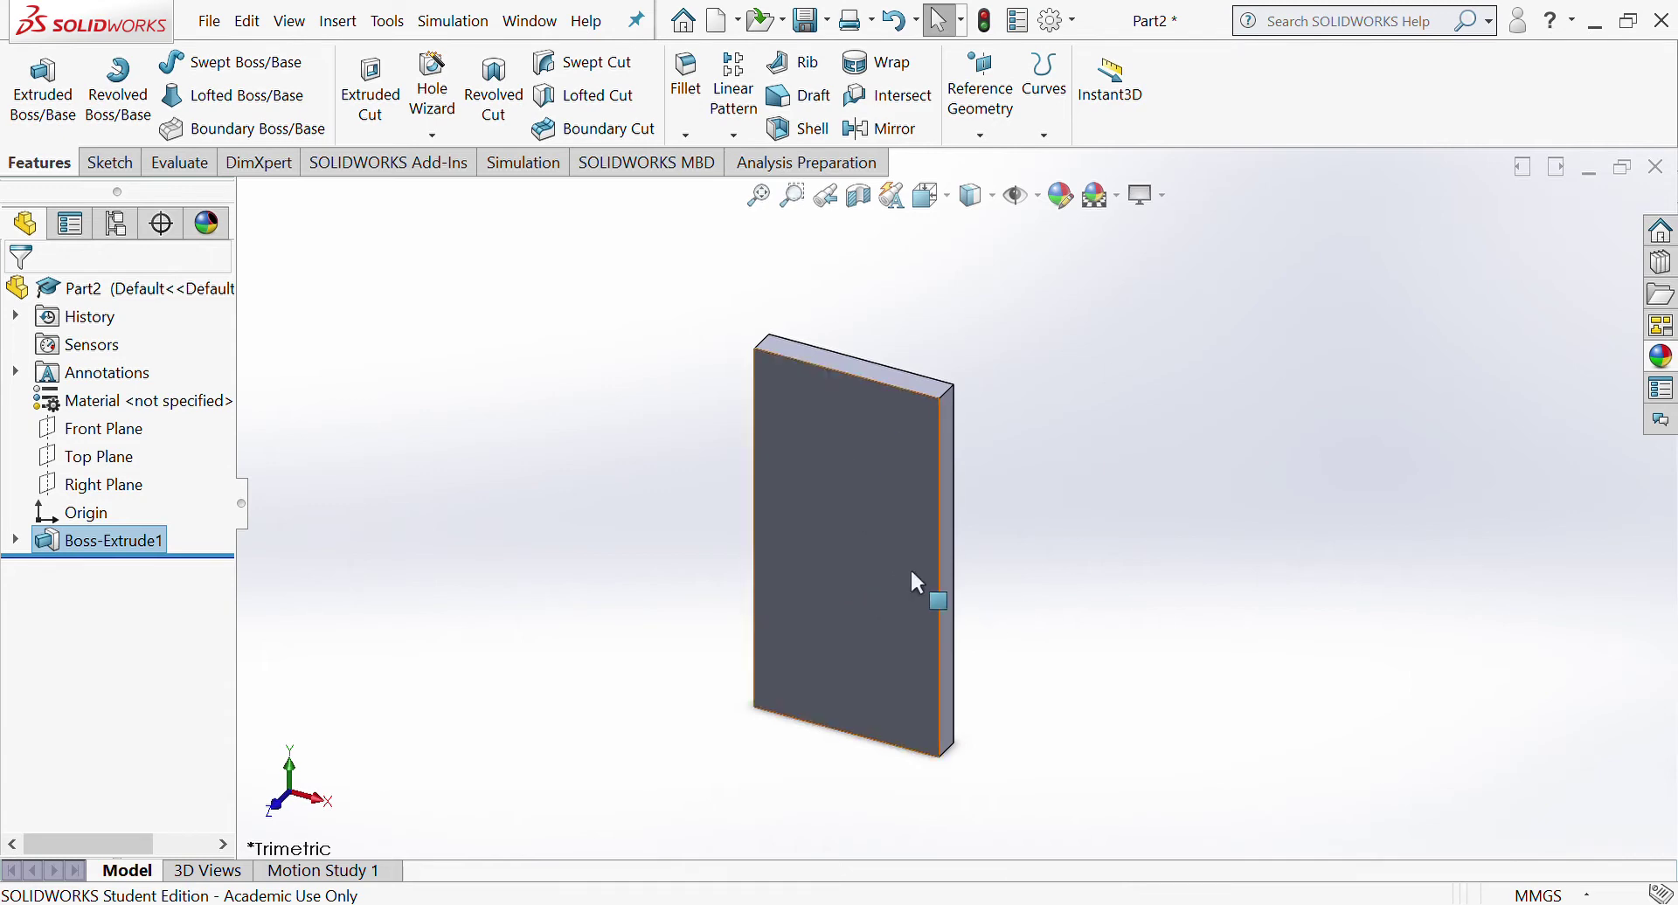
Step: Sketch a rectangle about 6.6 by 7.8 mm on the plate's right narrow side face, starting on its front edge near the lower end
left_click(953, 611)
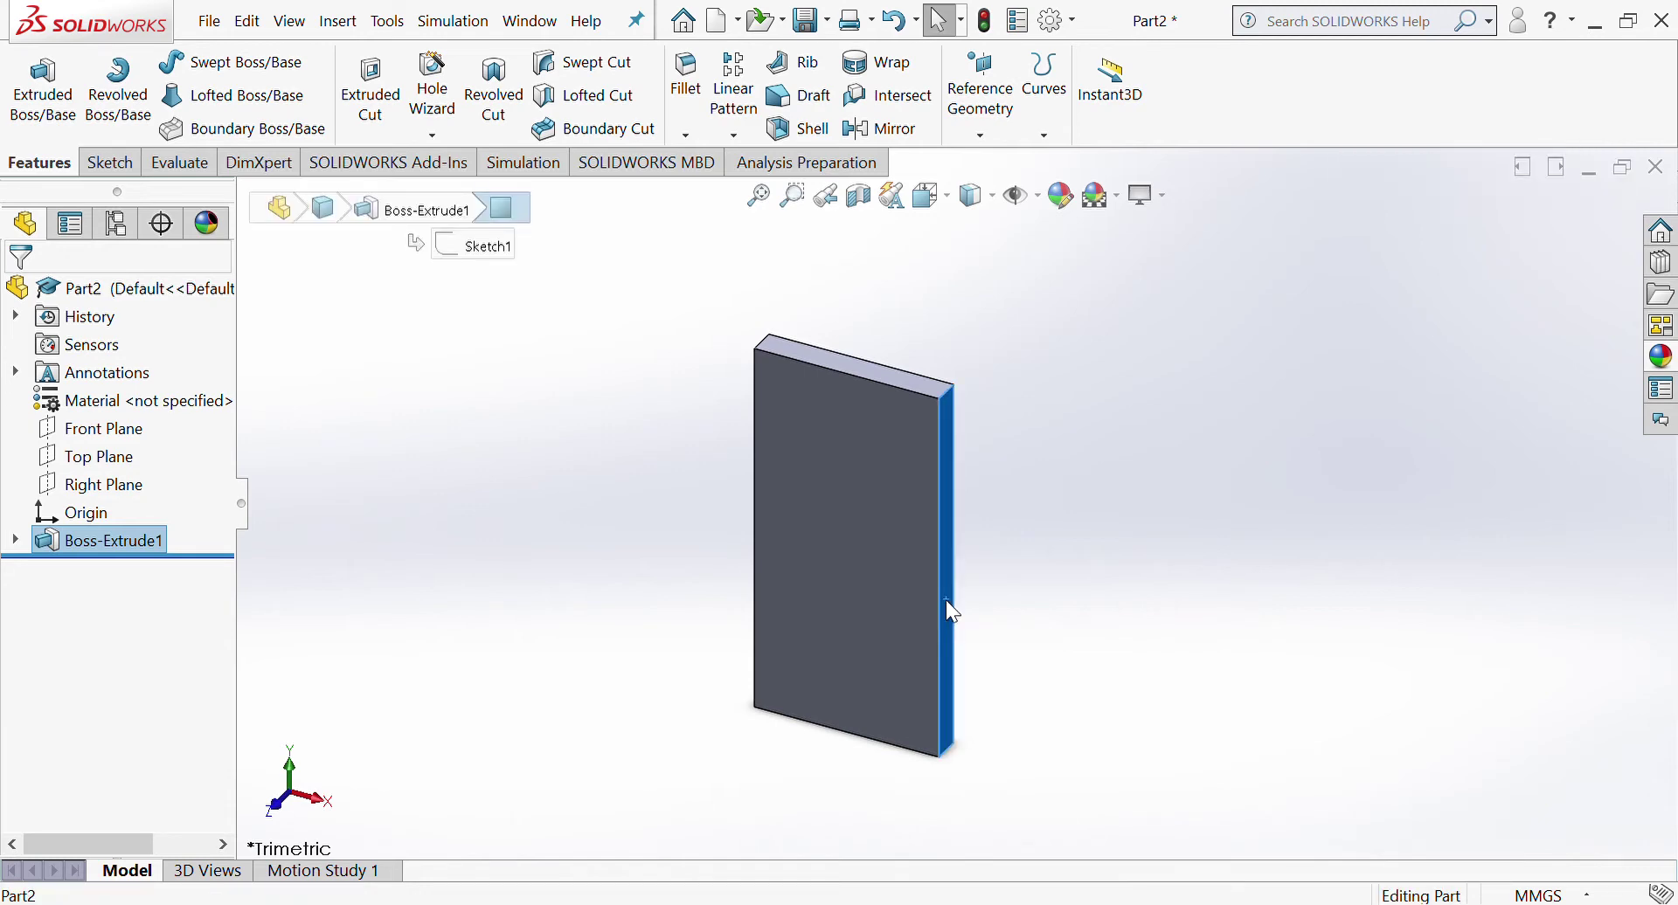
key("ctrl+space")
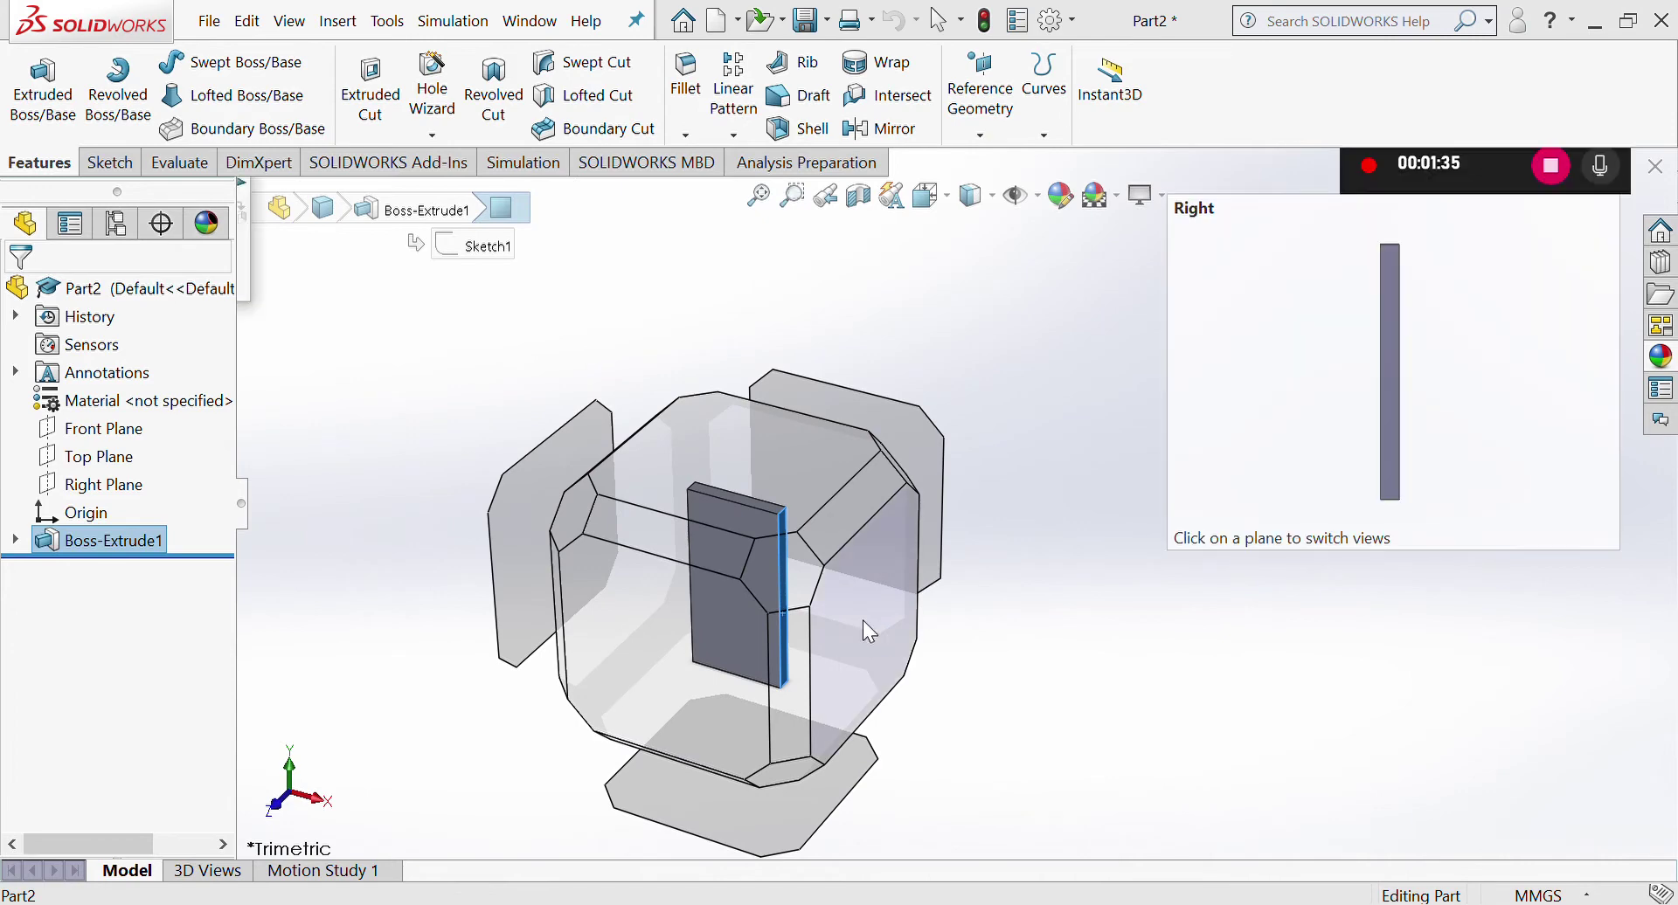
left_click(869, 631)
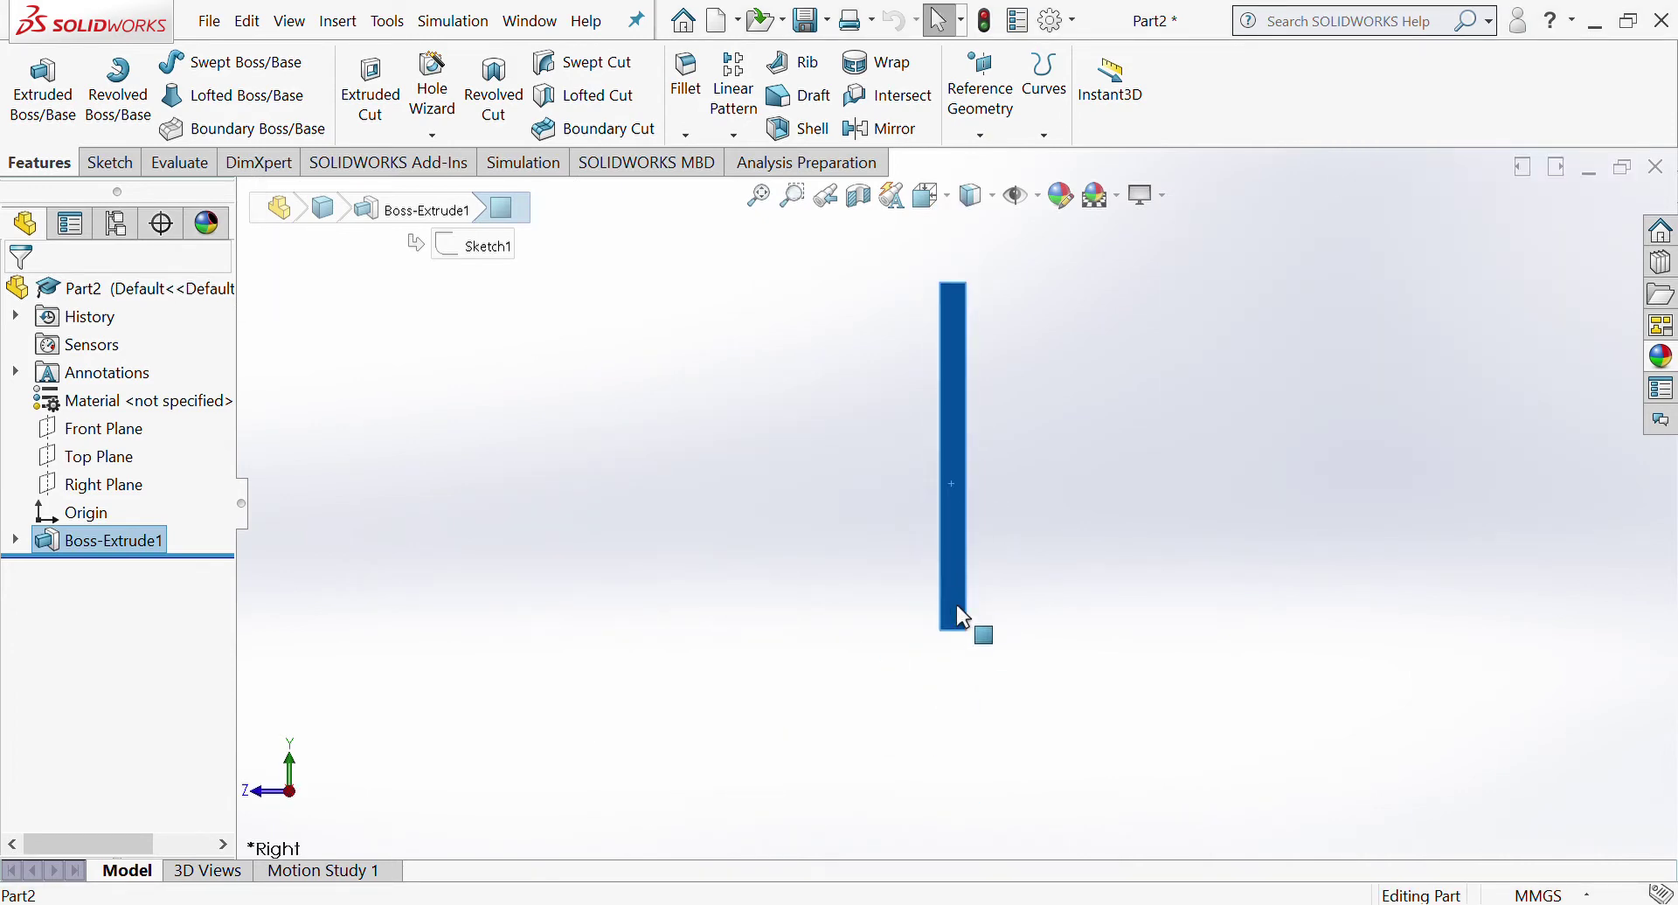
scroll(957, 606, "down", 4)
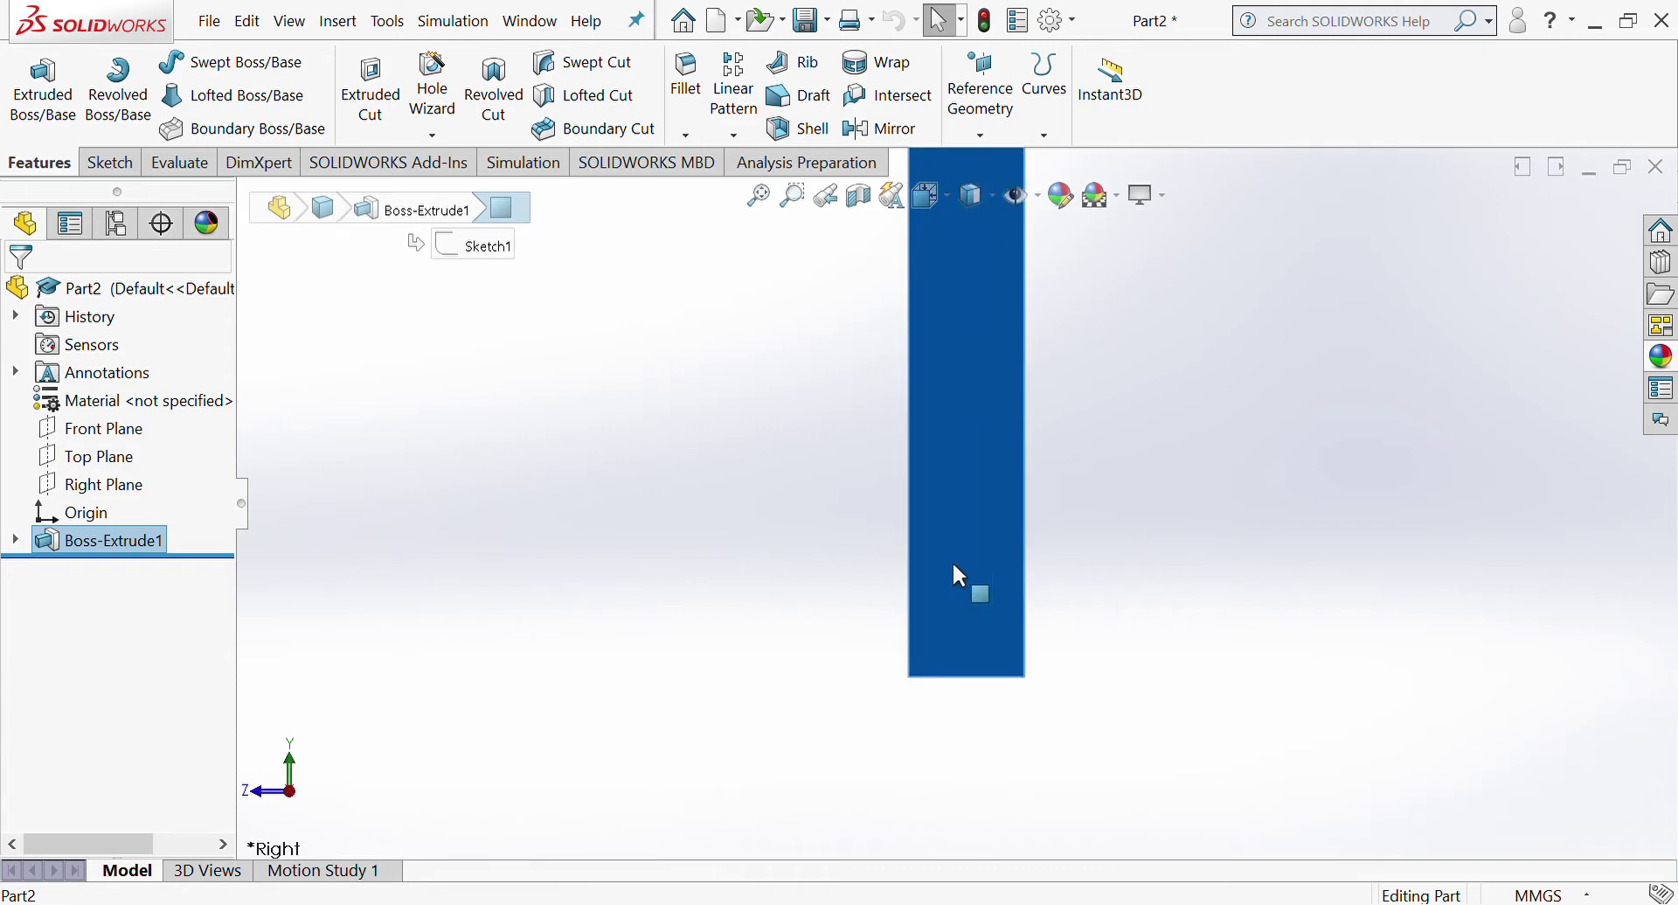
left_click(110, 162)
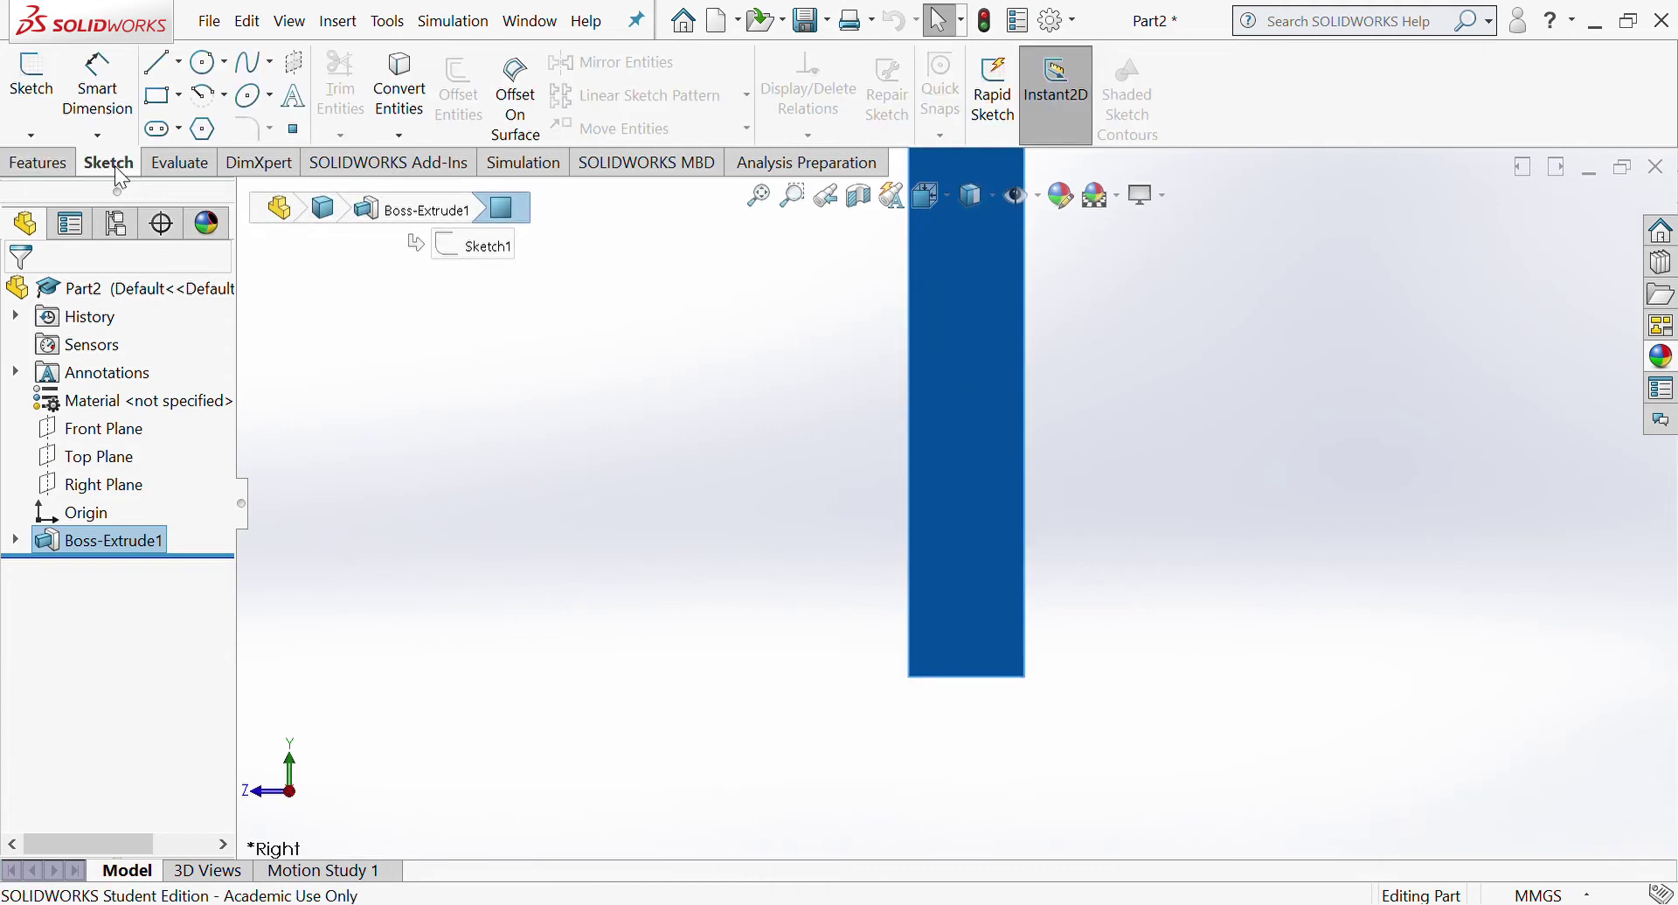
left_click(163, 96)
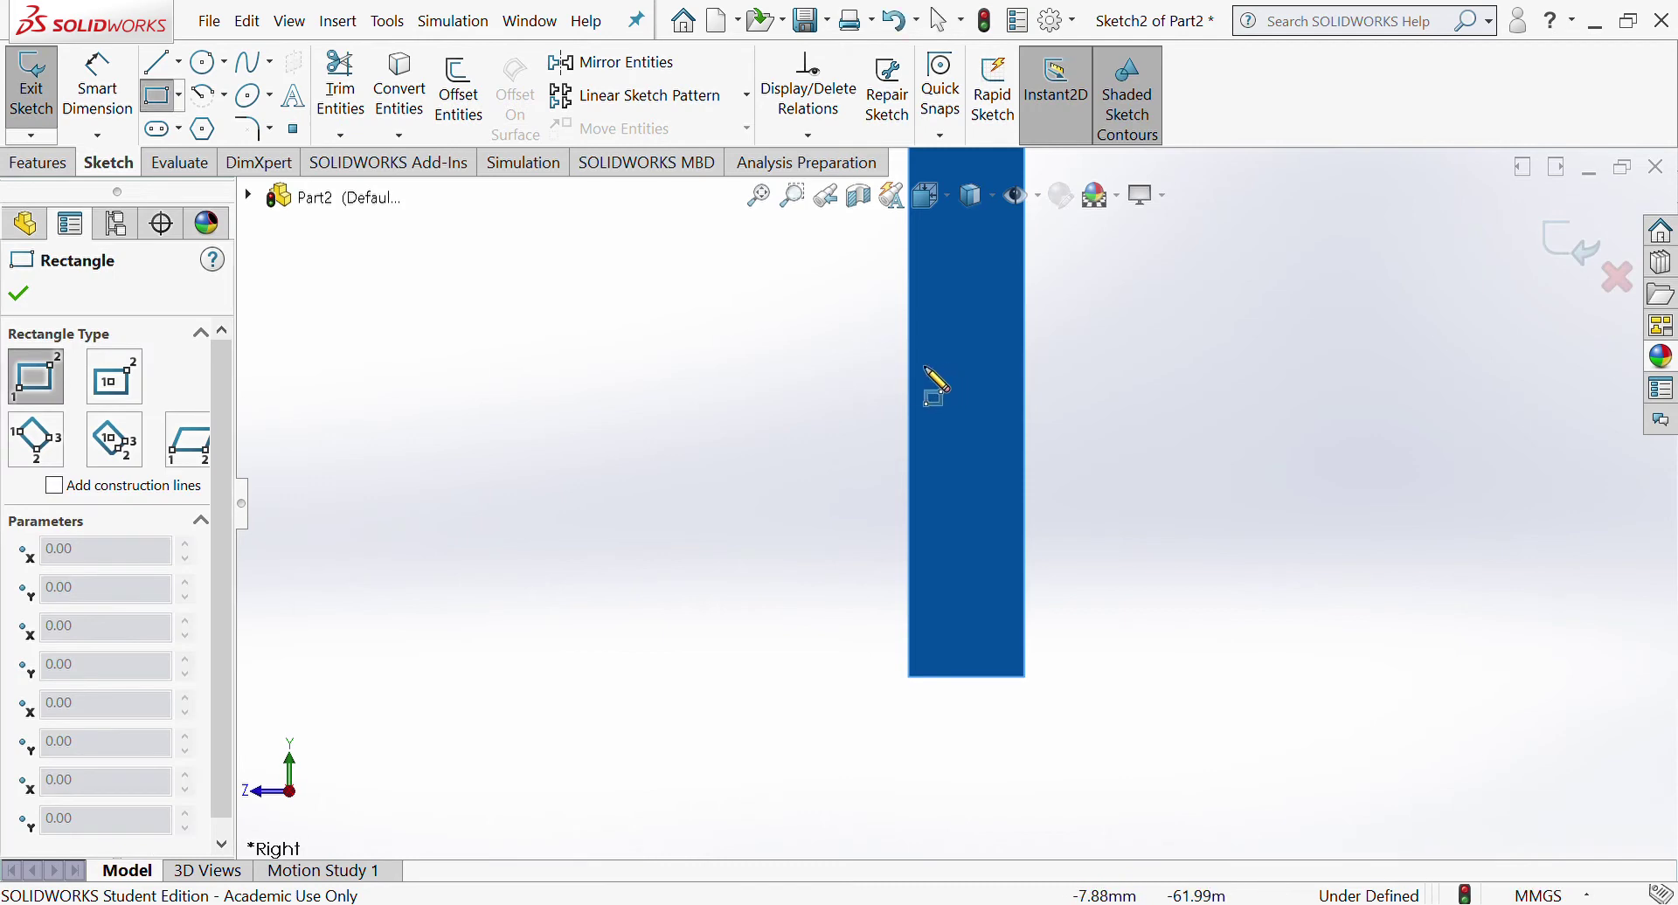
mouse_move(909, 365)
left_mouse_down()
mouse_move(978, 458)
mouse_move(987, 525)
mouse_move(981, 466)
mouse_move(996, 467)
left_mouse_up()
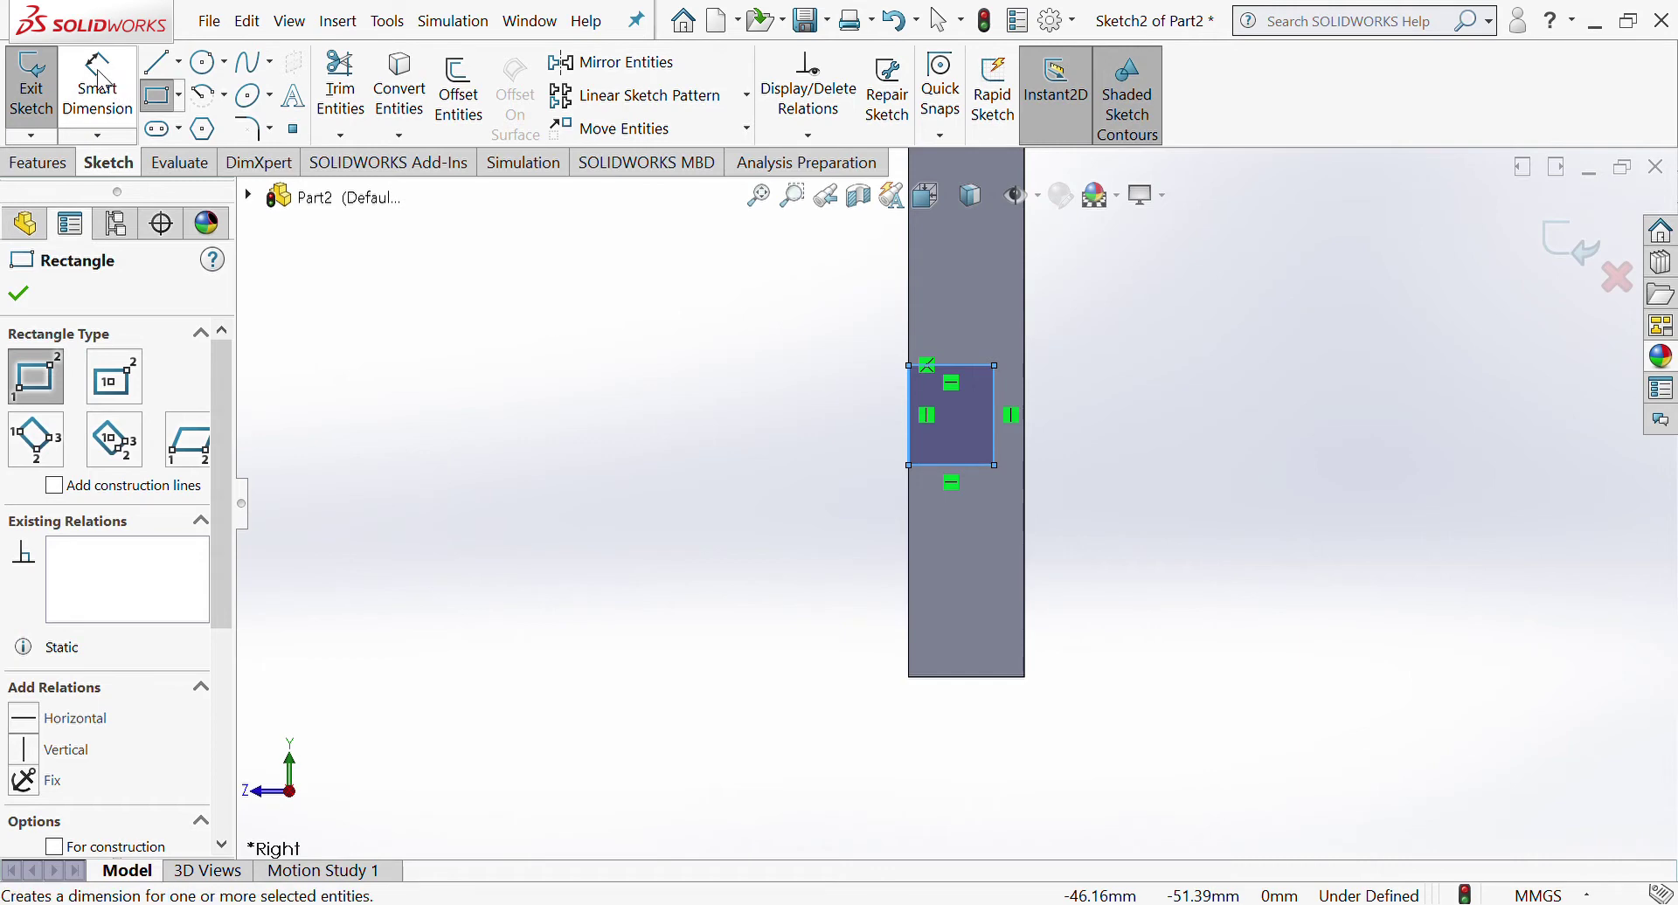
Step: Dimension the small rectangle's upper edge and set its width to 4.5 mm
left_click(73, 77)
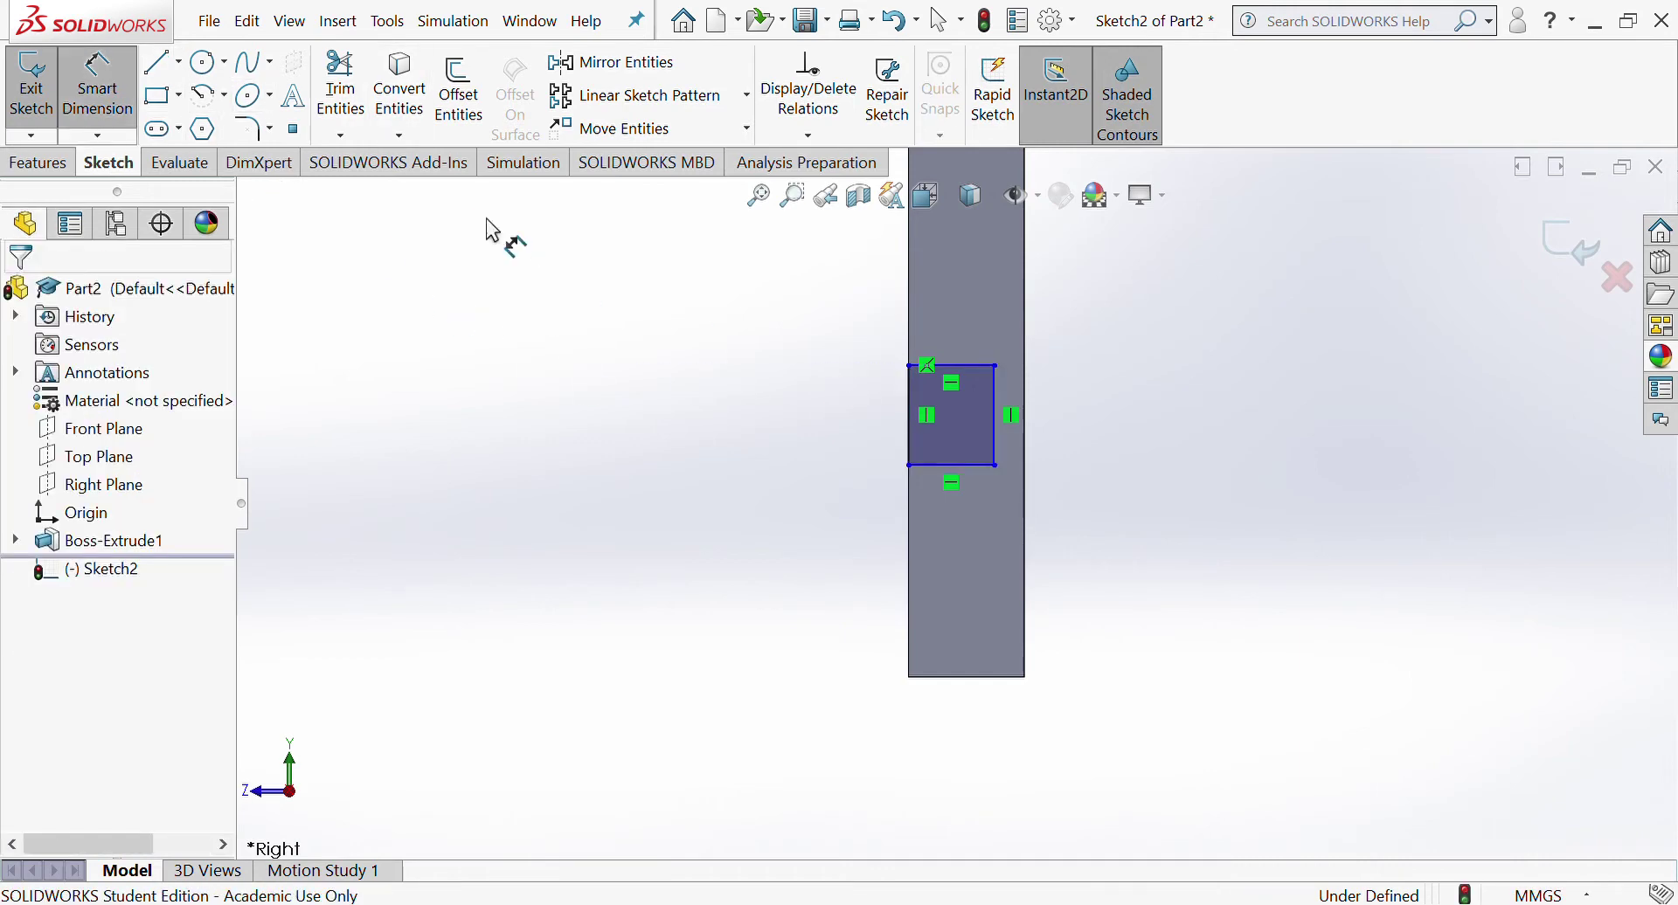
left_click(953, 365)
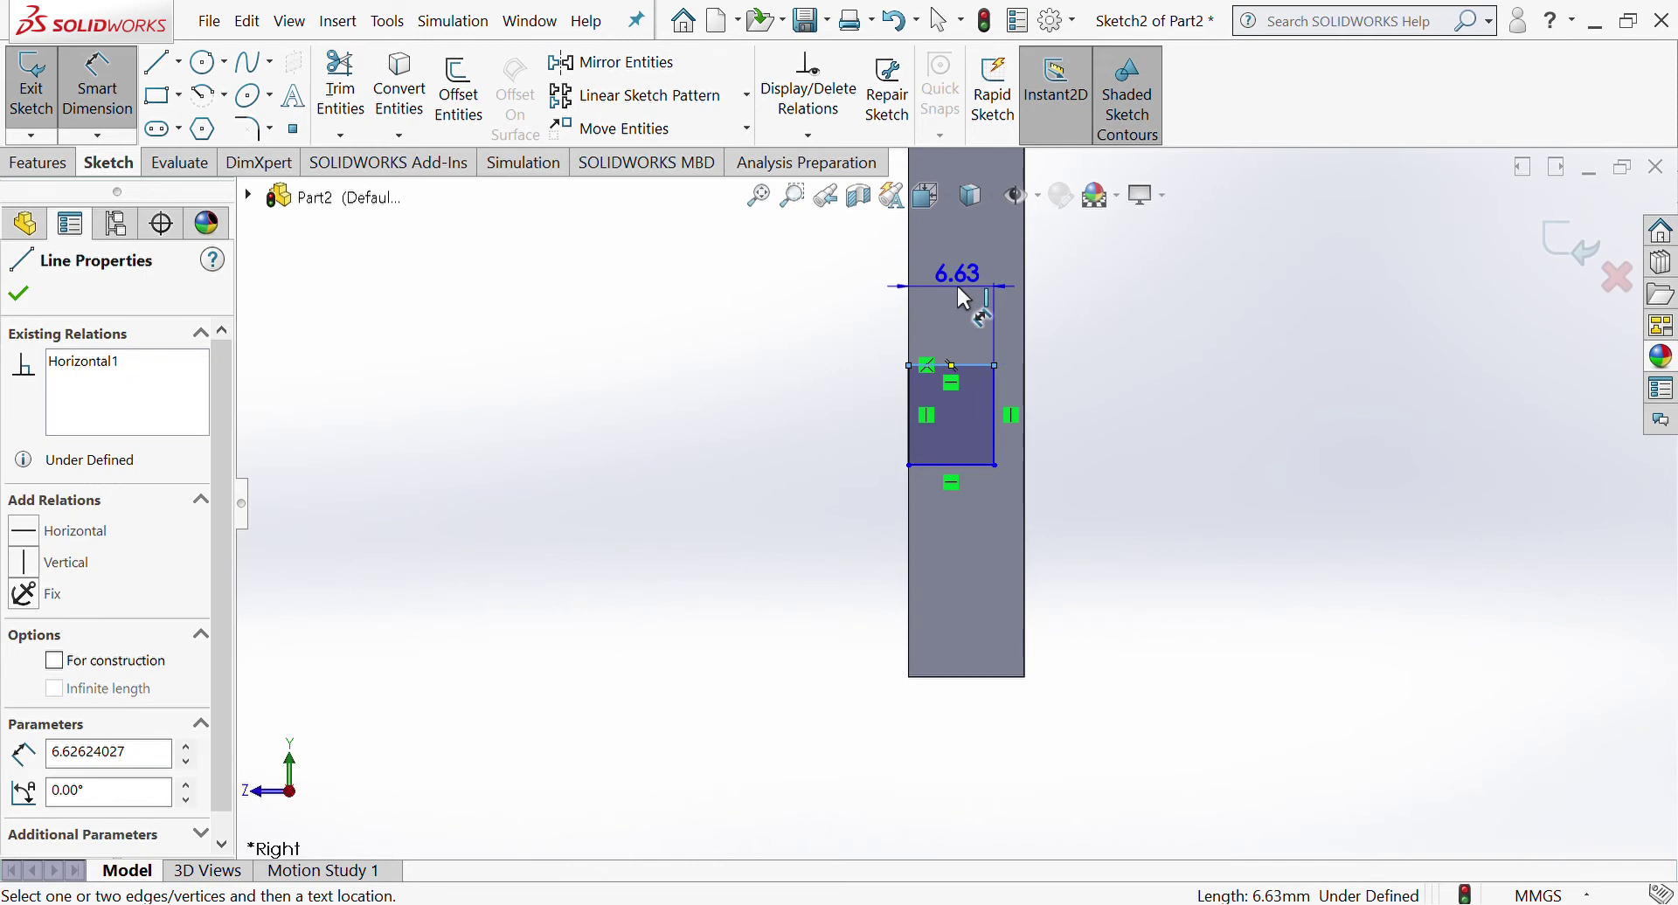
left_click(958, 288)
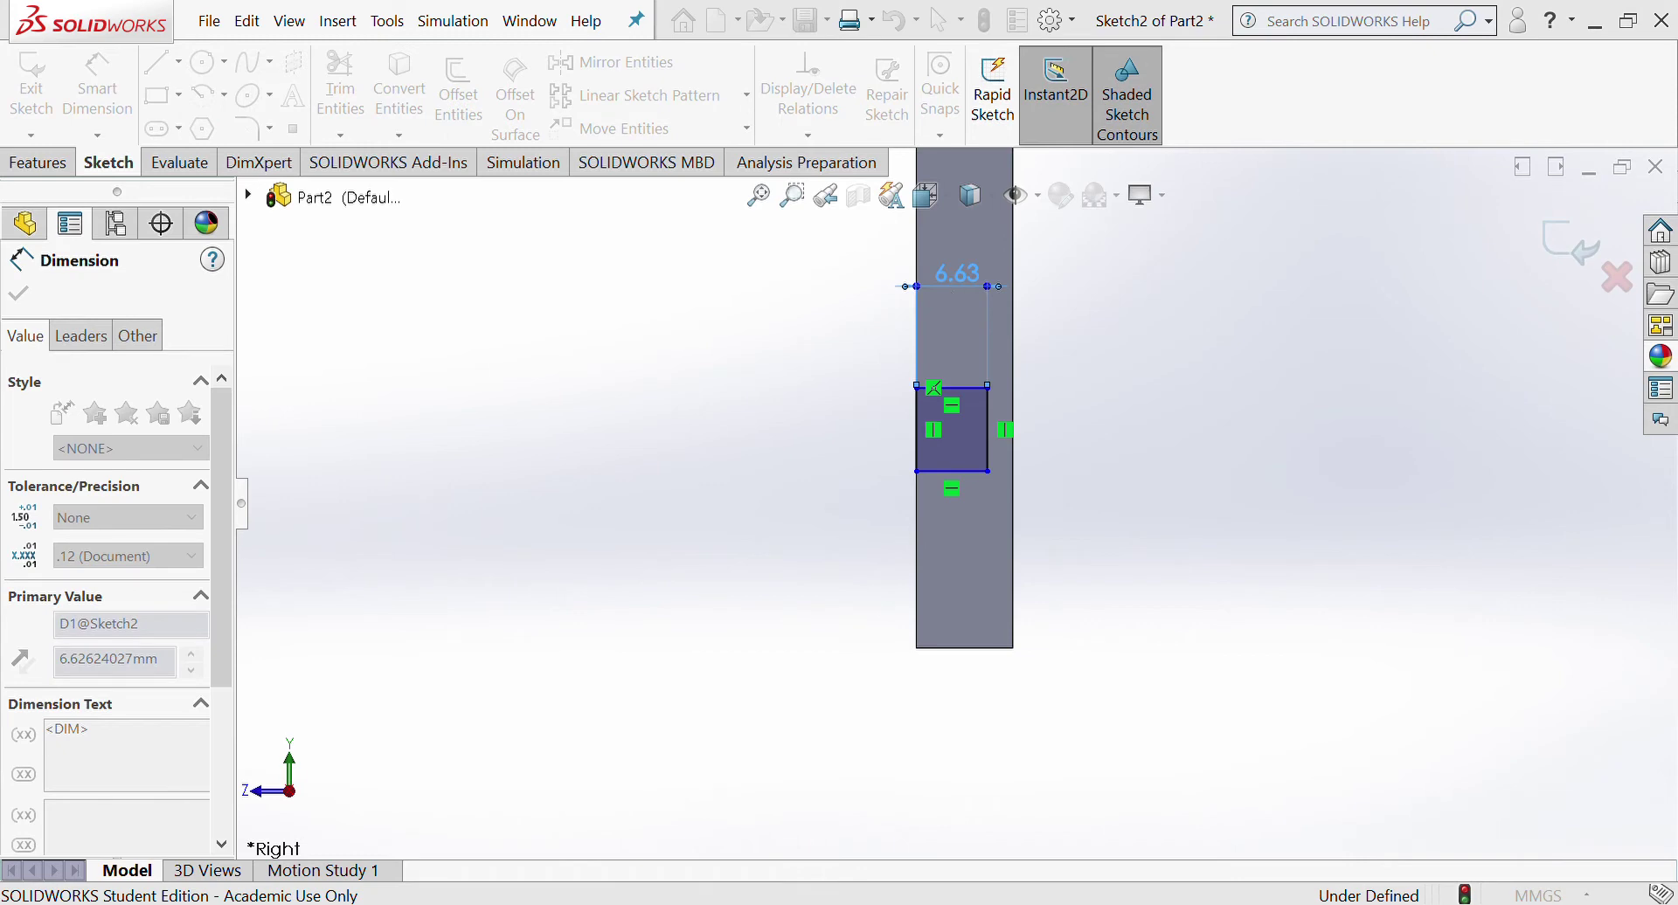
type("4.5")
key("Return")
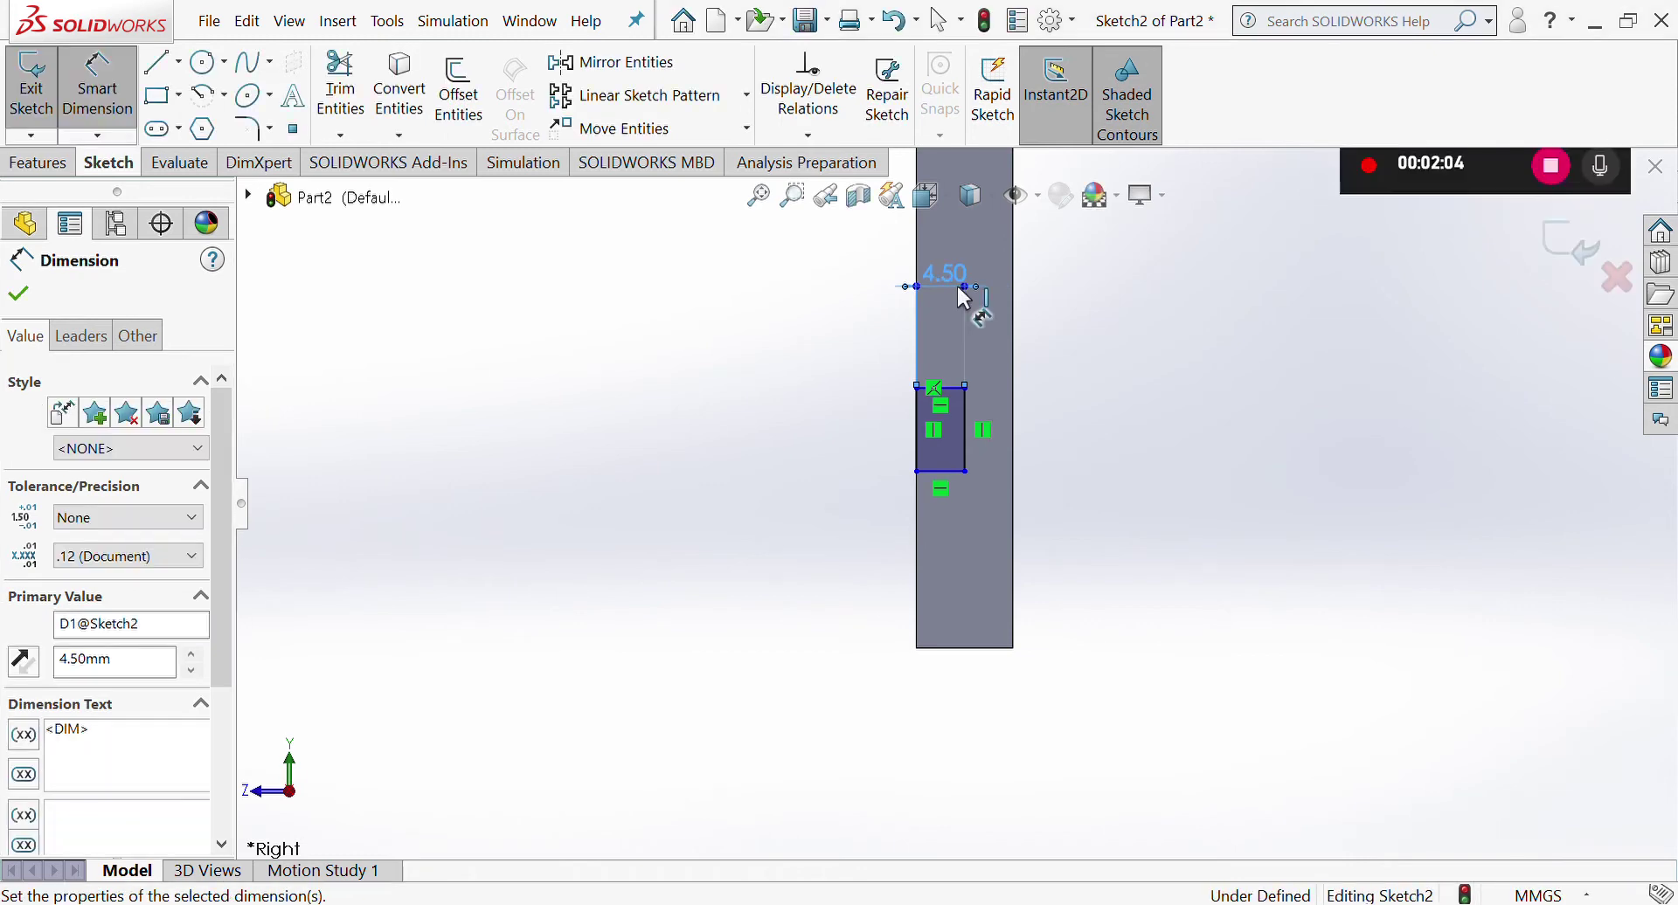
Step: Dimension the small rectangle's vertical side and set its height to 6 mm
left_click(977, 430)
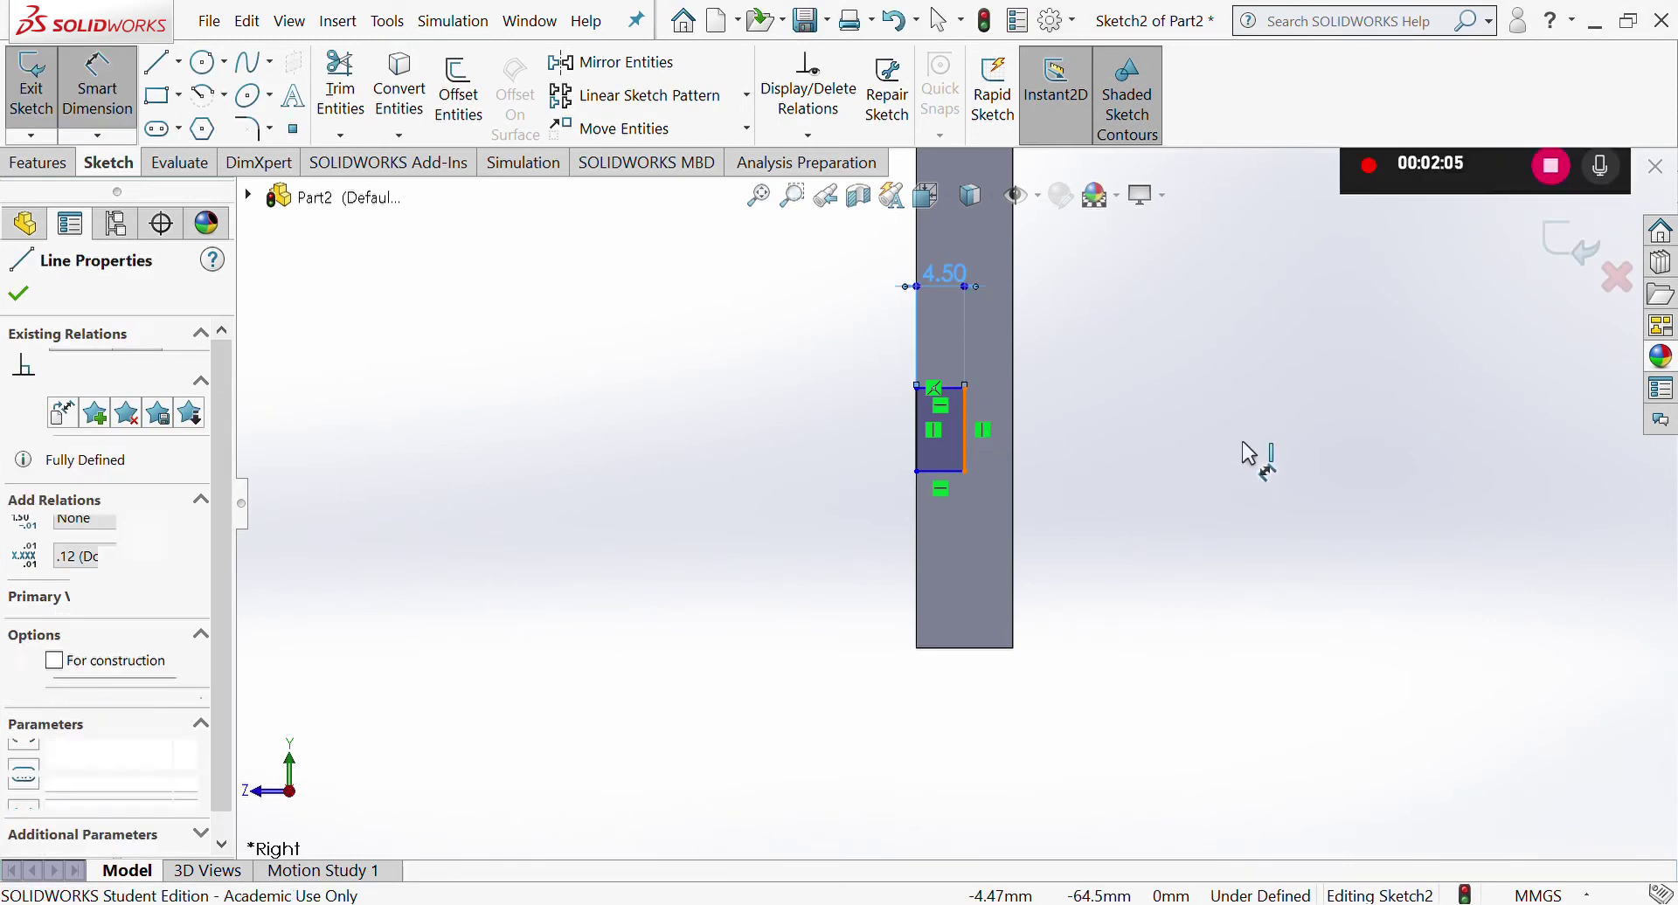
left_click(1249, 454)
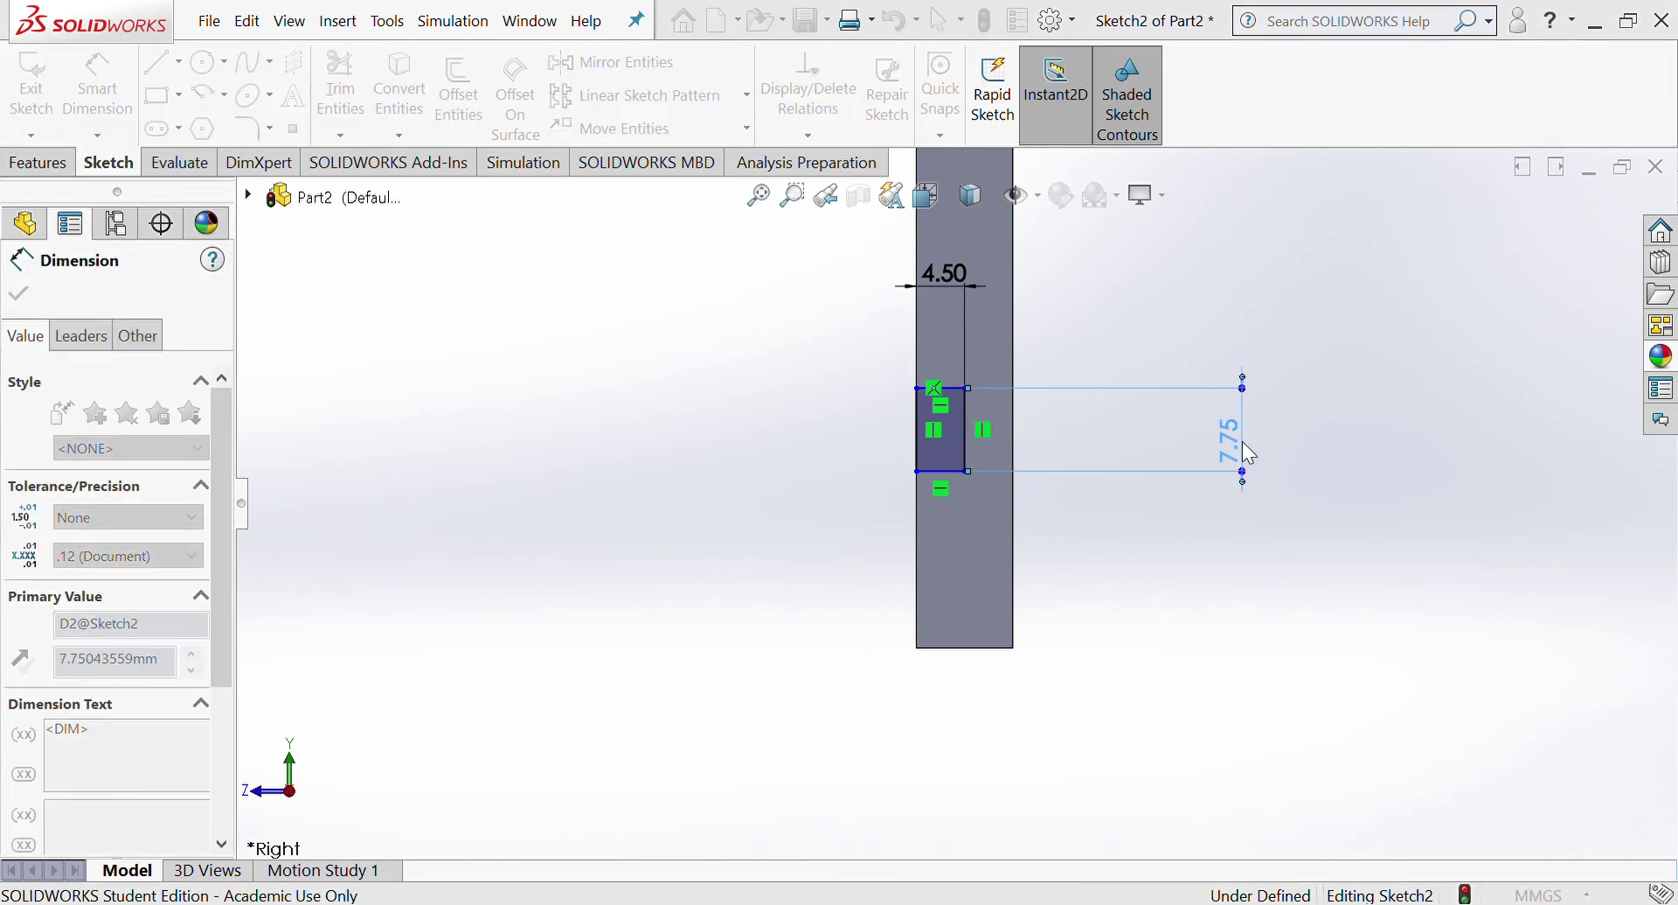
type("6")
key("Return")
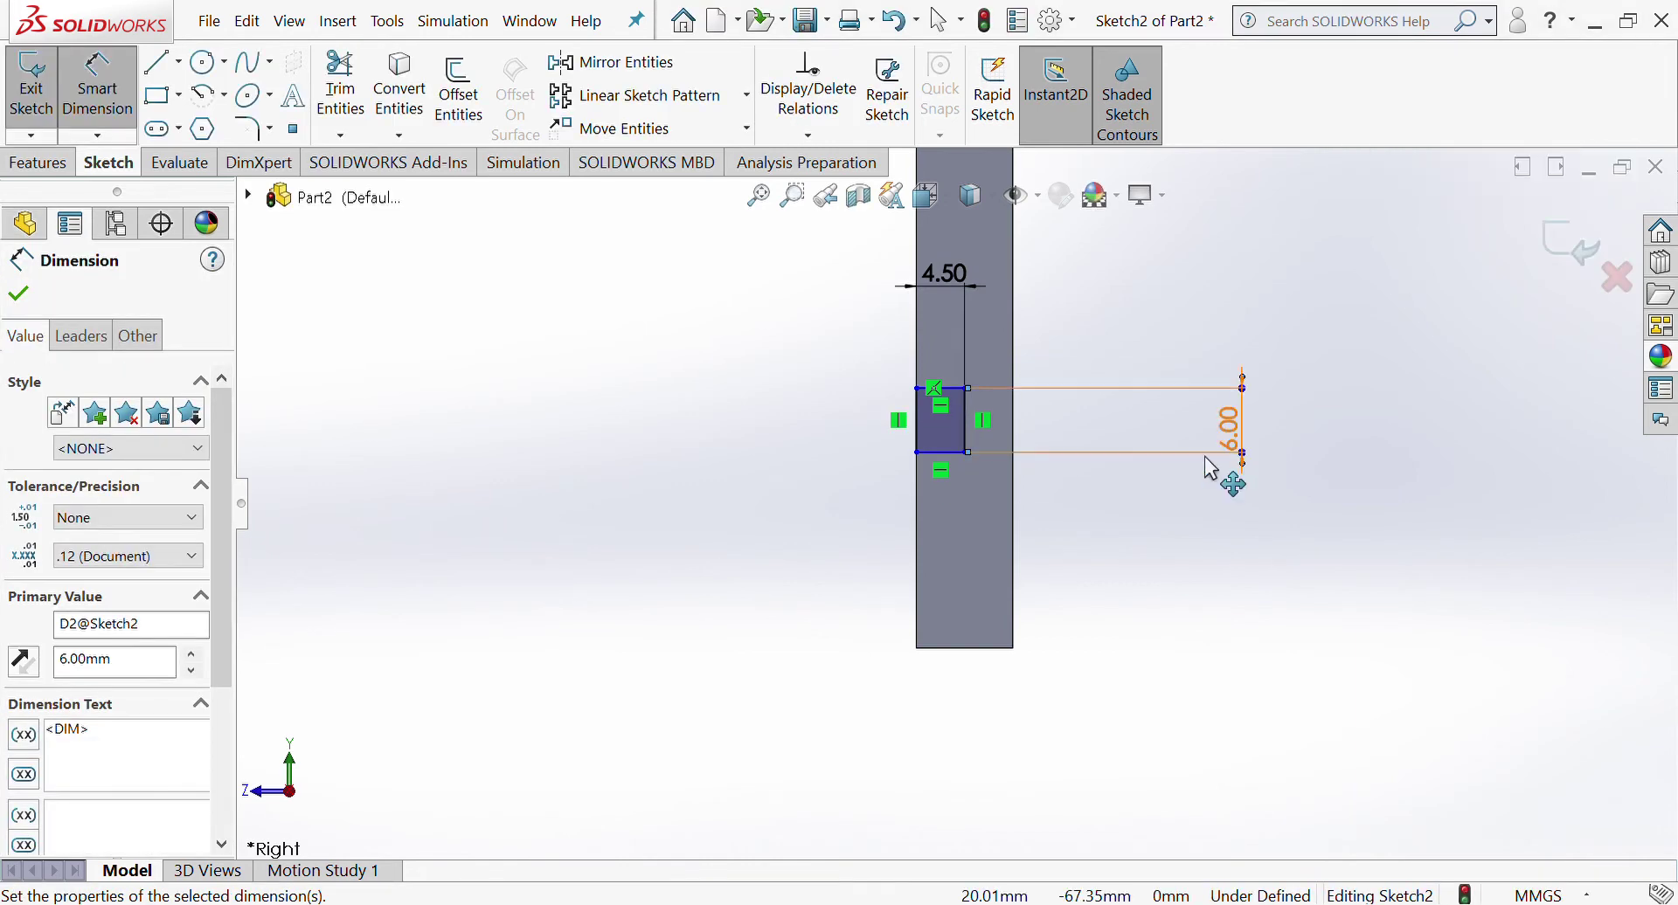
Step: Dimension the distance from the small rectangle's lower edge to the plate's bottom edge and set it to 10 mm
left_click(952, 456)
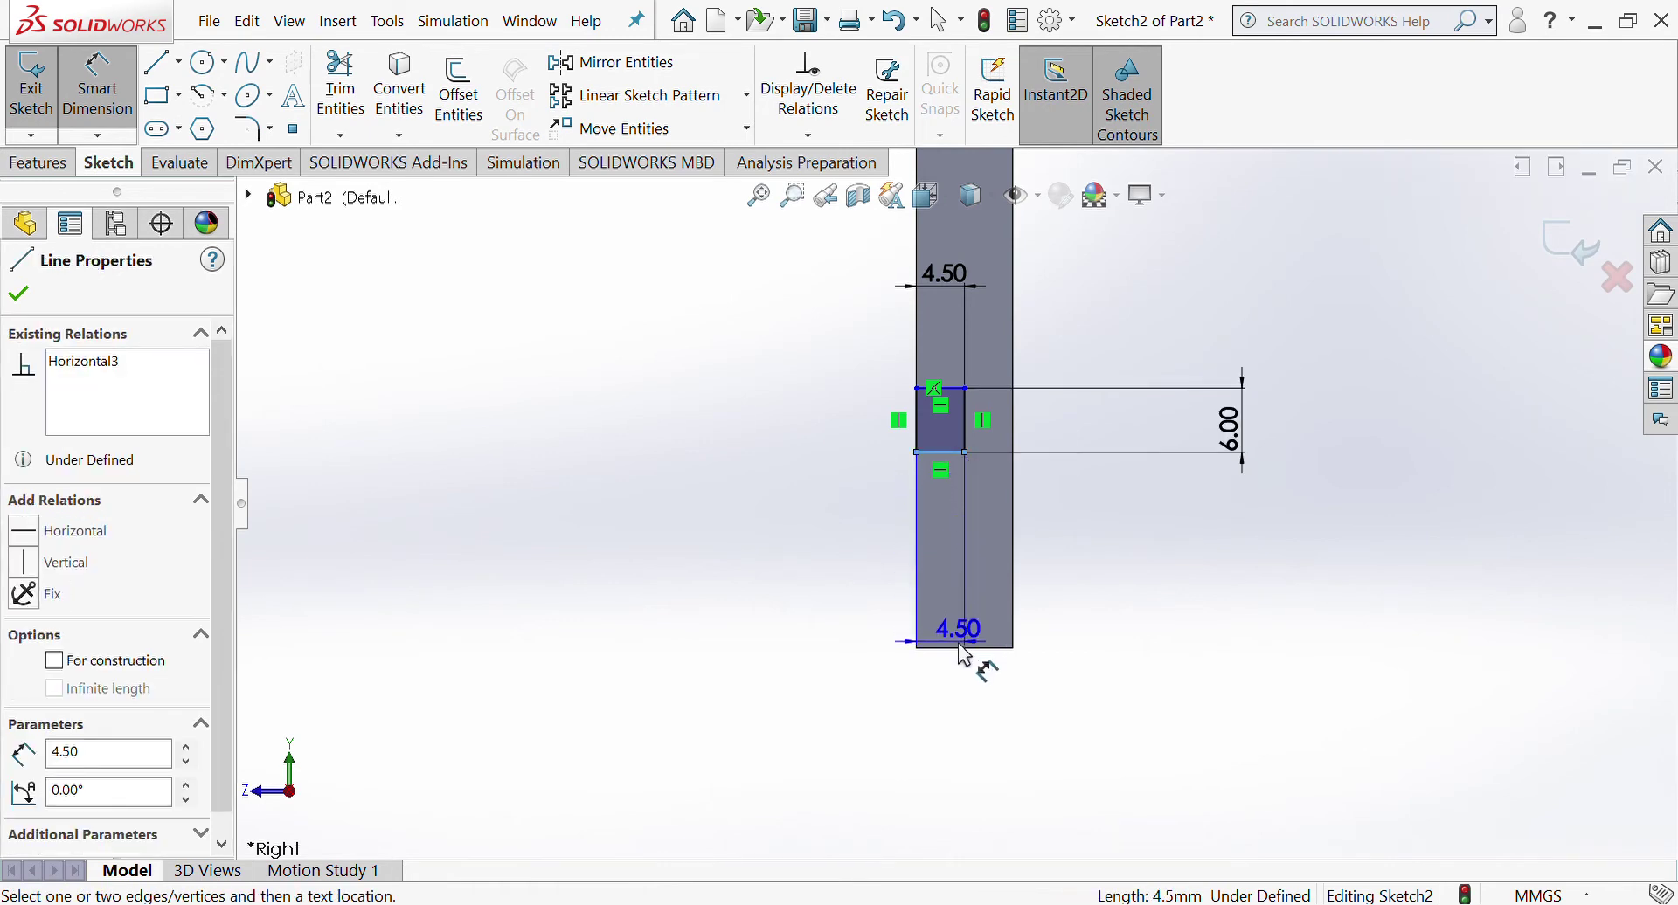
left_click(966, 616)
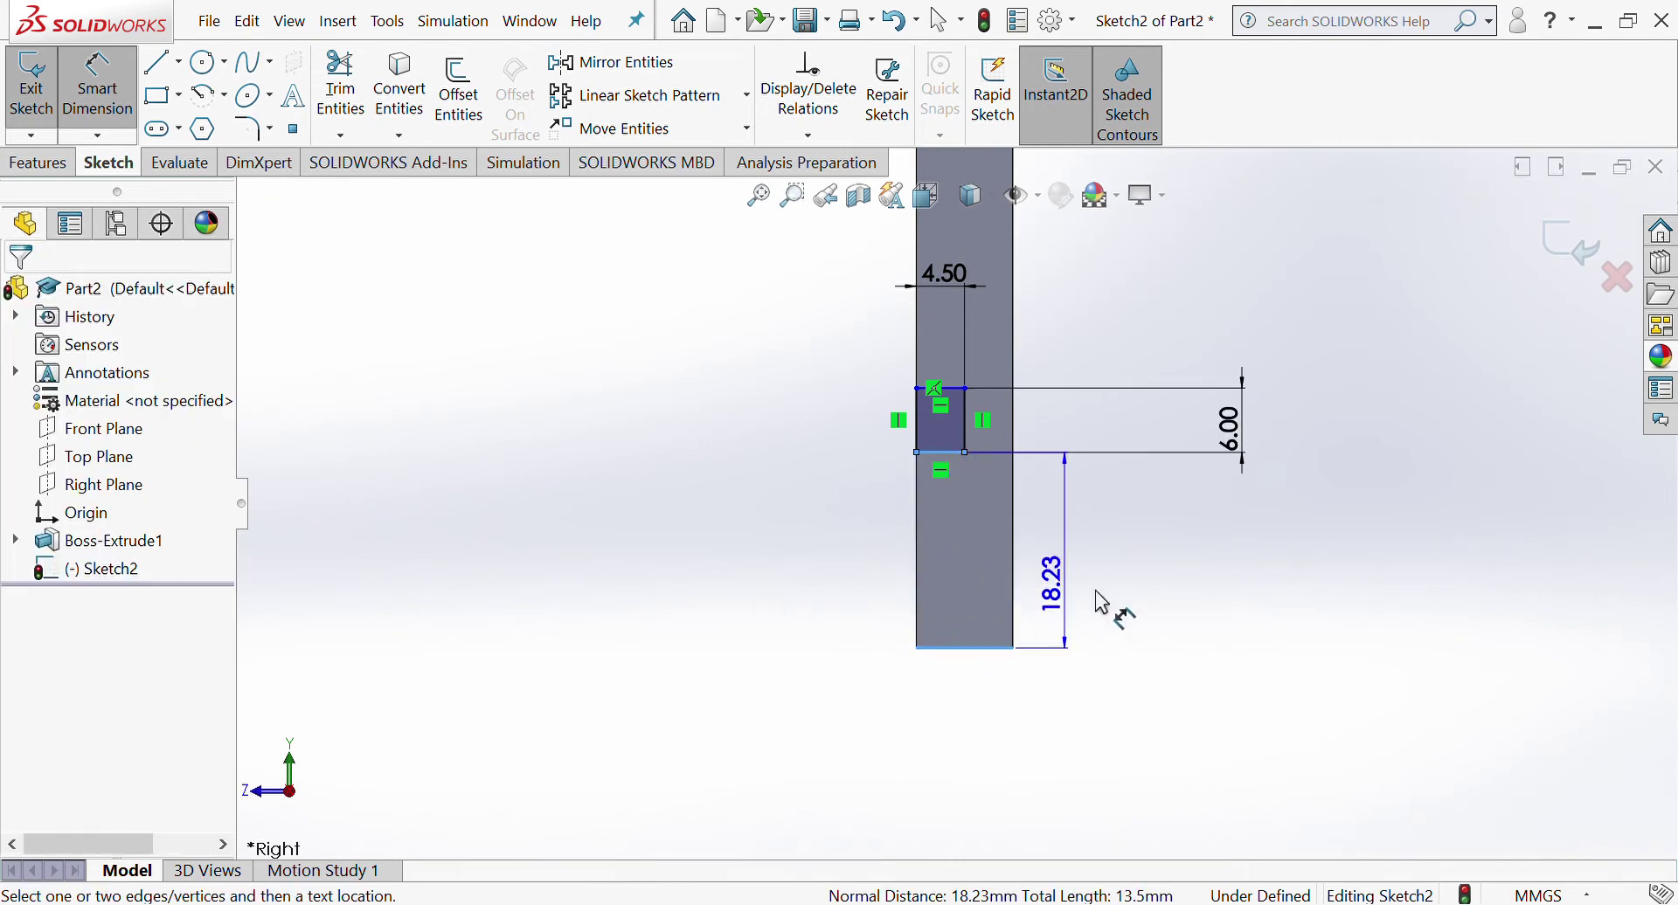
left_click(1230, 605)
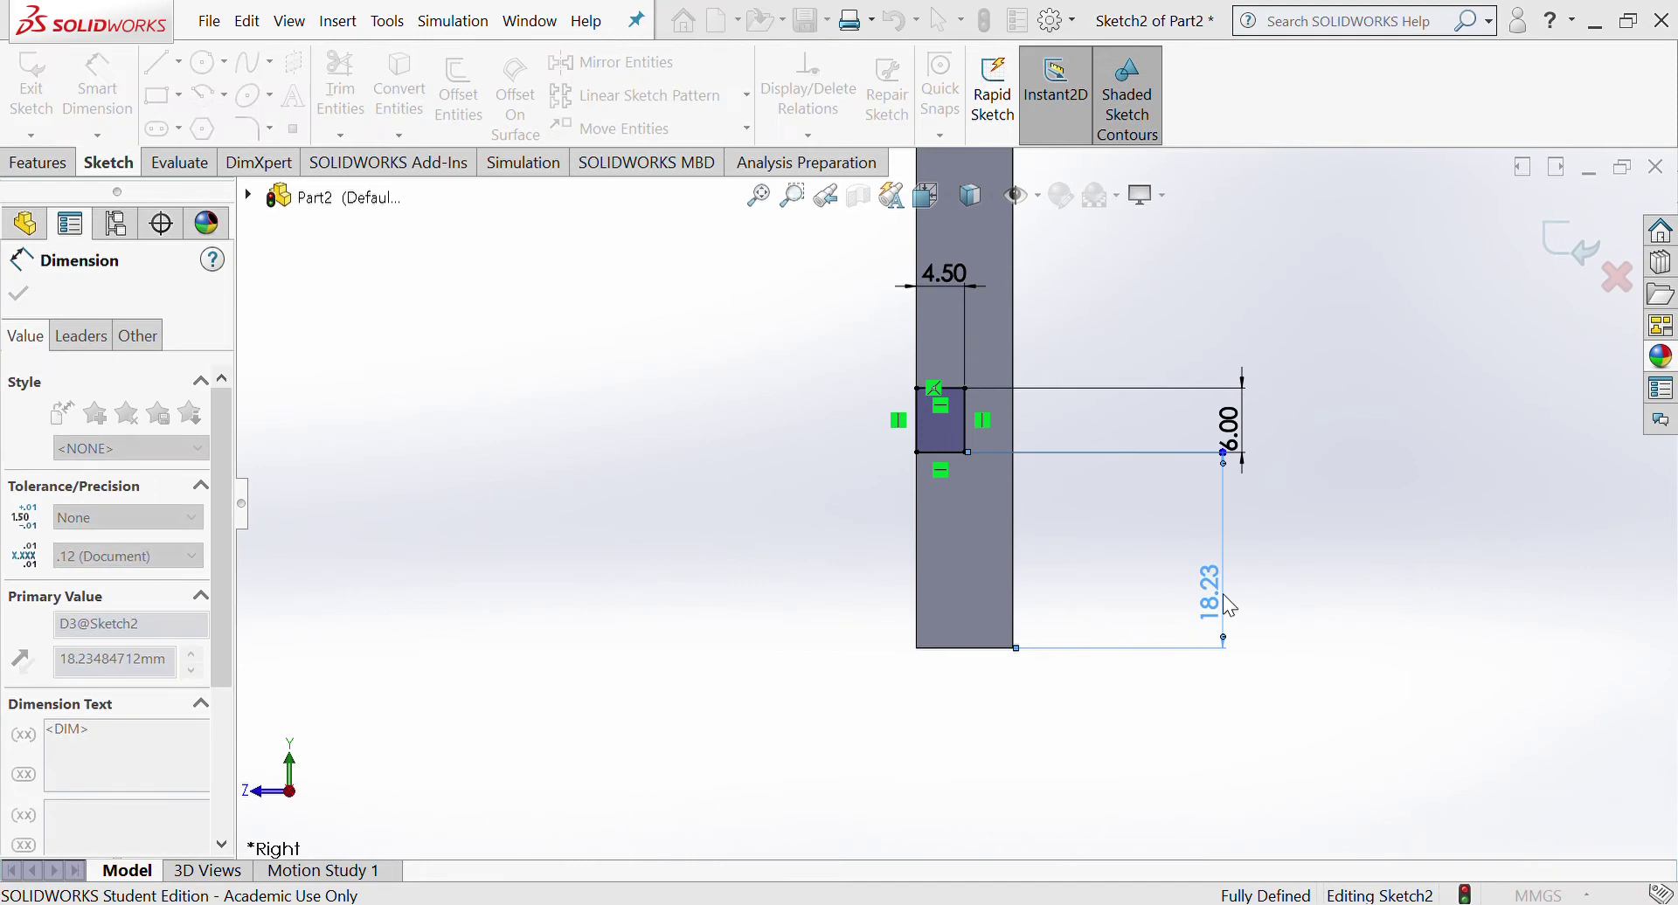
type("10")
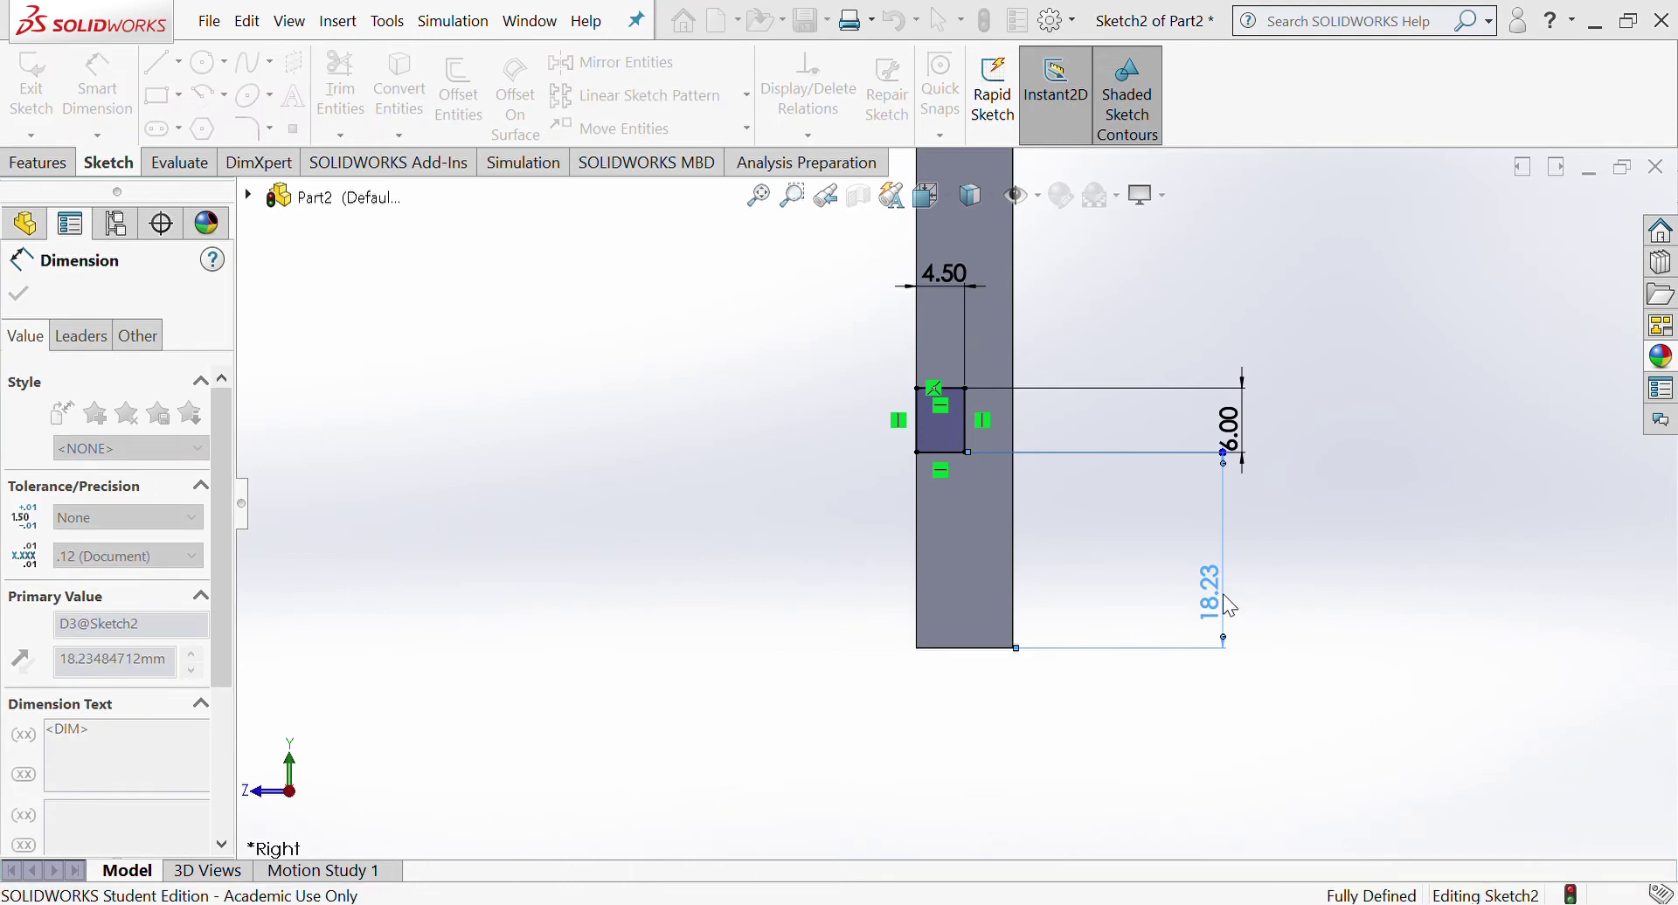
key("Return")
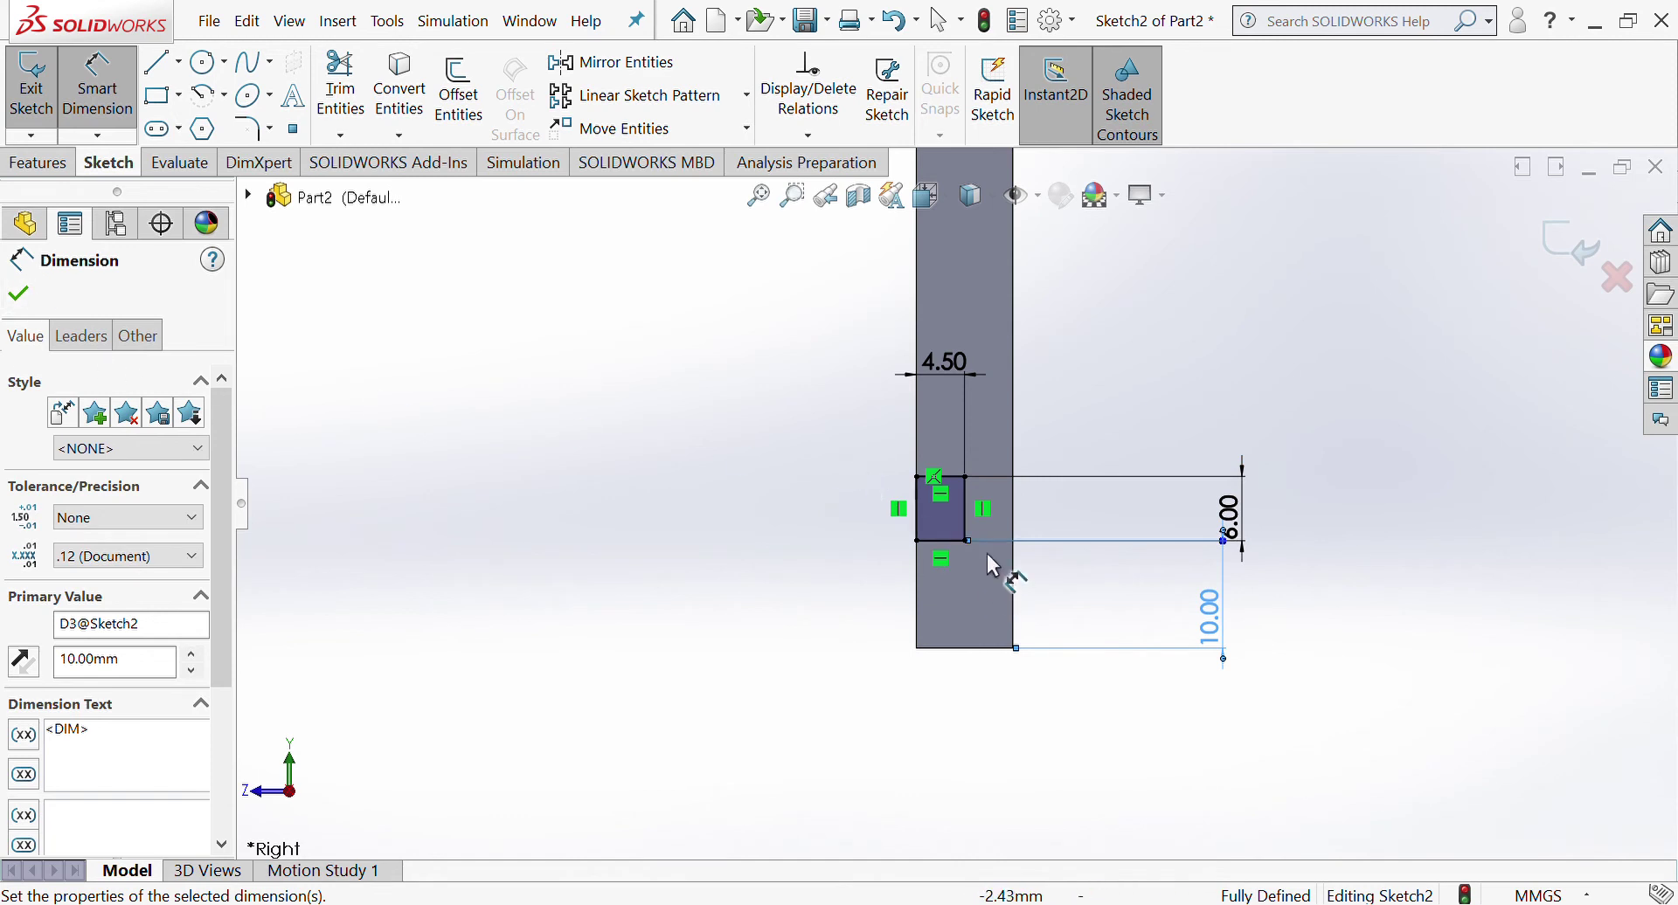
Step: Cut-extrude the 4.5 x 6 mm side-face rectangle with the Through All end condition to form the groove across the plate
left_click(31, 166)
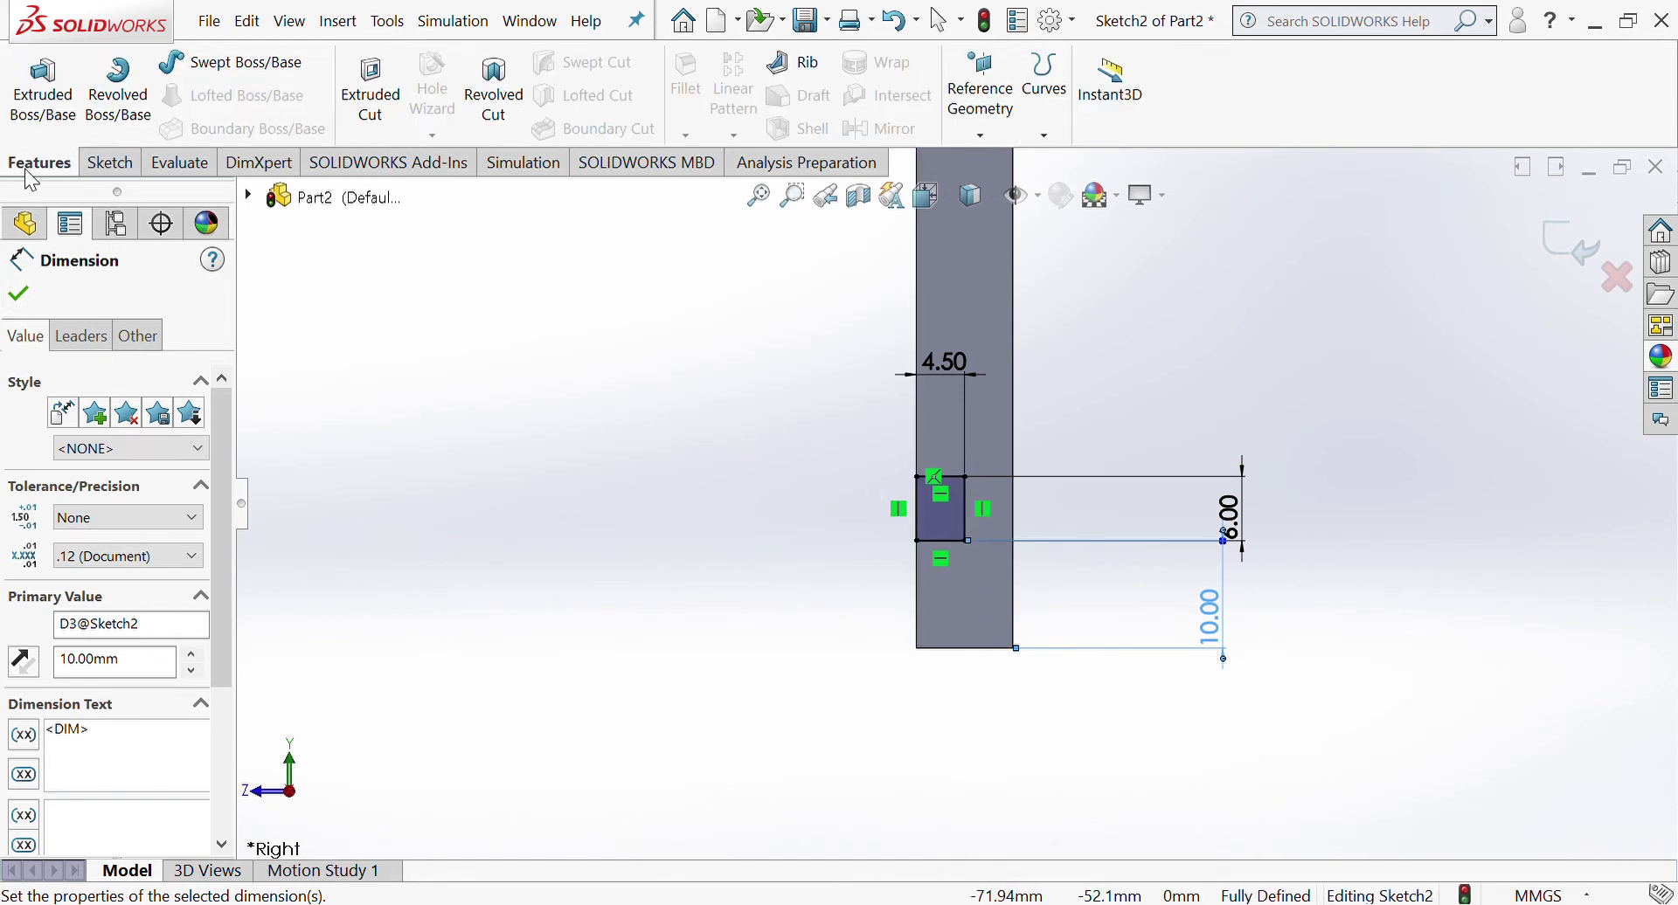
left_click(371, 91)
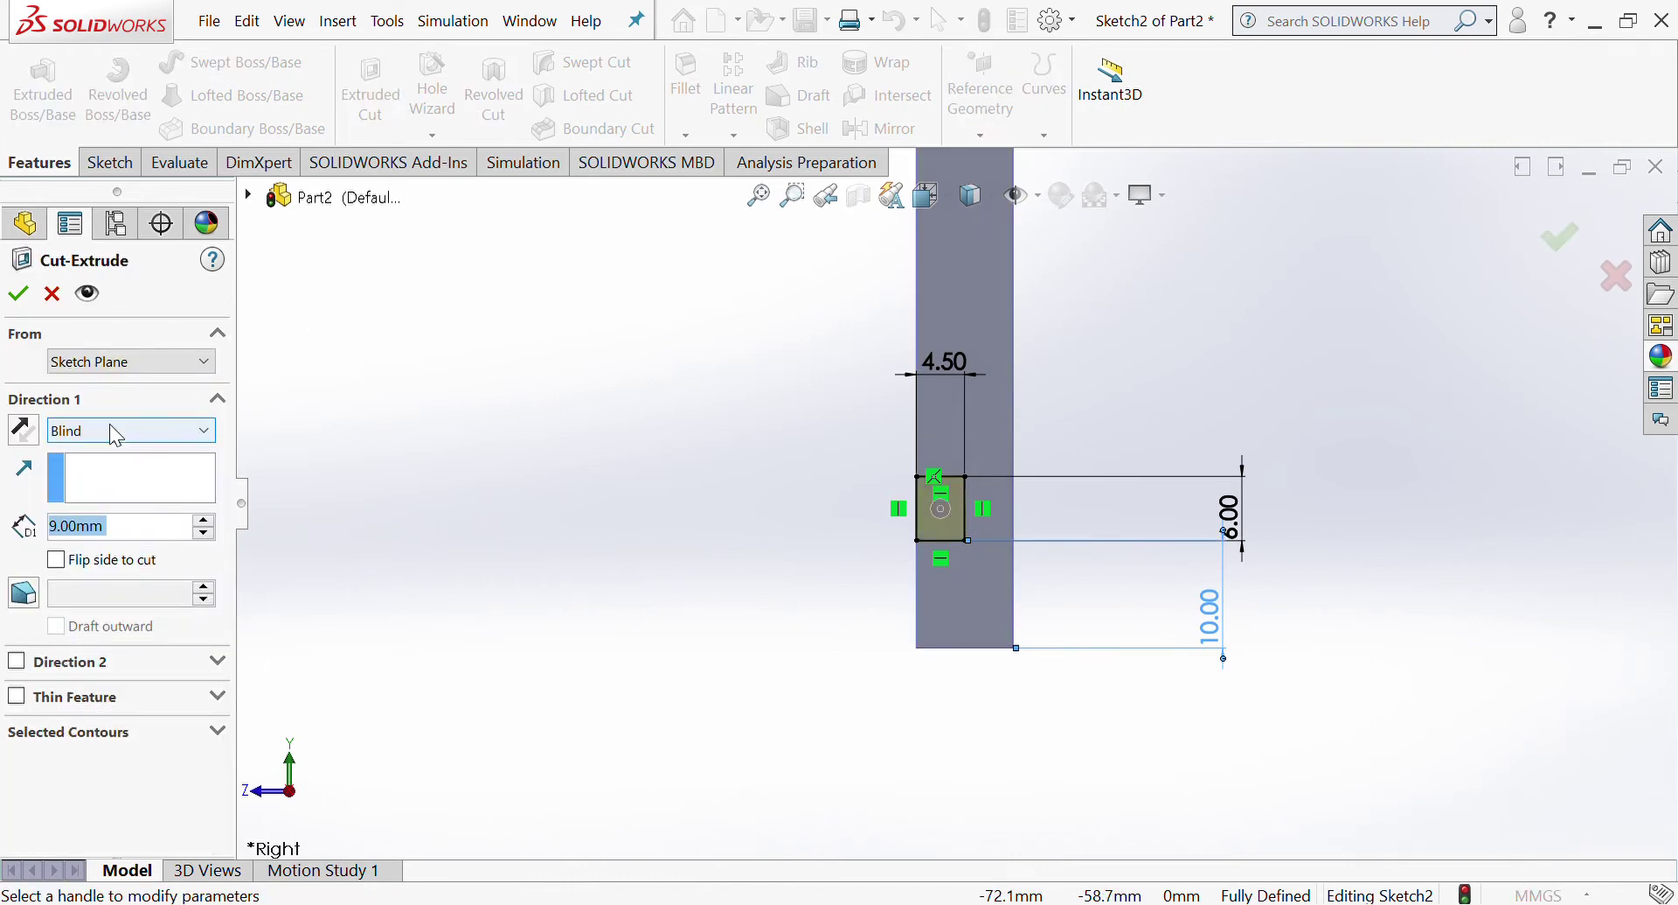
key("Down")
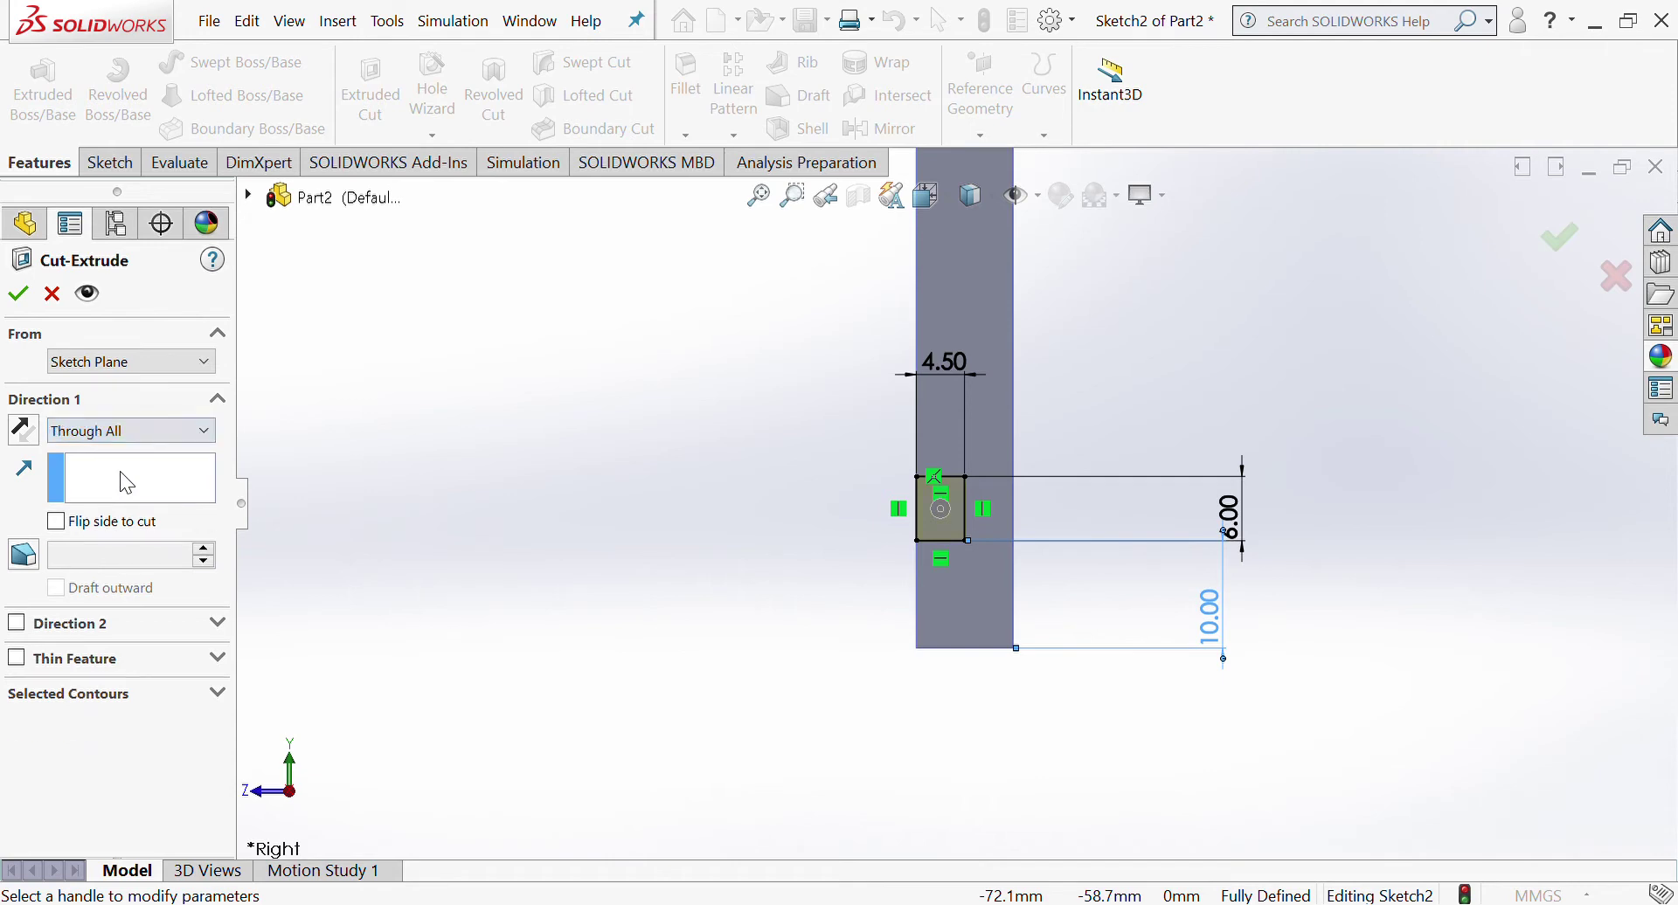
left_click(20, 296)
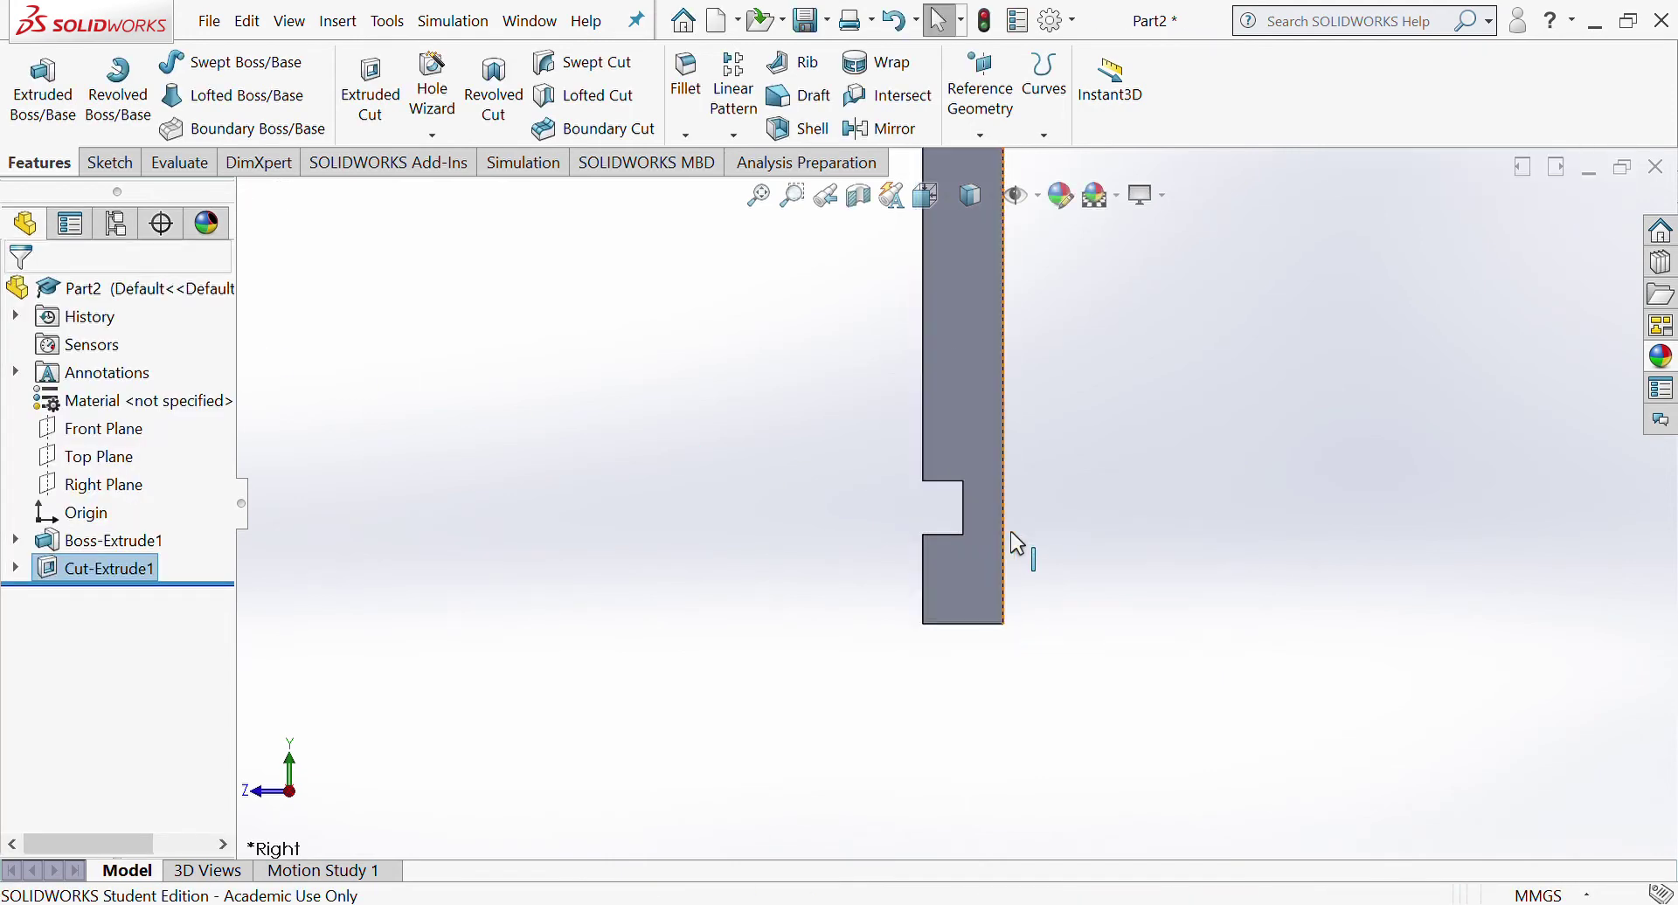
Step: Examine the plate and its lower groove from the side, front and above
scroll(1018, 544, "up", 3)
middle_click_drag(992, 363, 1057, 372)
scroll(874, 620, "up", 3)
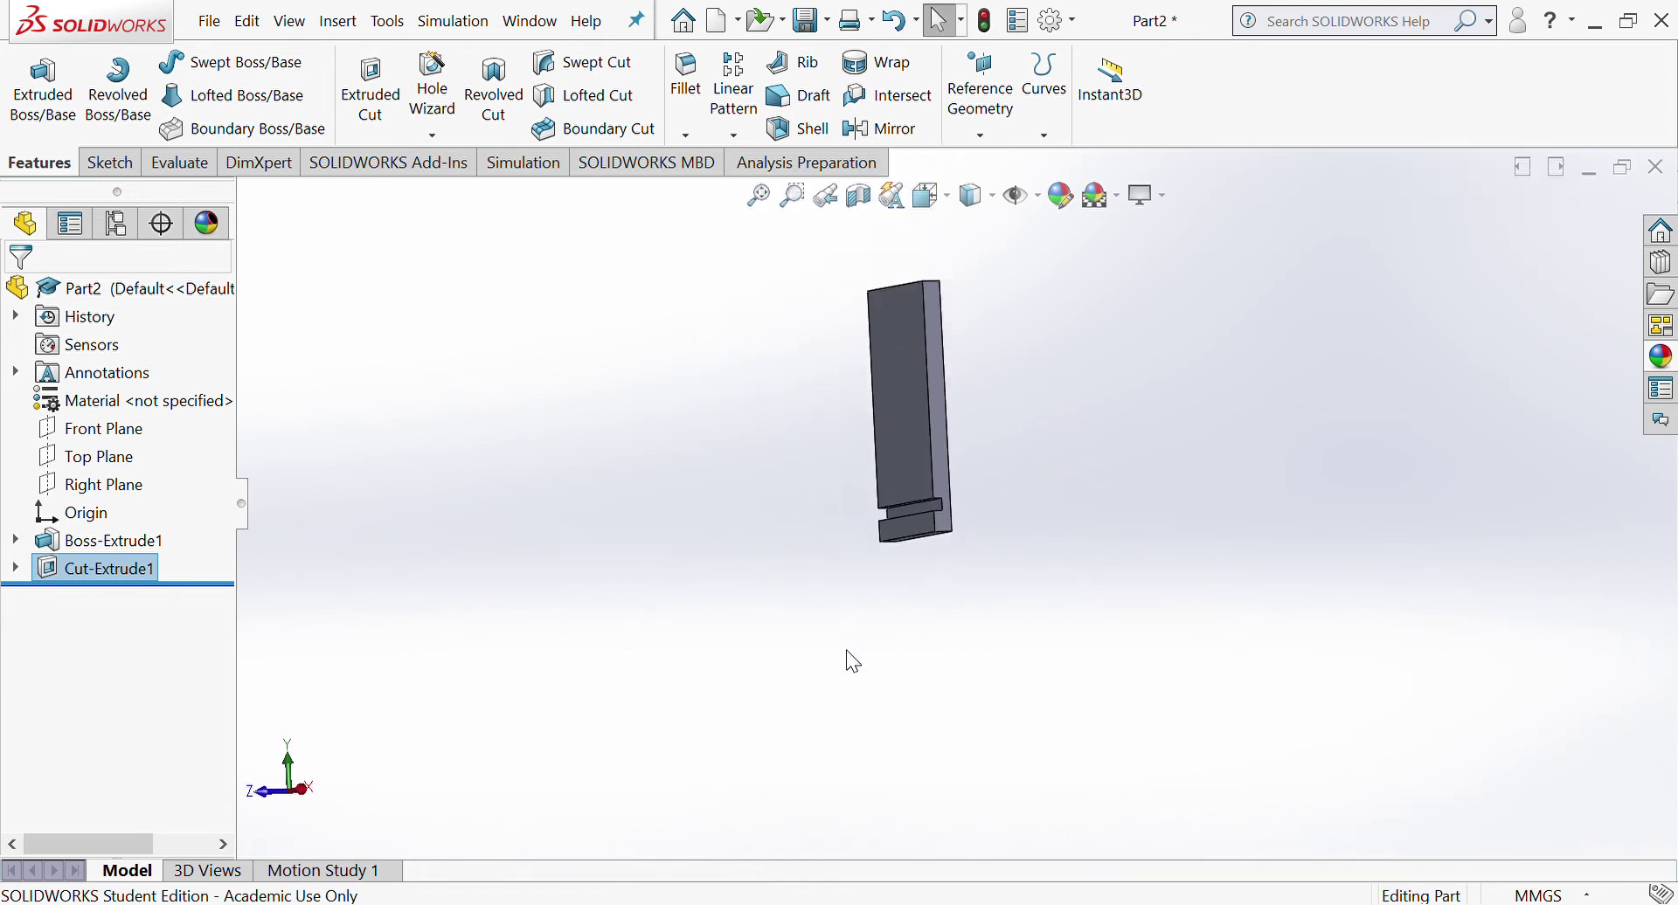
scroll(966, 301, "down", 2)
scroll(960, 509, "up", 2)
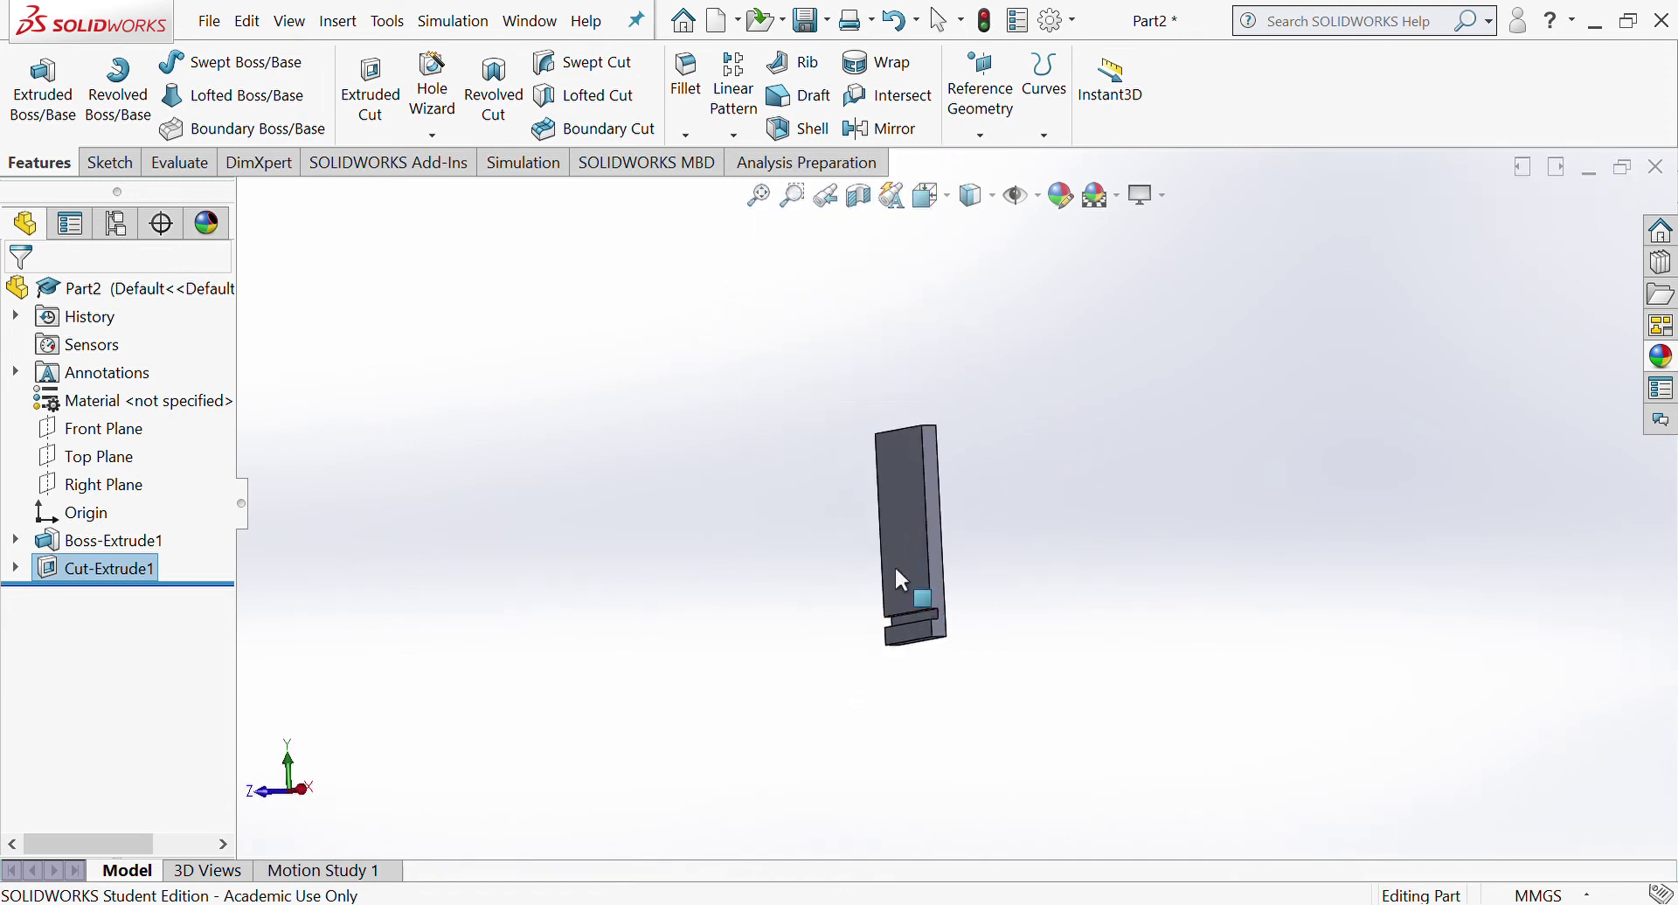
middle_click_drag(900, 578, 961, 585)
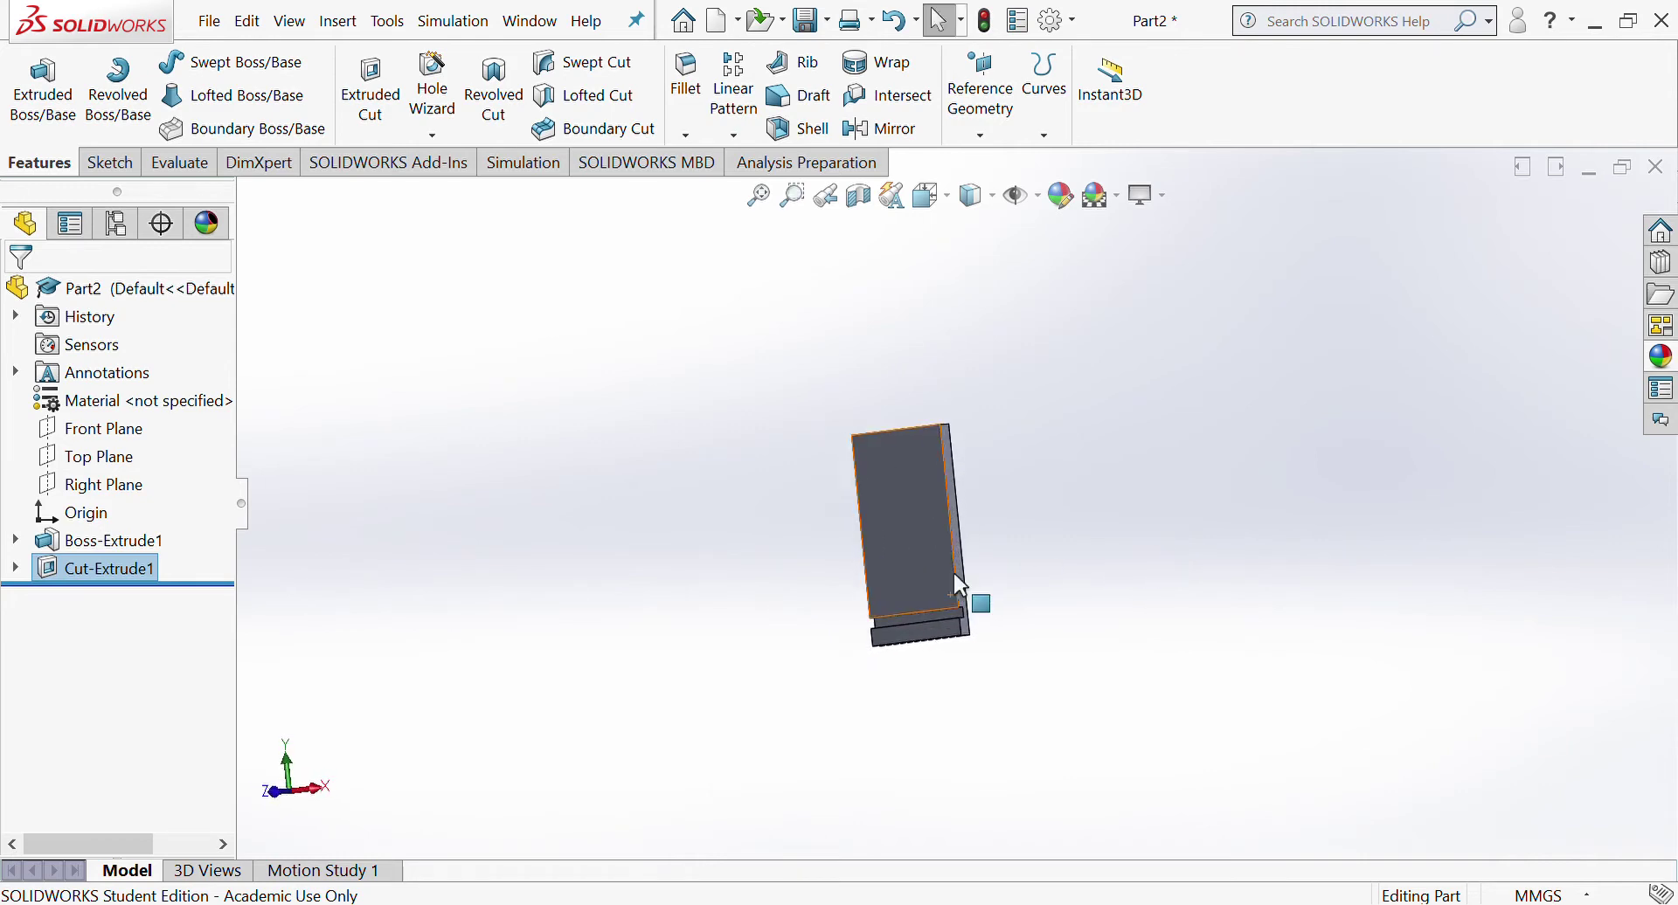
scroll(918, 506, "down", 3)
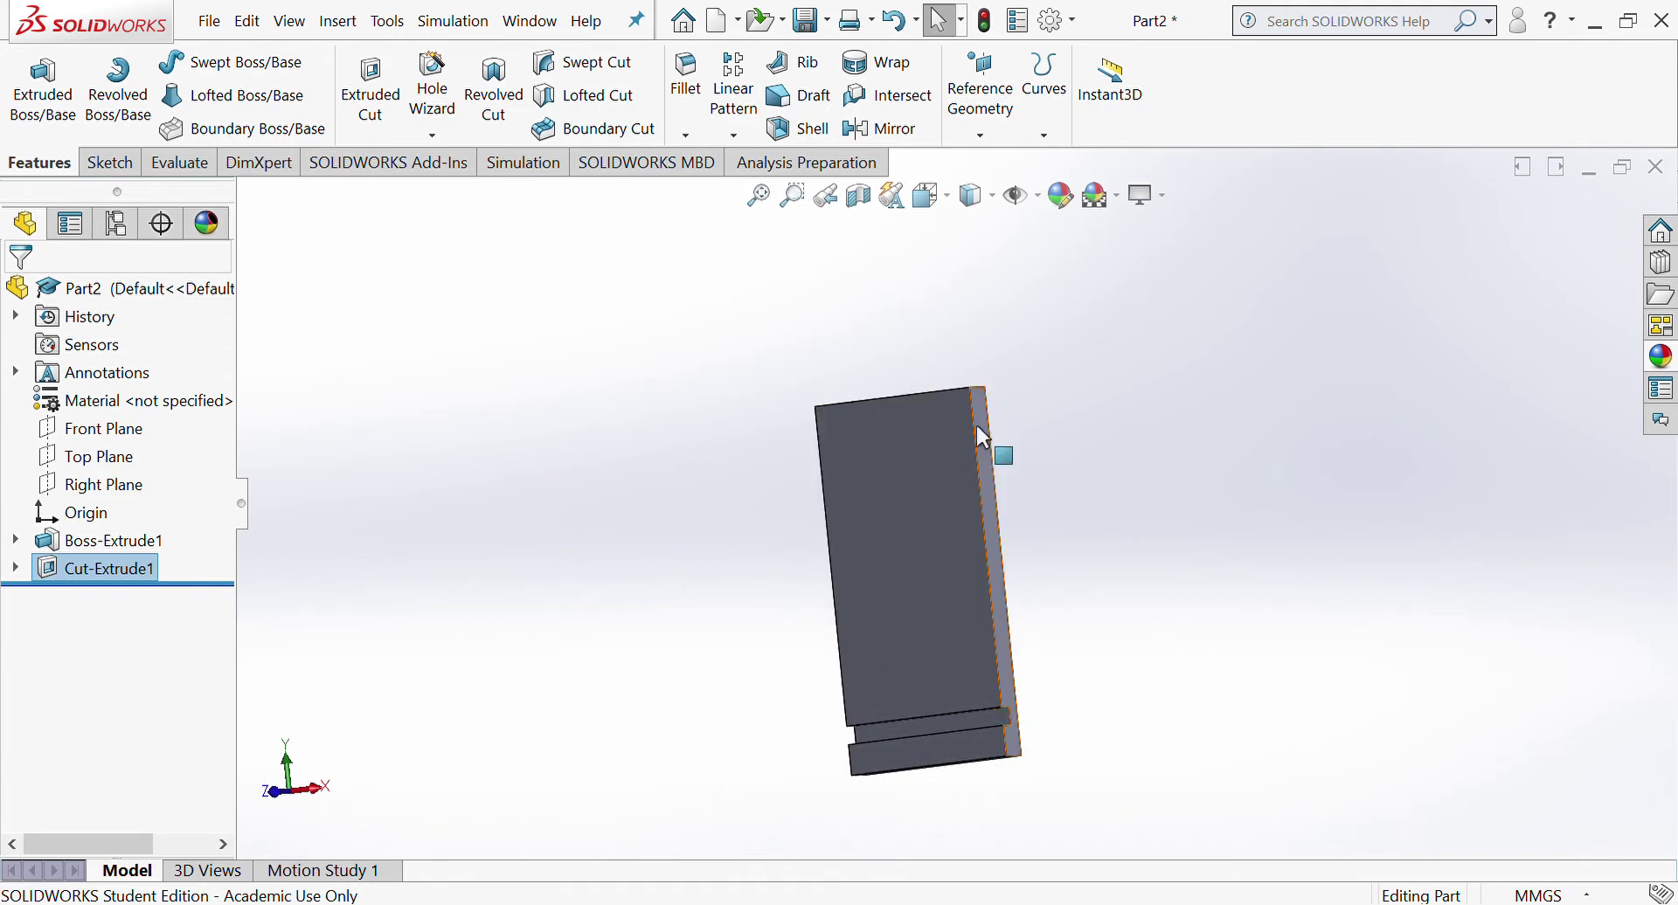
middle_click_drag(846, 749, 1031, 559)
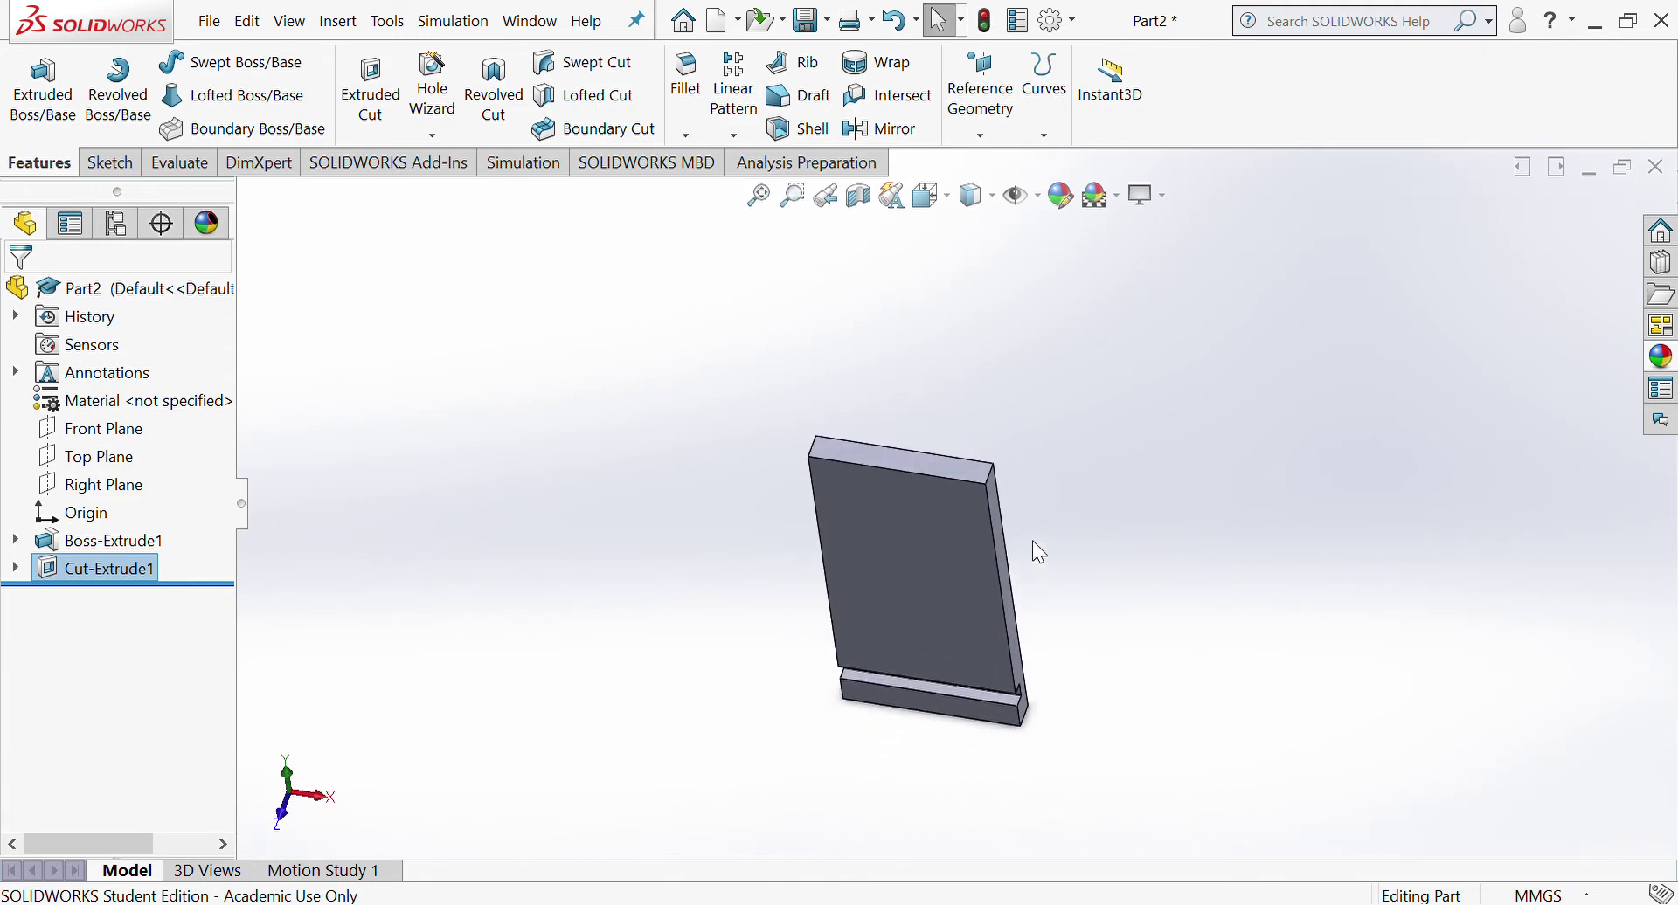
Step: Sketch a corner rectangle about 11.1 by 4.5 mm on the plate's top end face, starting at the face's front left corner
left_click(970, 476)
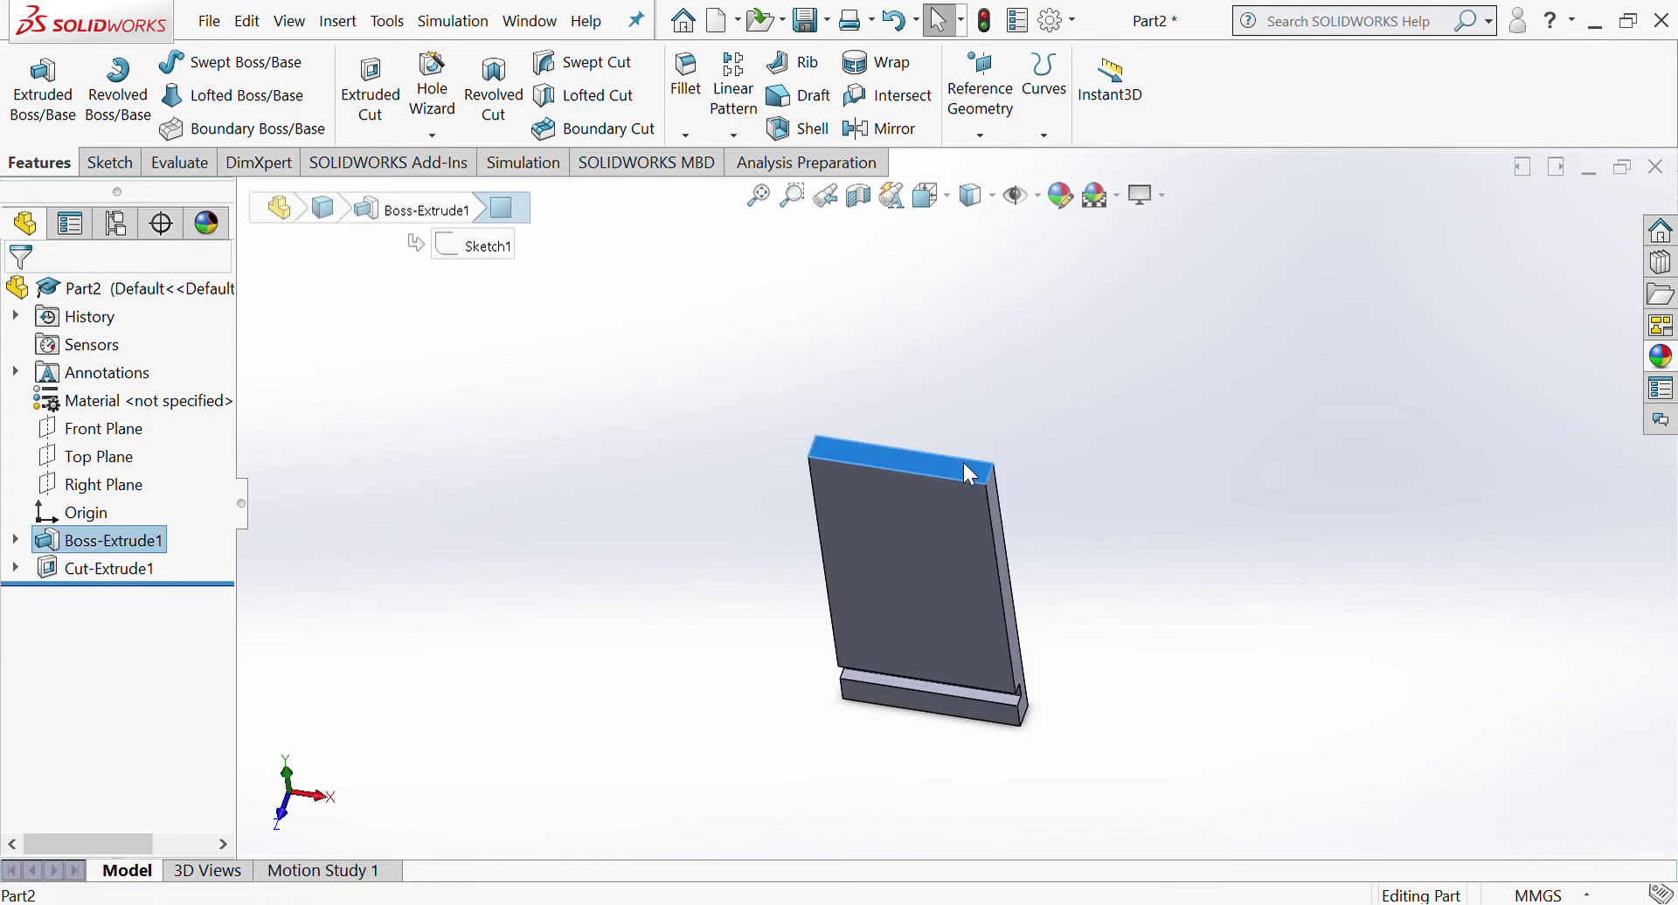
key("space")
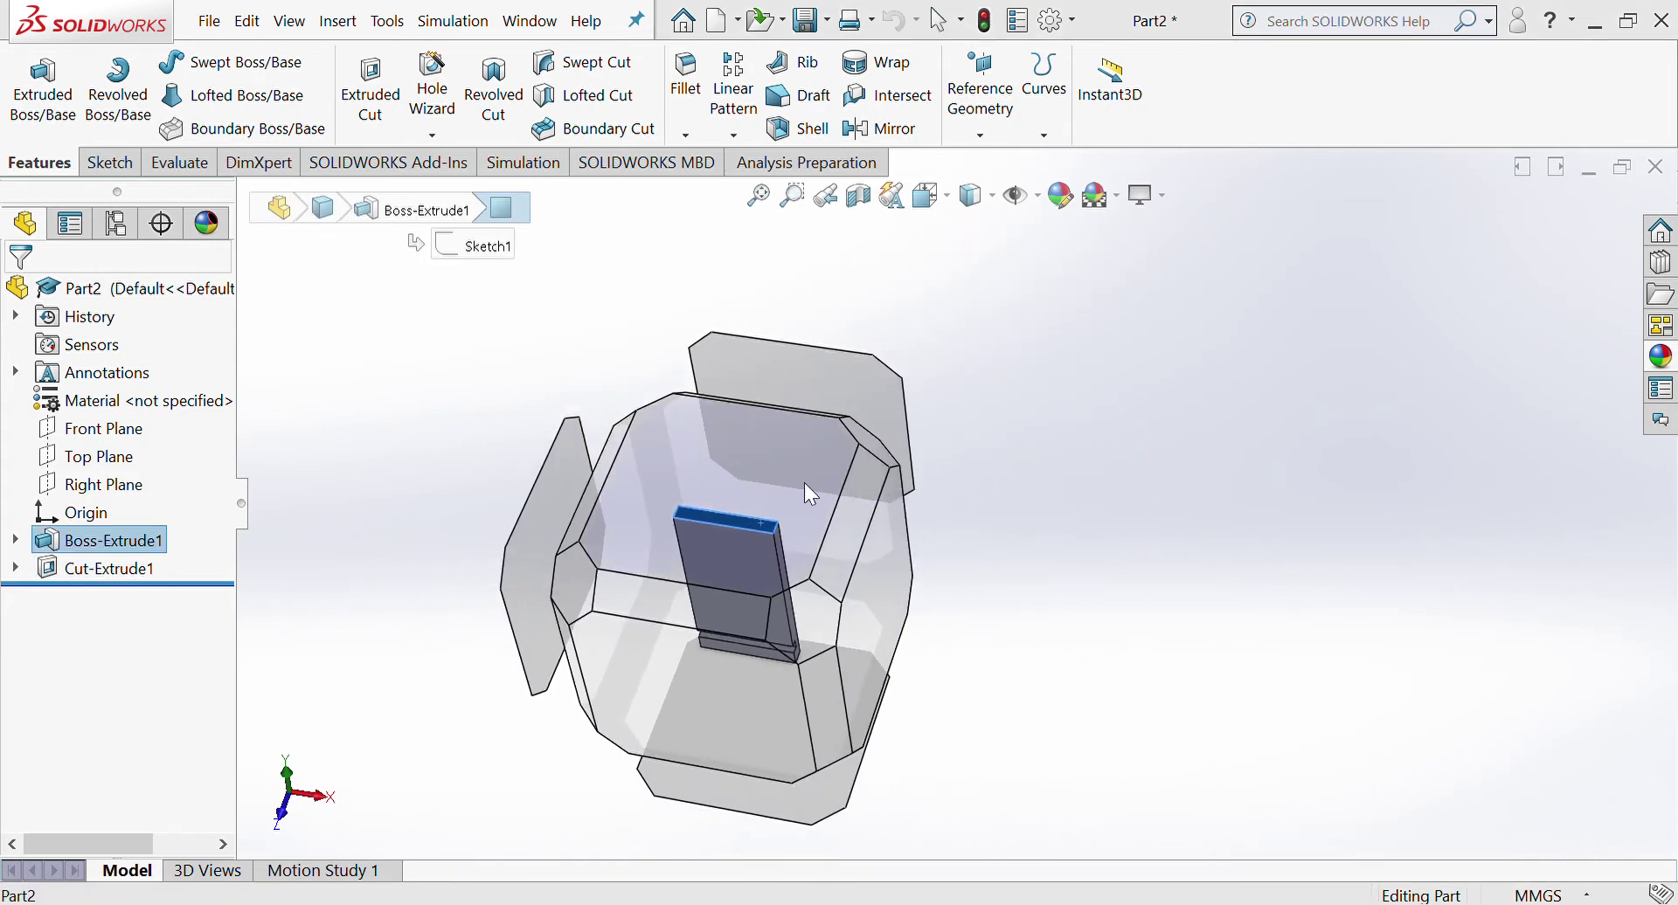
left_click(784, 484)
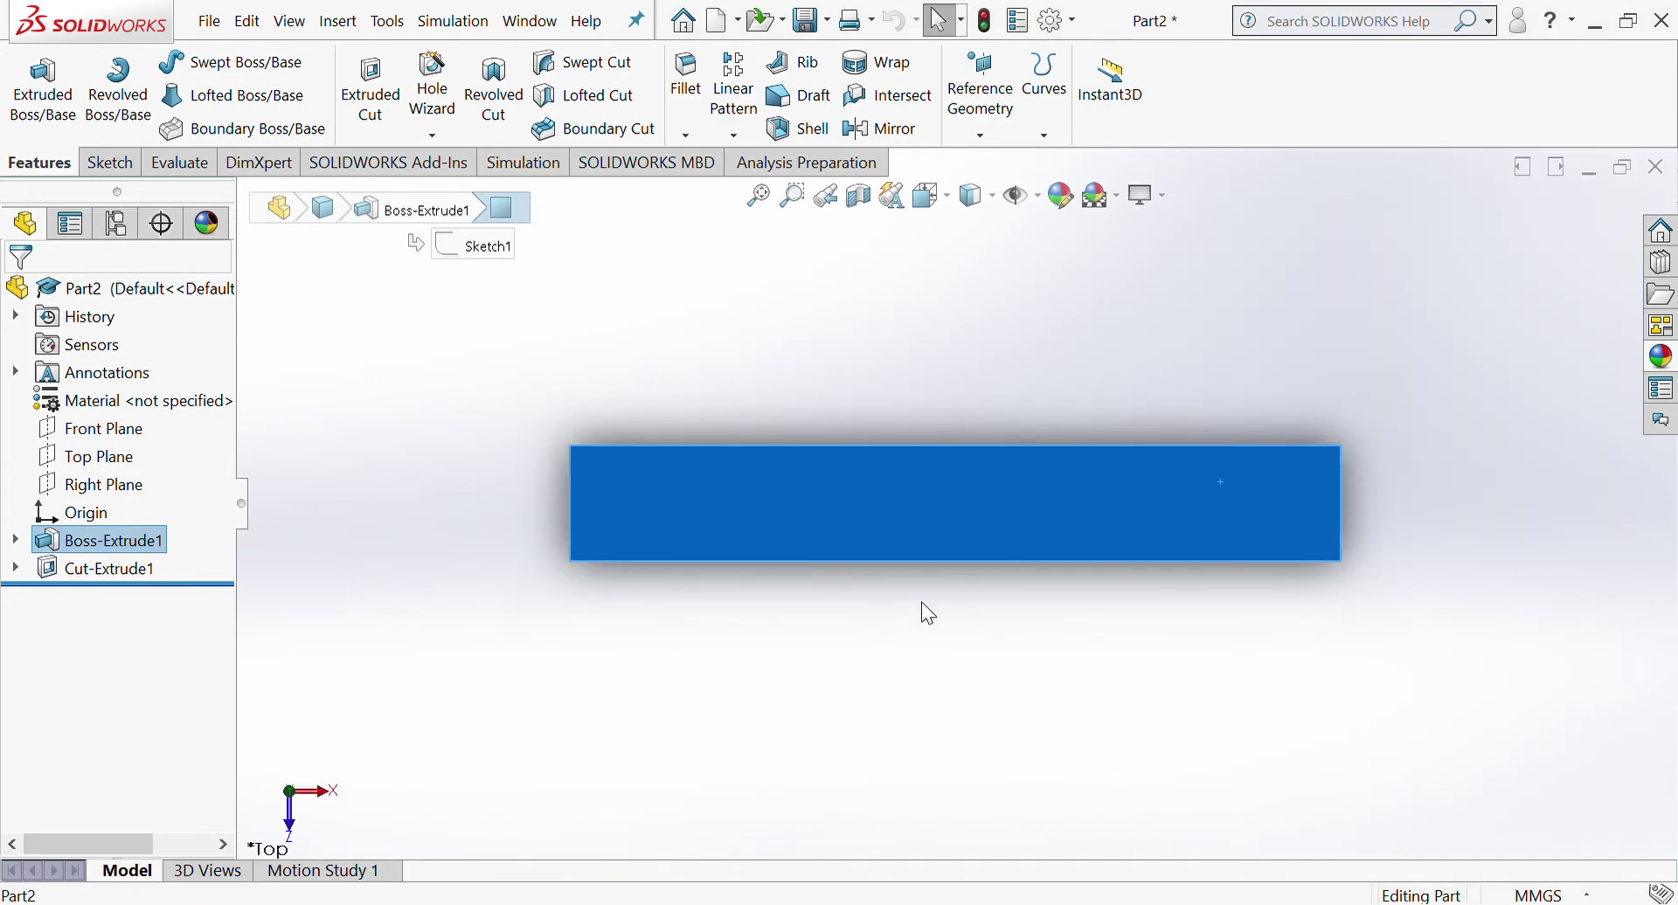
mouse_move(921, 605)
middle_mouse_down()
mouse_move(944, 595)
mouse_move(936, 568)
mouse_move(948, 629)
mouse_move(928, 611)
middle_mouse_up()
key("ctrl+space")
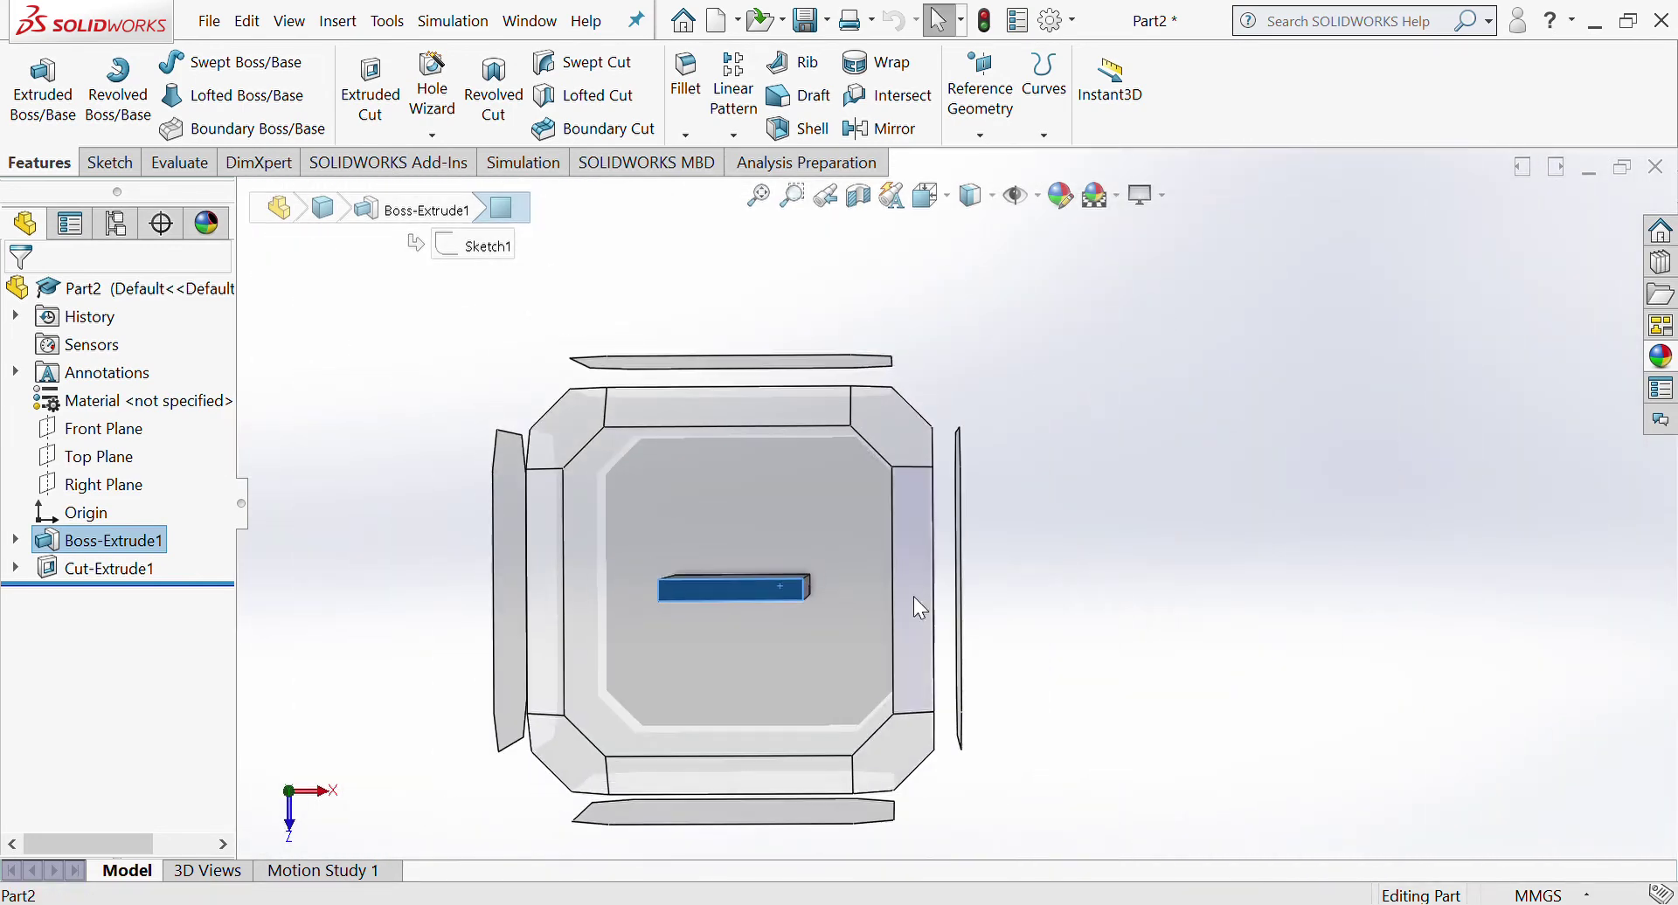
left_click(844, 612)
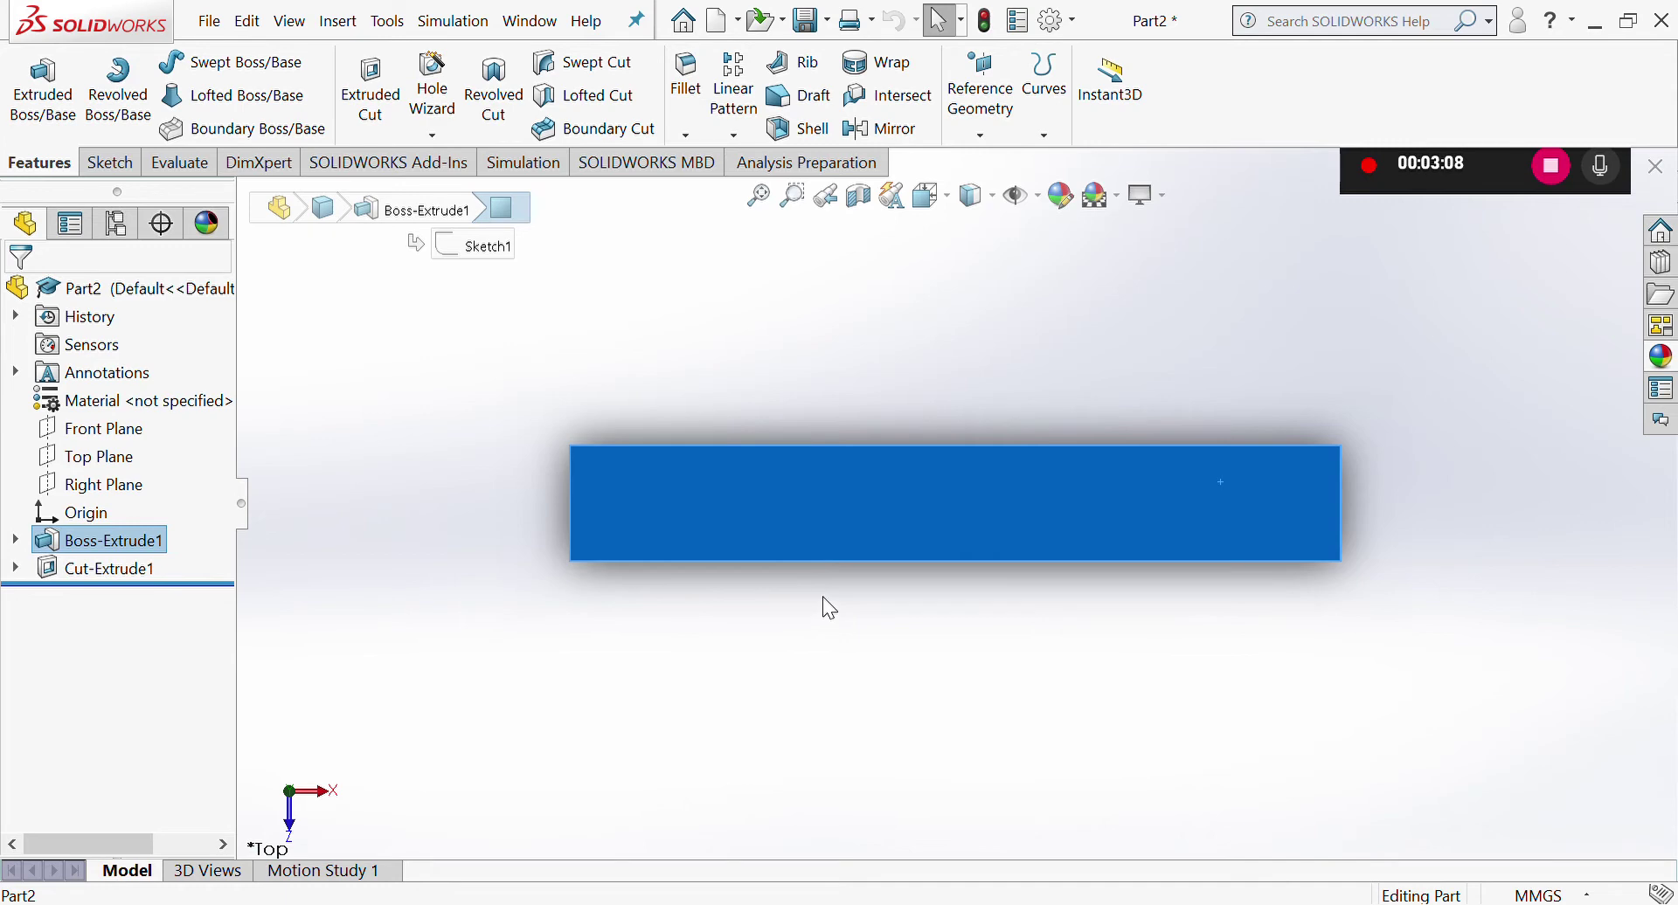
left_click(129, 155)
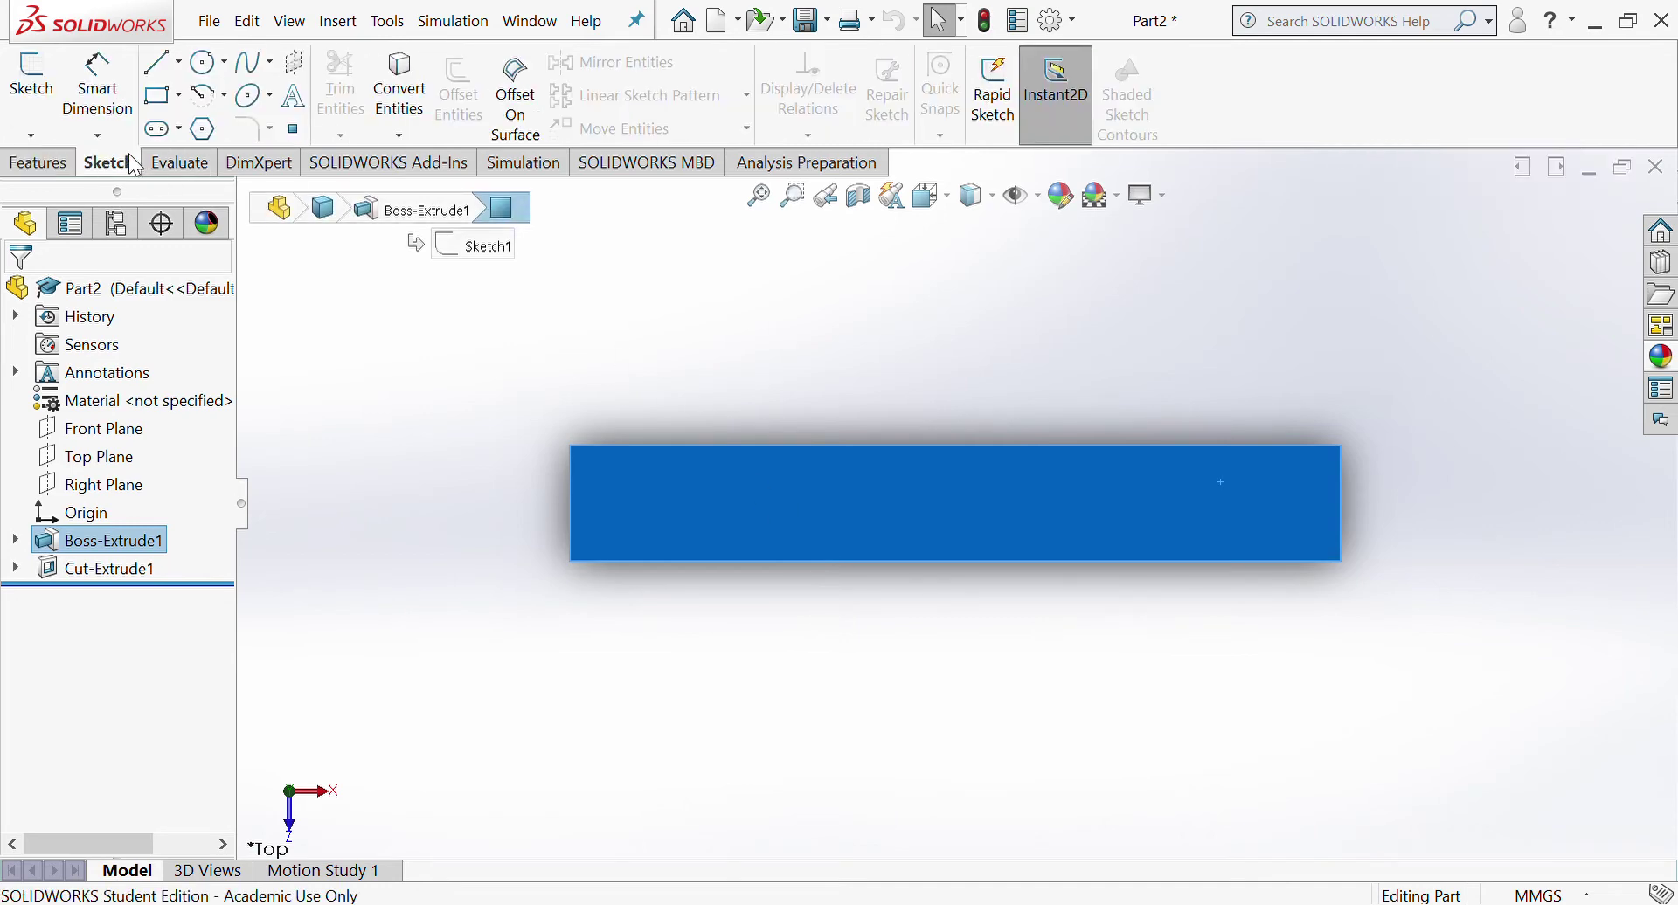
left_click(161, 94)
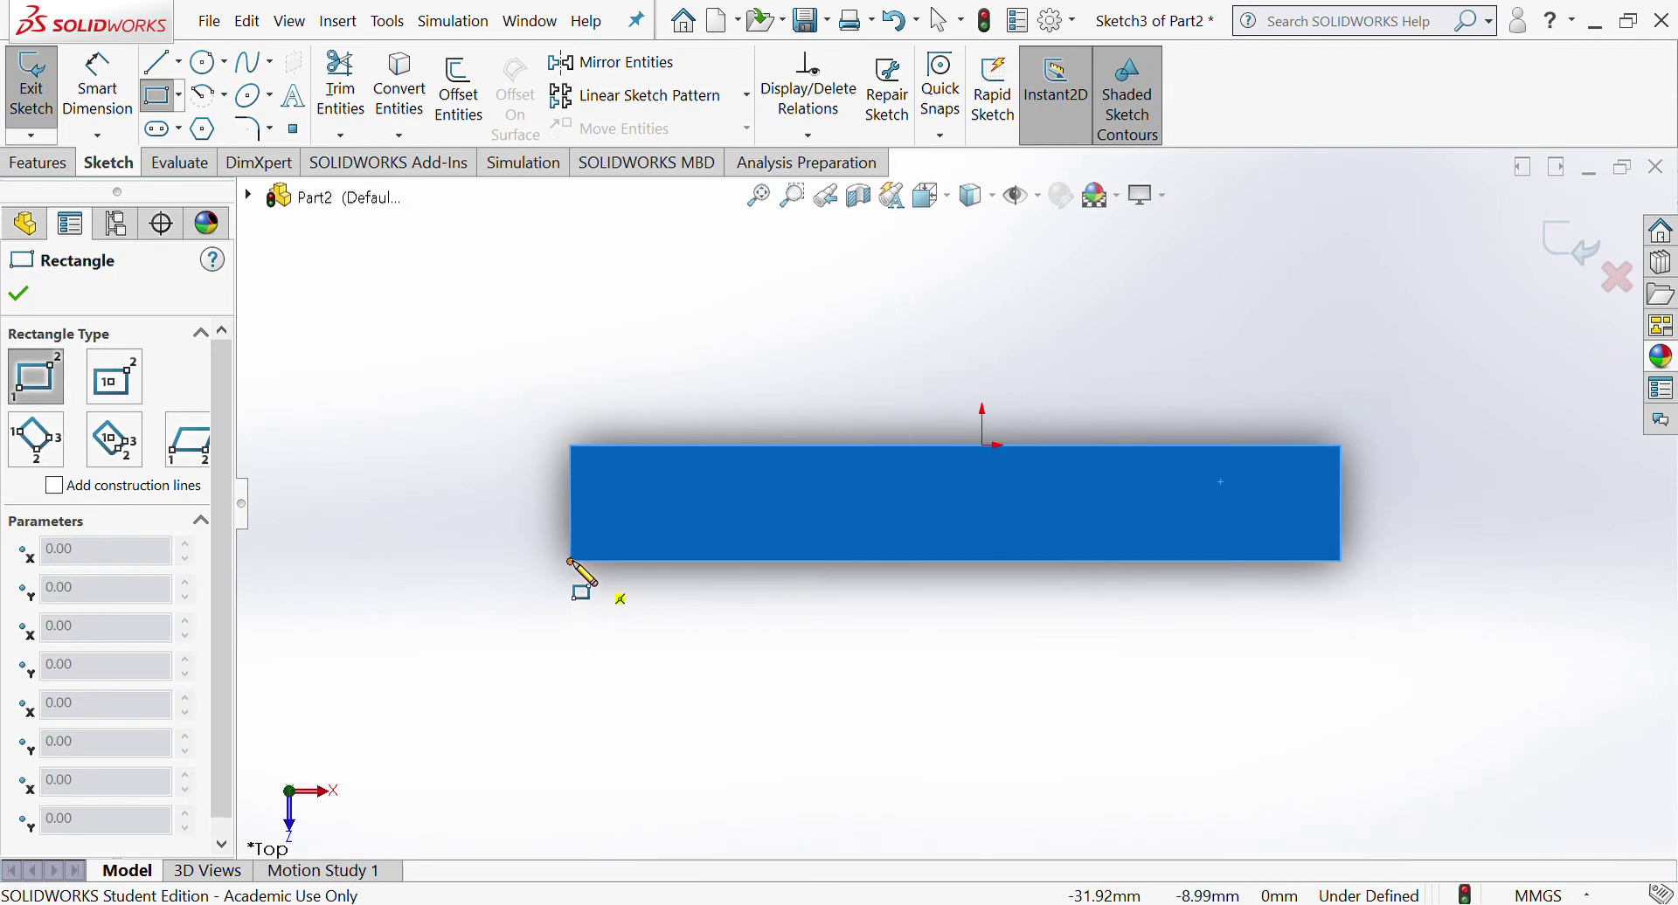
left_click(572, 561)
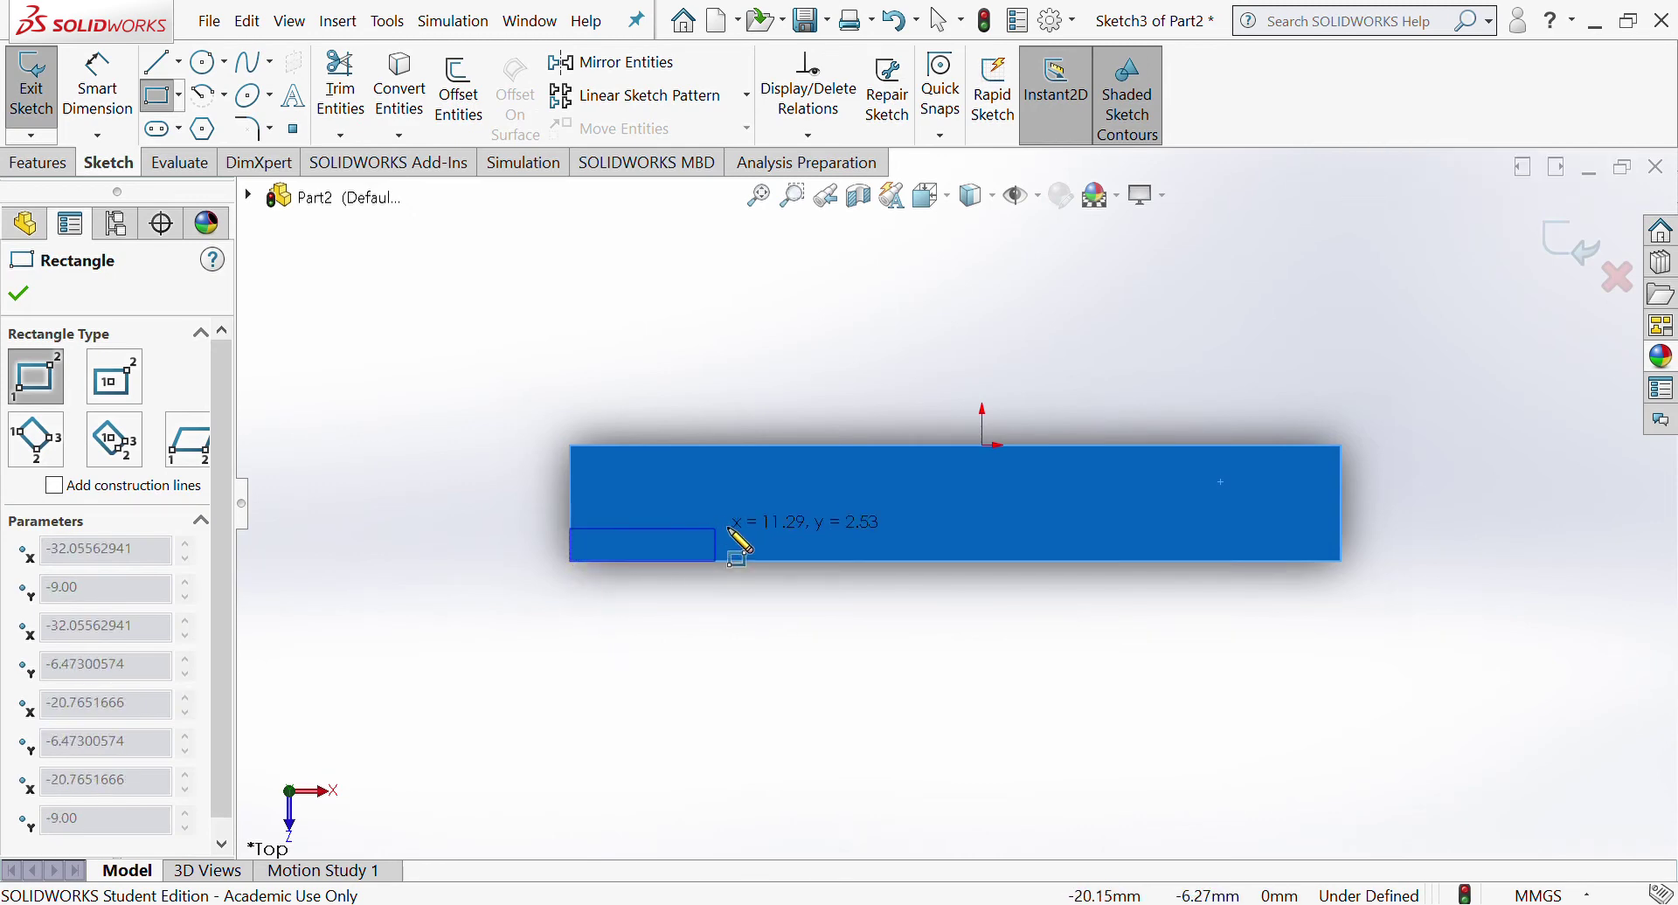
left_click(715, 504)
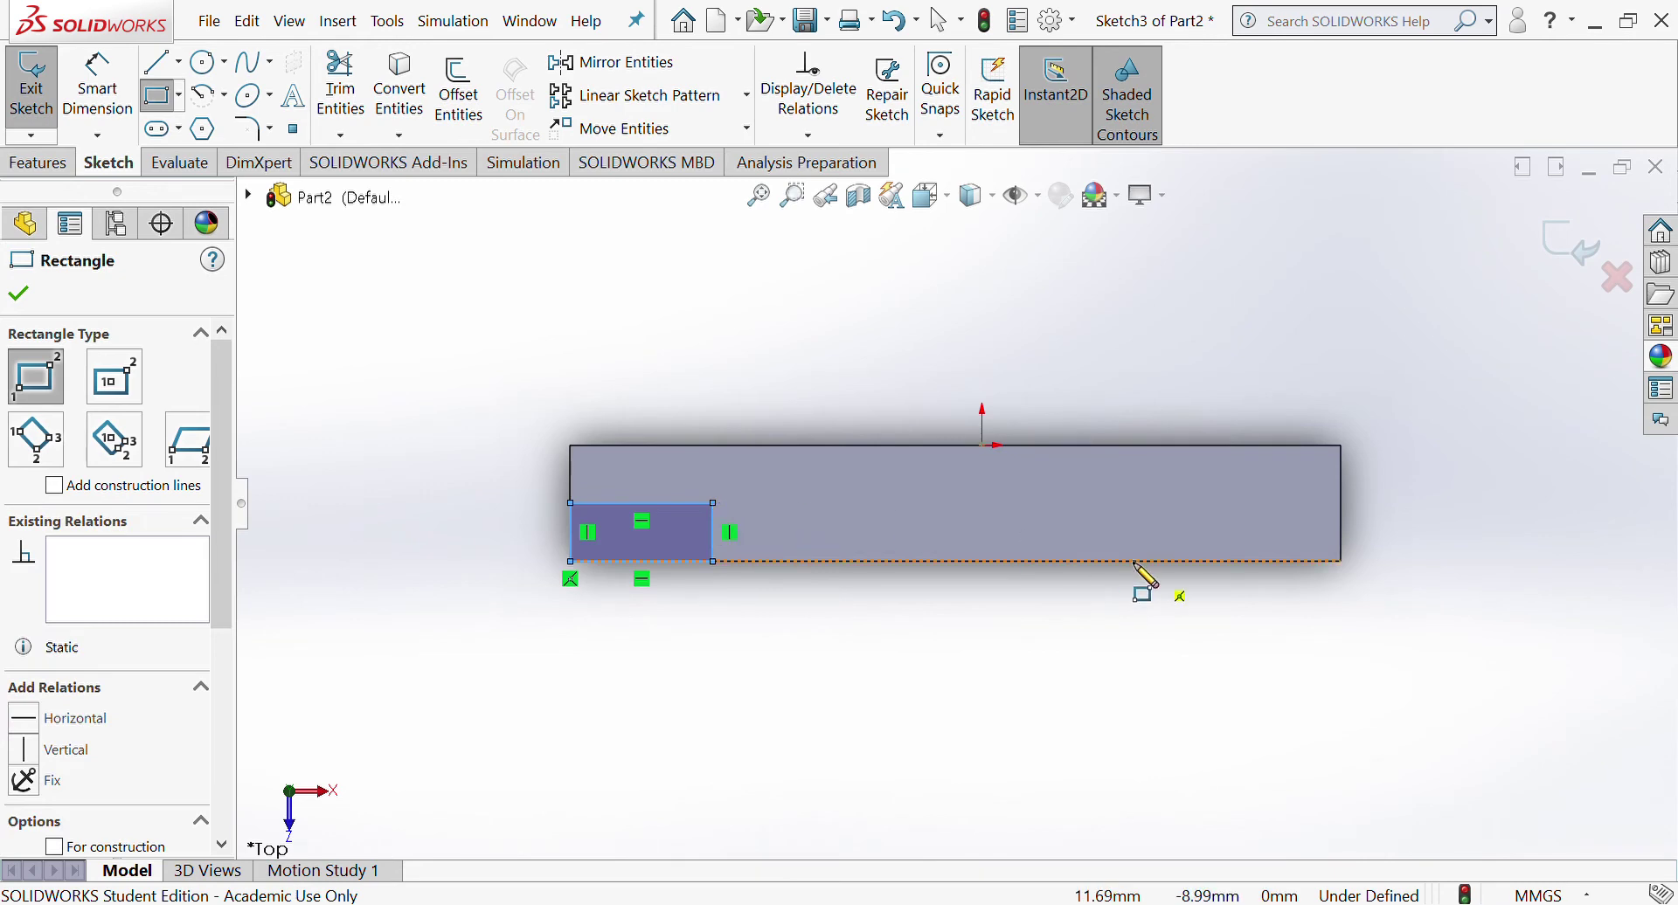
Step: Dimension the new rectangle's upper edge to 9 mm and its left vertical side to 4.5 mm
left_click(98, 87)
left_click(653, 505)
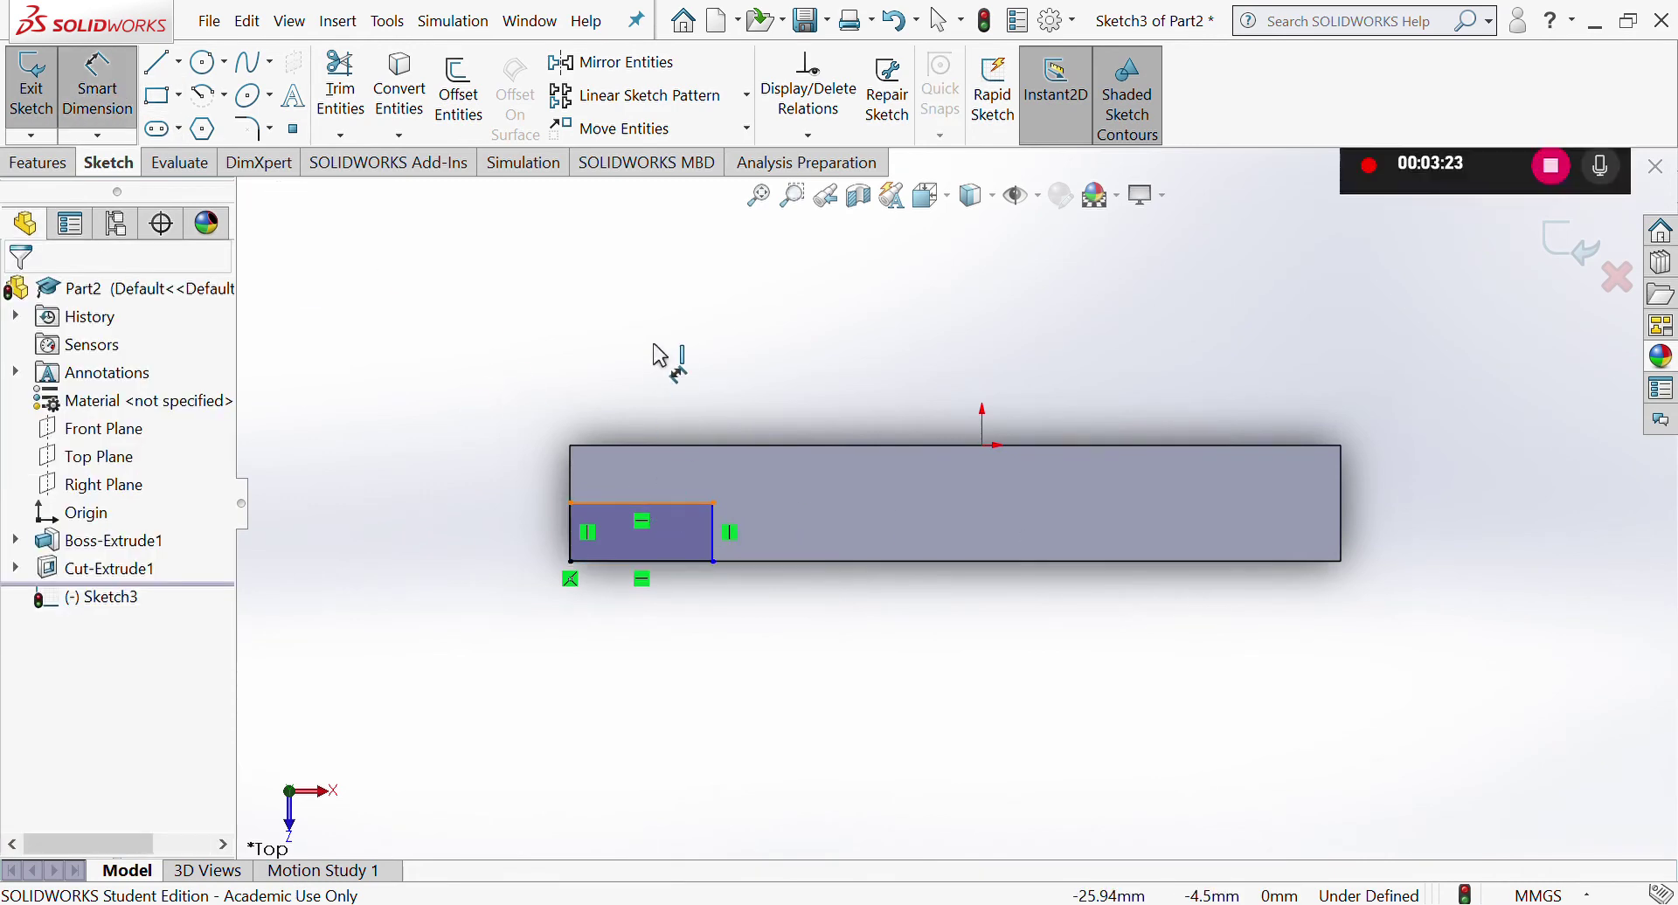
left_click(659, 353)
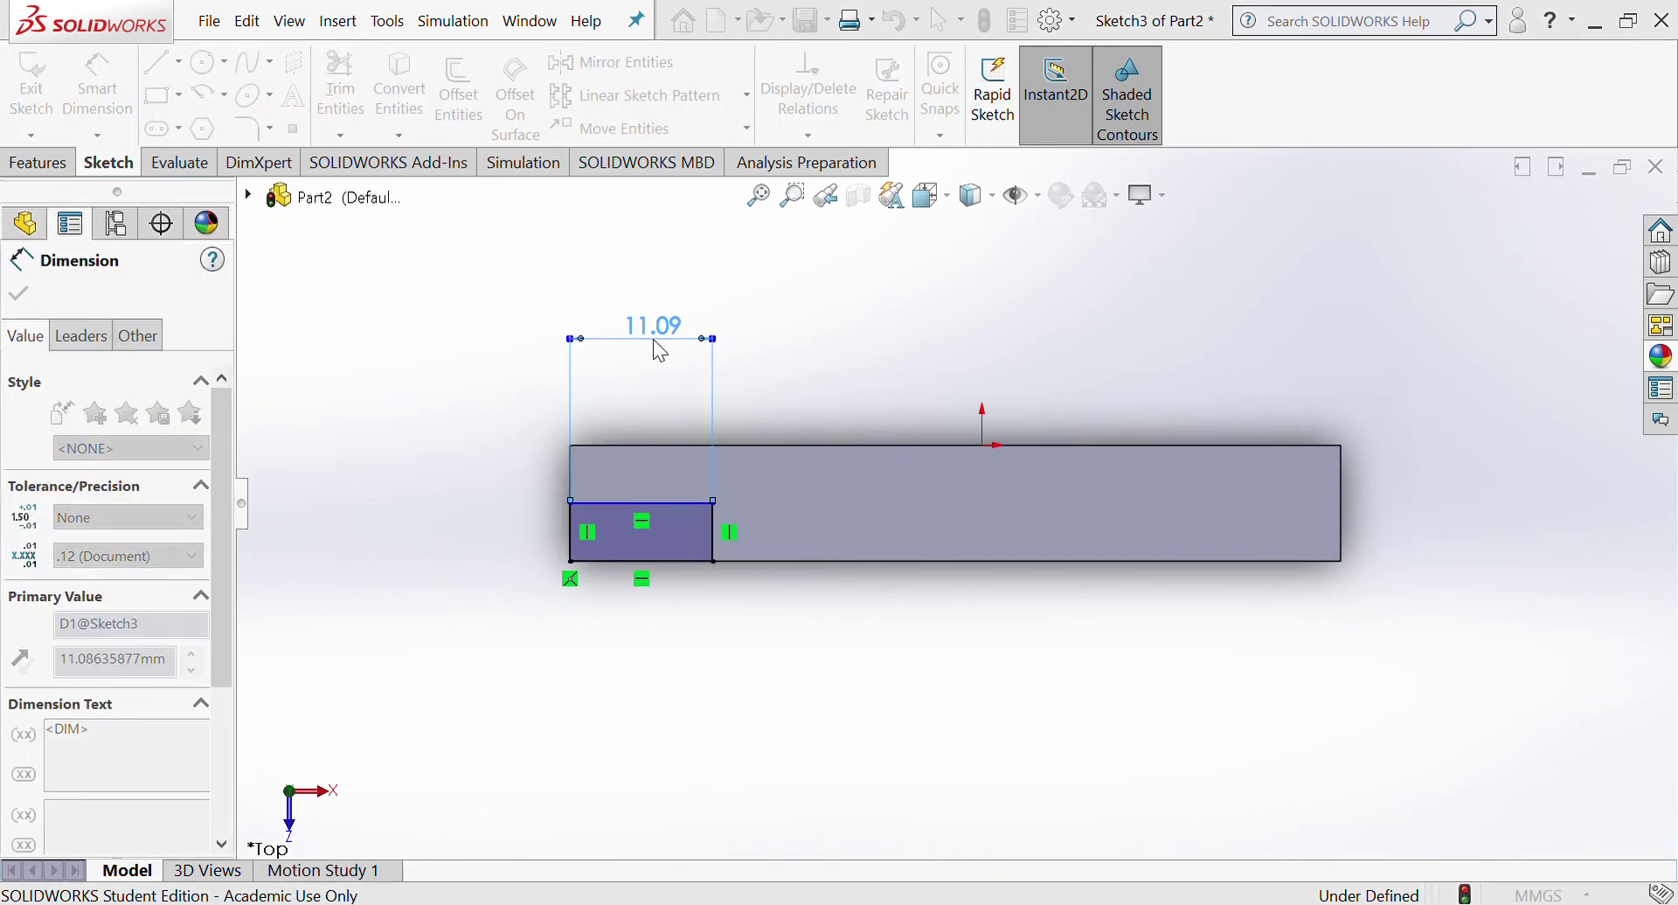
type("9")
key("Return")
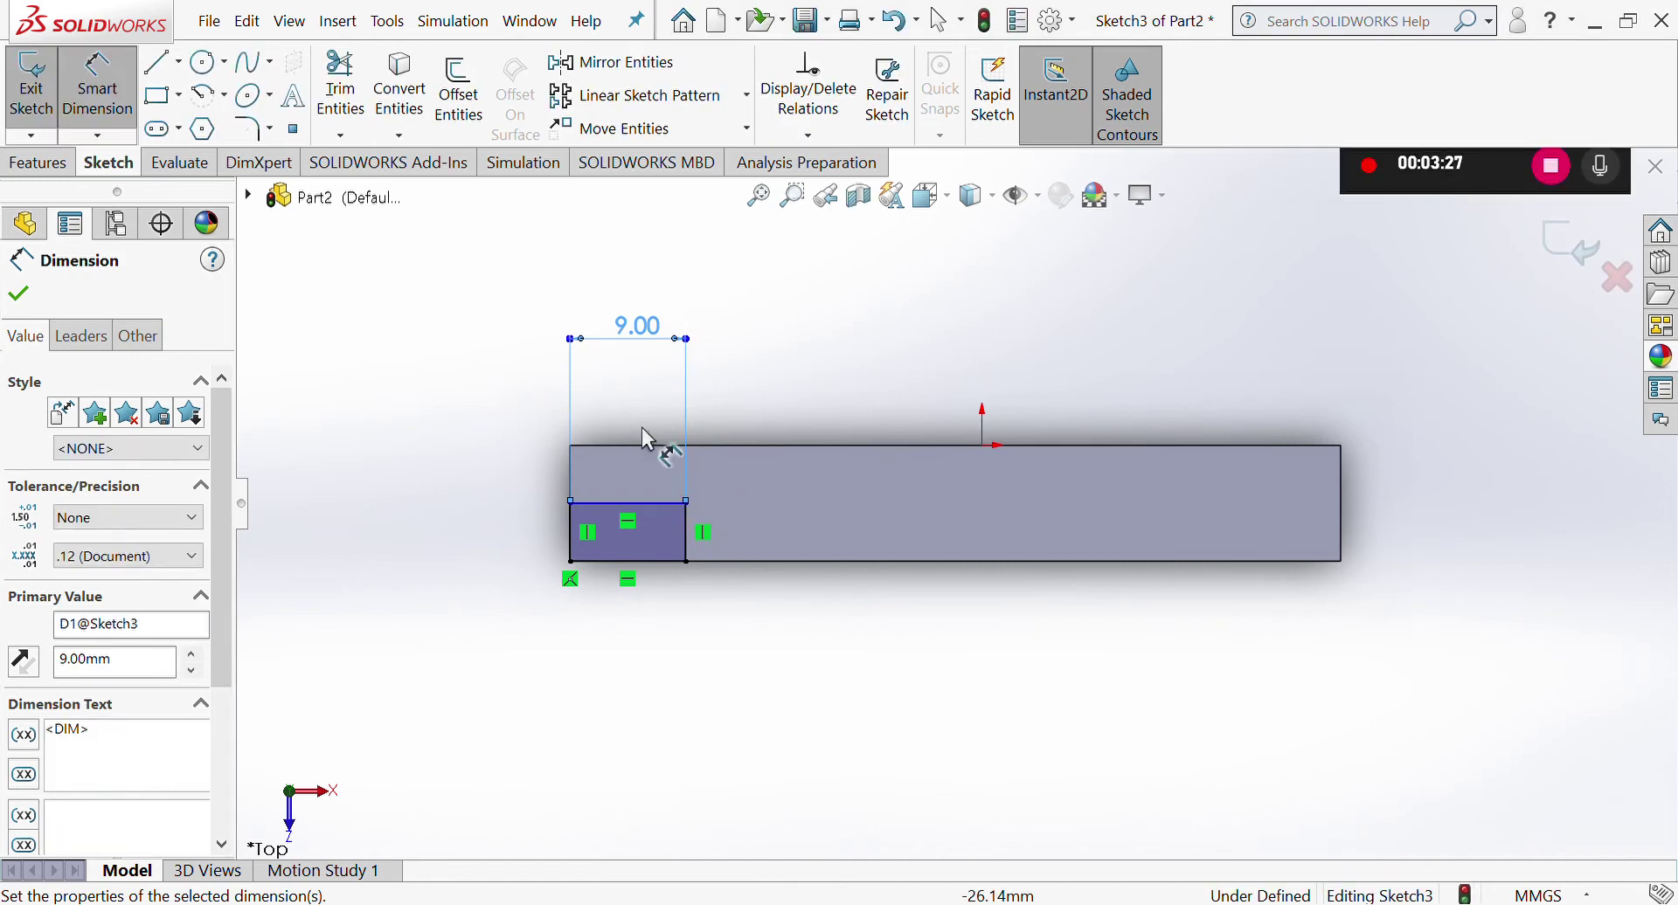
left_click(570, 529)
left_click(431, 535)
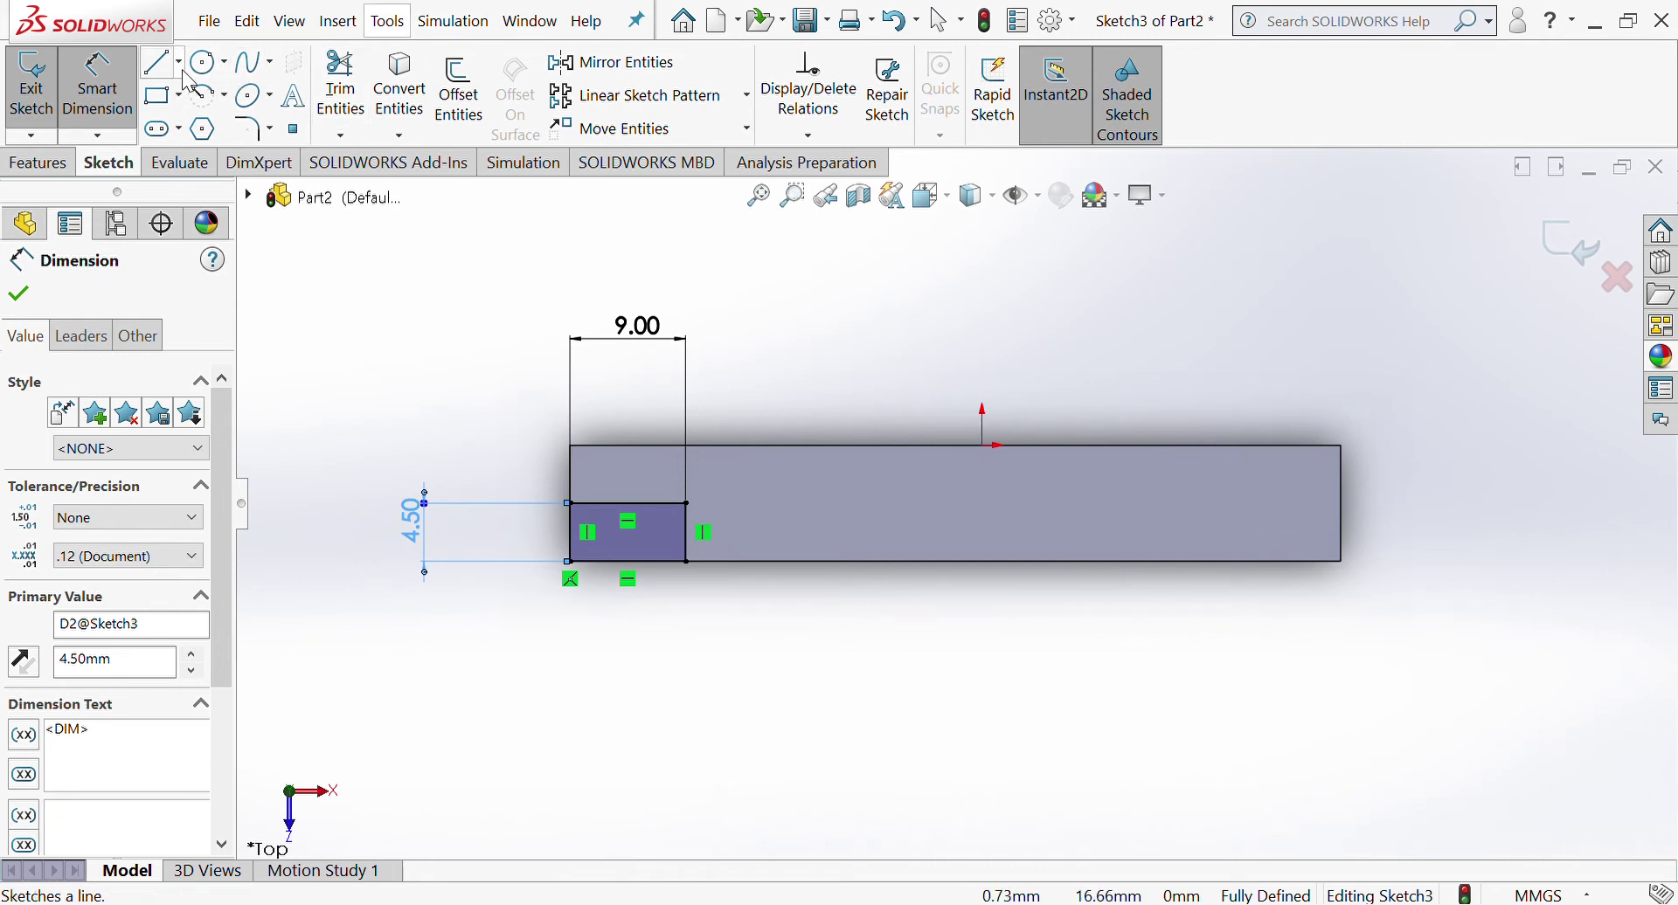
Step: Draw a vertical centerline across the top end face between the midpoints of its rear and front long edges
left_click(200, 140)
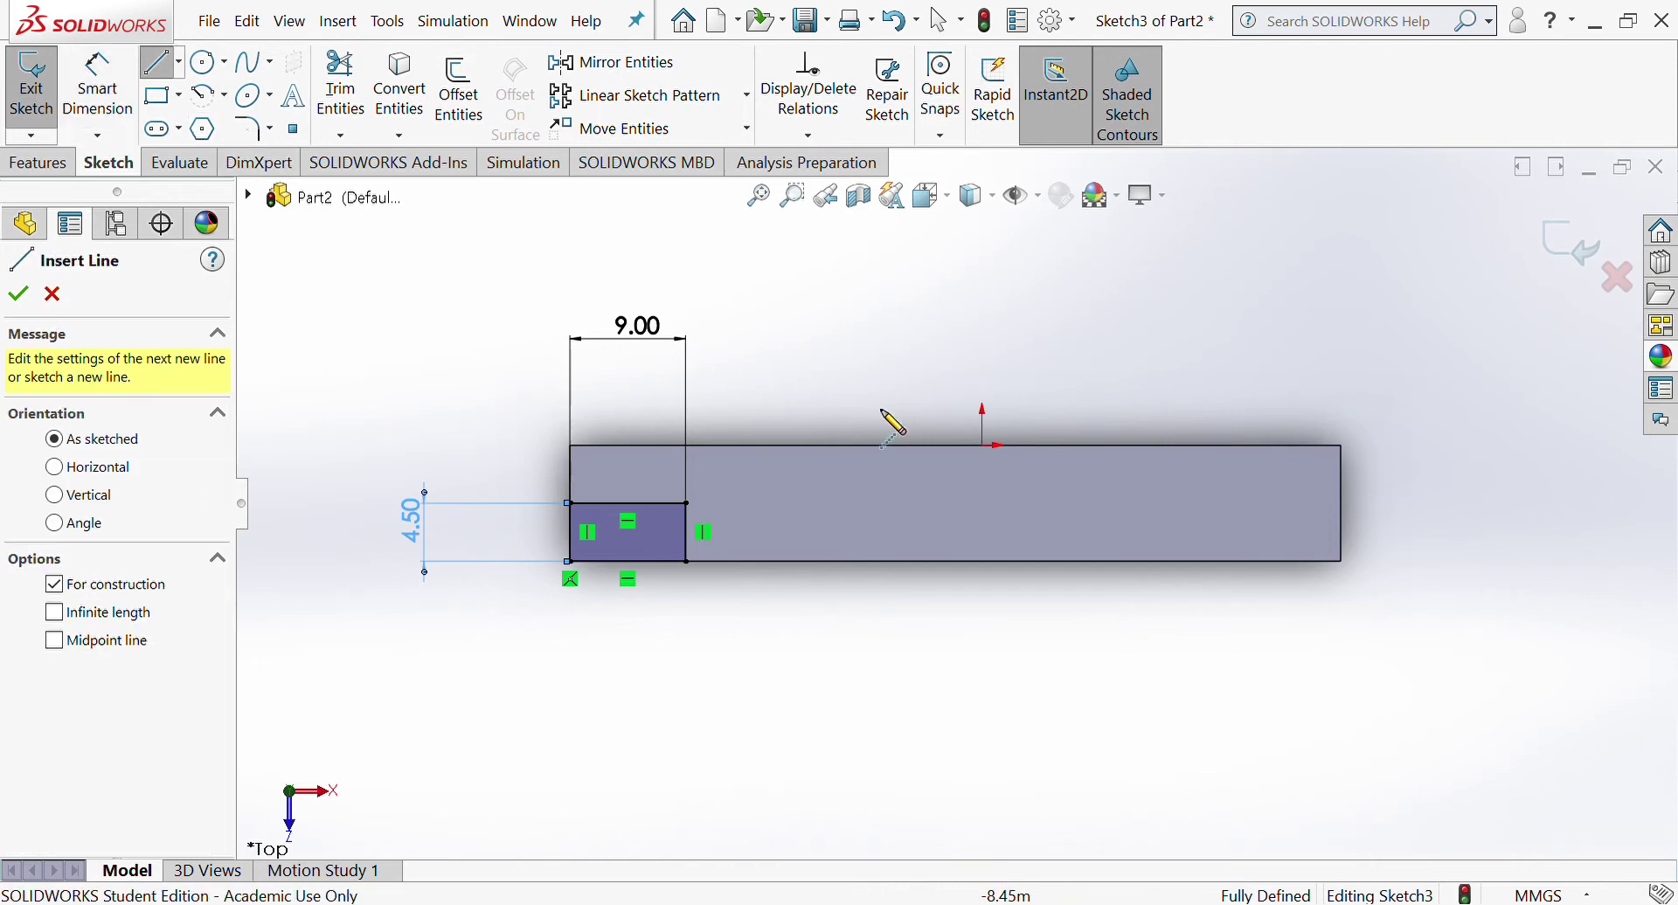
left_click(956, 445)
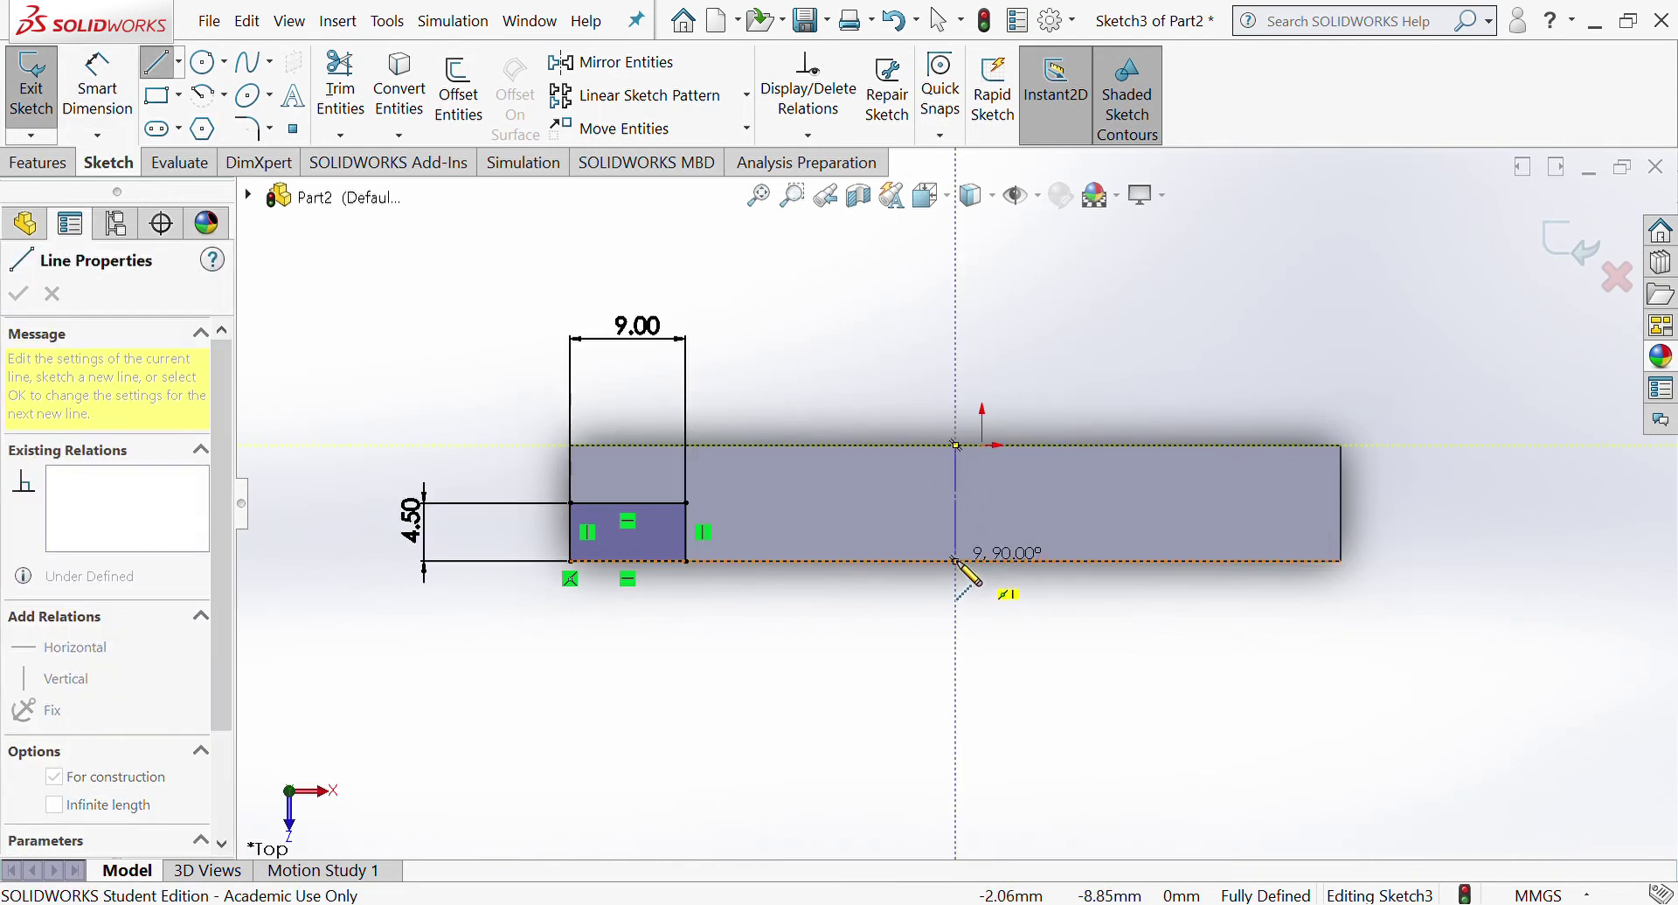
left_click(956, 561)
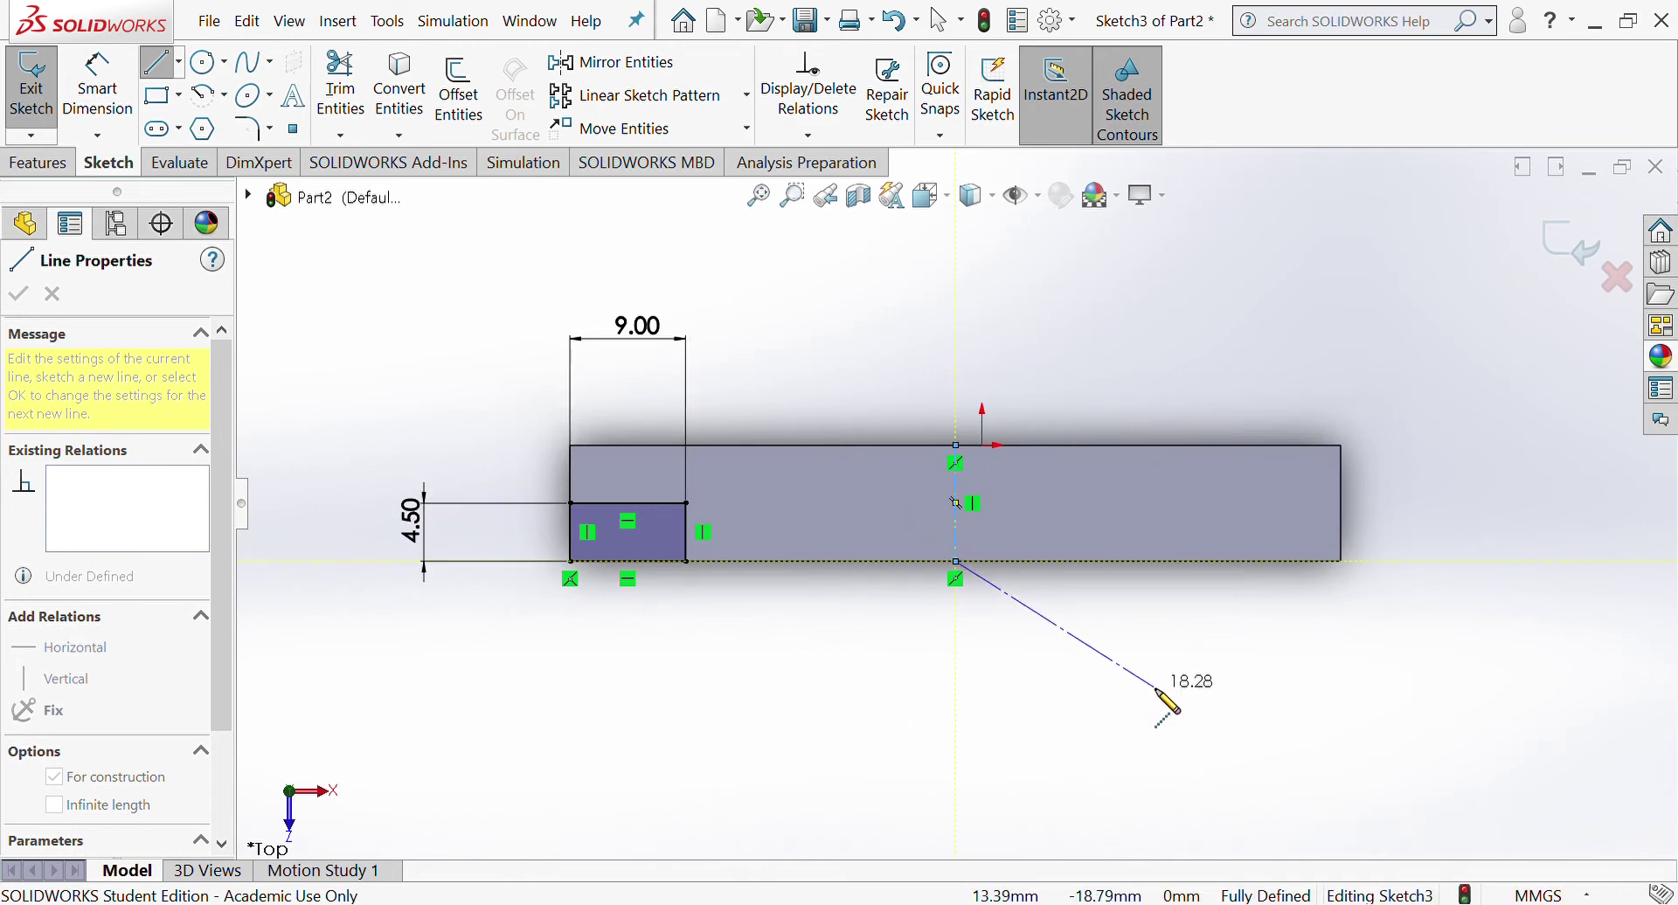
key("Escape")
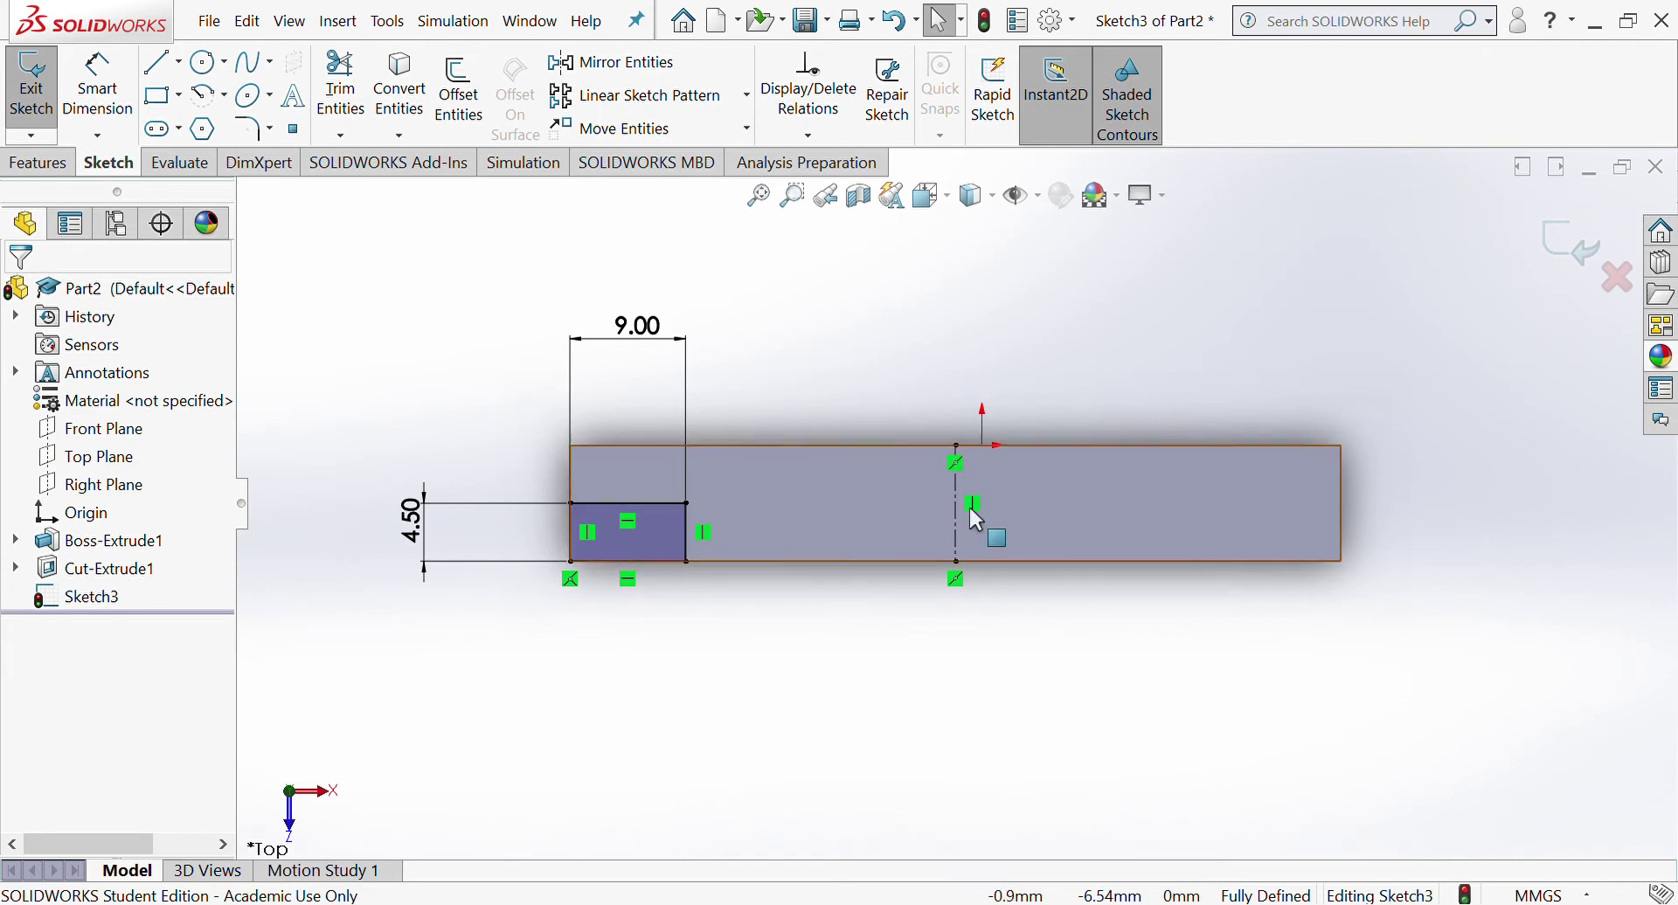
Step: Mirror the four lines of the 9 x 4.5 mm rectangle about the vertical centerline, keeping the original
left_click(659, 70)
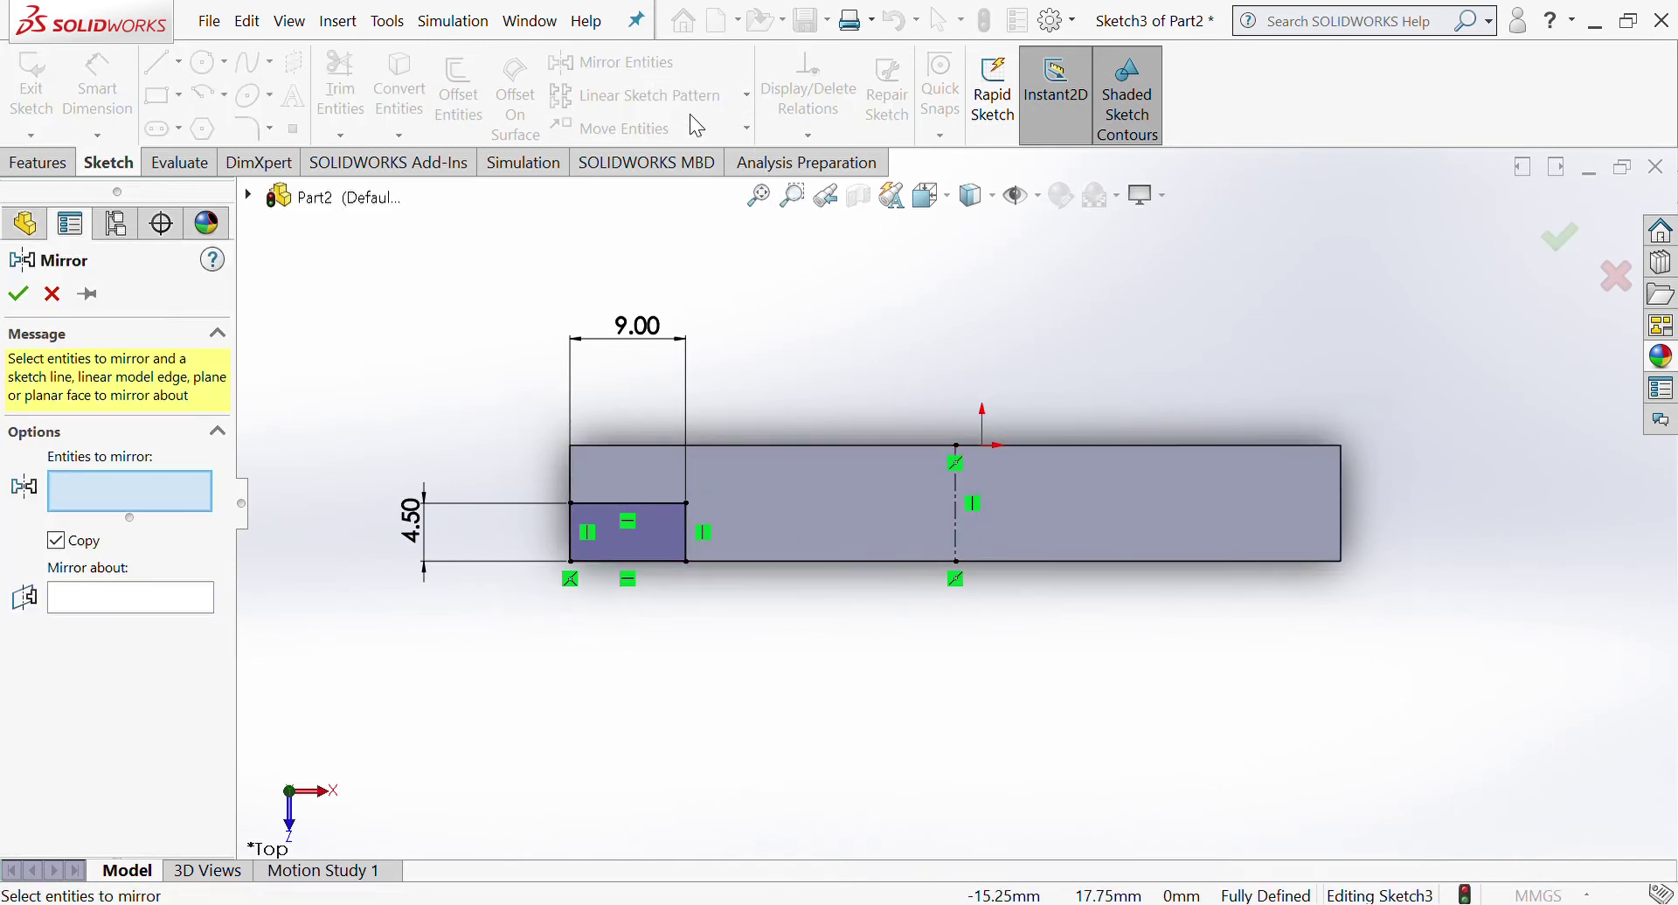
left_click(661, 534)
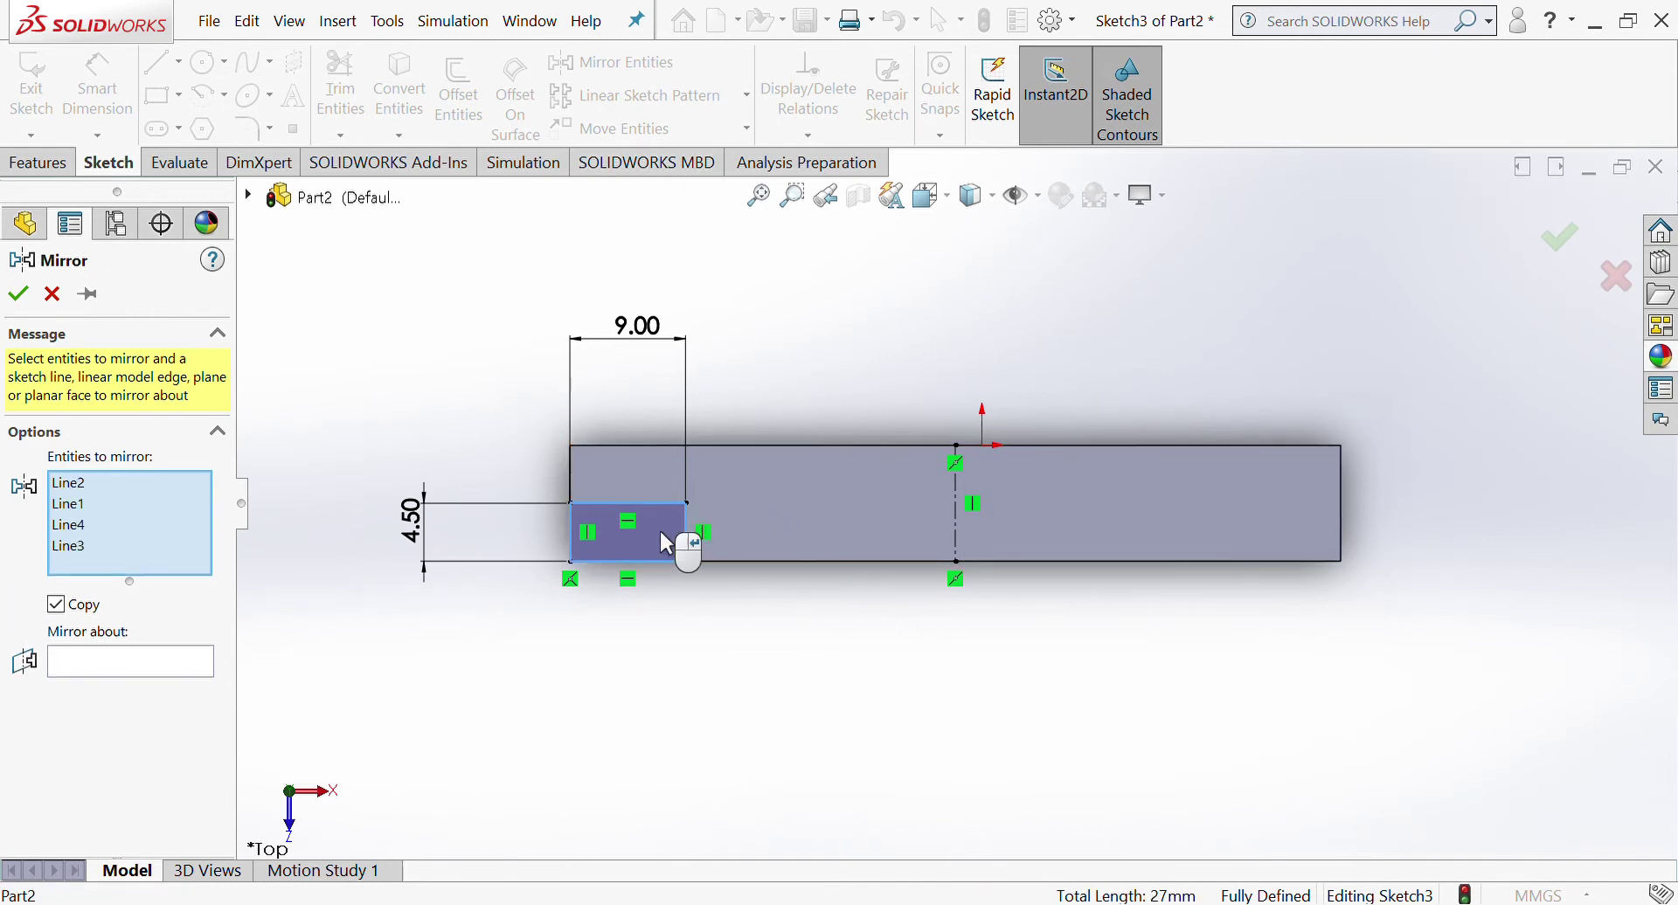
left_click(138, 671)
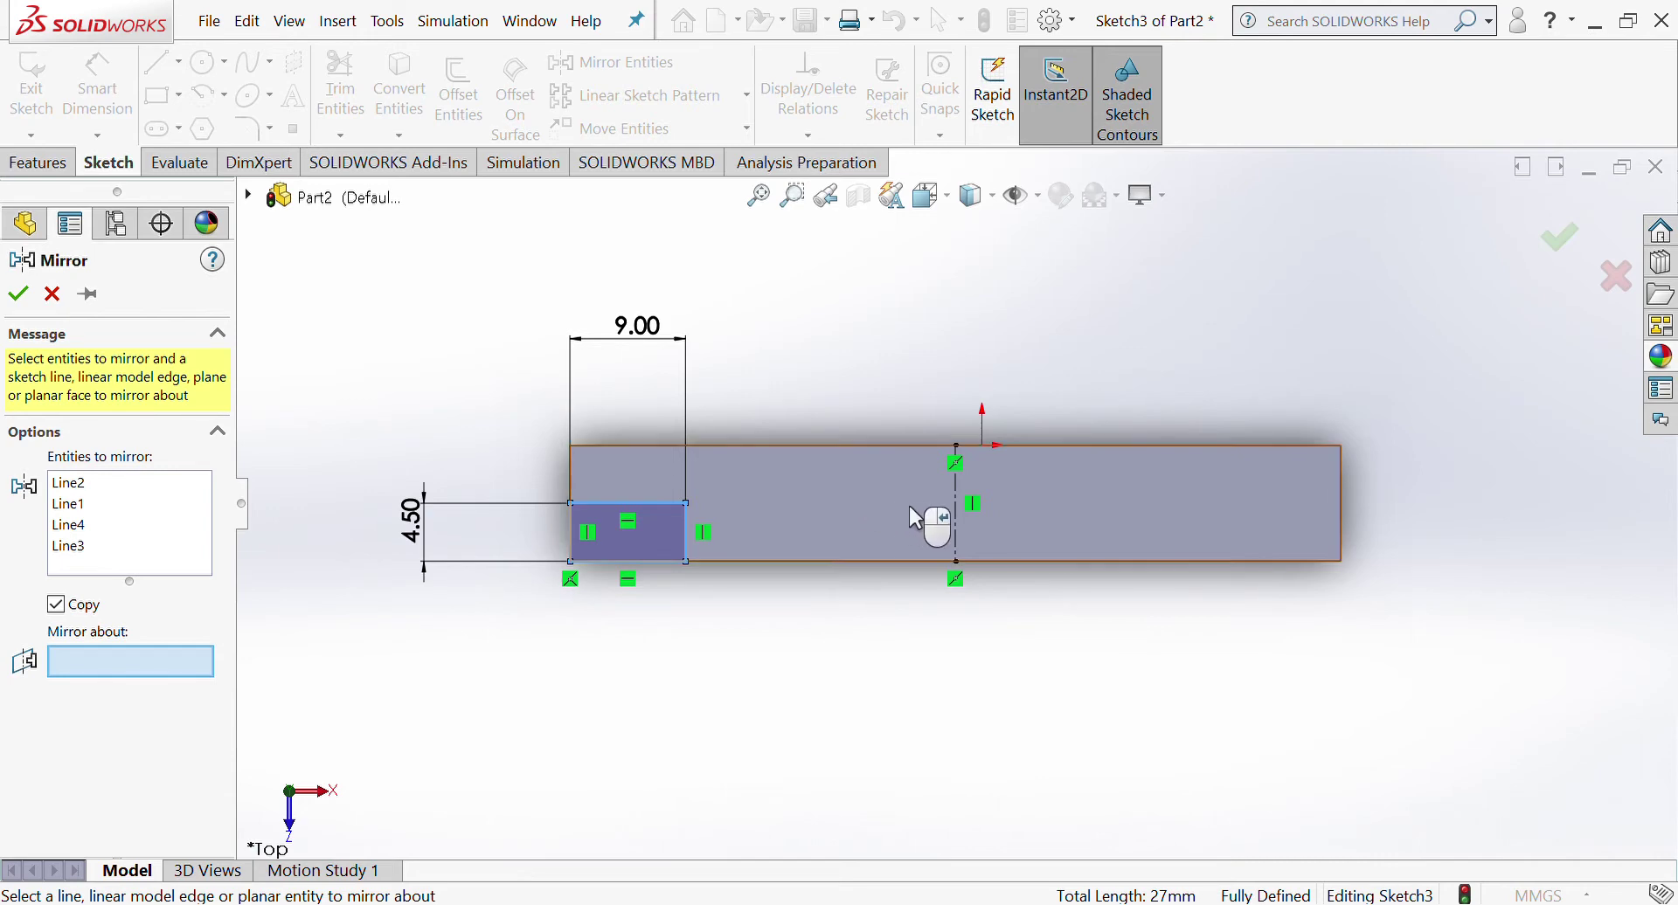
left_click(958, 517)
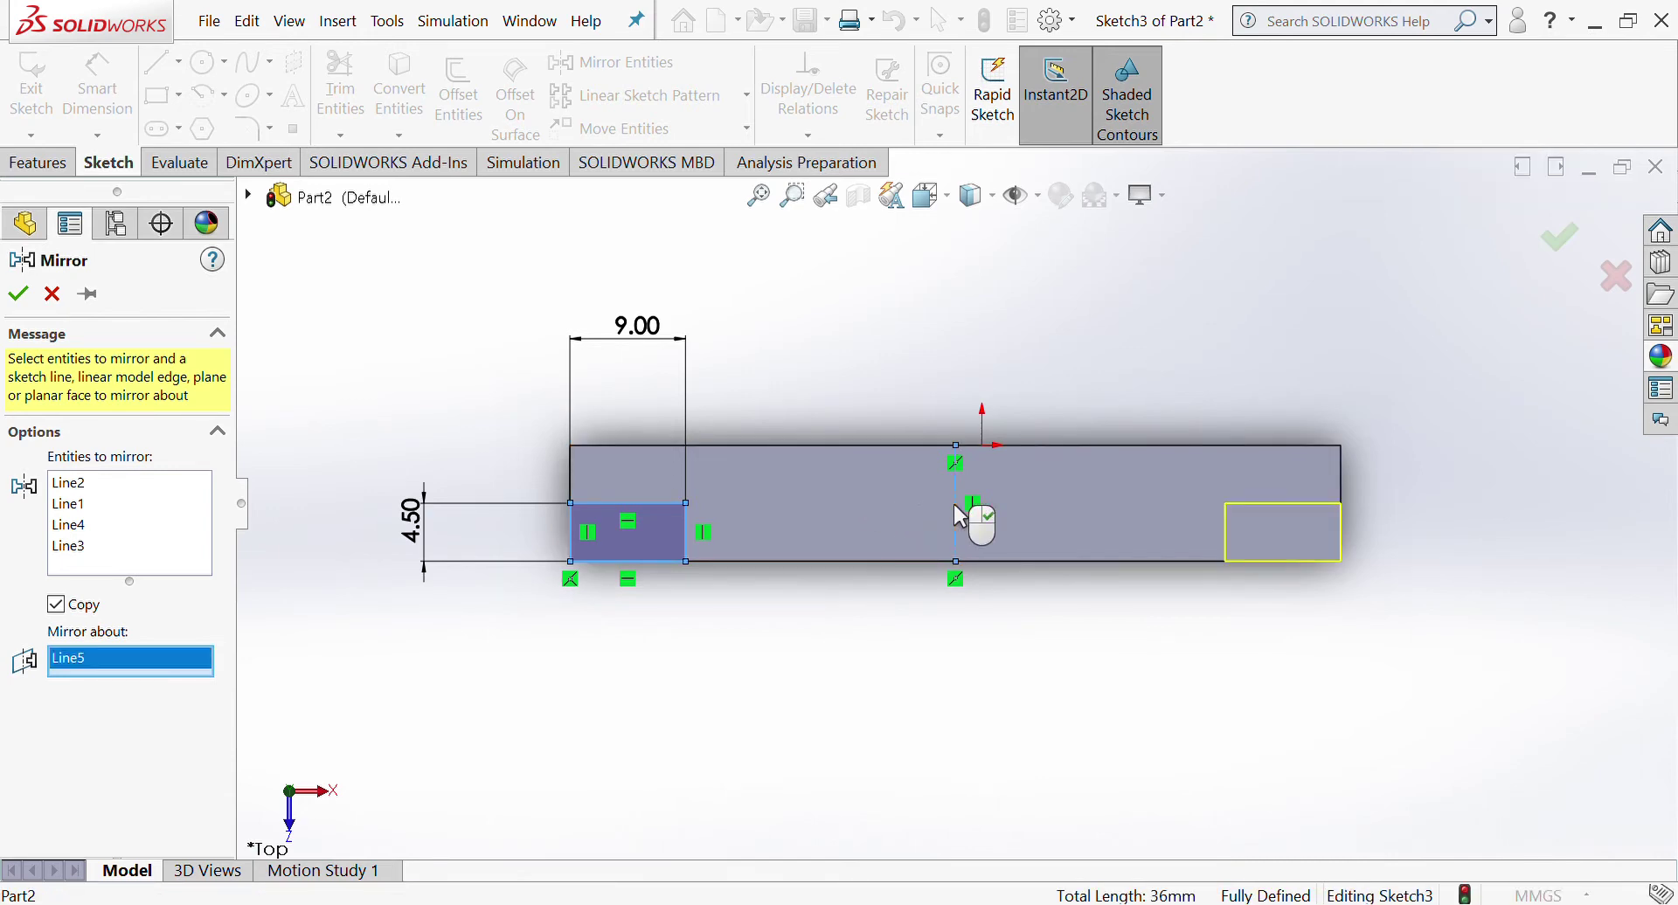
left_click(19, 294)
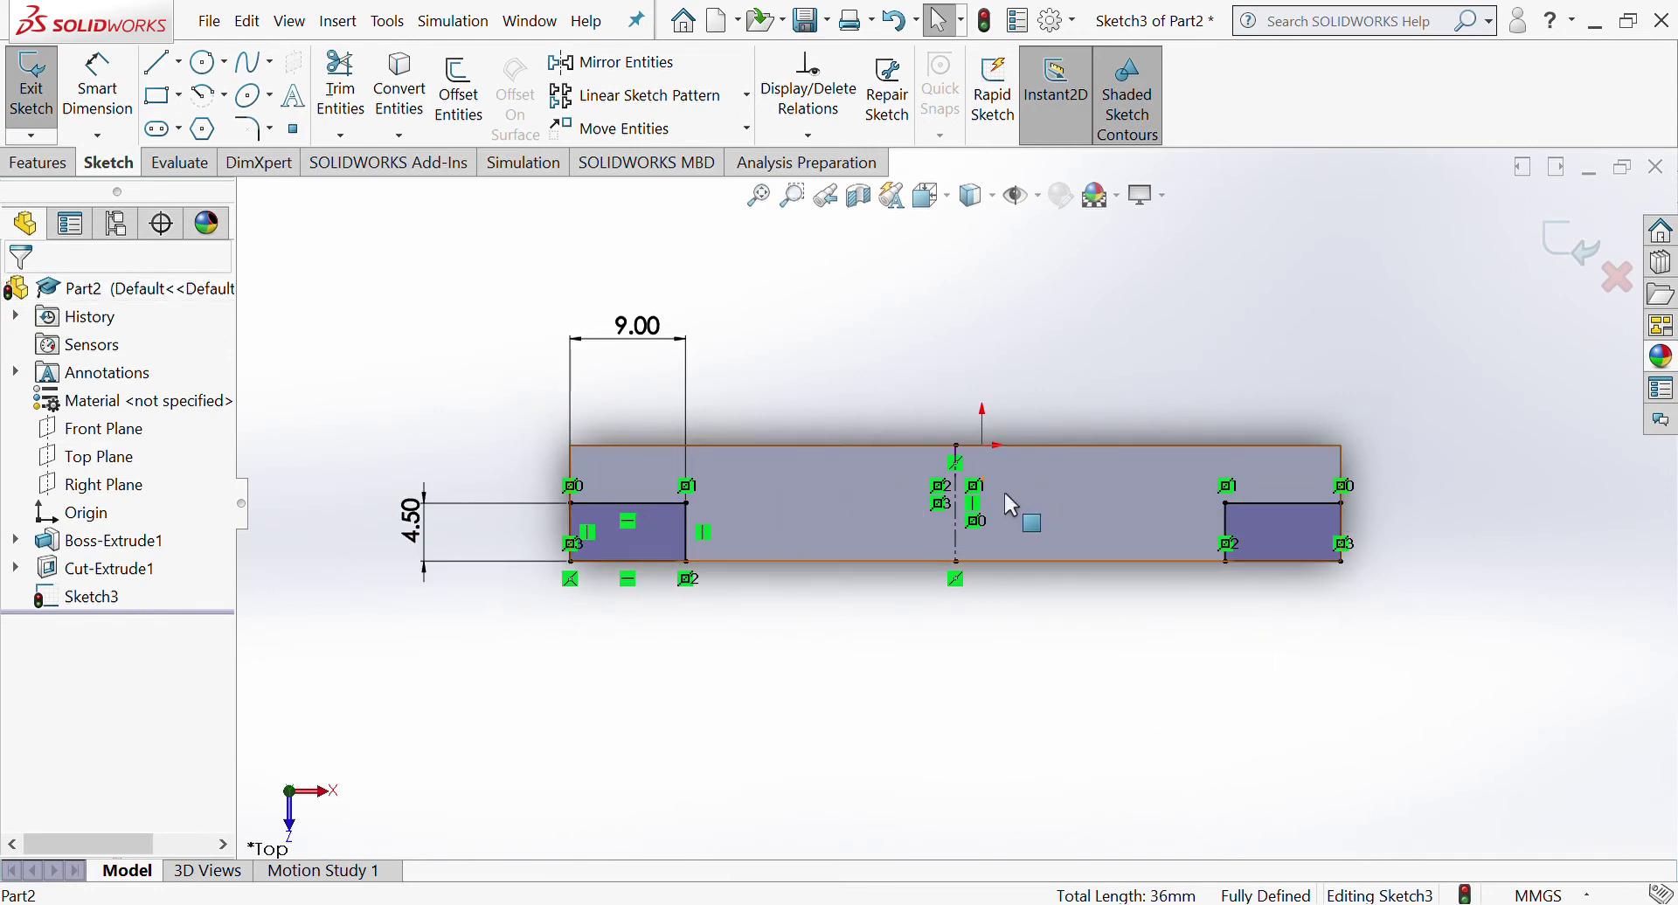
Step: Cut-extrude both 9 x 4.5 mm corner rectangles down the plate's length with the Through All end condition
left_click(35, 168)
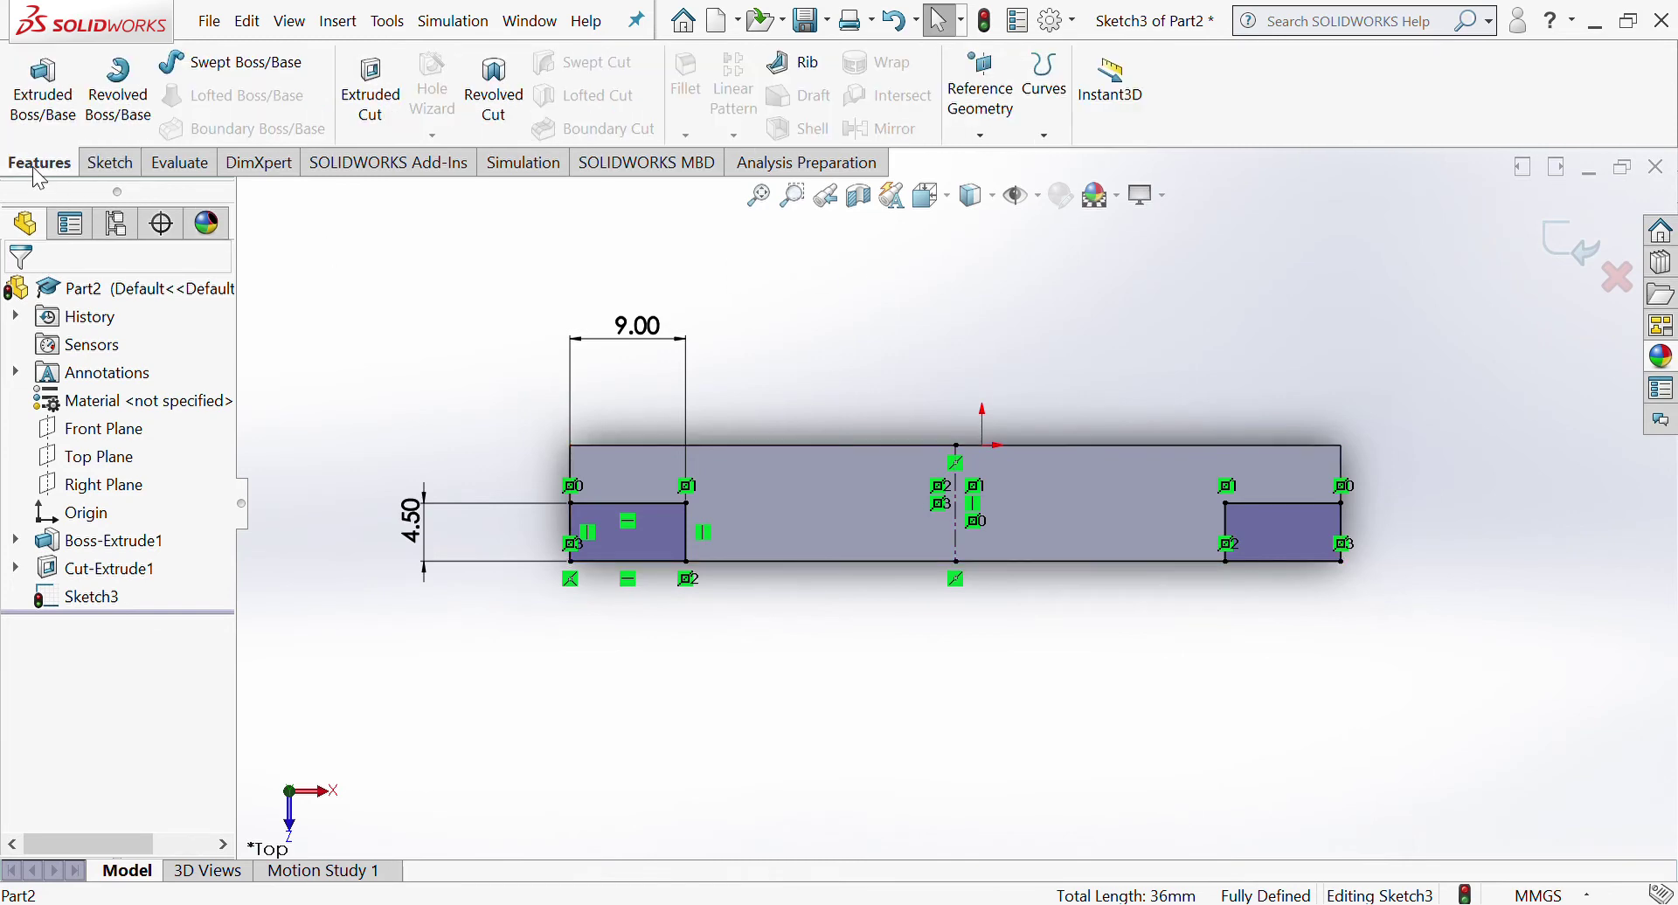
left_click(374, 98)
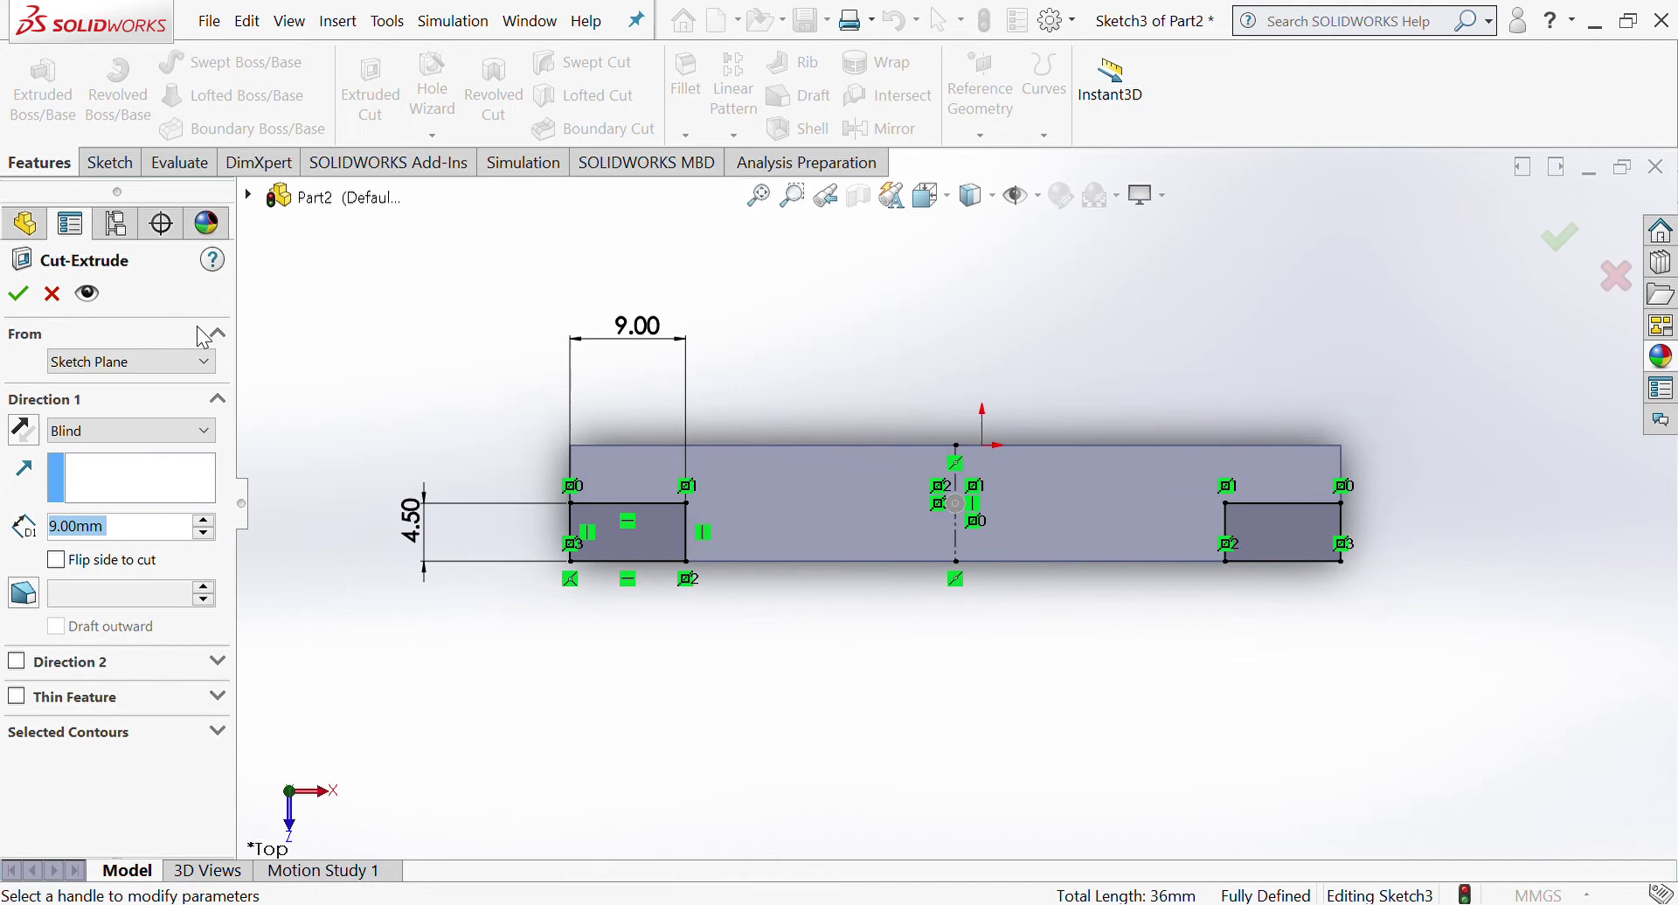
left_click(138, 431)
key("Down")
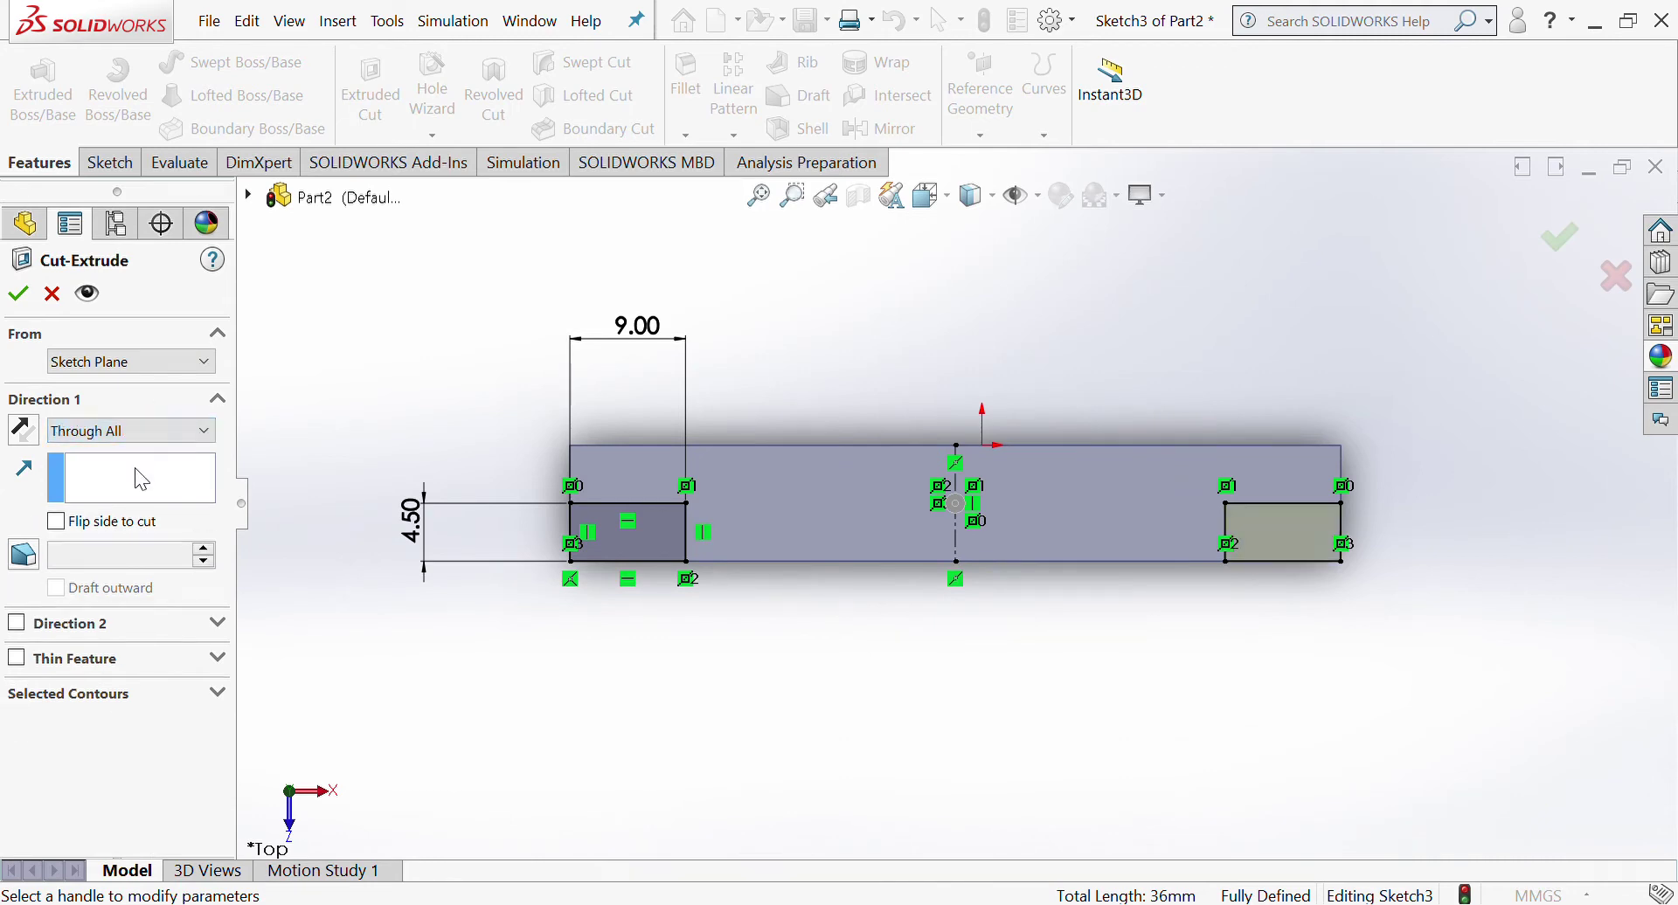
left_click(19, 295)
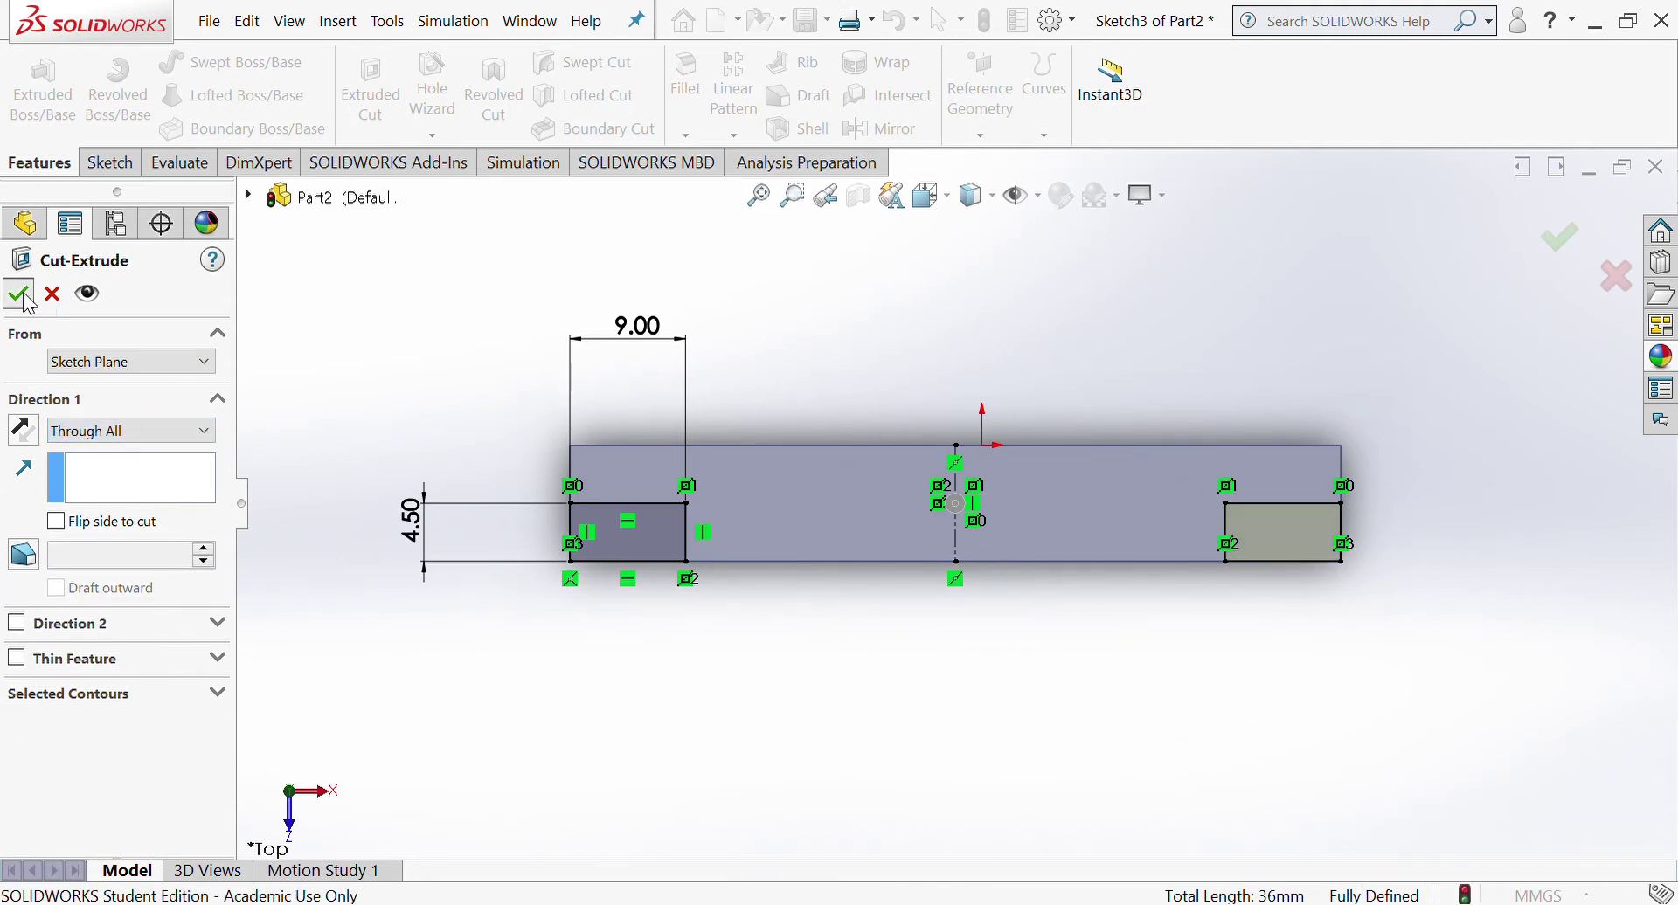
Step: Save the finished grooved and rabbeted plate as Half lap 1
middle_click_drag(1049, 625, 1002, 872)
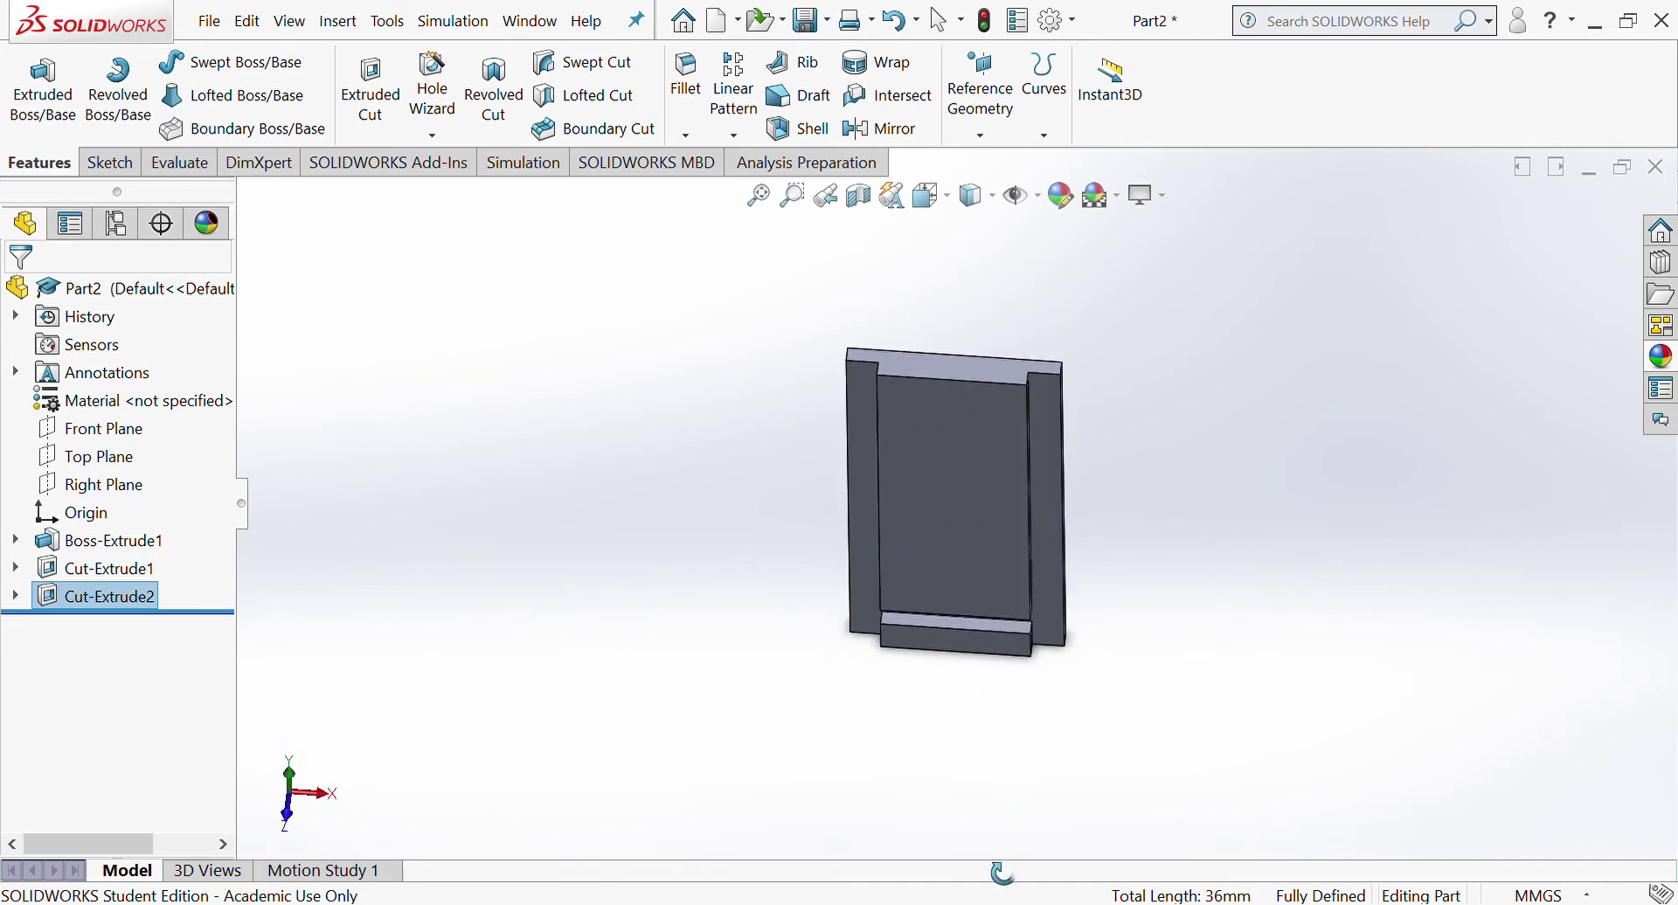
left_click(210, 22)
left_click(315, 353)
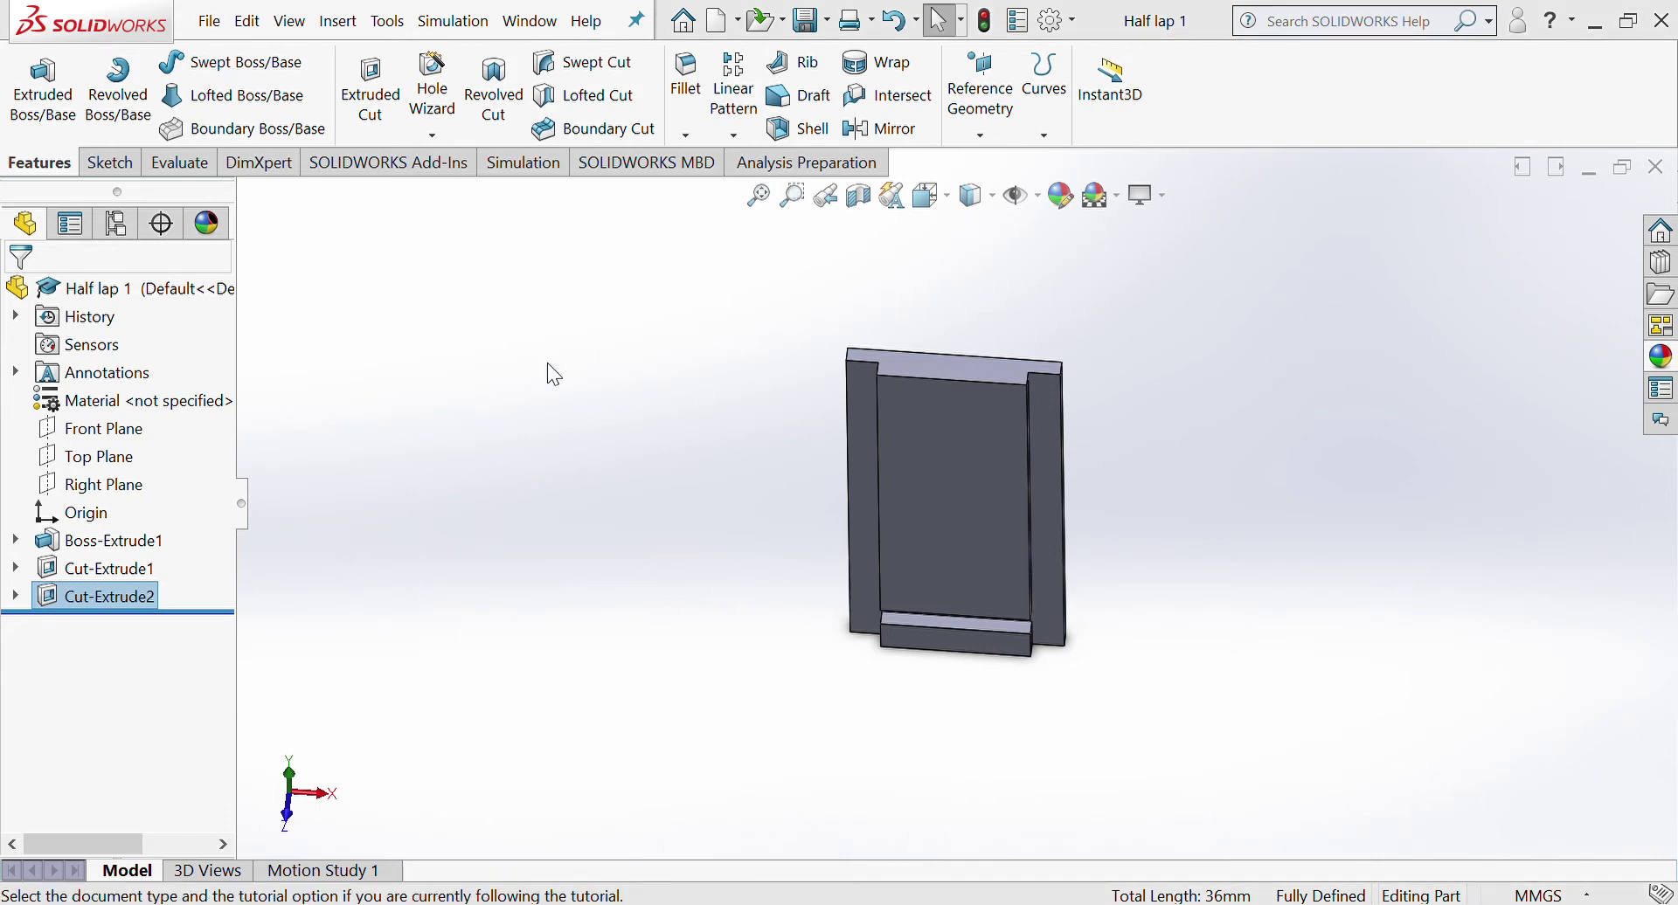
Step: Create a new part and sketch an upright corner rectangle about 59 x 93 mm around the origin on the Front Plane
key("ctrl+n")
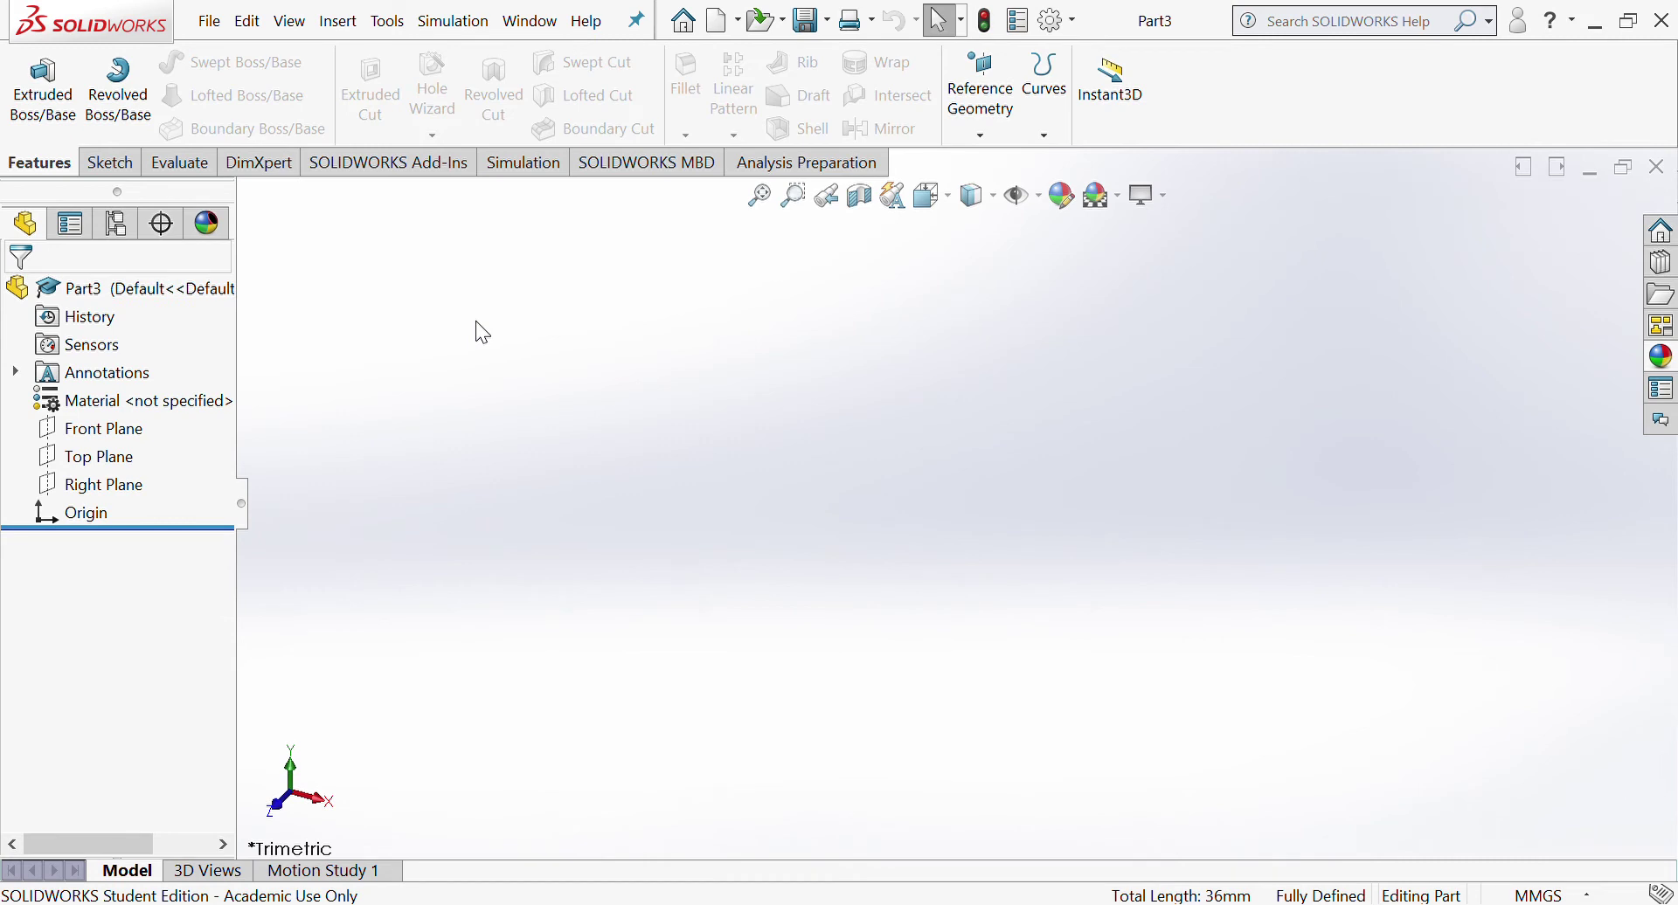
left_click(105, 431)
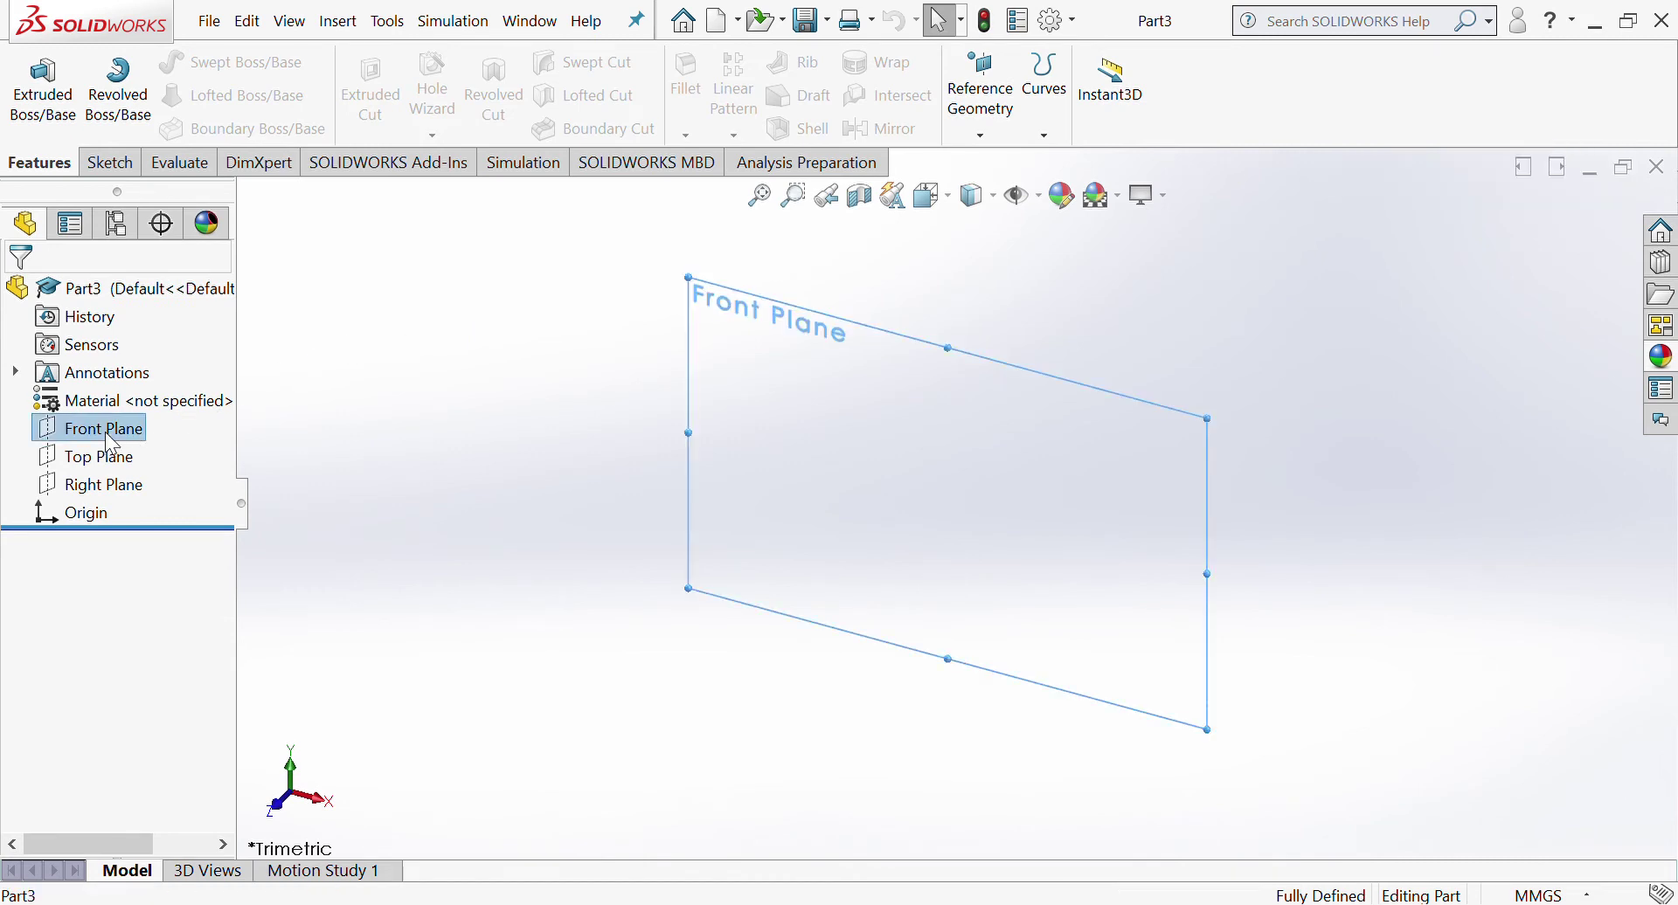
key("space")
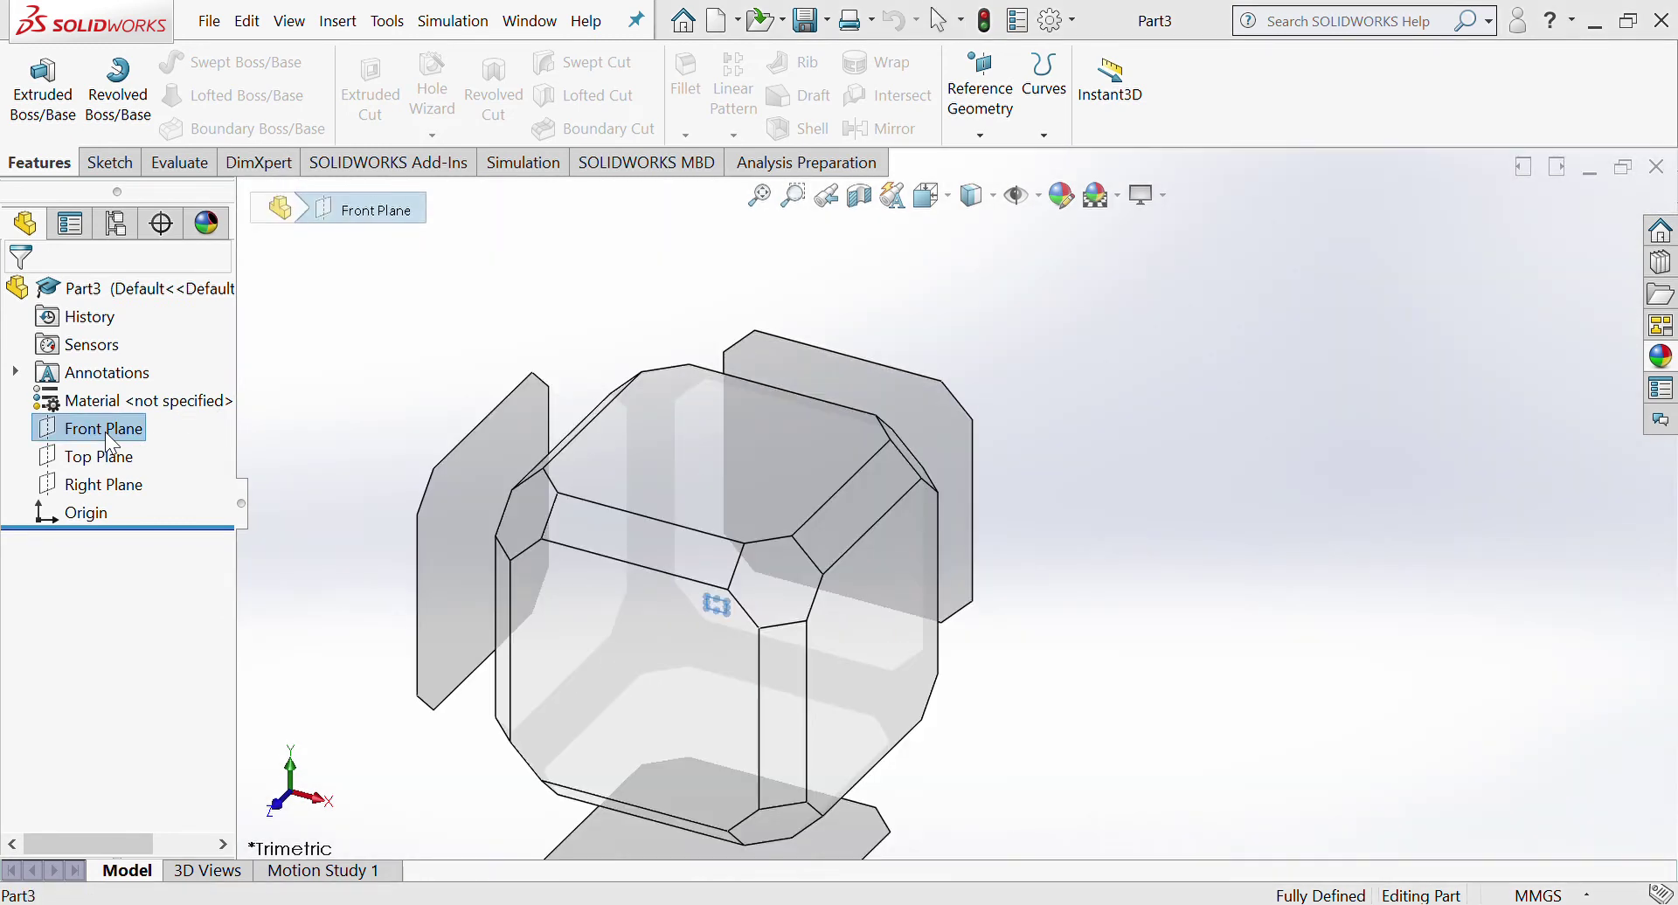
left_click(668, 671)
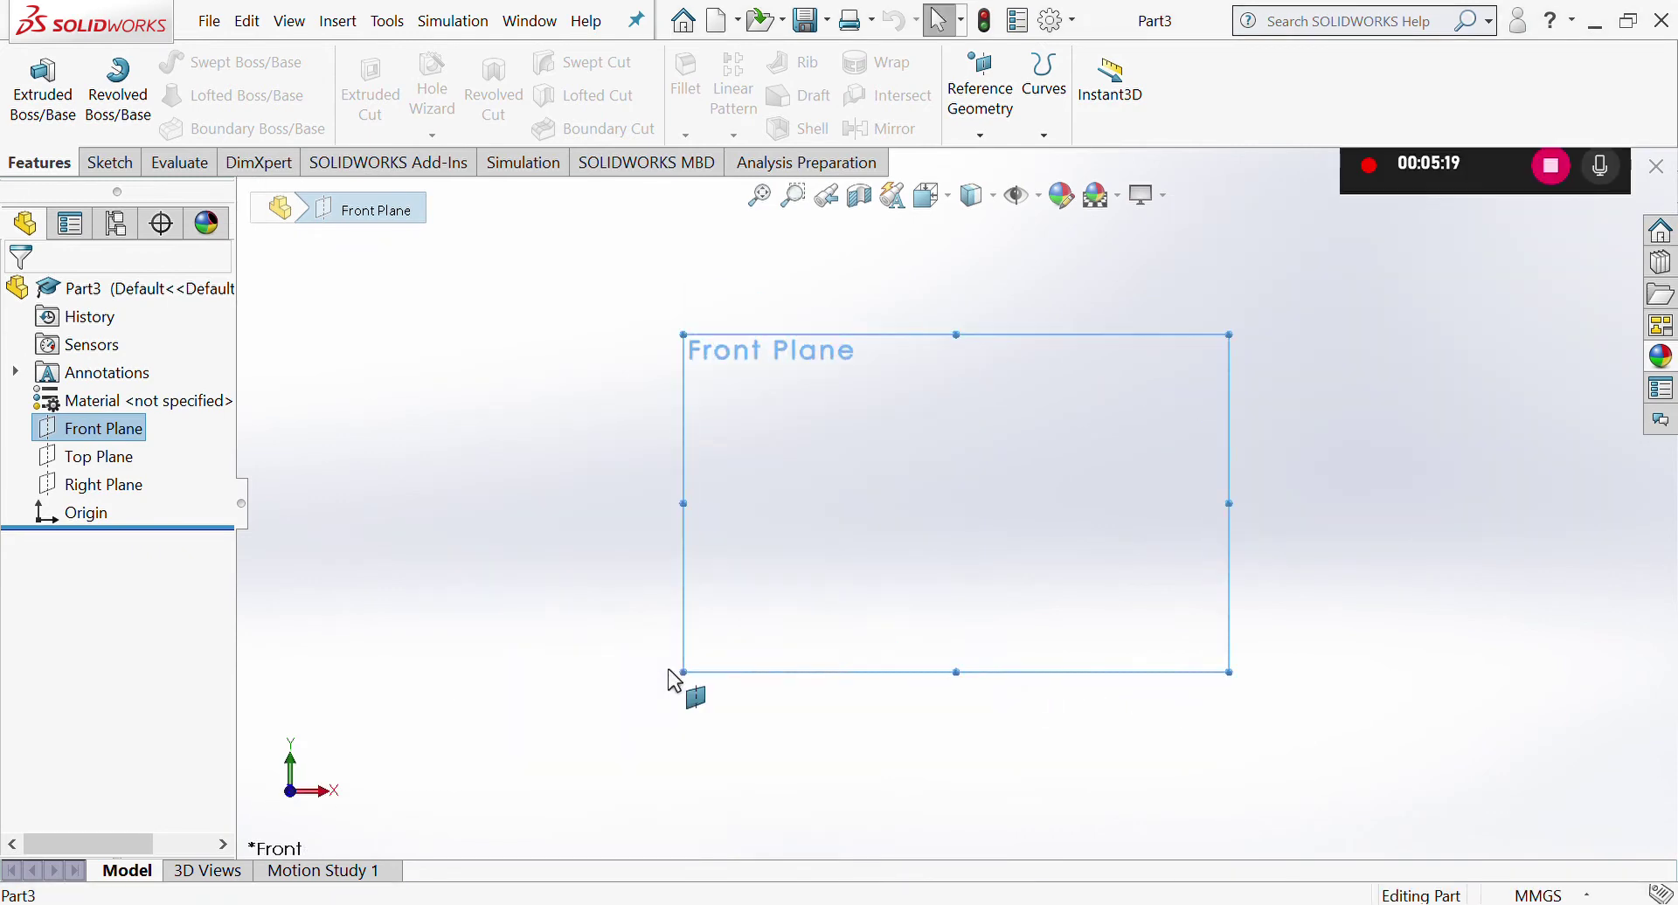
key("s")
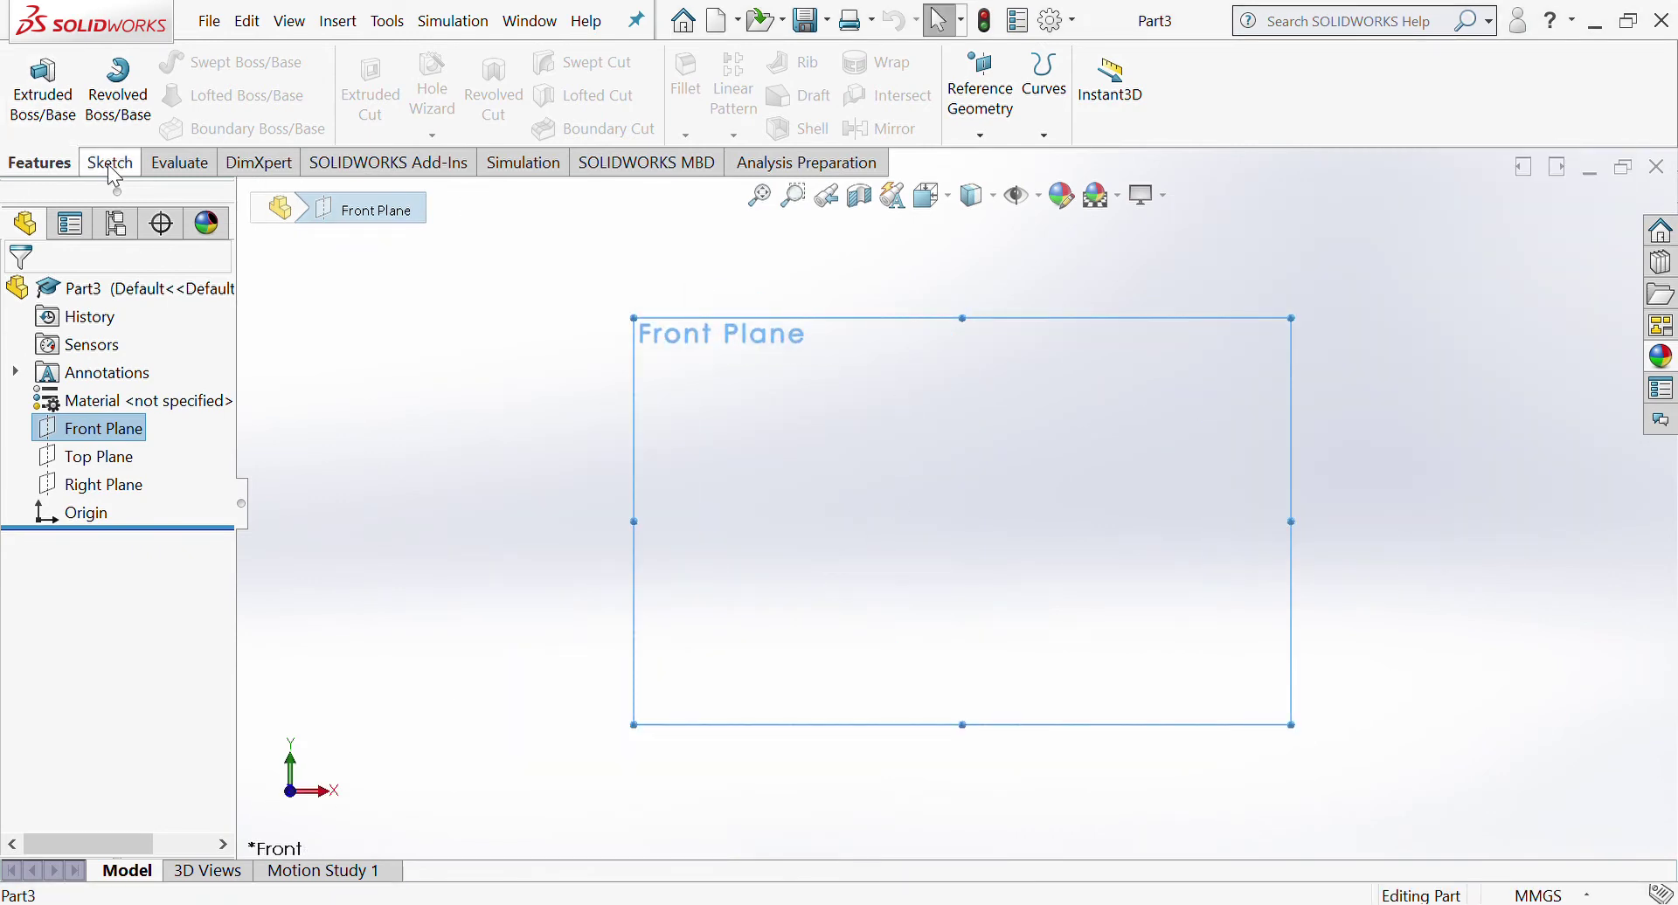
key("r")
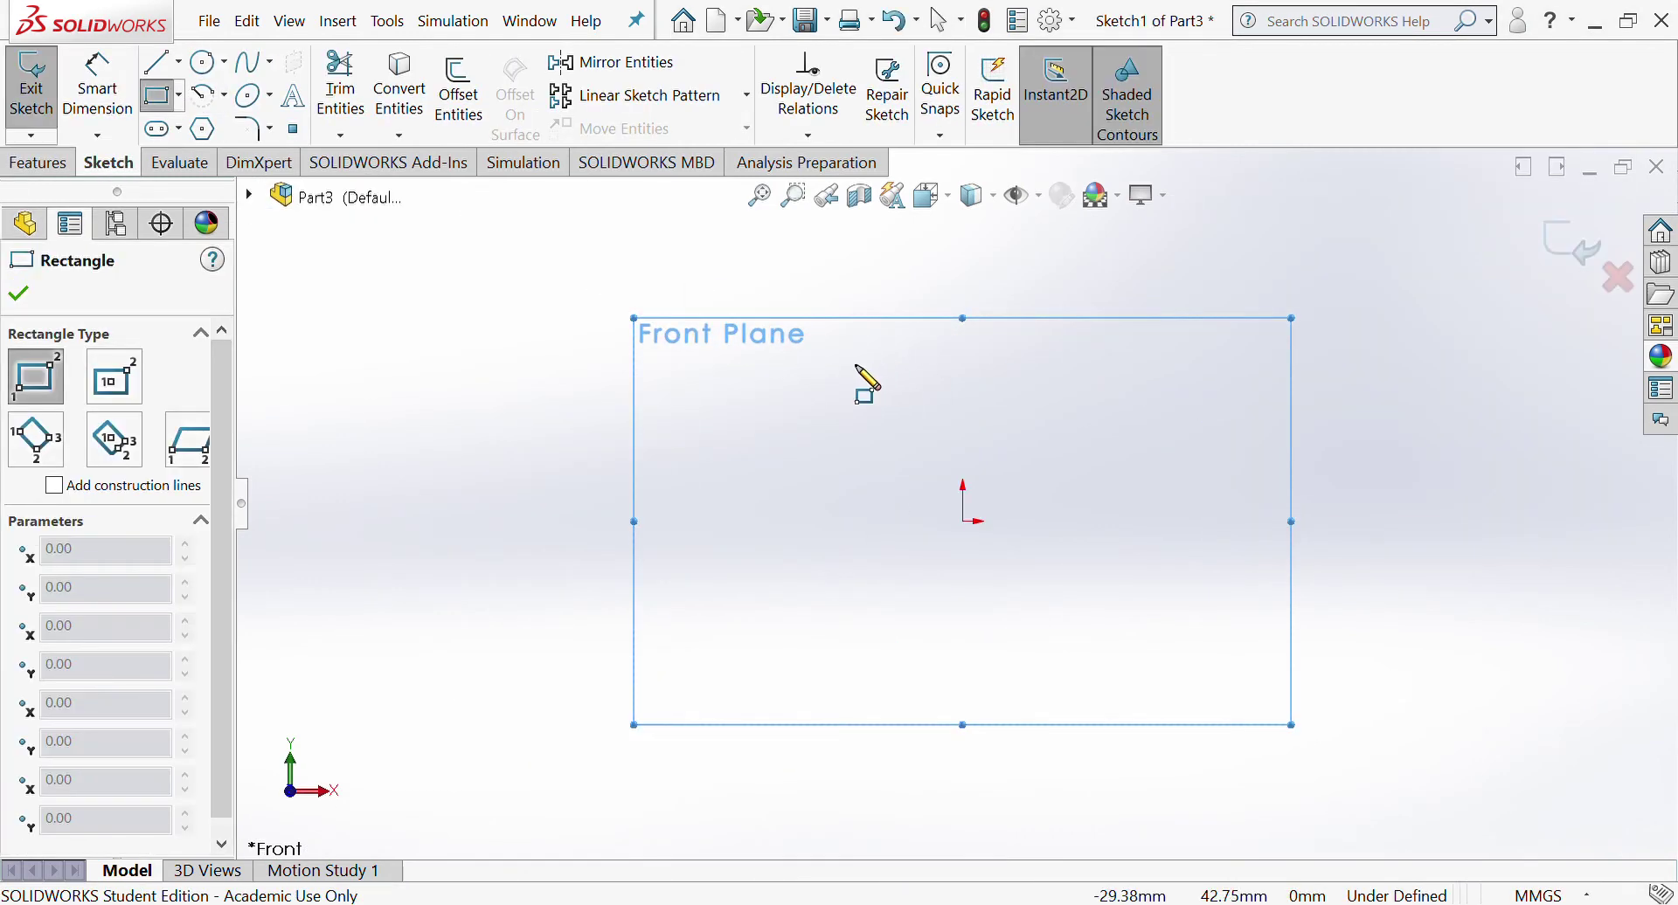
mouse_move(855, 362)
left_mouse_down()
mouse_move(962, 610)
mouse_move(1073, 762)
left_mouse_up()
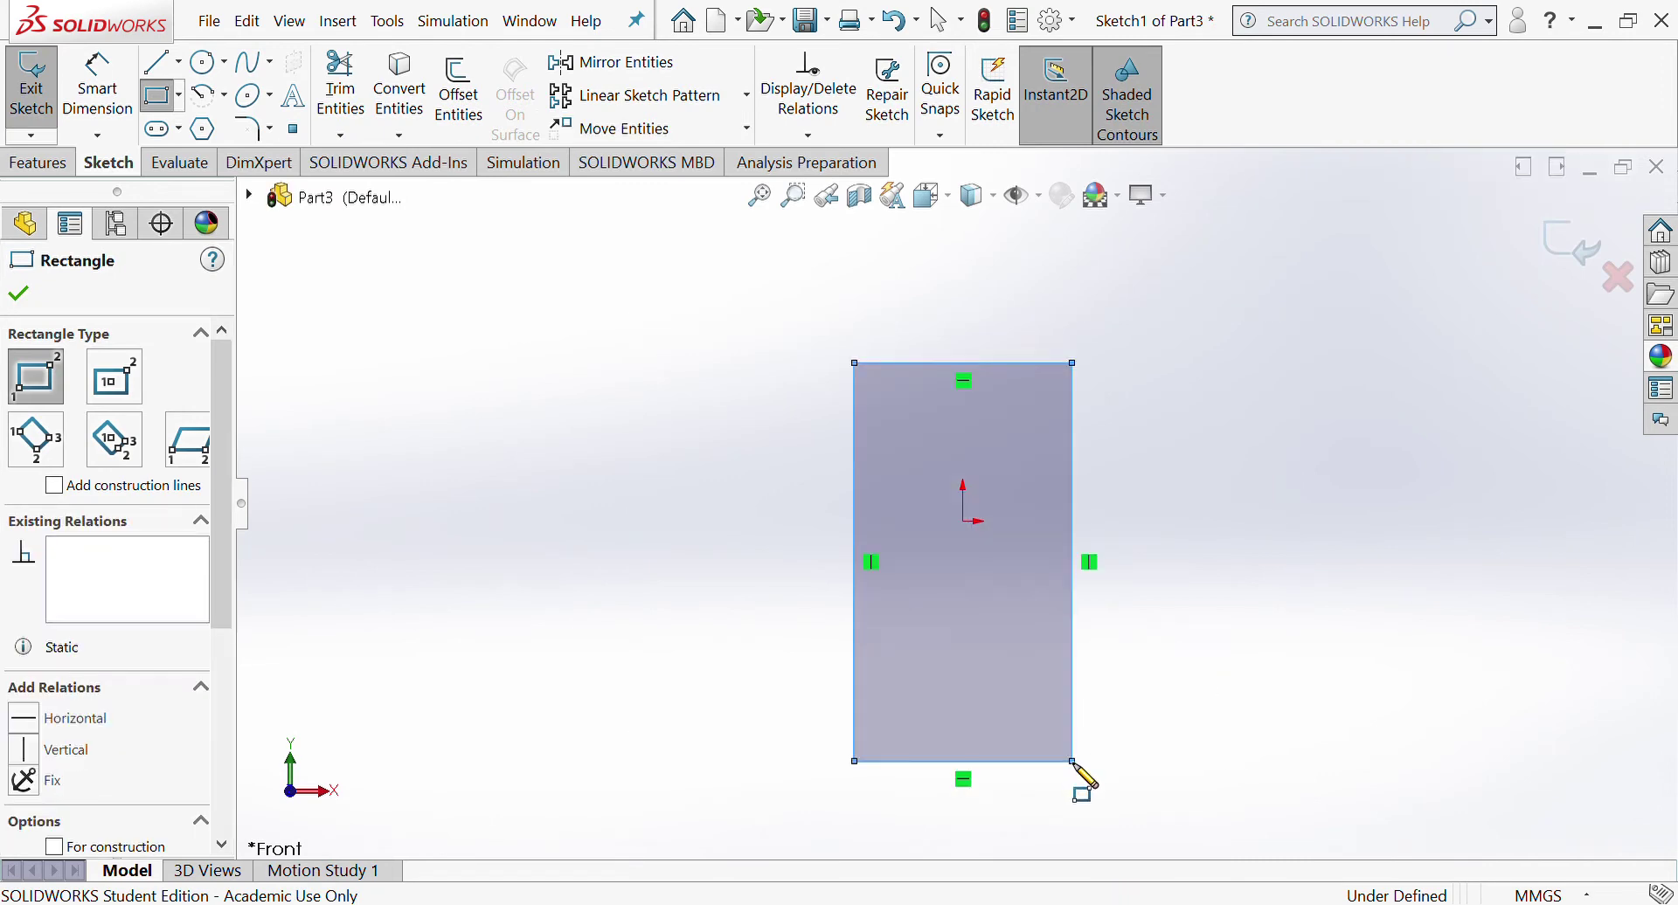
Step: Dimension the rectangle's upper edge to 51 mm and its right vertical side to 120 mm
left_click(99, 87)
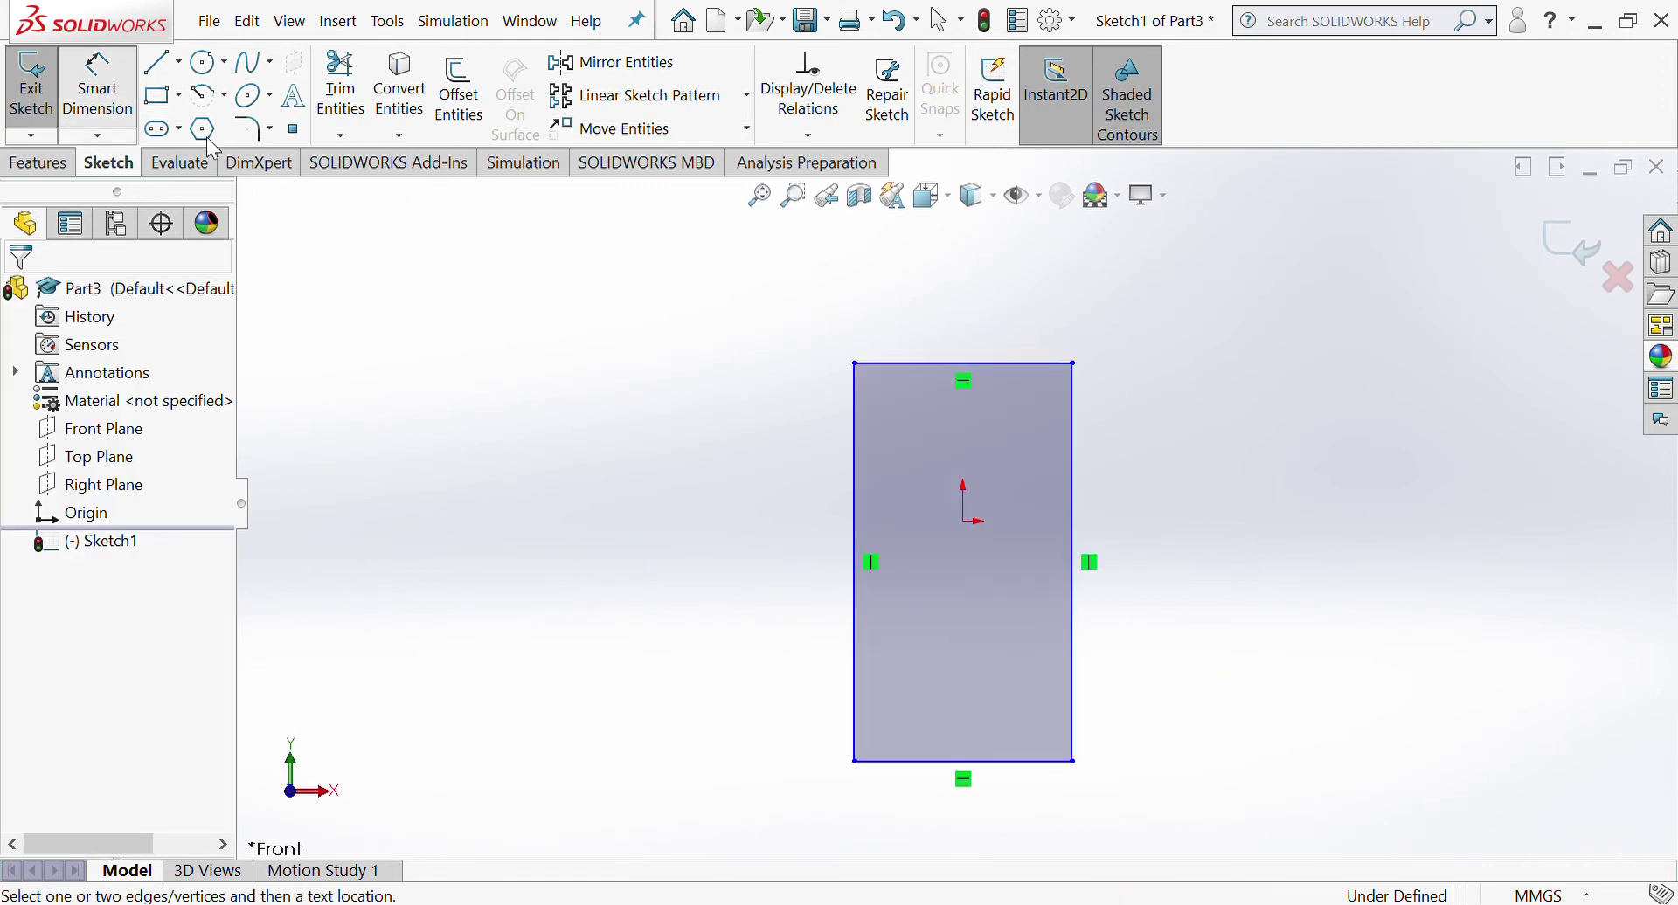
left_click(992, 363)
left_click(1001, 277)
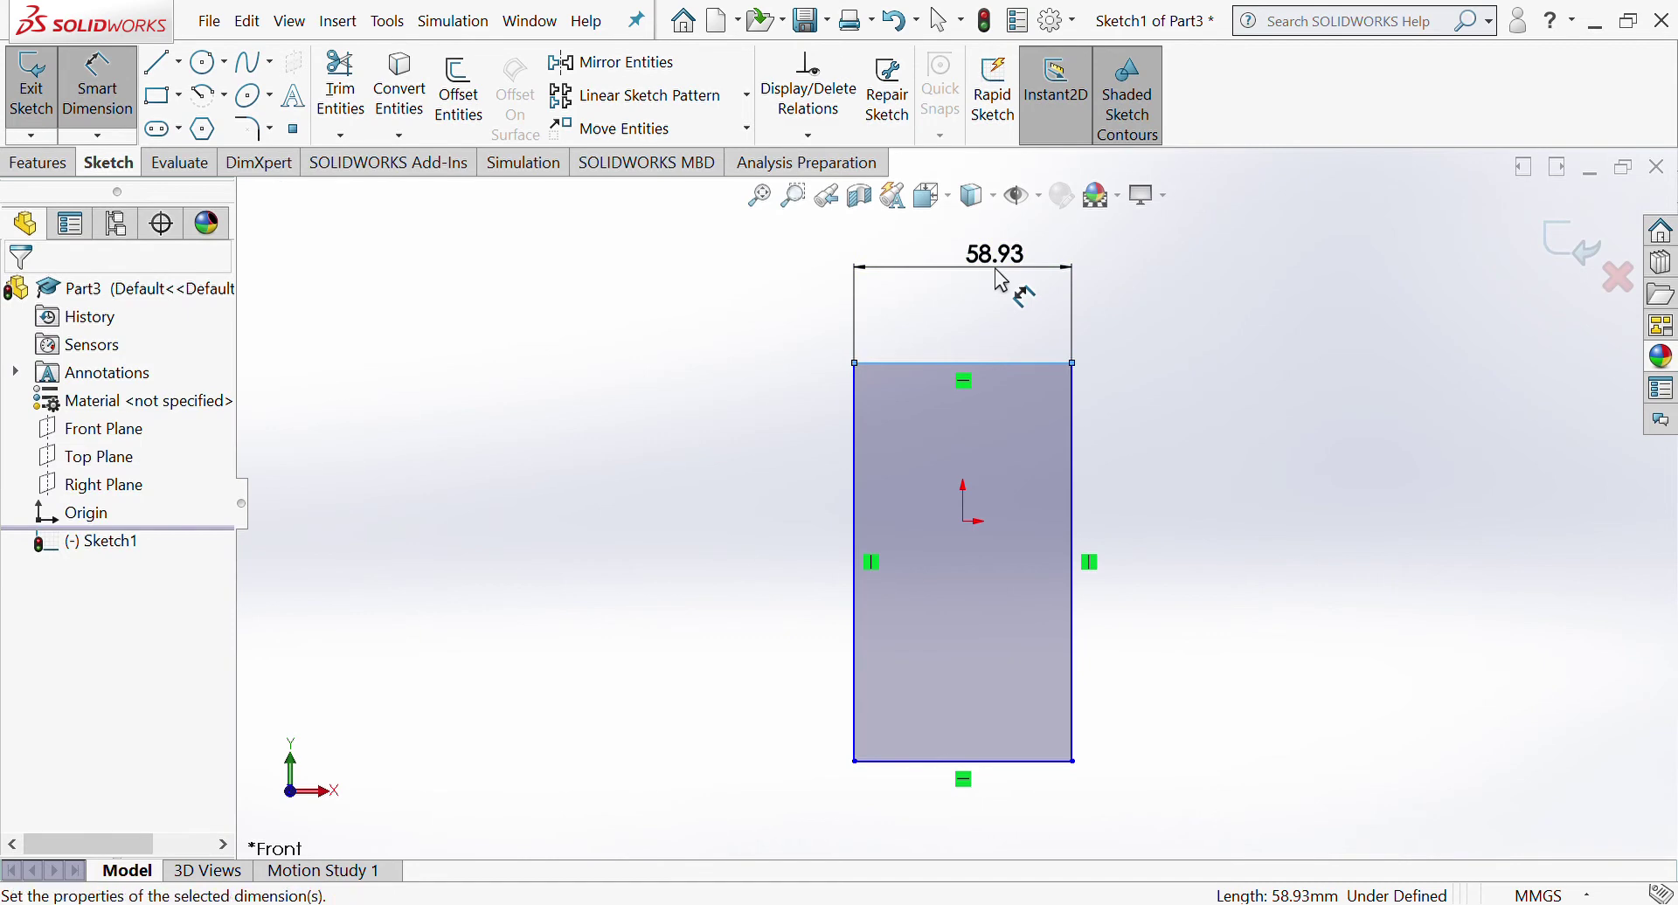
type("51")
key("Return")
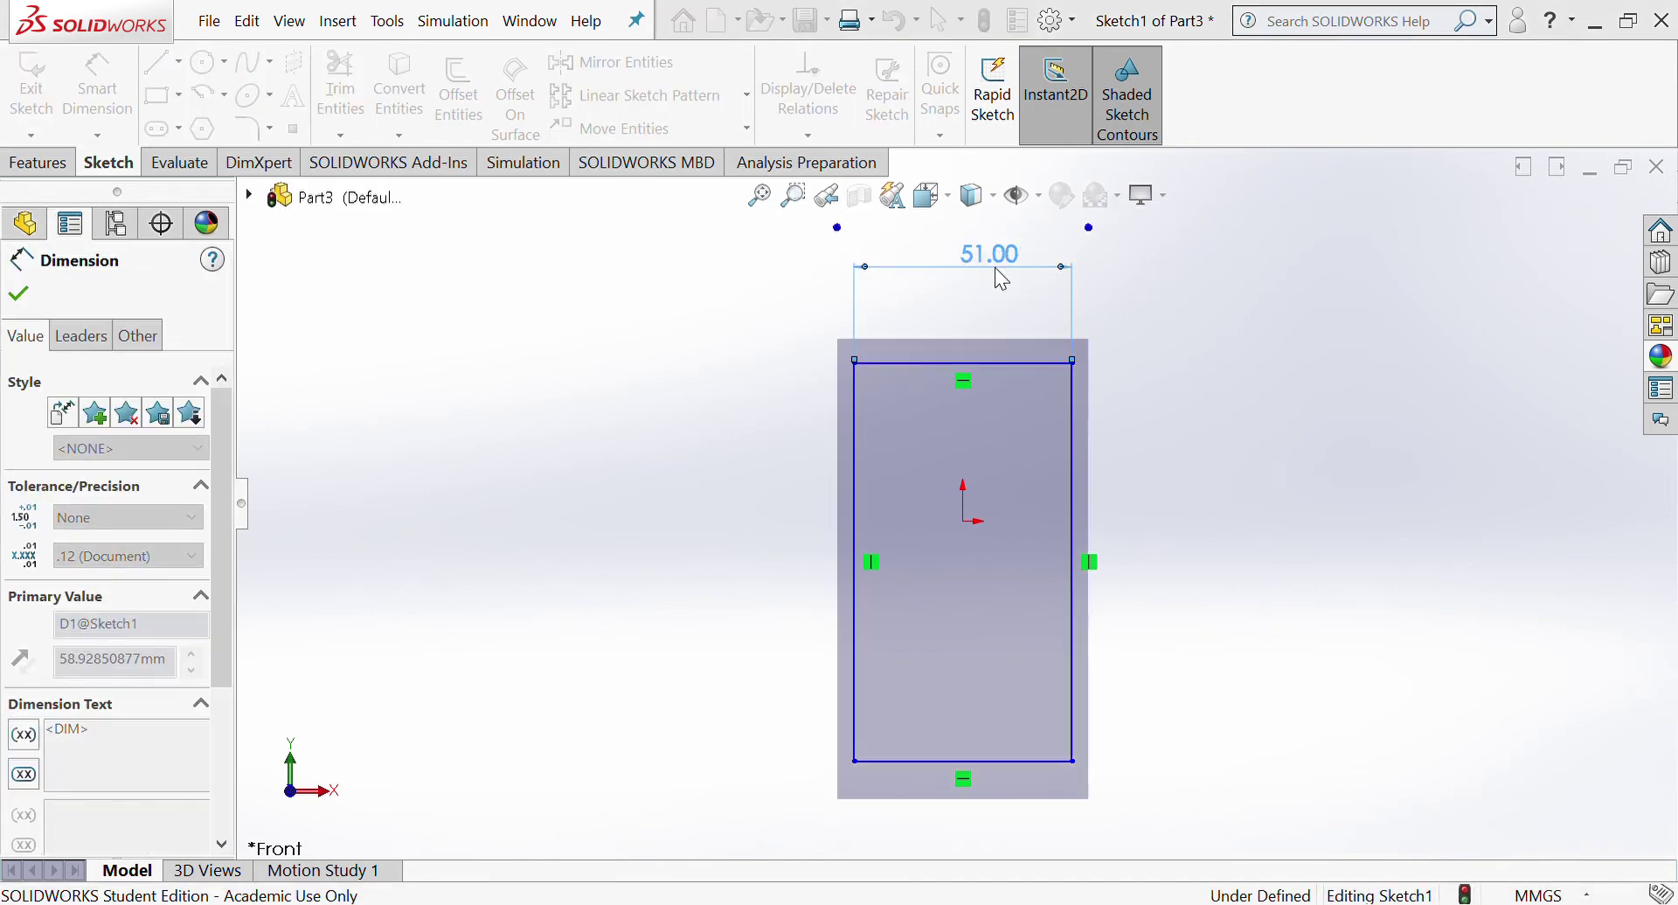
left_click(1074, 533)
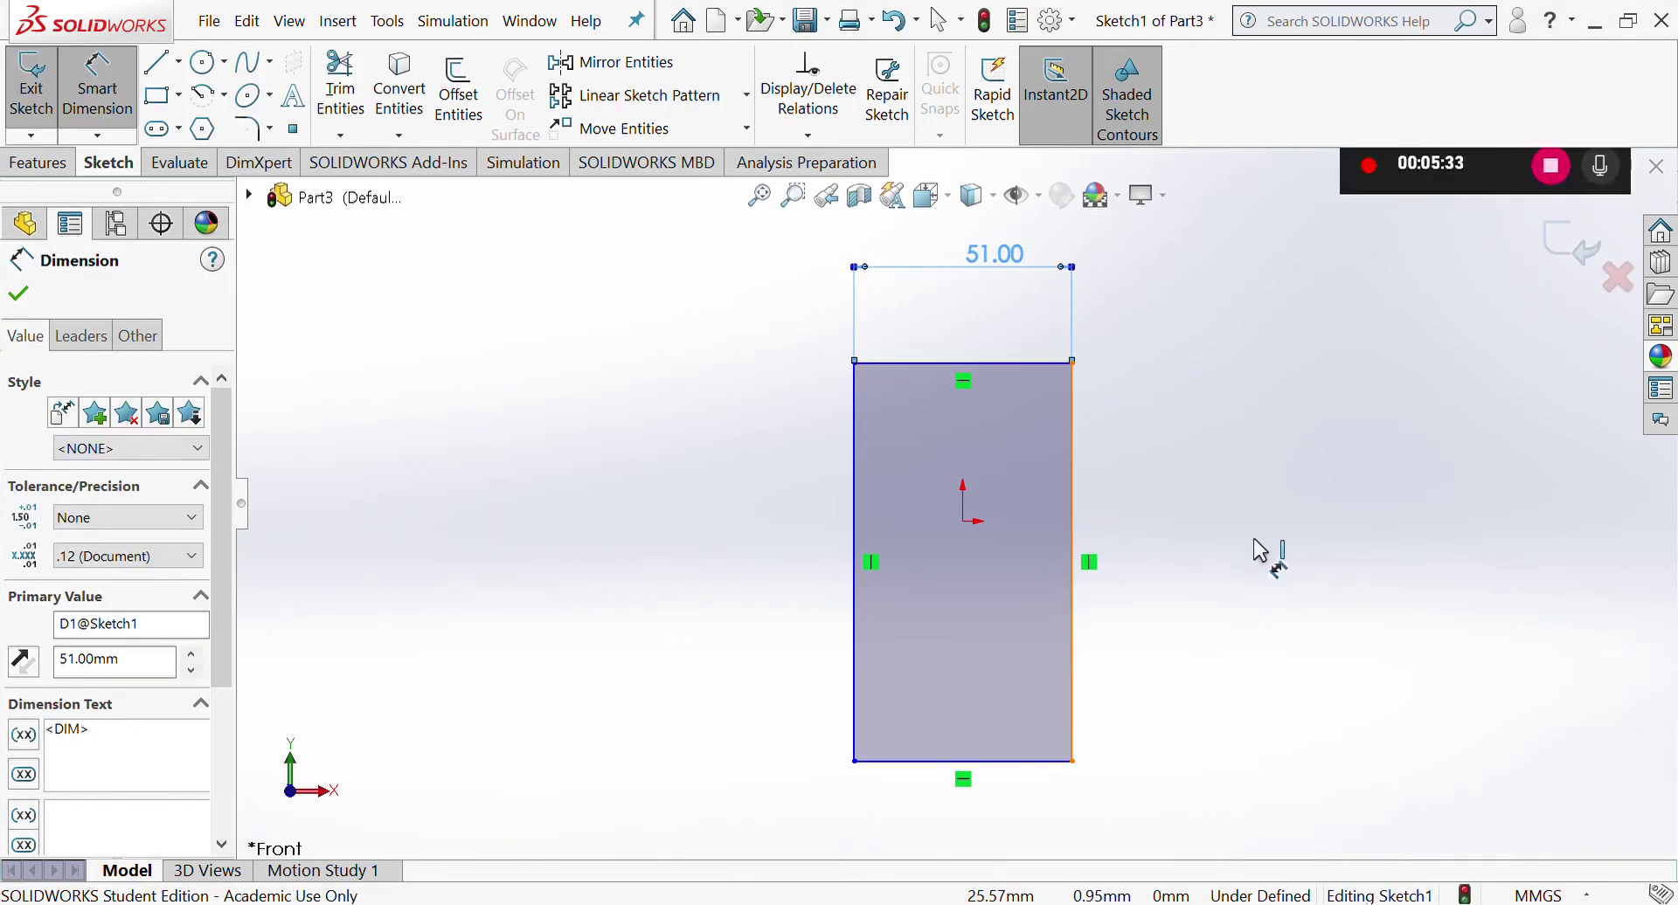
left_click(1265, 552)
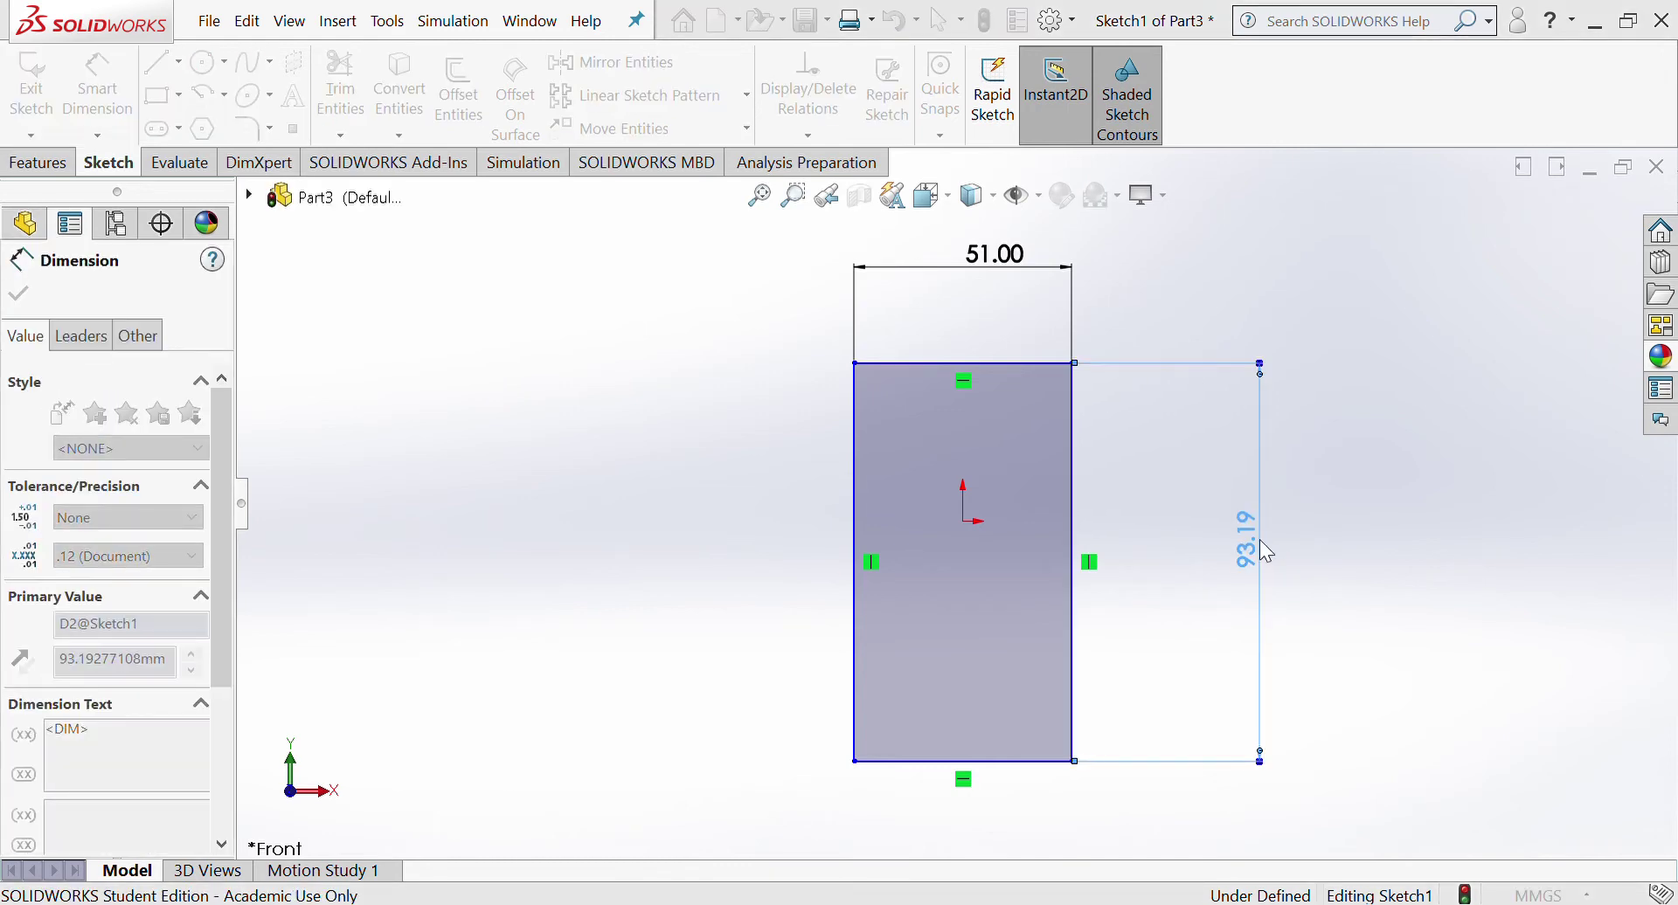
type("120")
key("Return")
key("z")
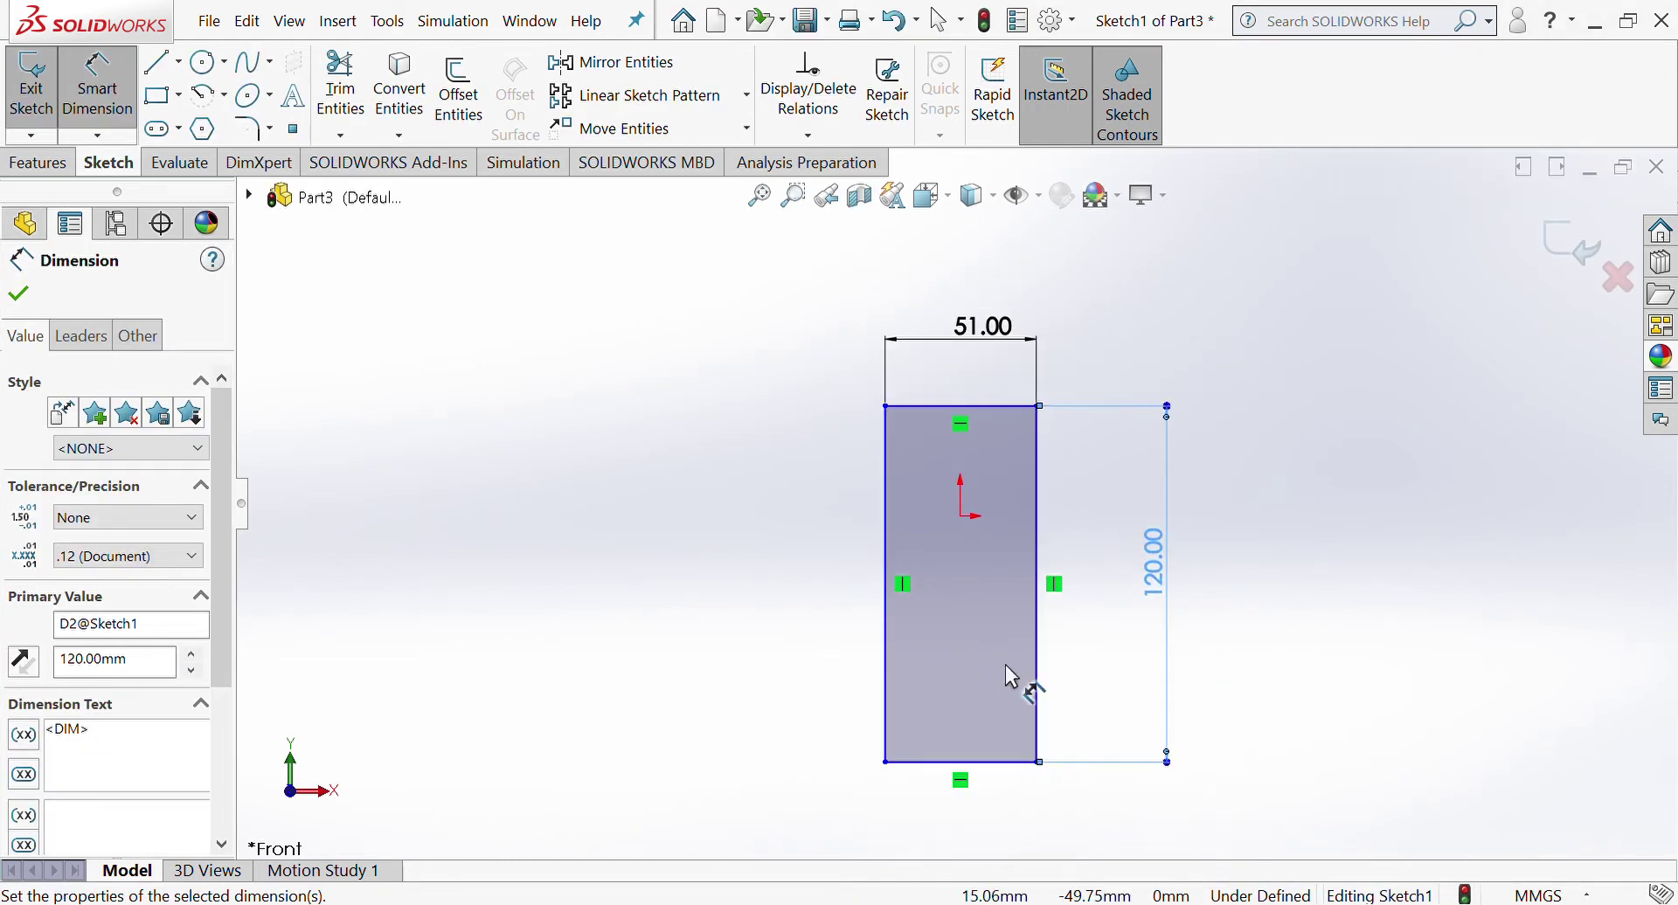
Step: Extrude the 51 x 120 mm rectangle as a Blind boss 9 mm thick
left_click(32, 164)
left_click(37, 105)
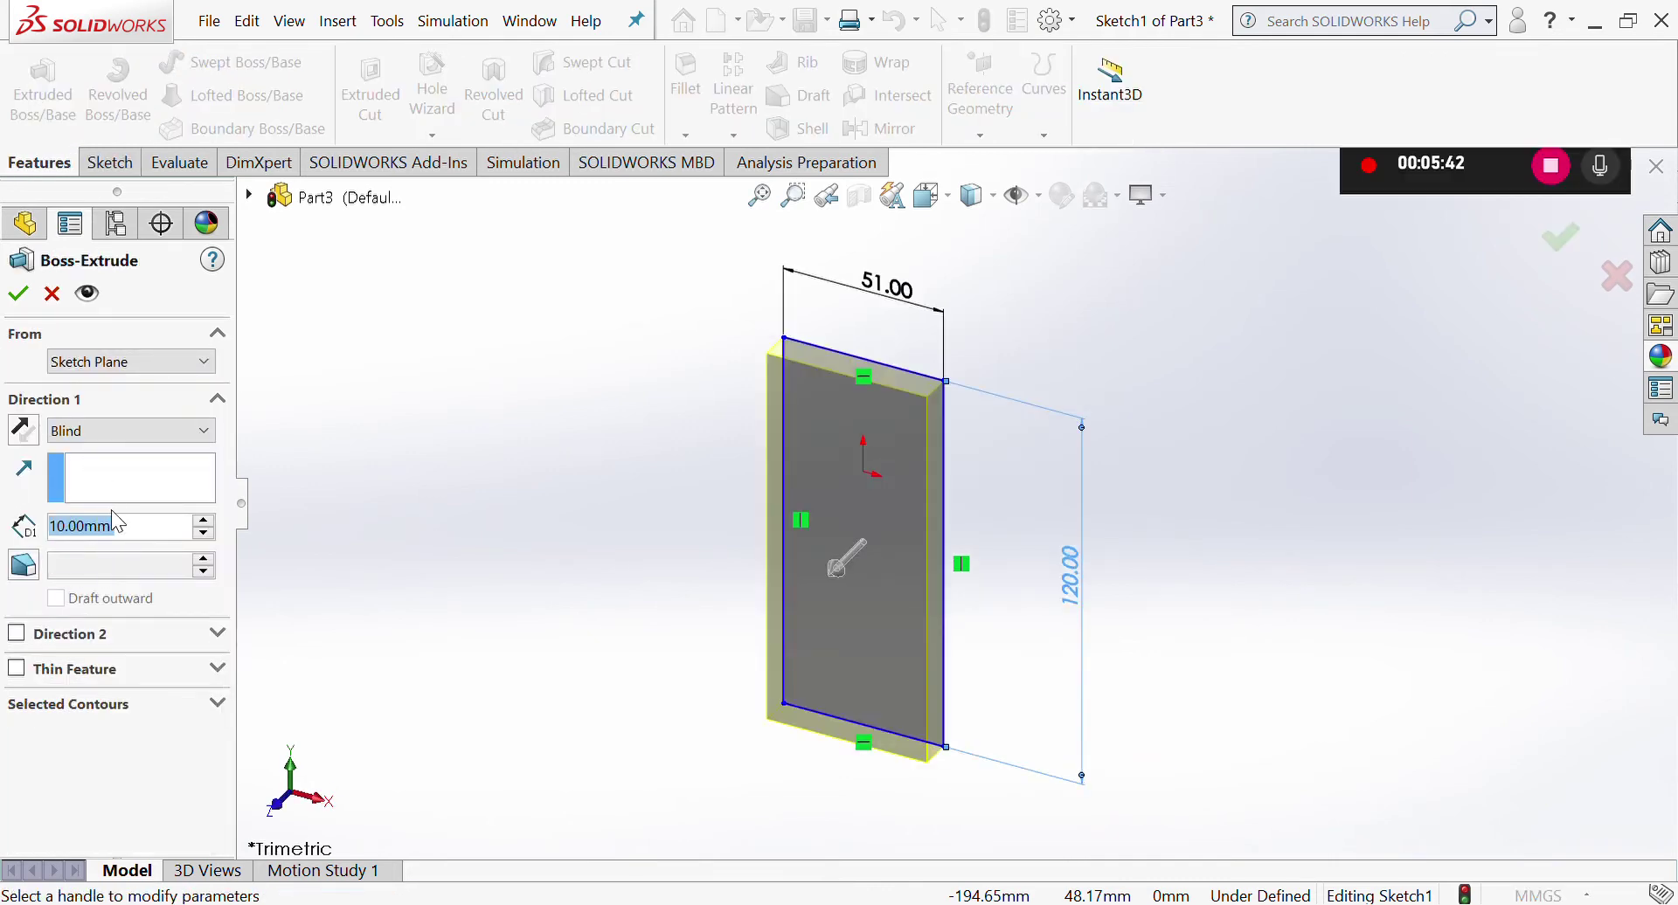
type("9")
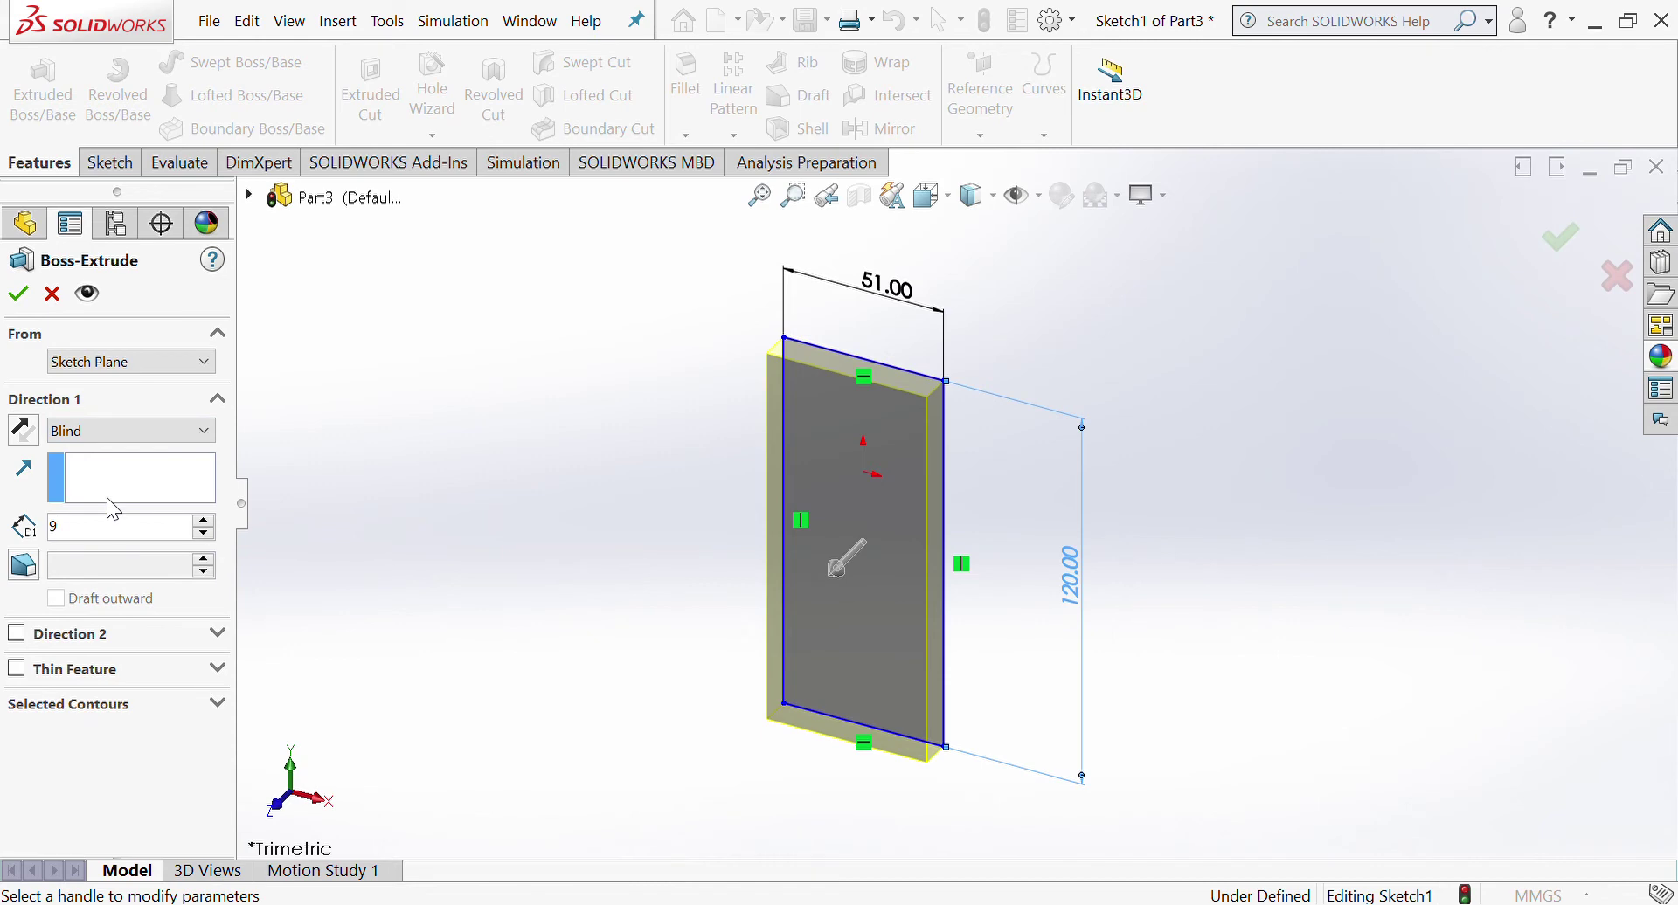
key("Return")
left_click(20, 294)
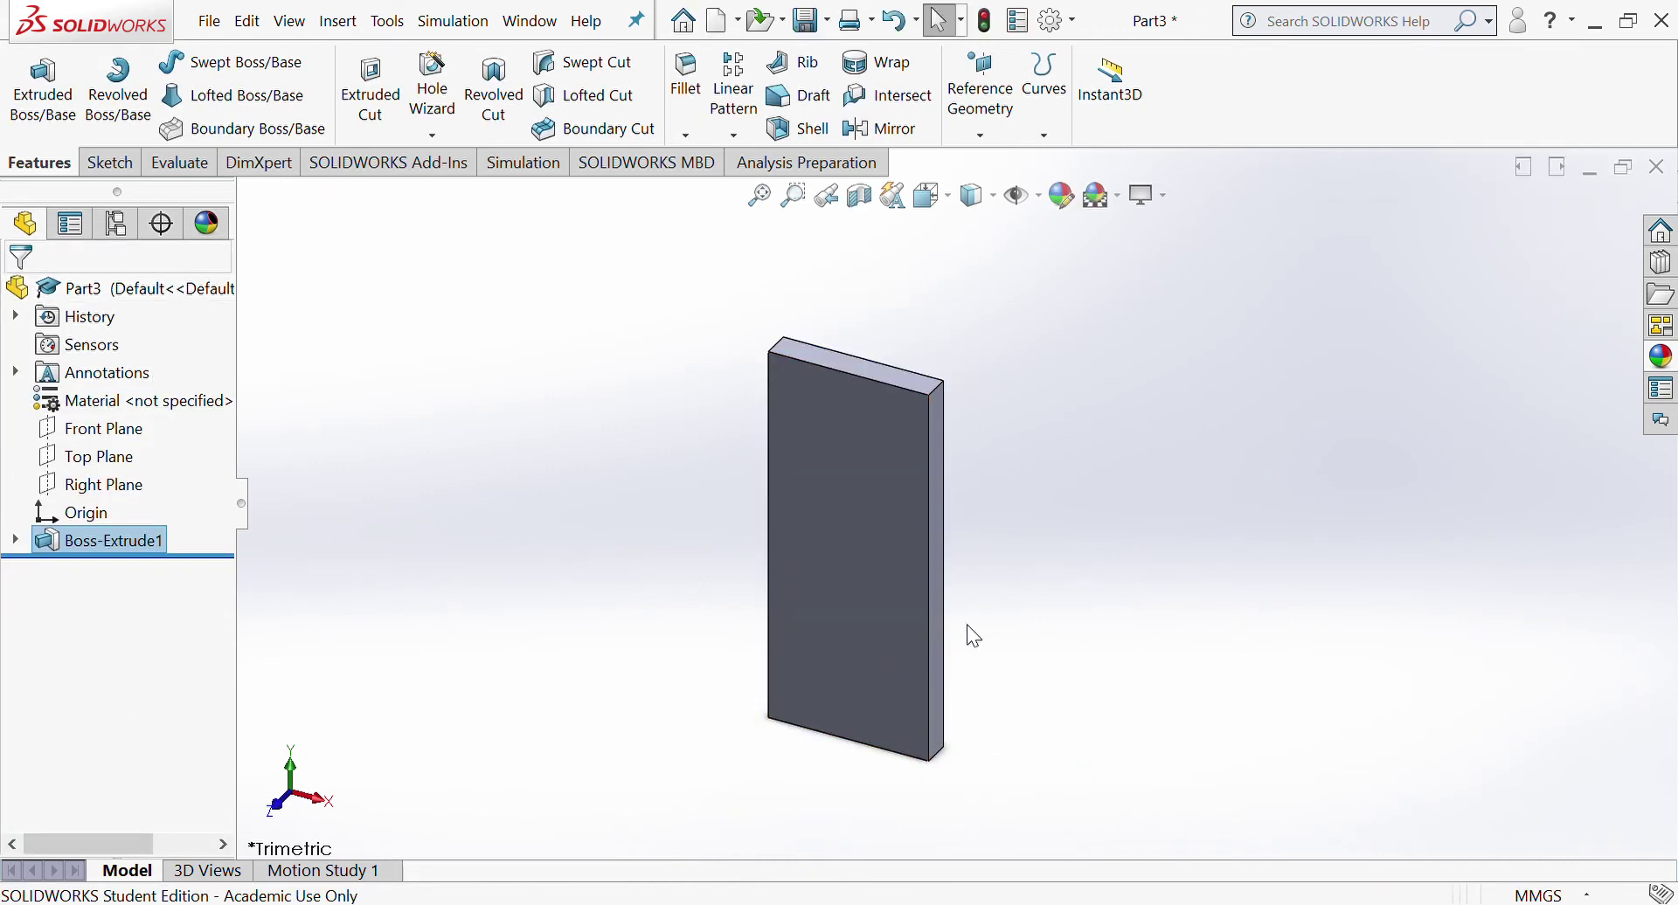
Step: Sketch a corner rectangle about 7 x 9 mm on the plate's right narrow face, starting on the front edge near the lower end
scroll(996, 629, "up", 2)
scroll(747, 515, "down", 1)
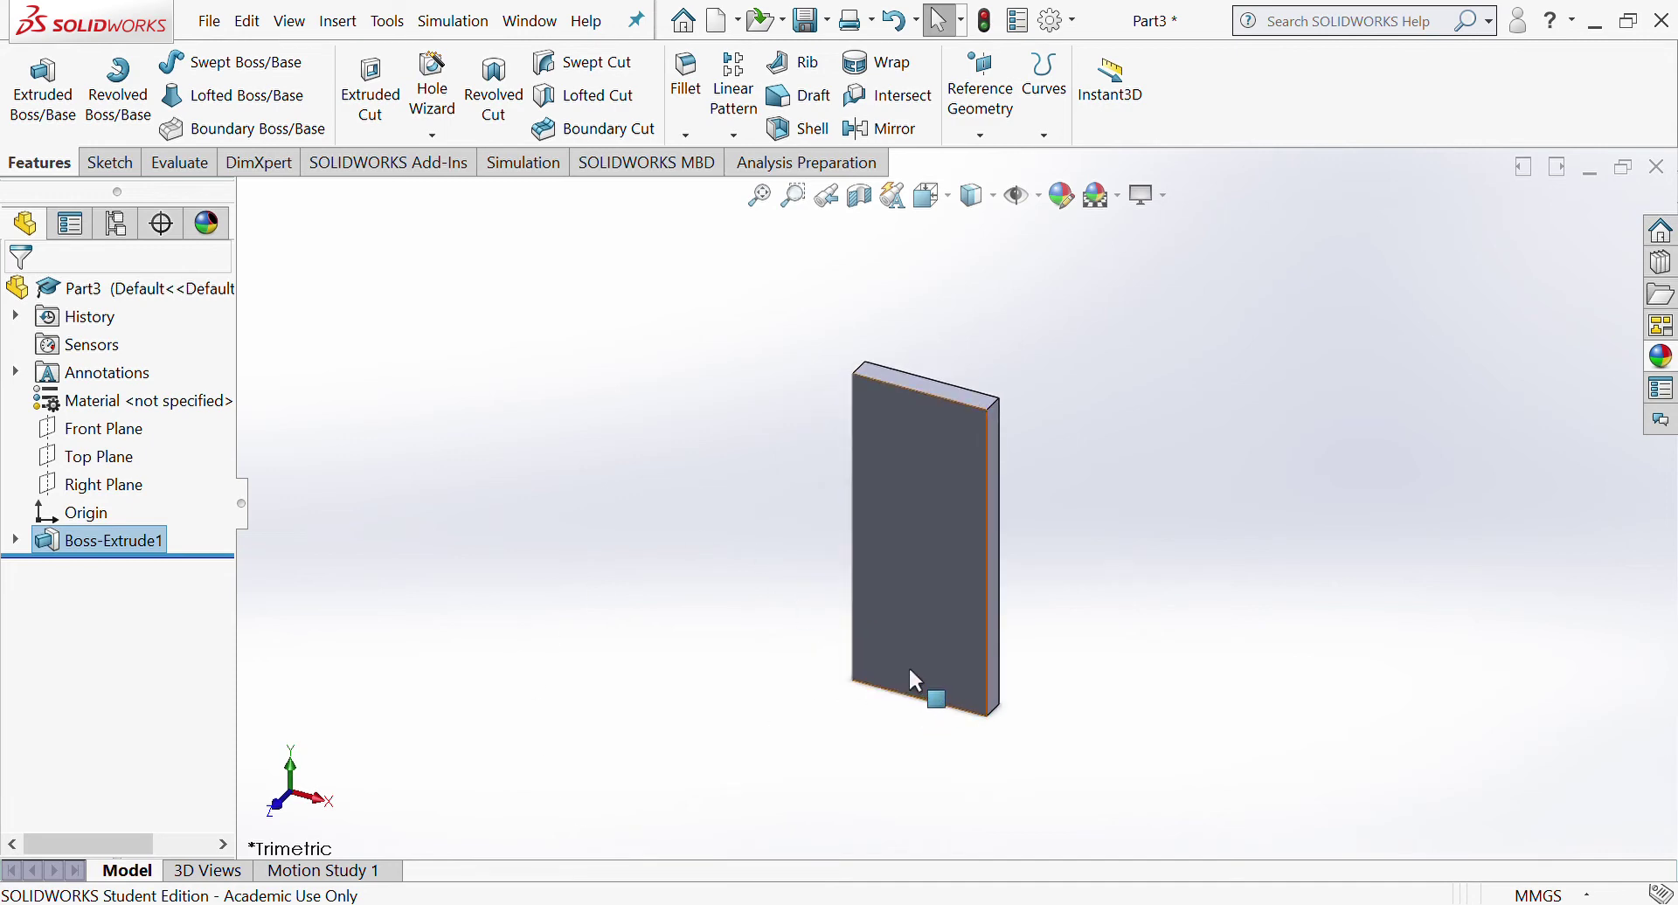
scroll(1136, 725, "down", 3)
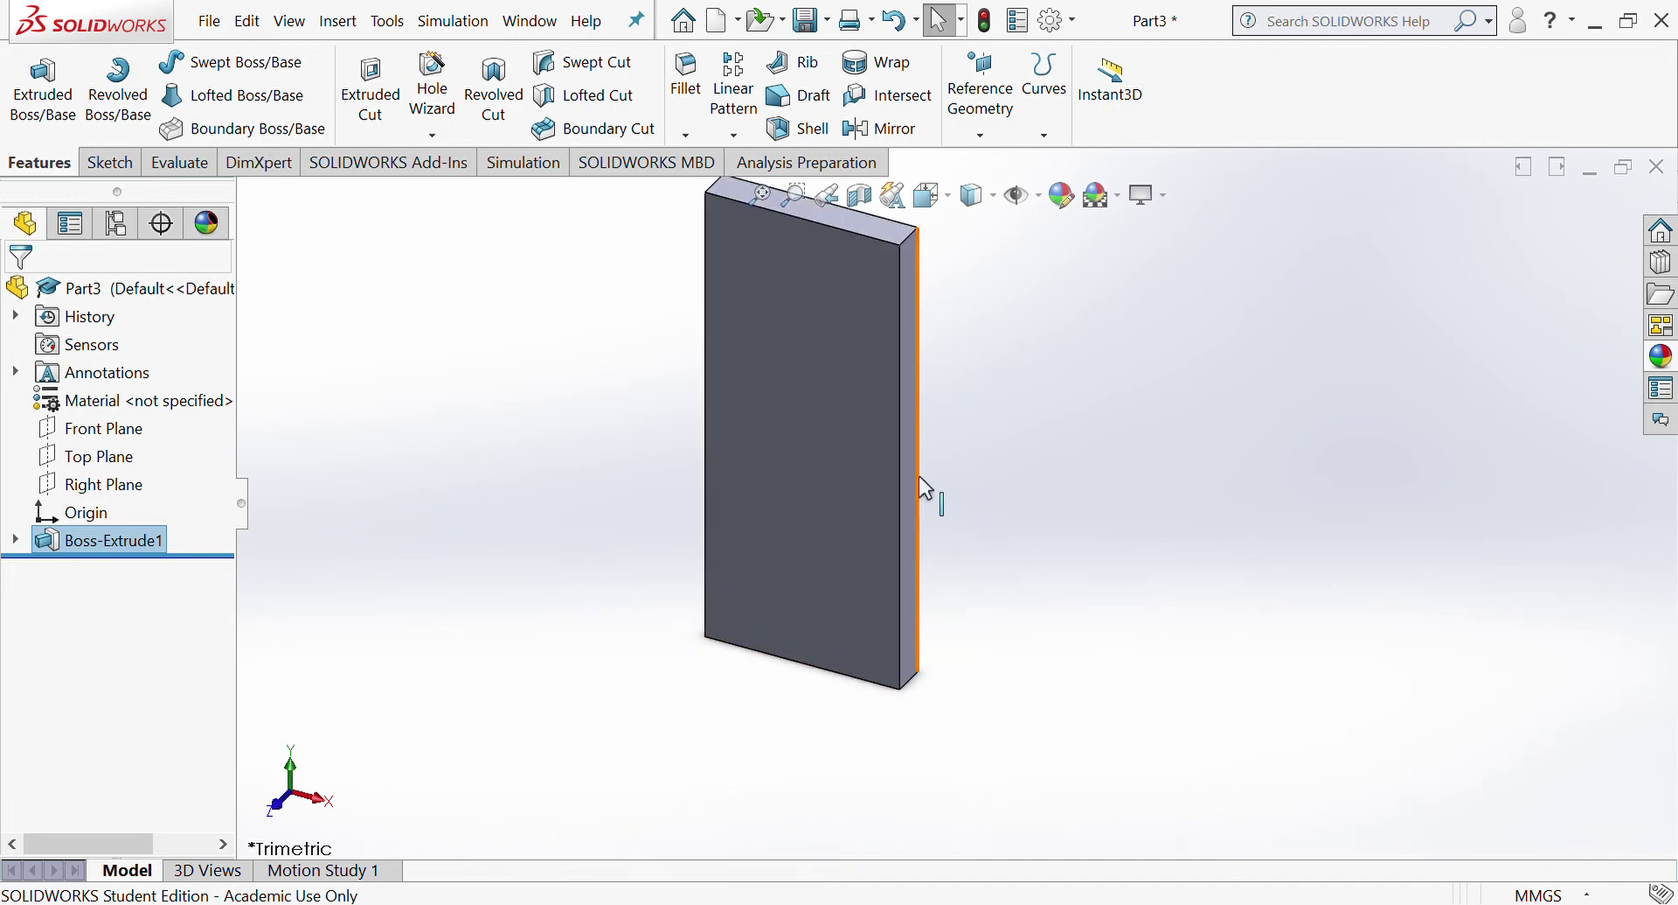
left_click(911, 475)
key("ctrl+space")
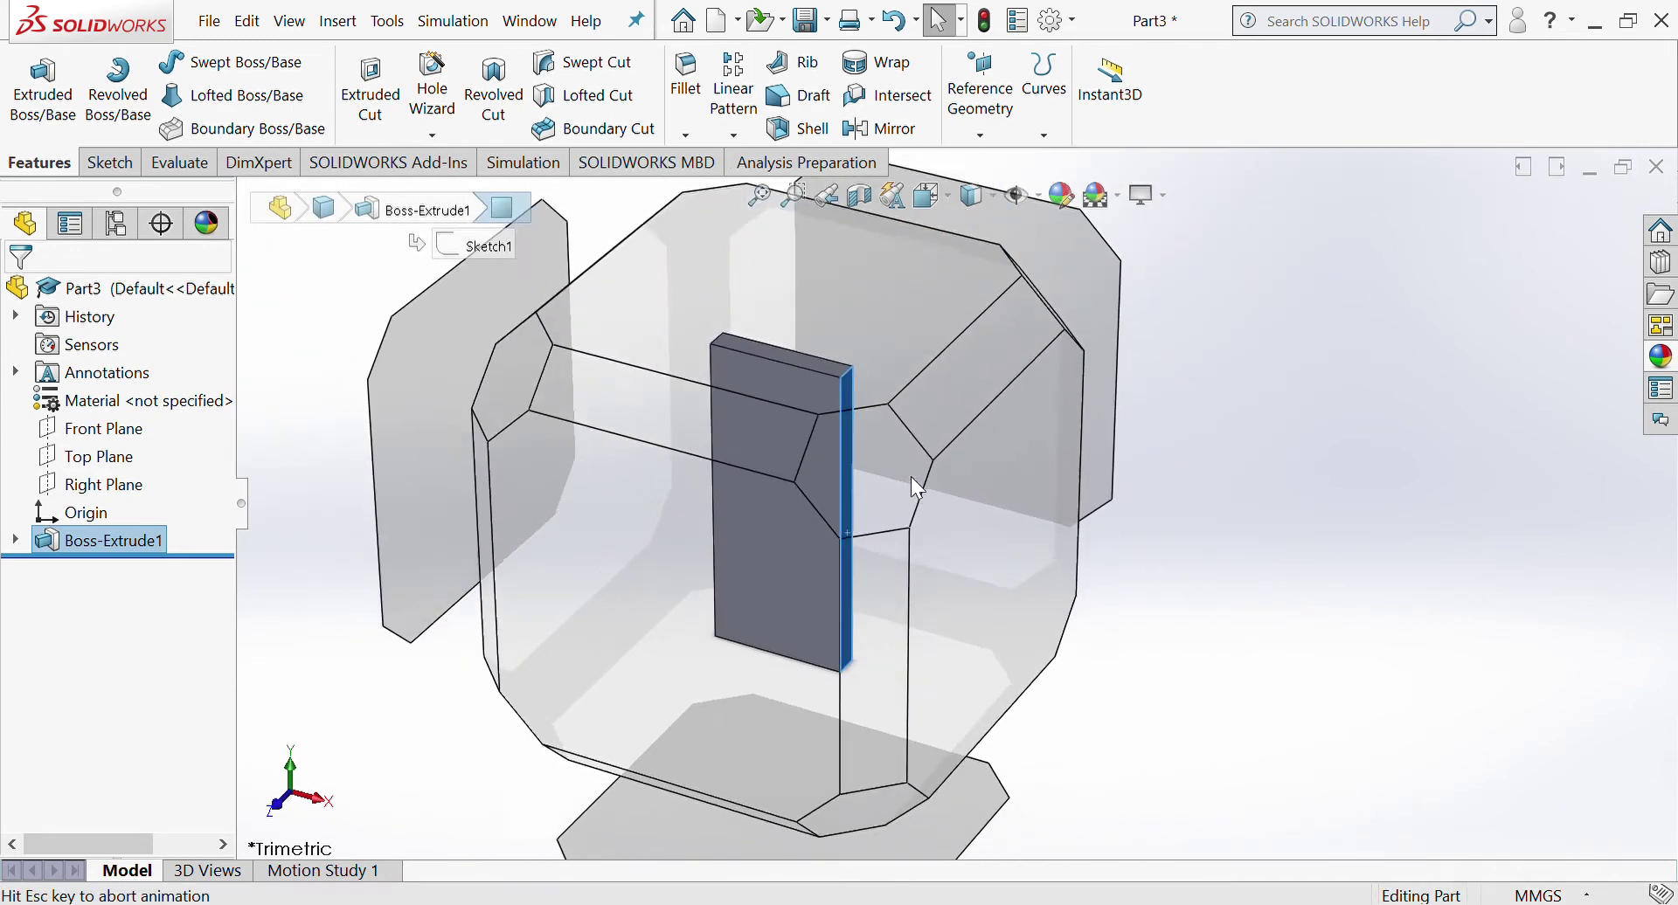
left_click(860, 622)
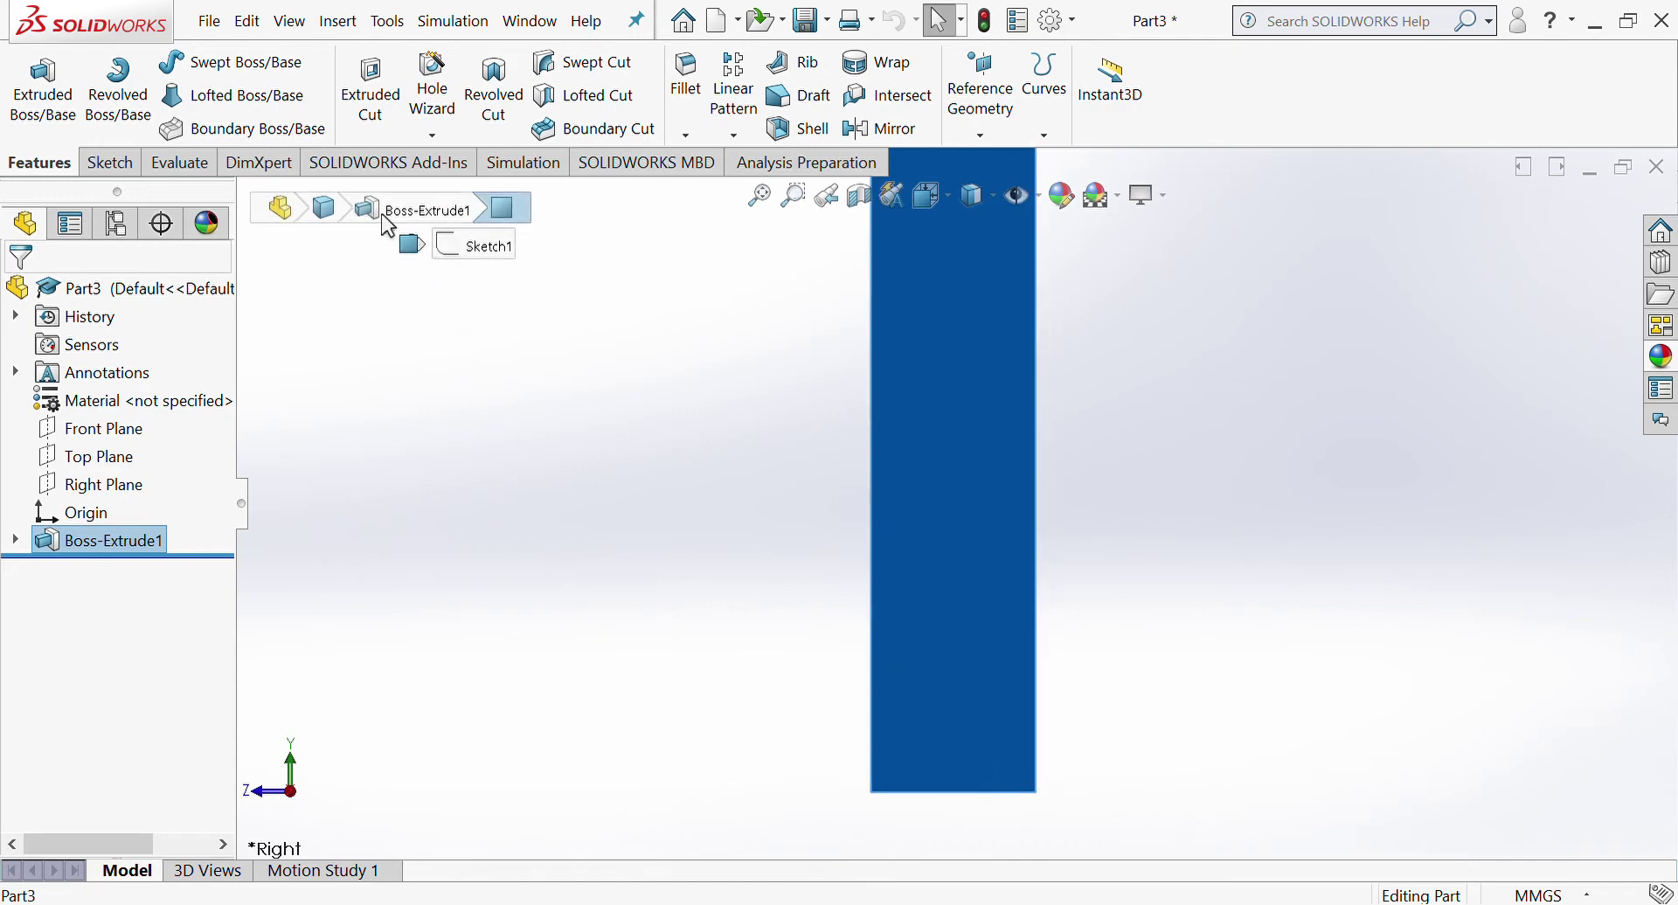
left_click(109, 162)
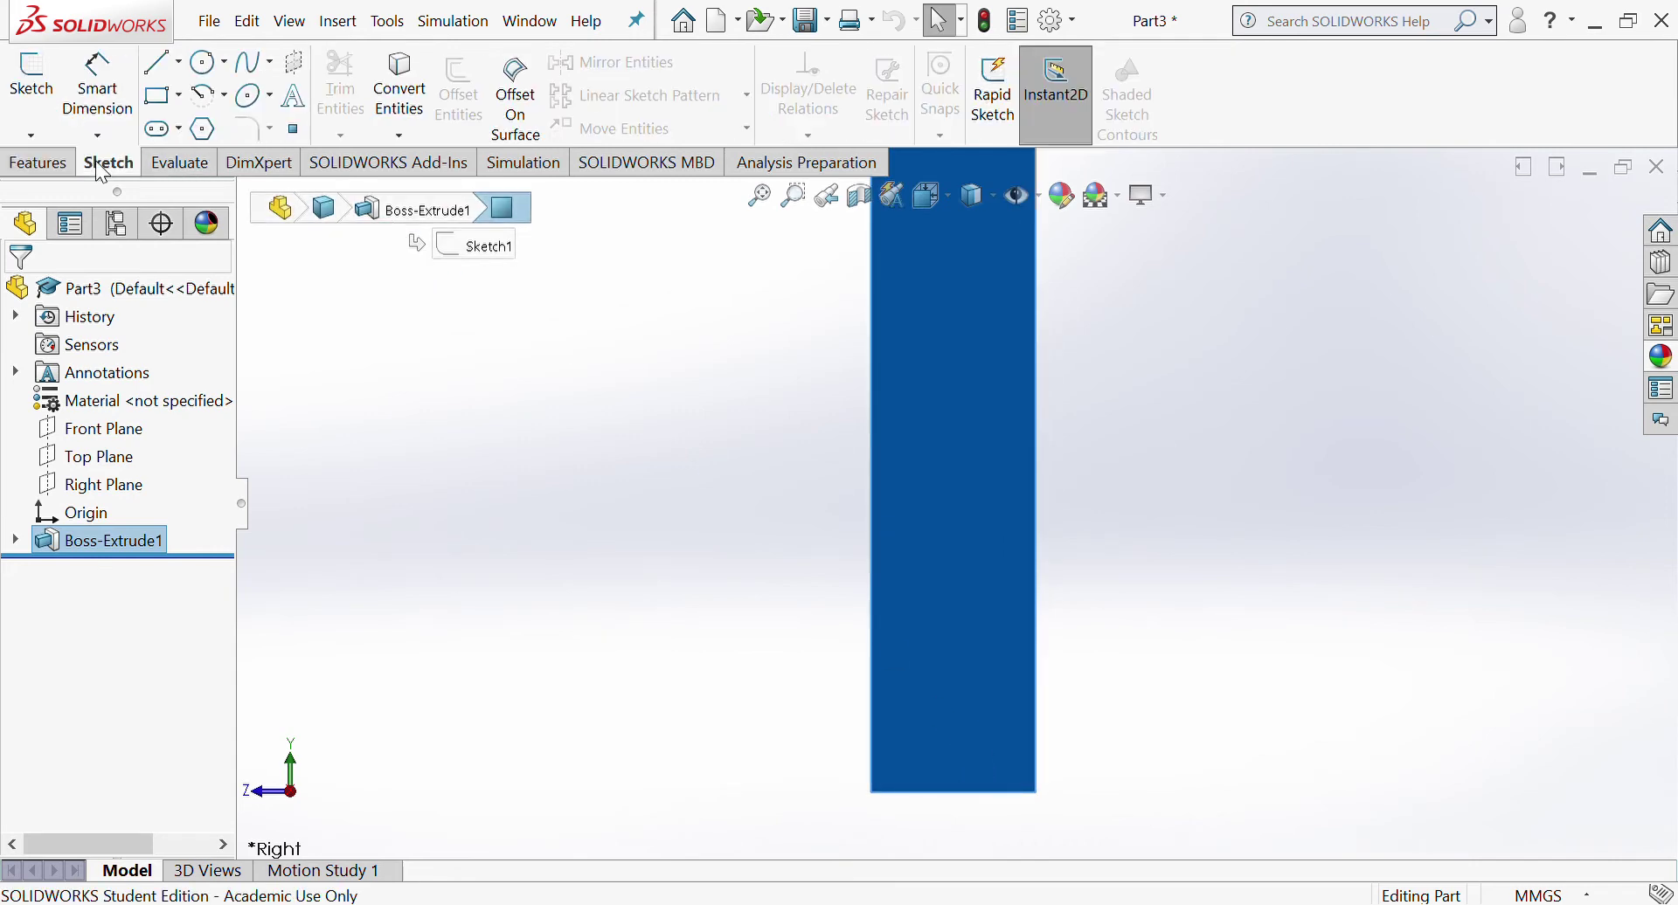
left_click(162, 94)
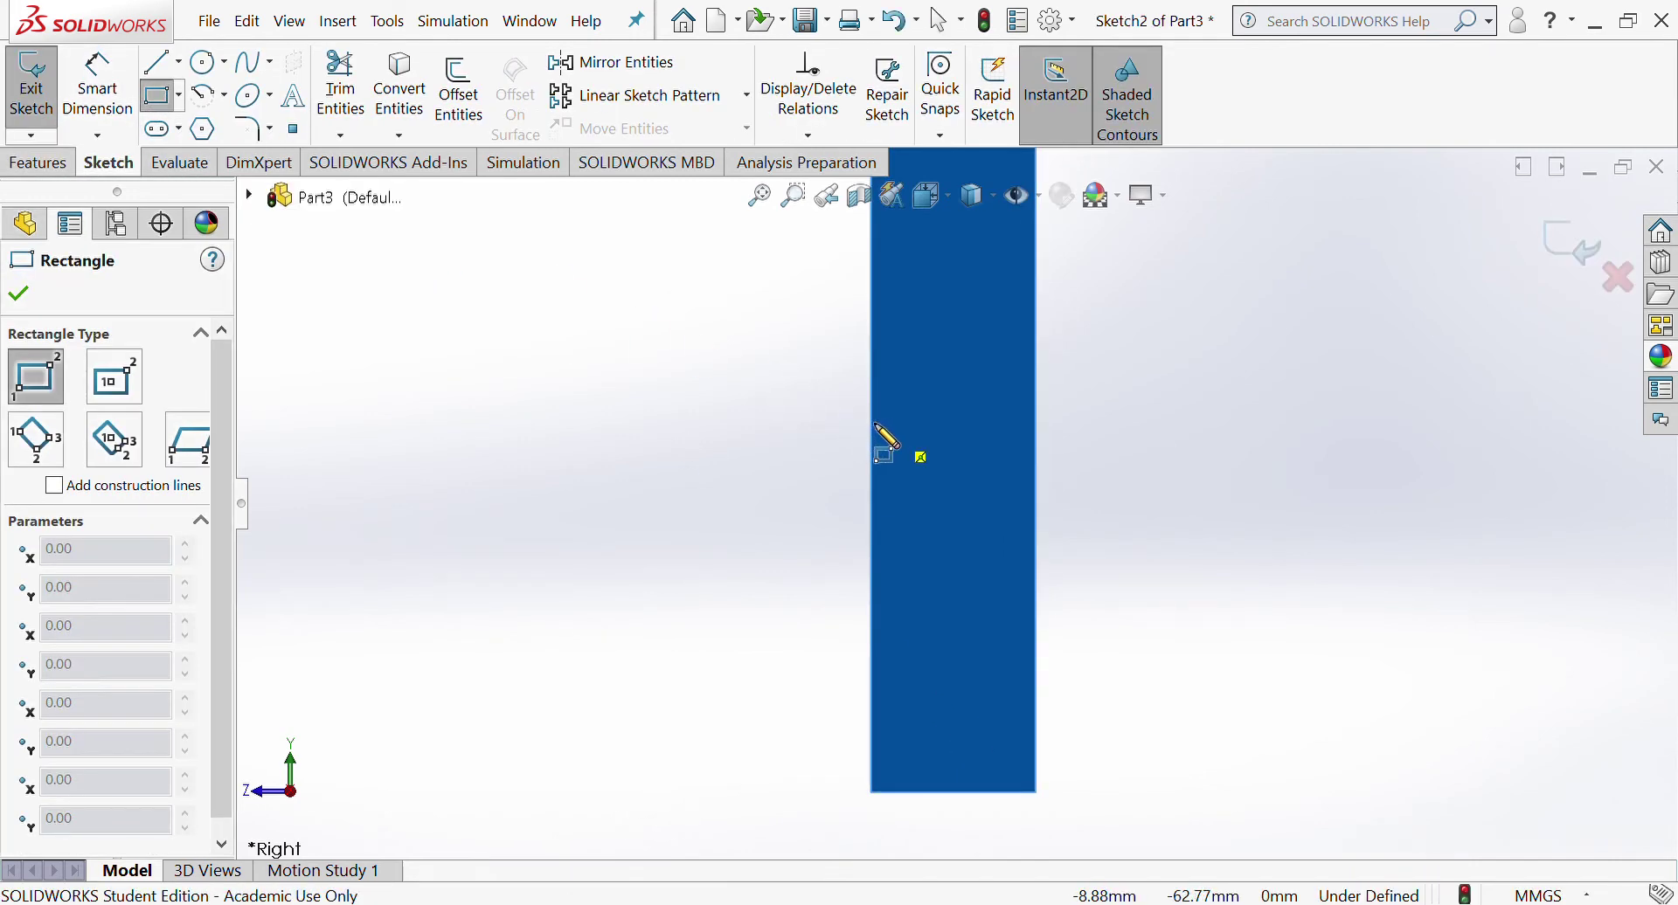
left_click(871, 424)
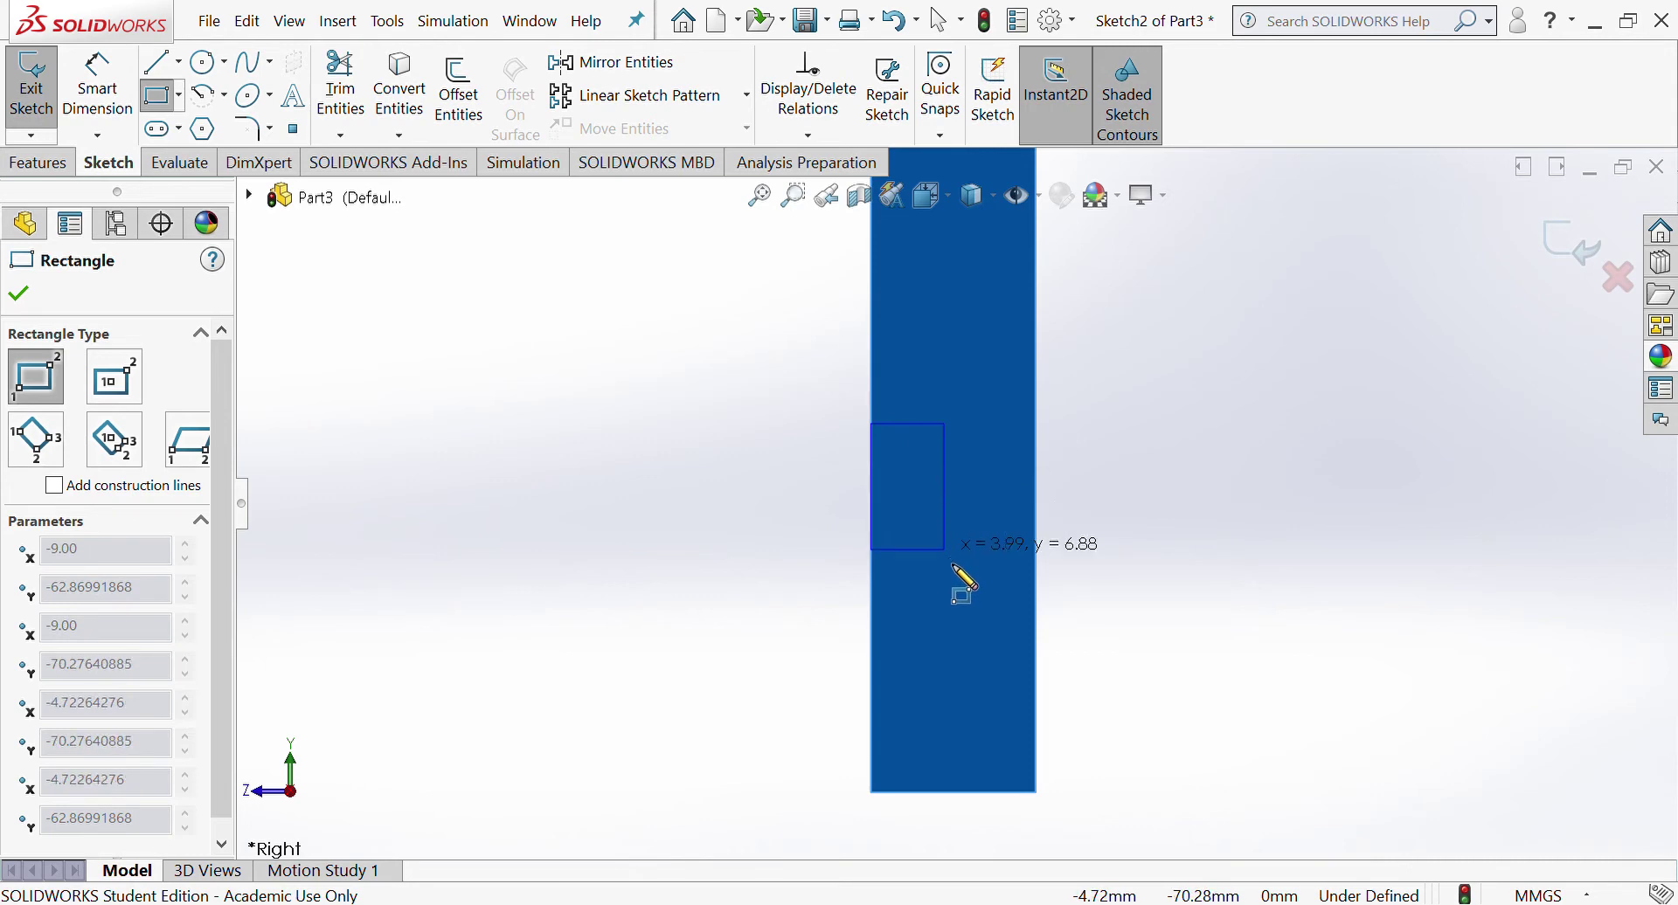
left_click(1003, 584)
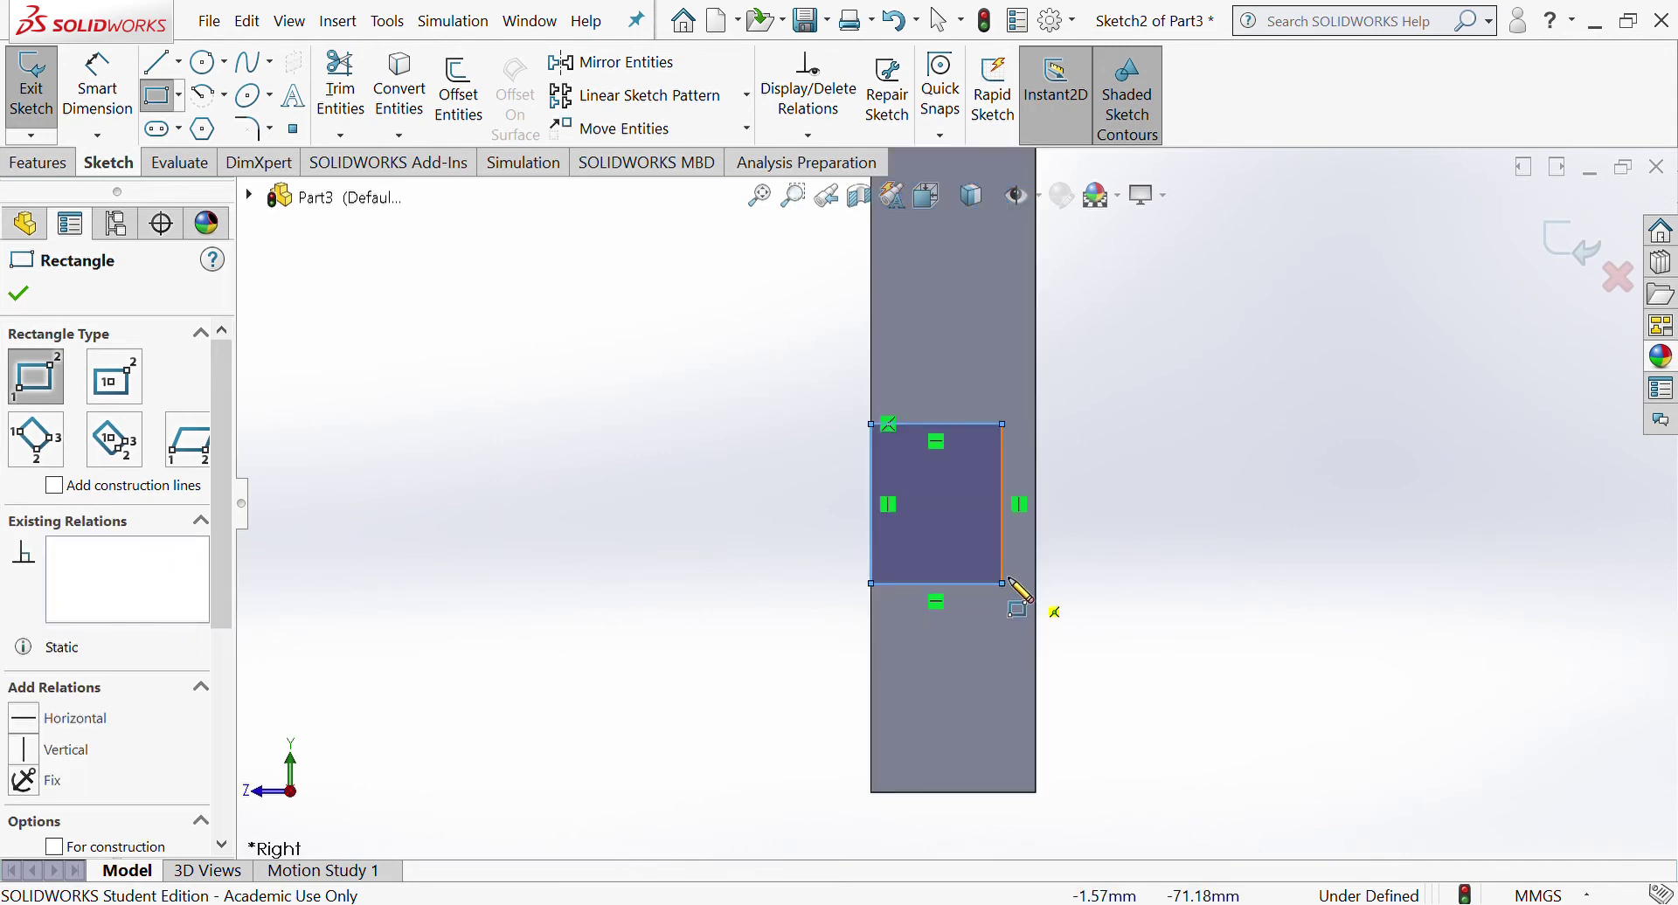
Step: Dimension the new rectangle's upper edge to 4.5 mm and its inner vertical side to 6 mm
left_click(98, 87)
left_click(943, 426)
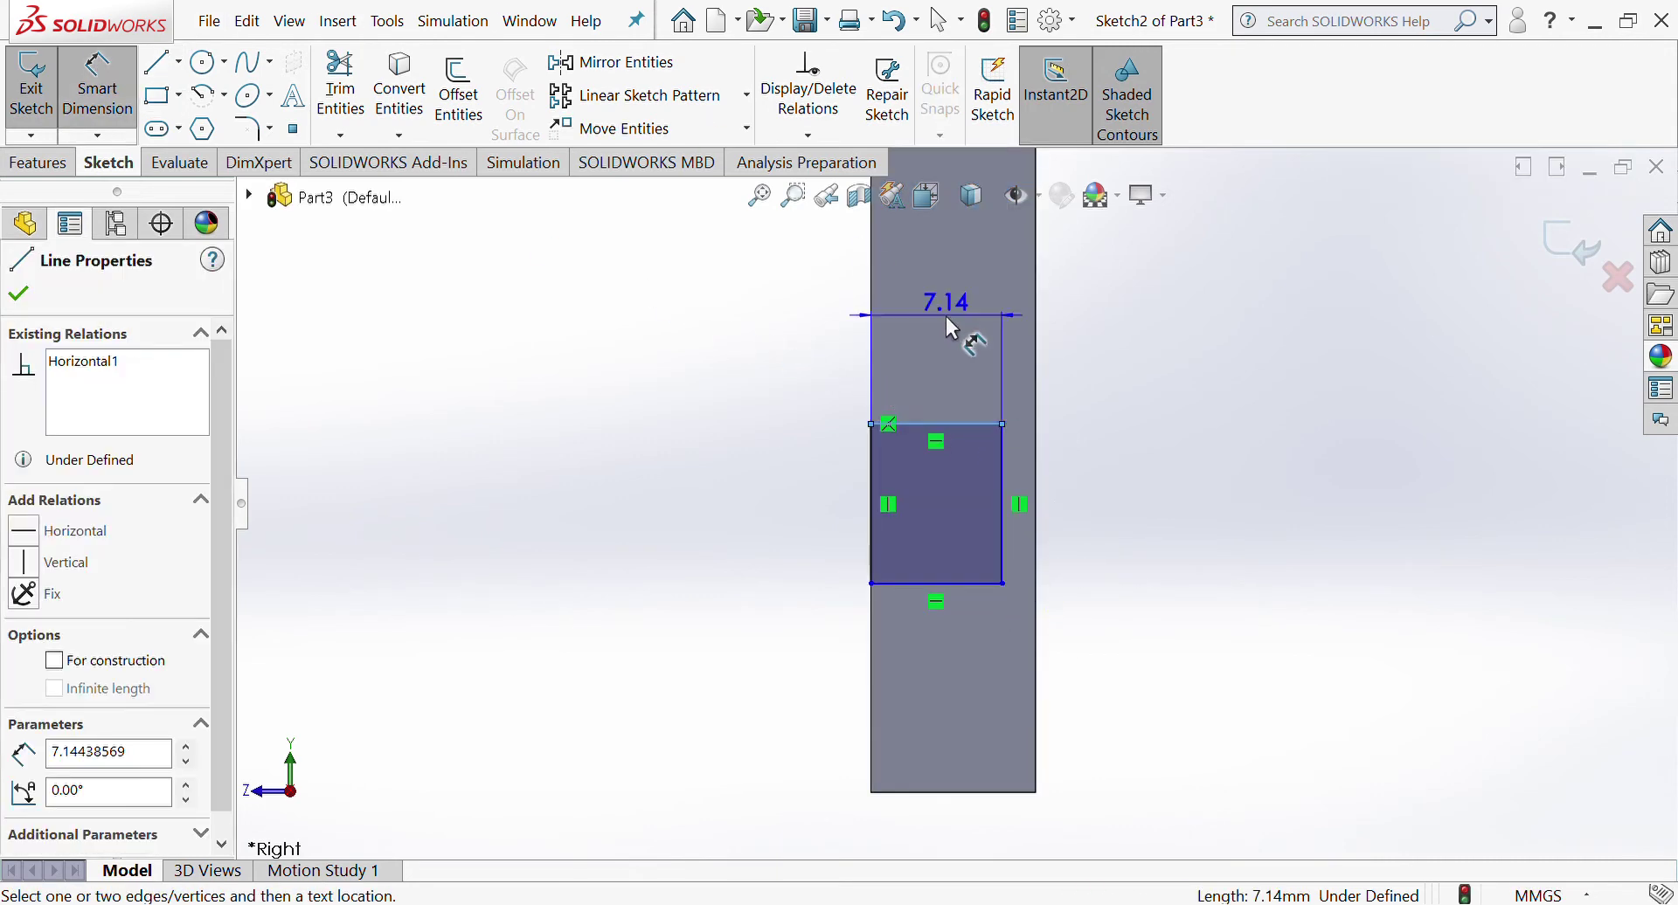
left_click(948, 316)
type("4.5")
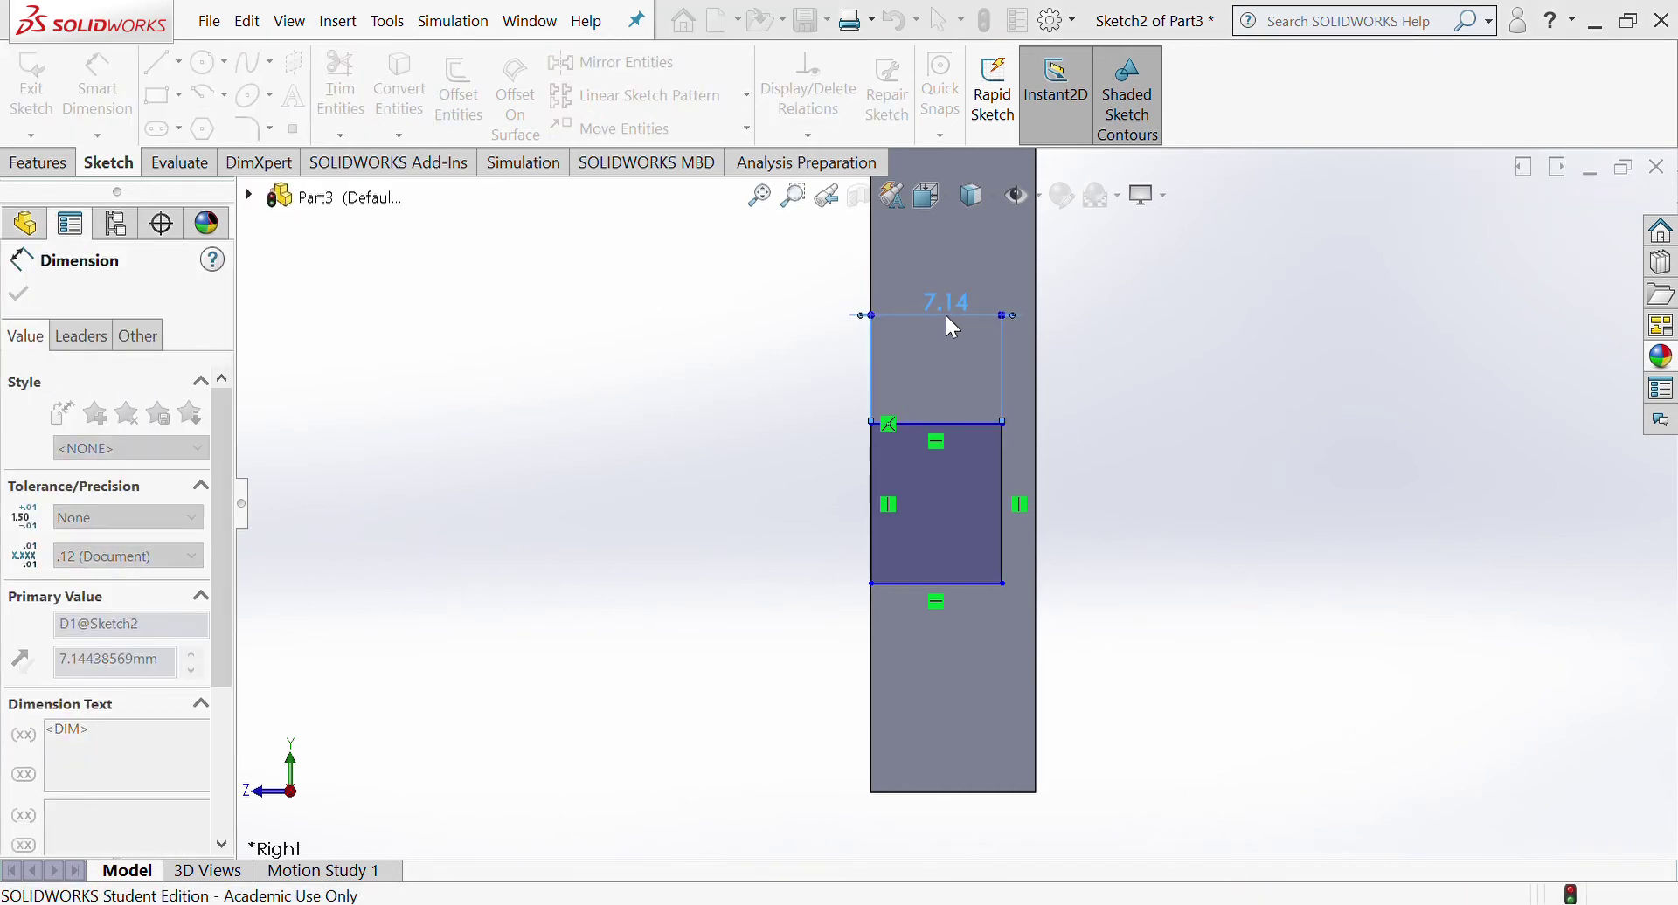
key("Return")
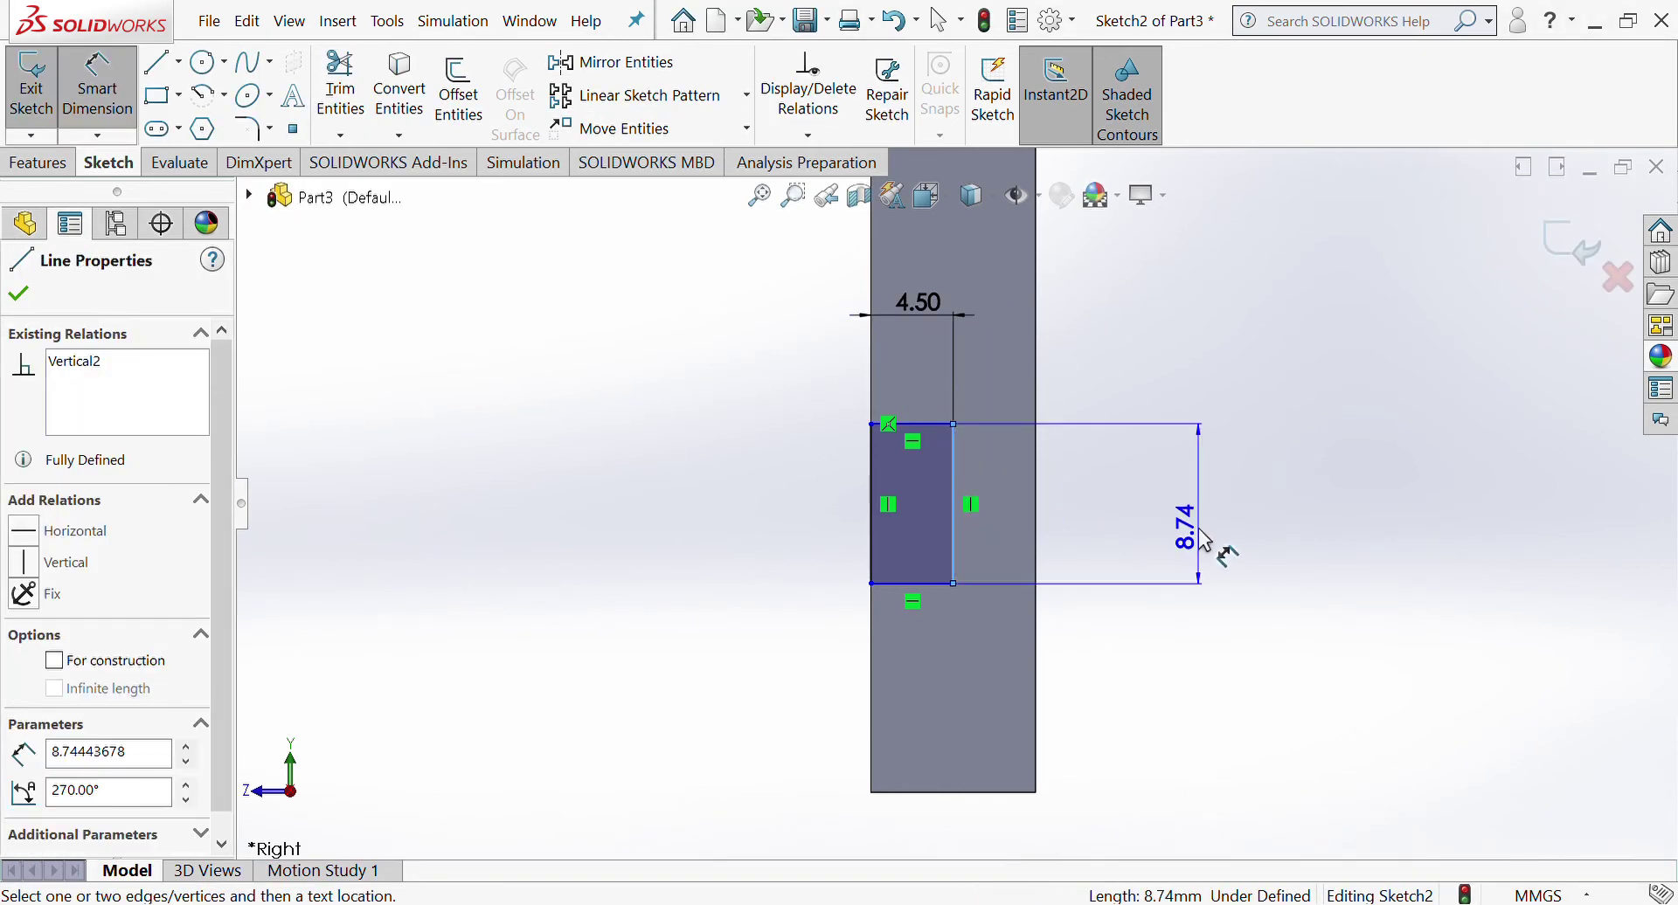
left_click(1206, 540)
type("6.00mm")
key("Return")
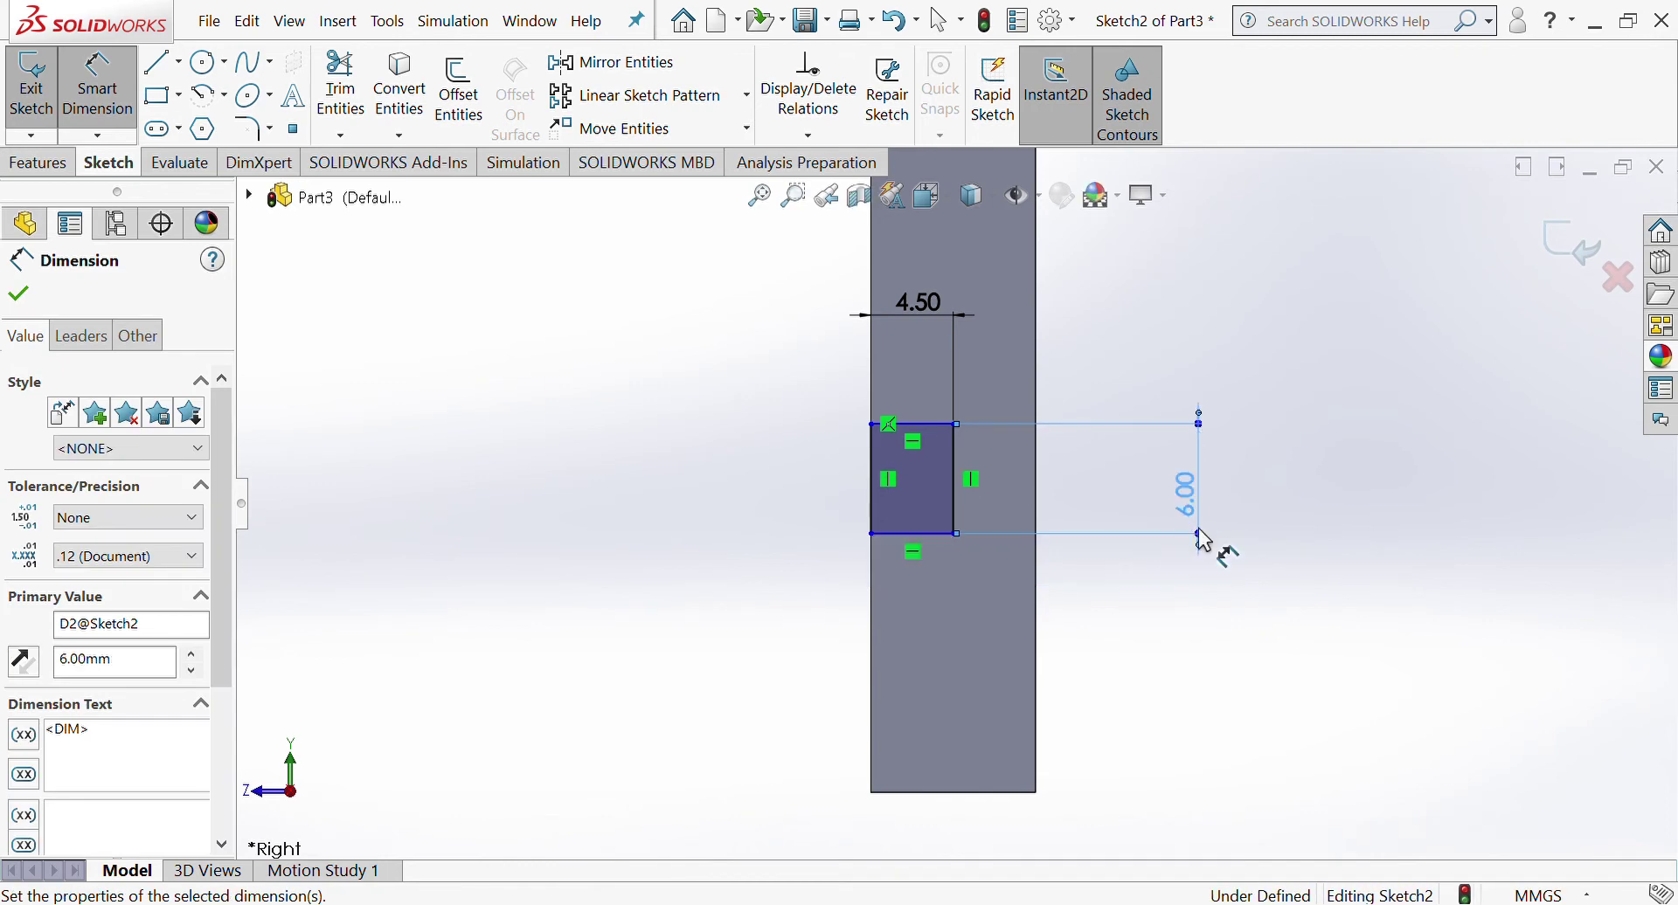
Step: Dimension the distance from the small rectangle's lower edge to the plate's bottom edge as 10 mm
left_click(966, 792)
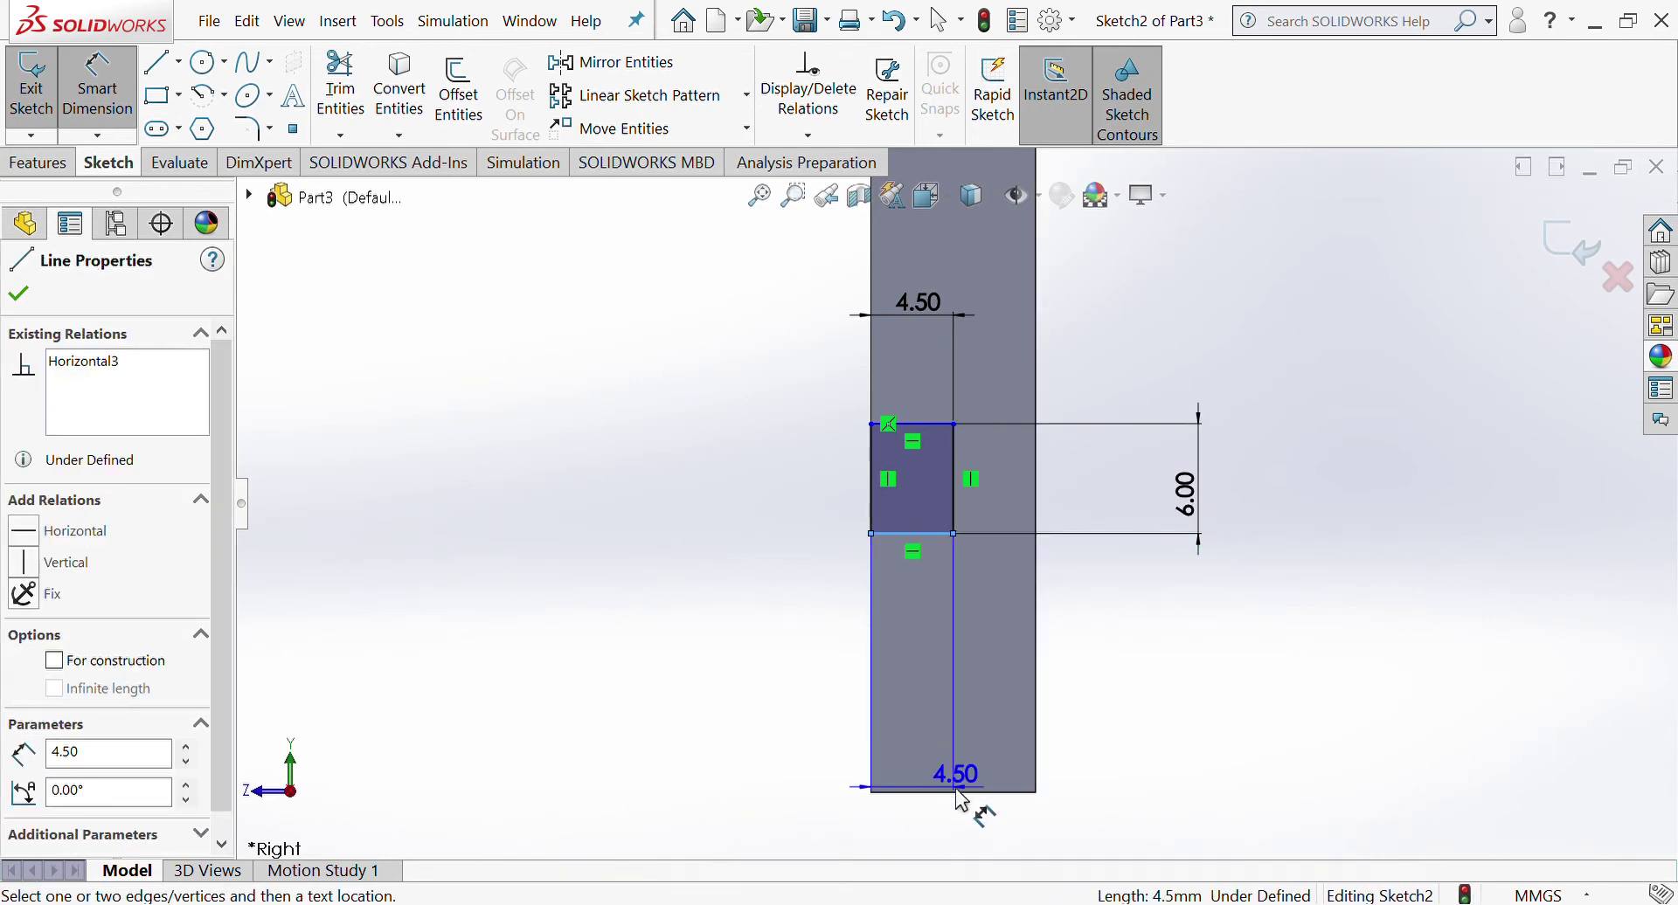
left_click(1303, 723)
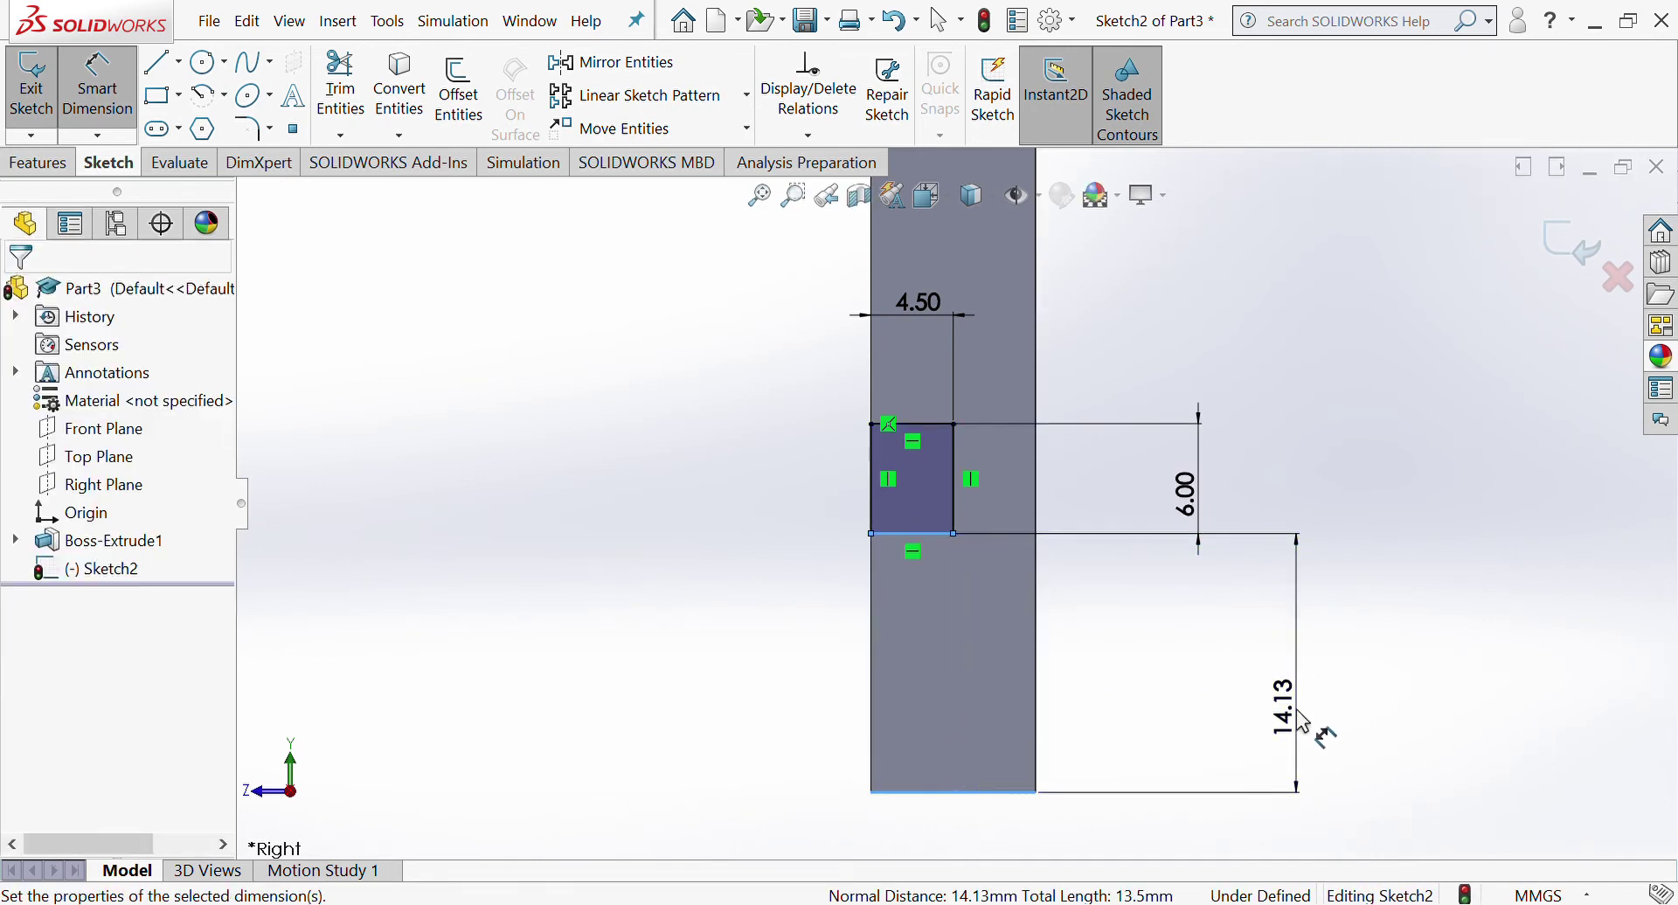
type("10")
key("Return")
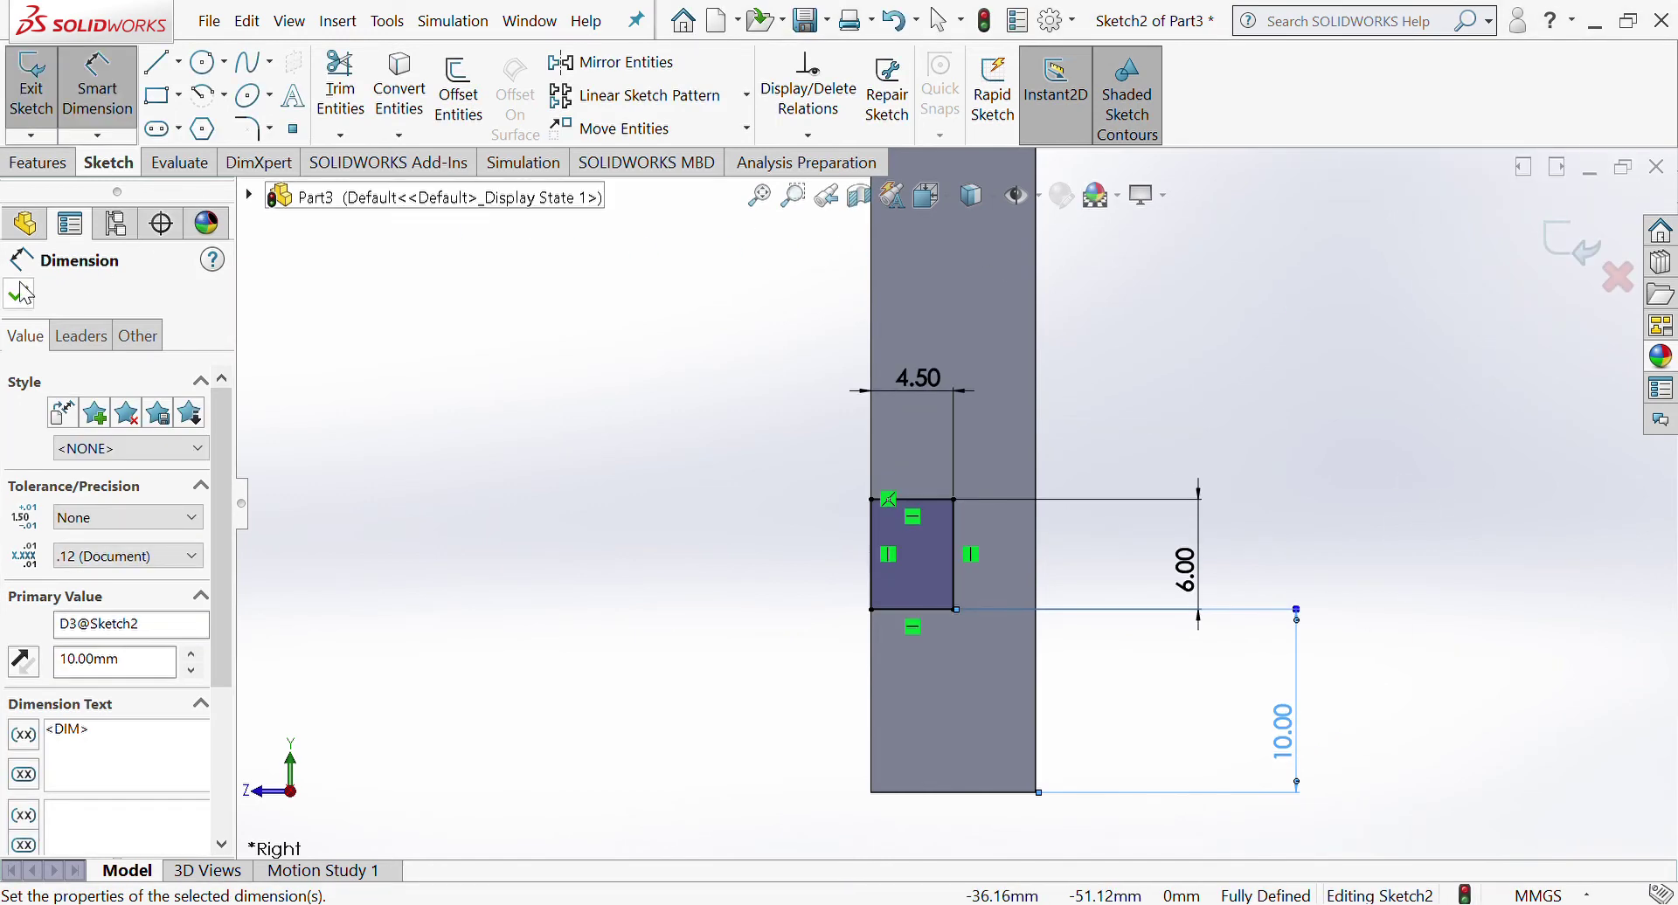
Step: Cut the 4.5 x 6 mm rectangle Through All to form the groove across the plate
left_click(37, 162)
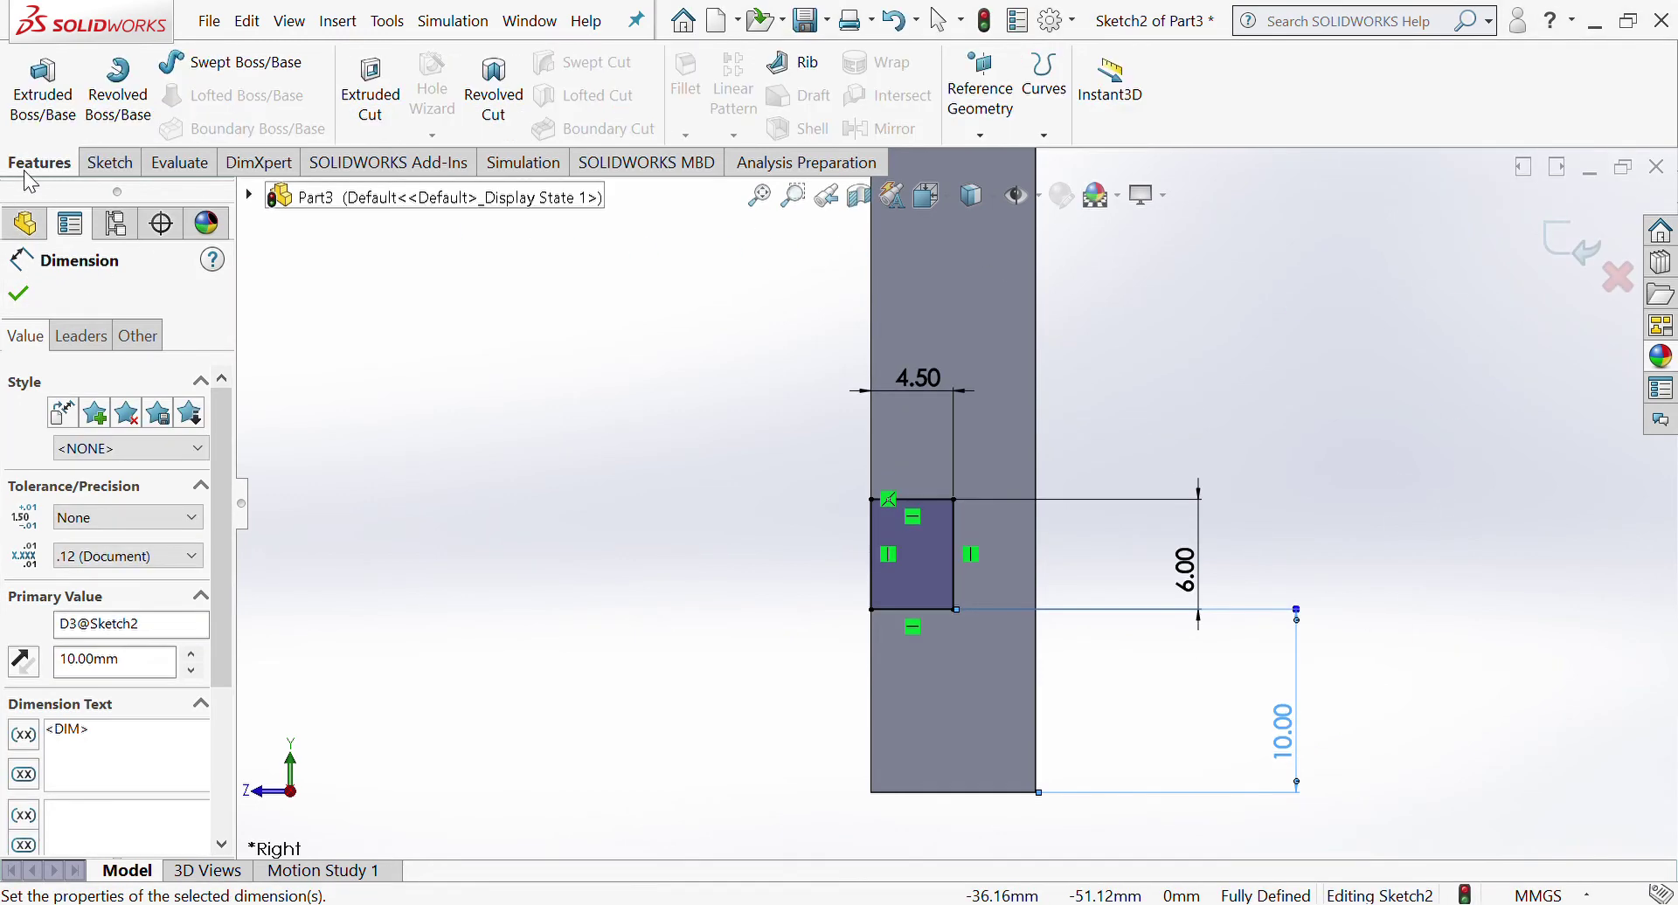
left_click(371, 83)
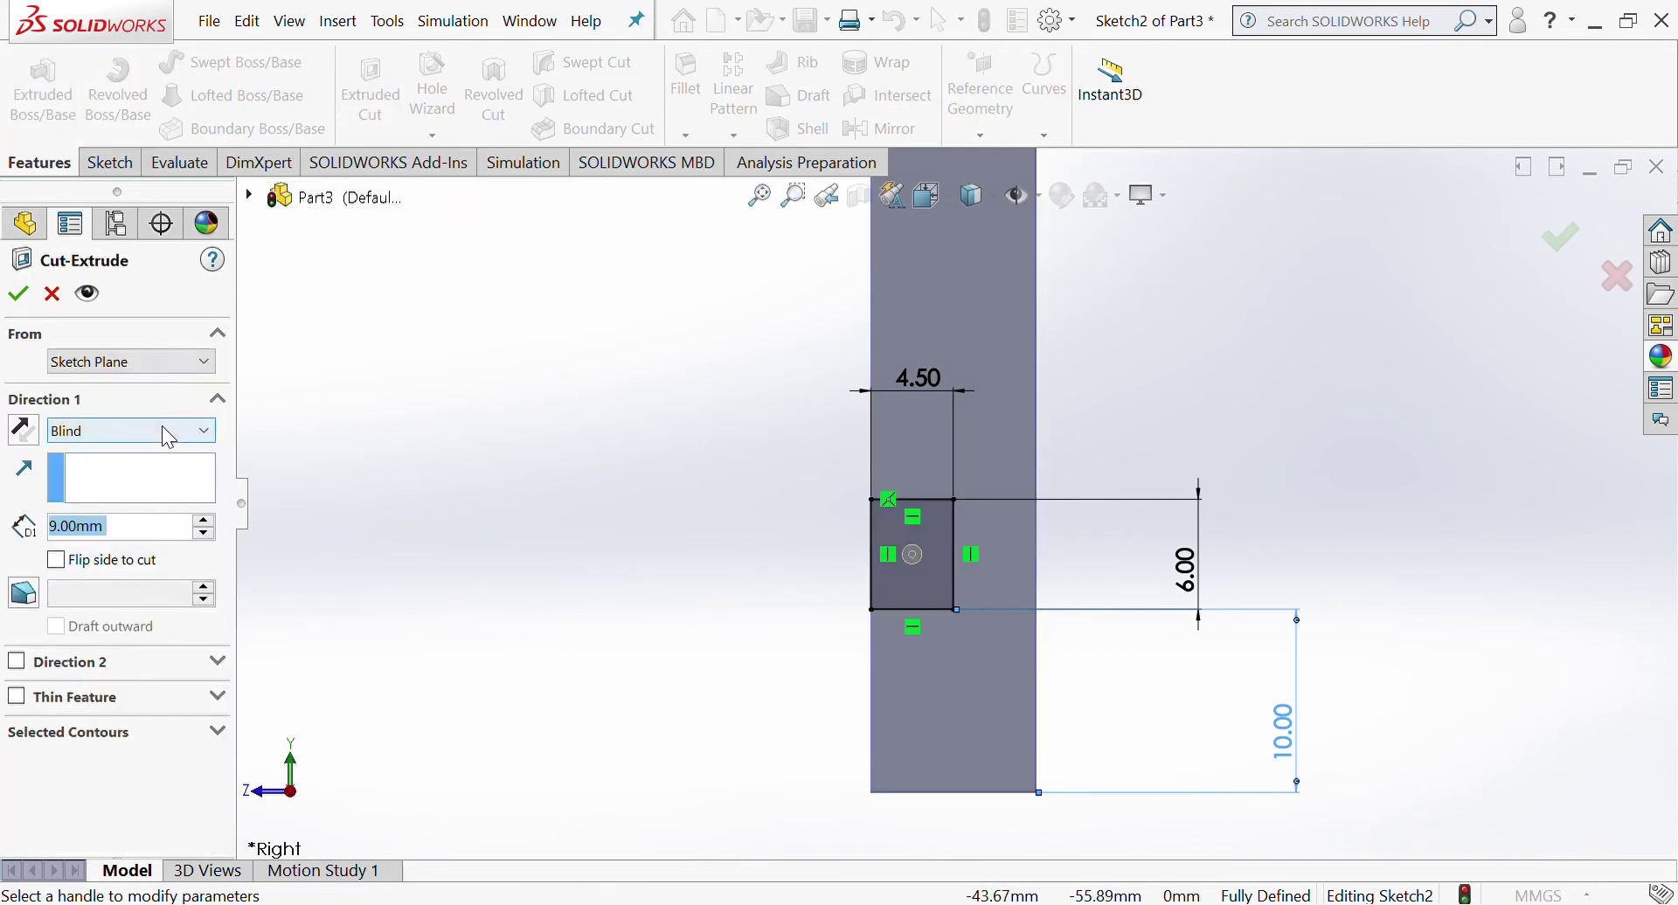
left_click(165, 430)
left_click(170, 477)
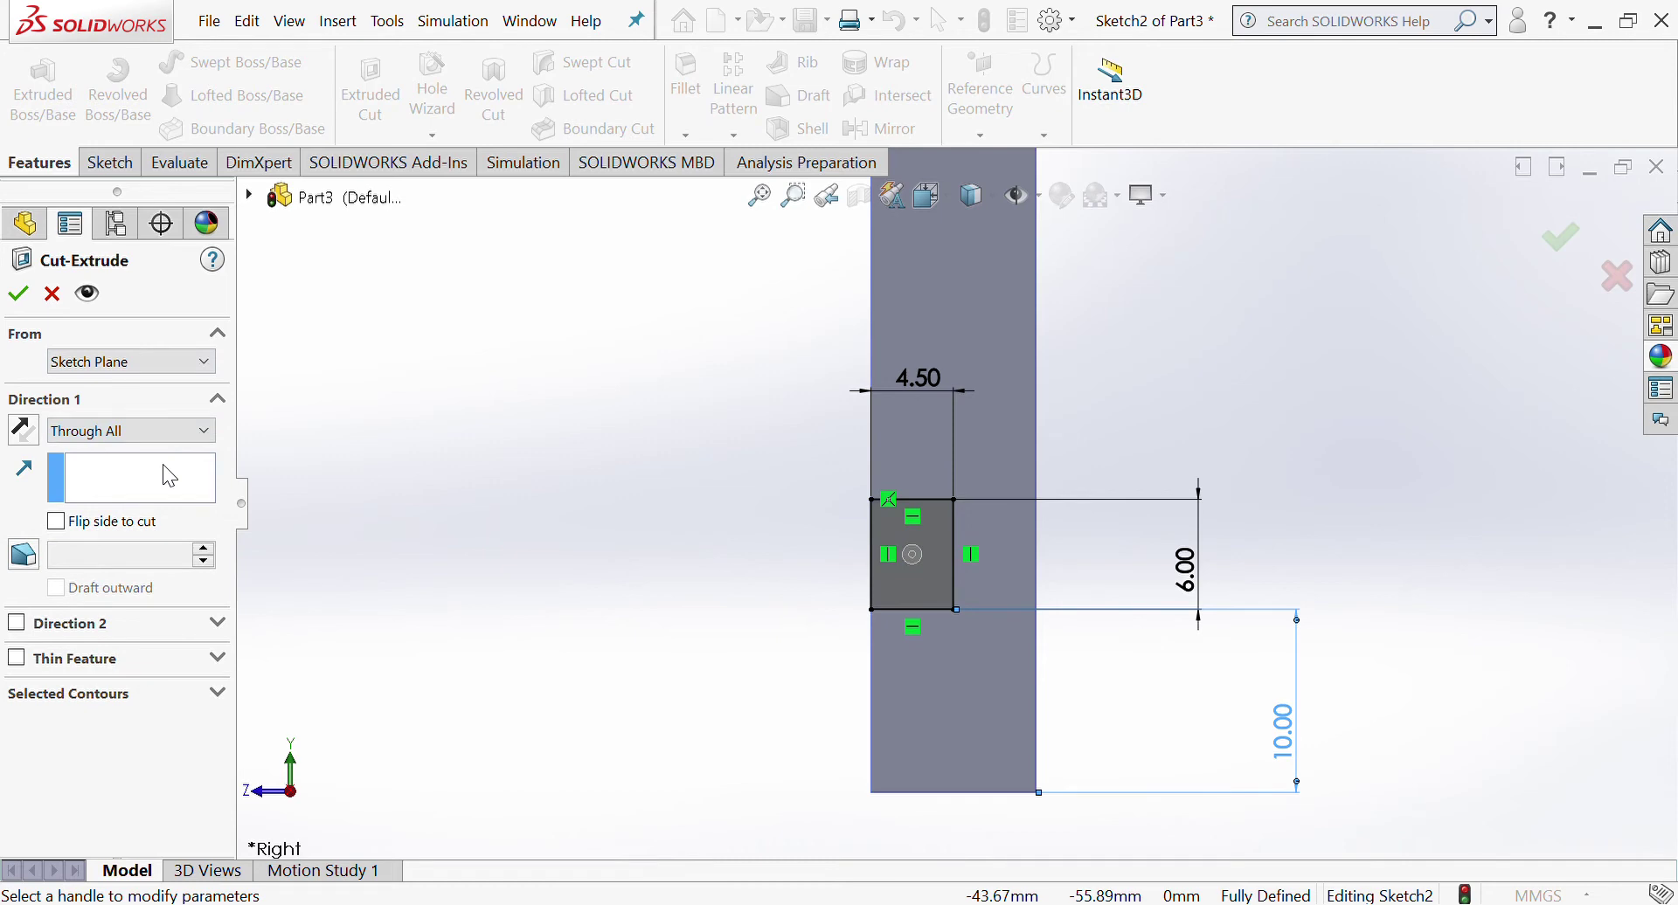
left_click(17, 293)
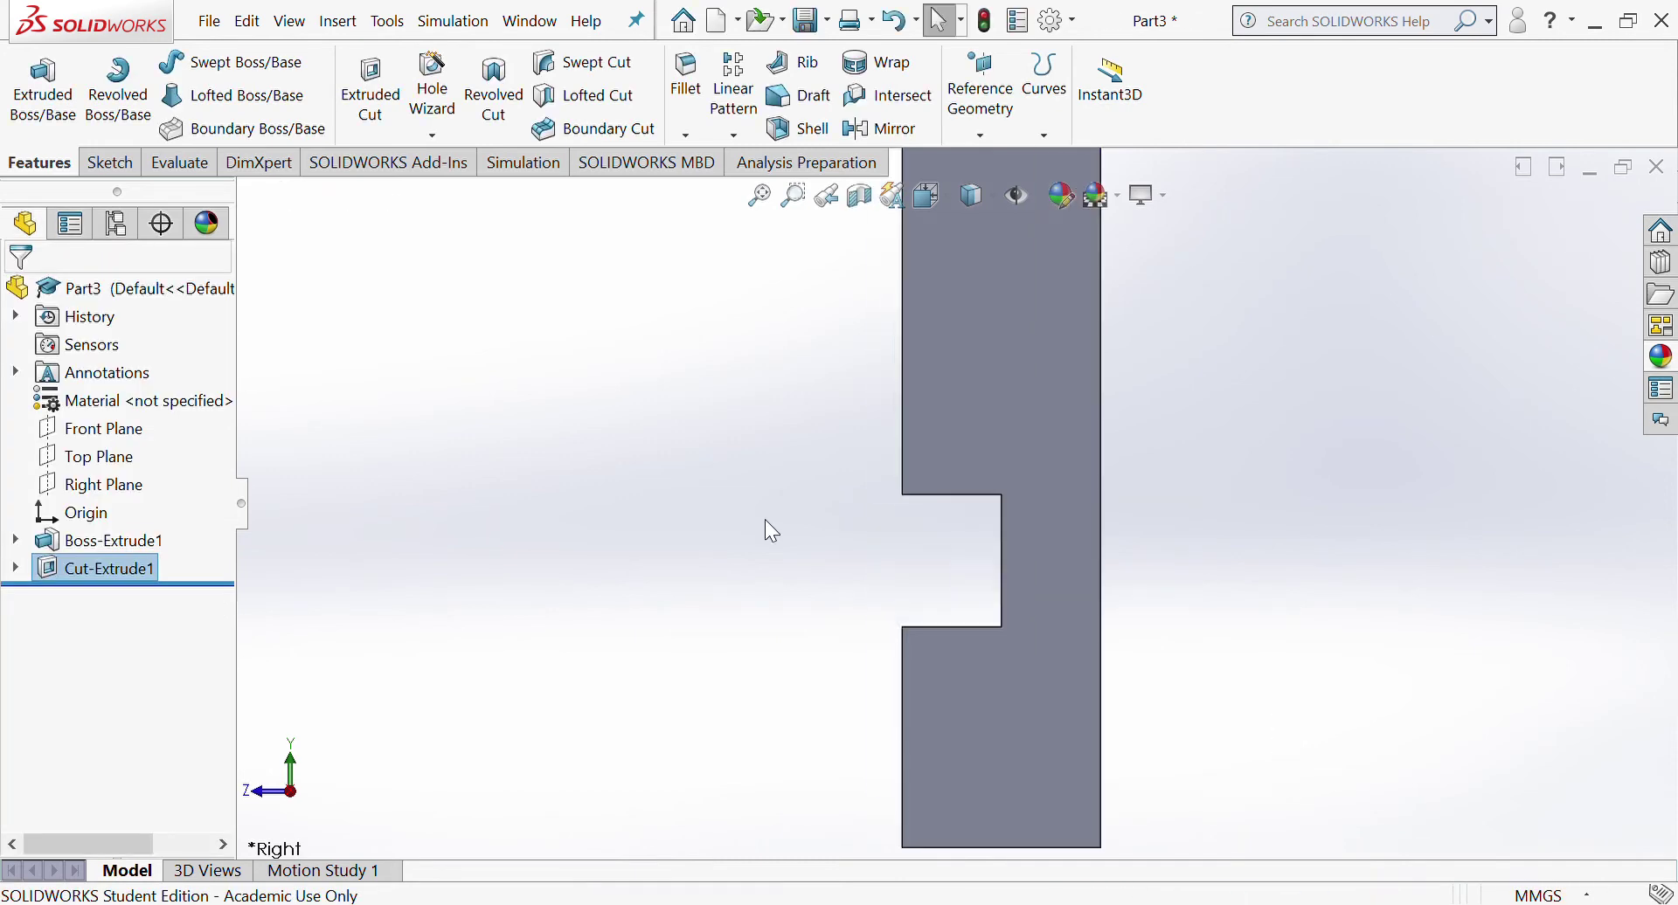
key("f")
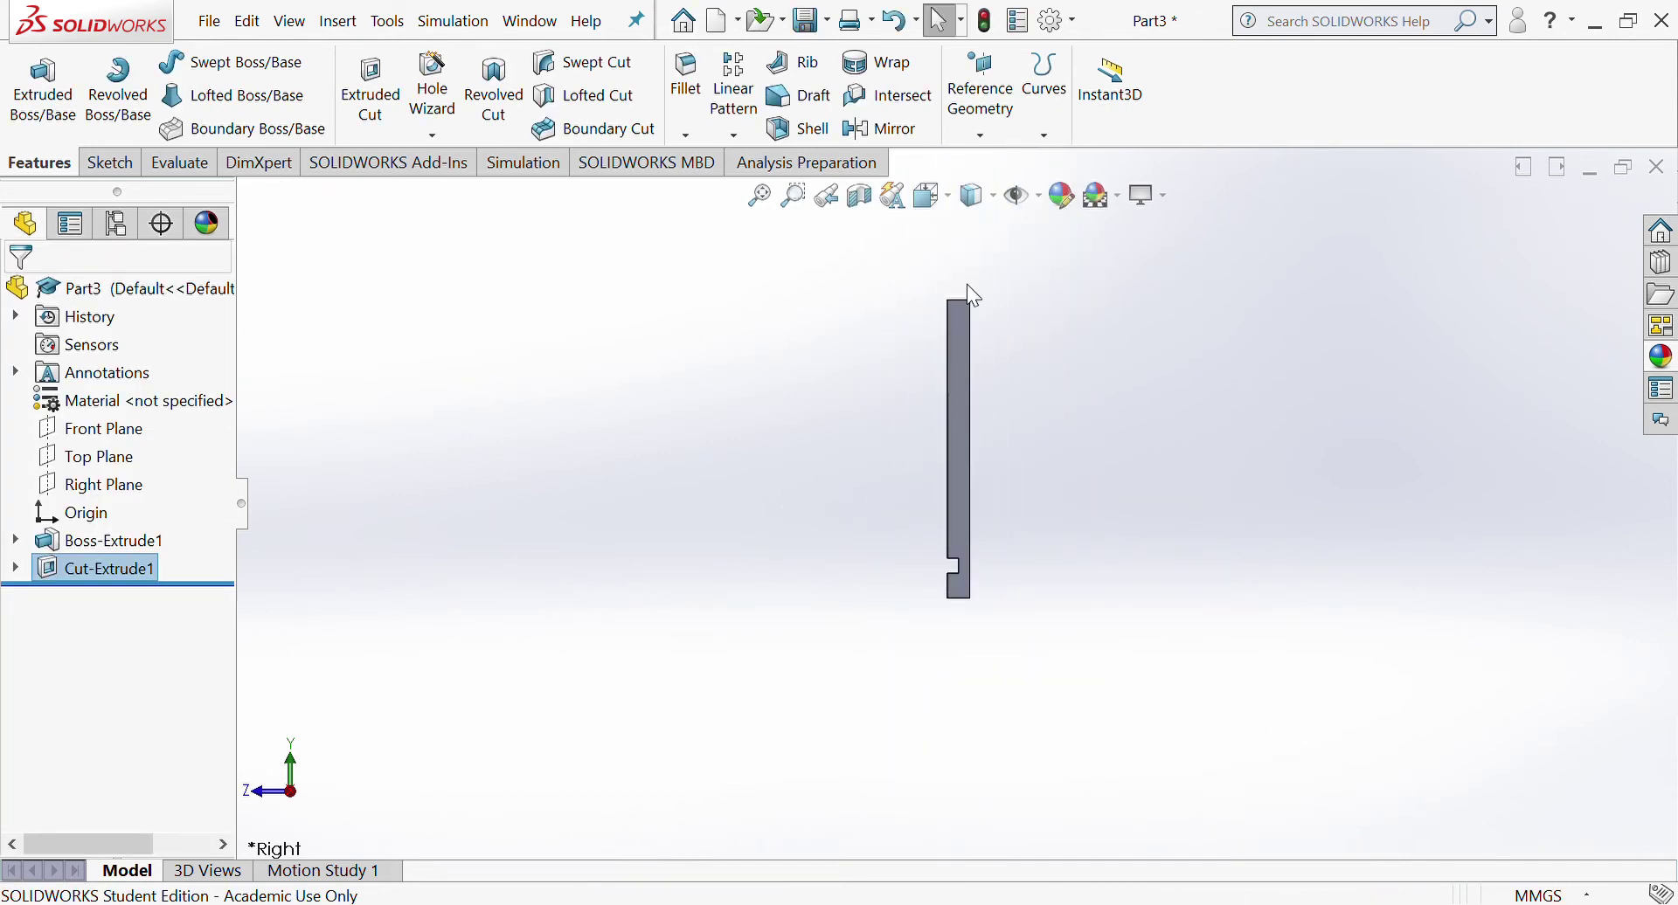
scroll(967, 285, "down", 2)
scroll(968, 587, "down", 2)
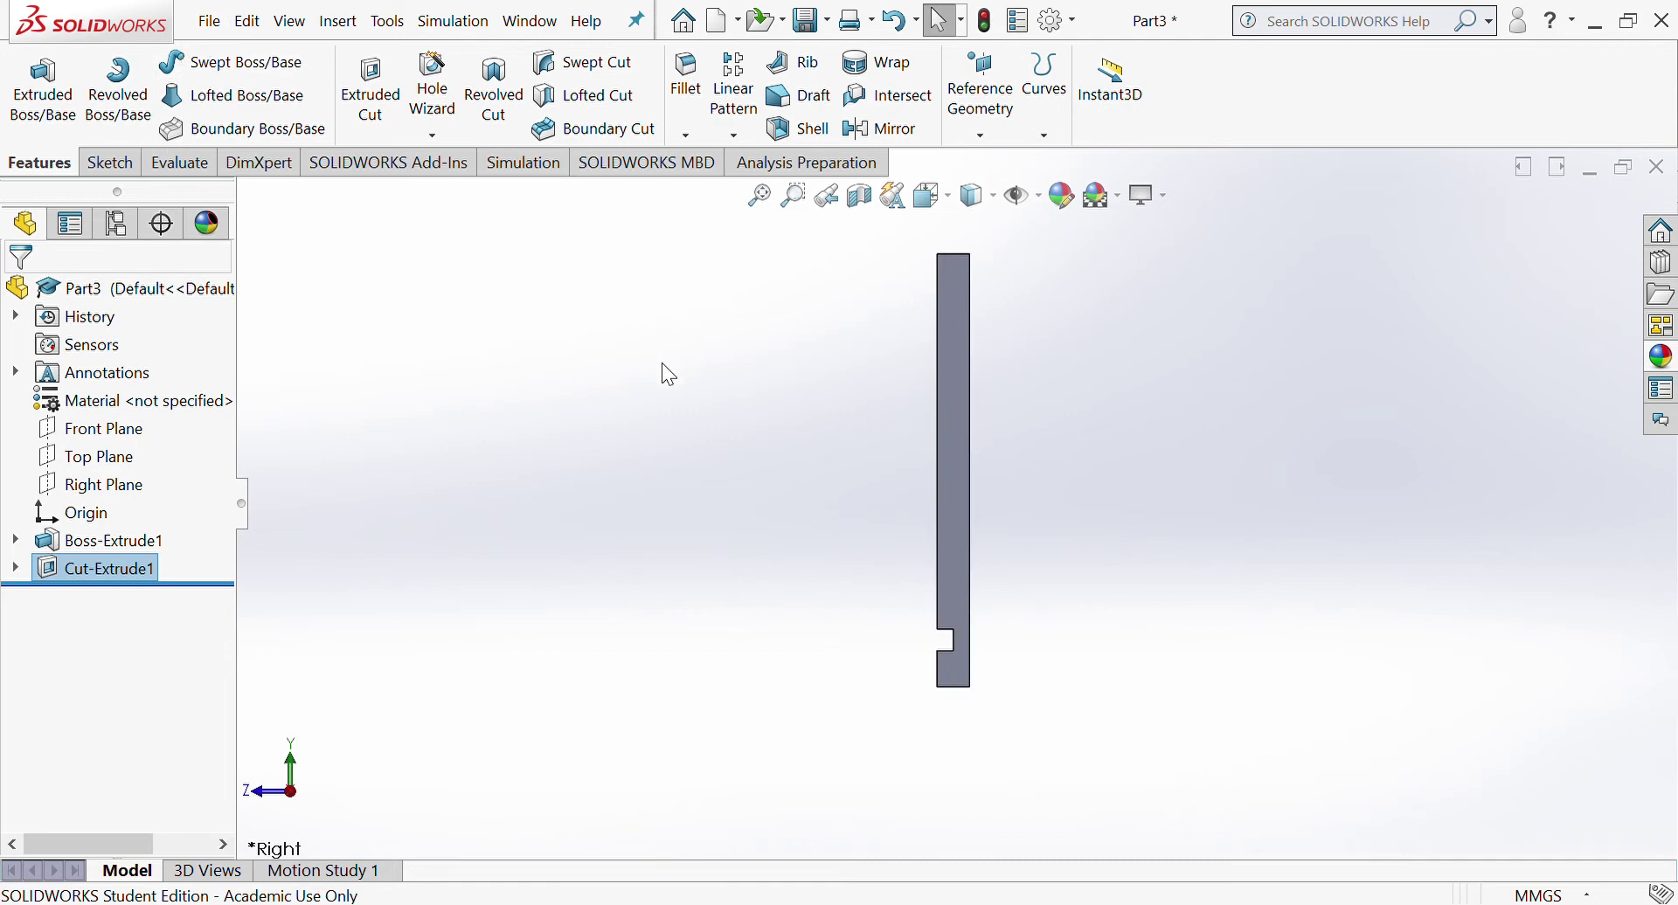
middle_click_drag(669, 375, 847, 460)
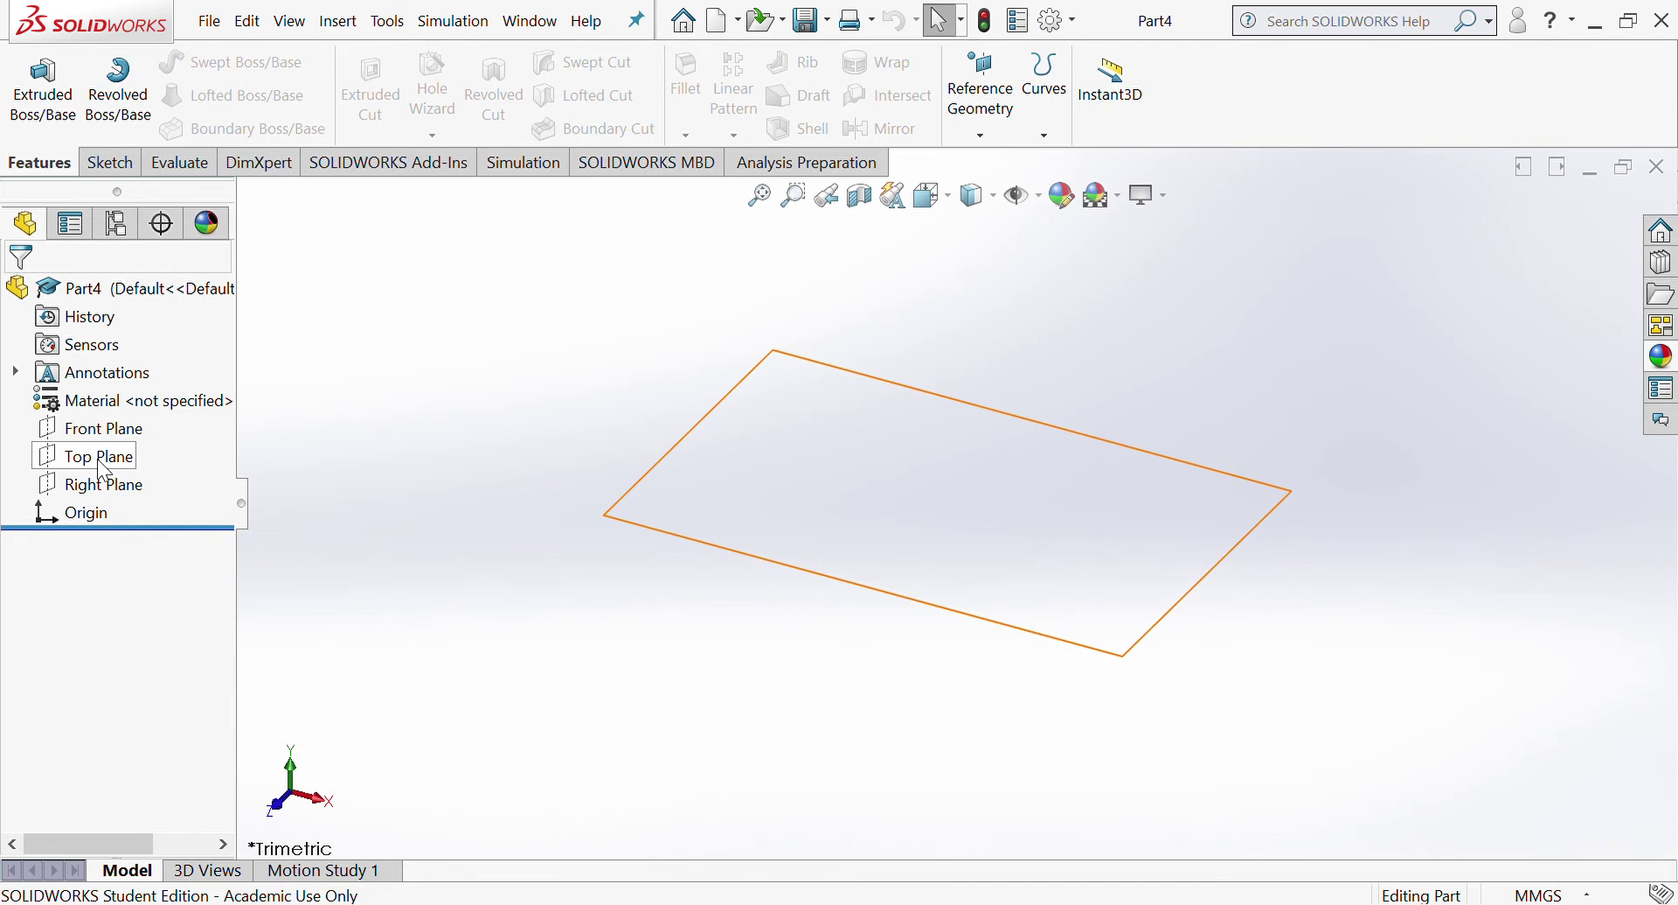
Step: Sketch a corner rectangle about 91 mm wide around the origin on the Top Plane of the new part
left_click(103, 469)
key("space")
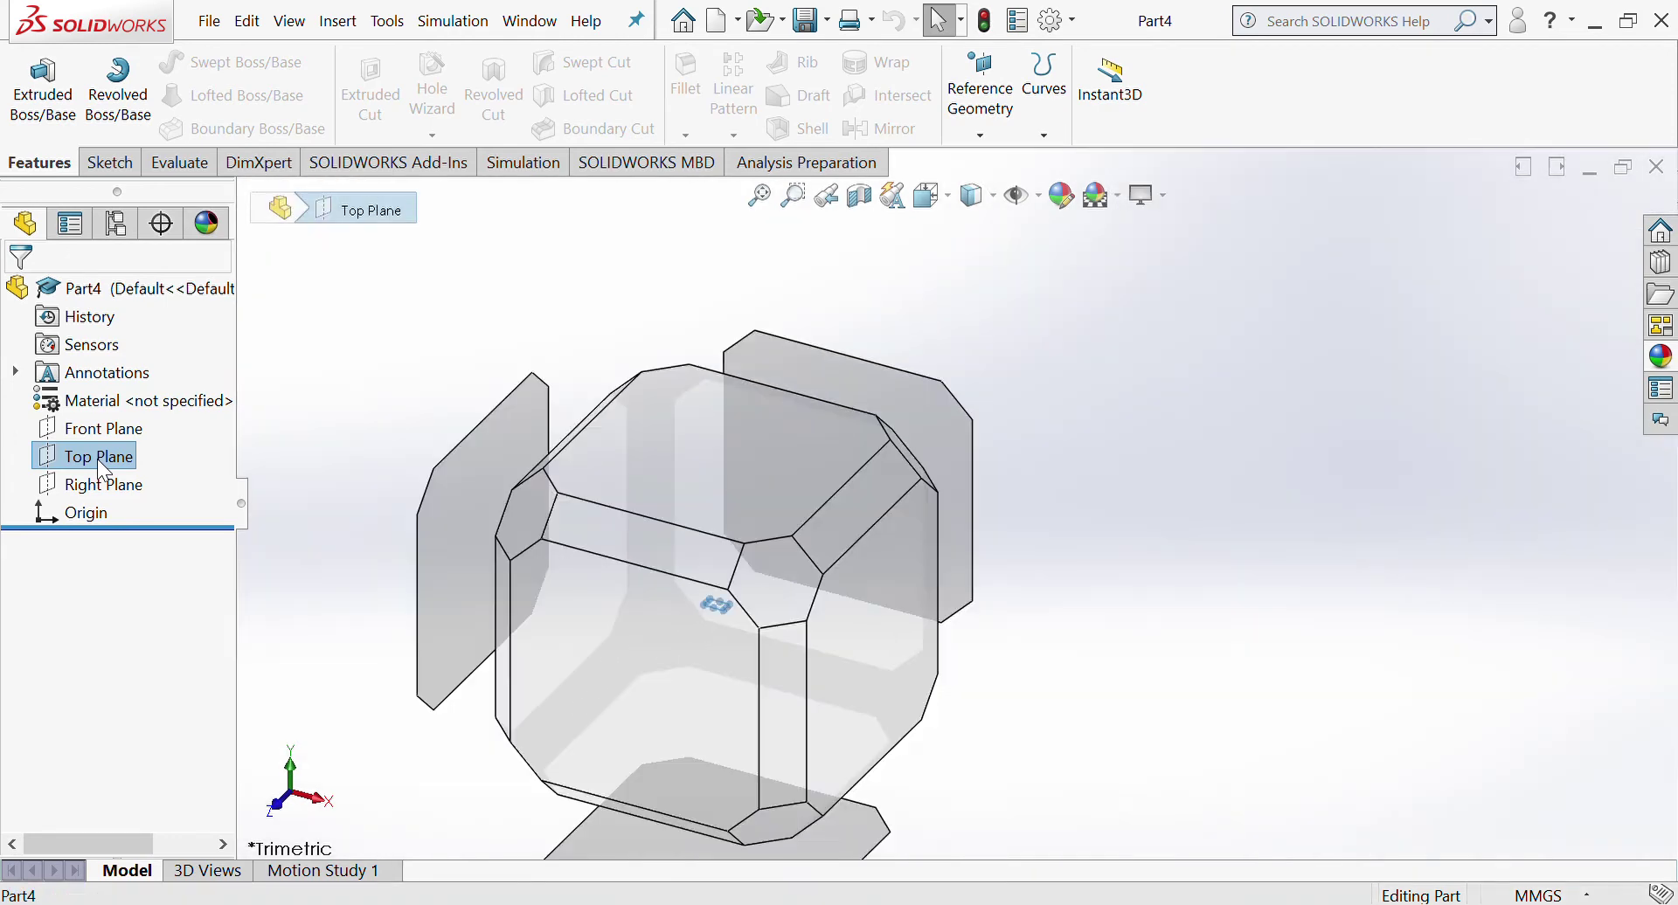
left_click(726, 485)
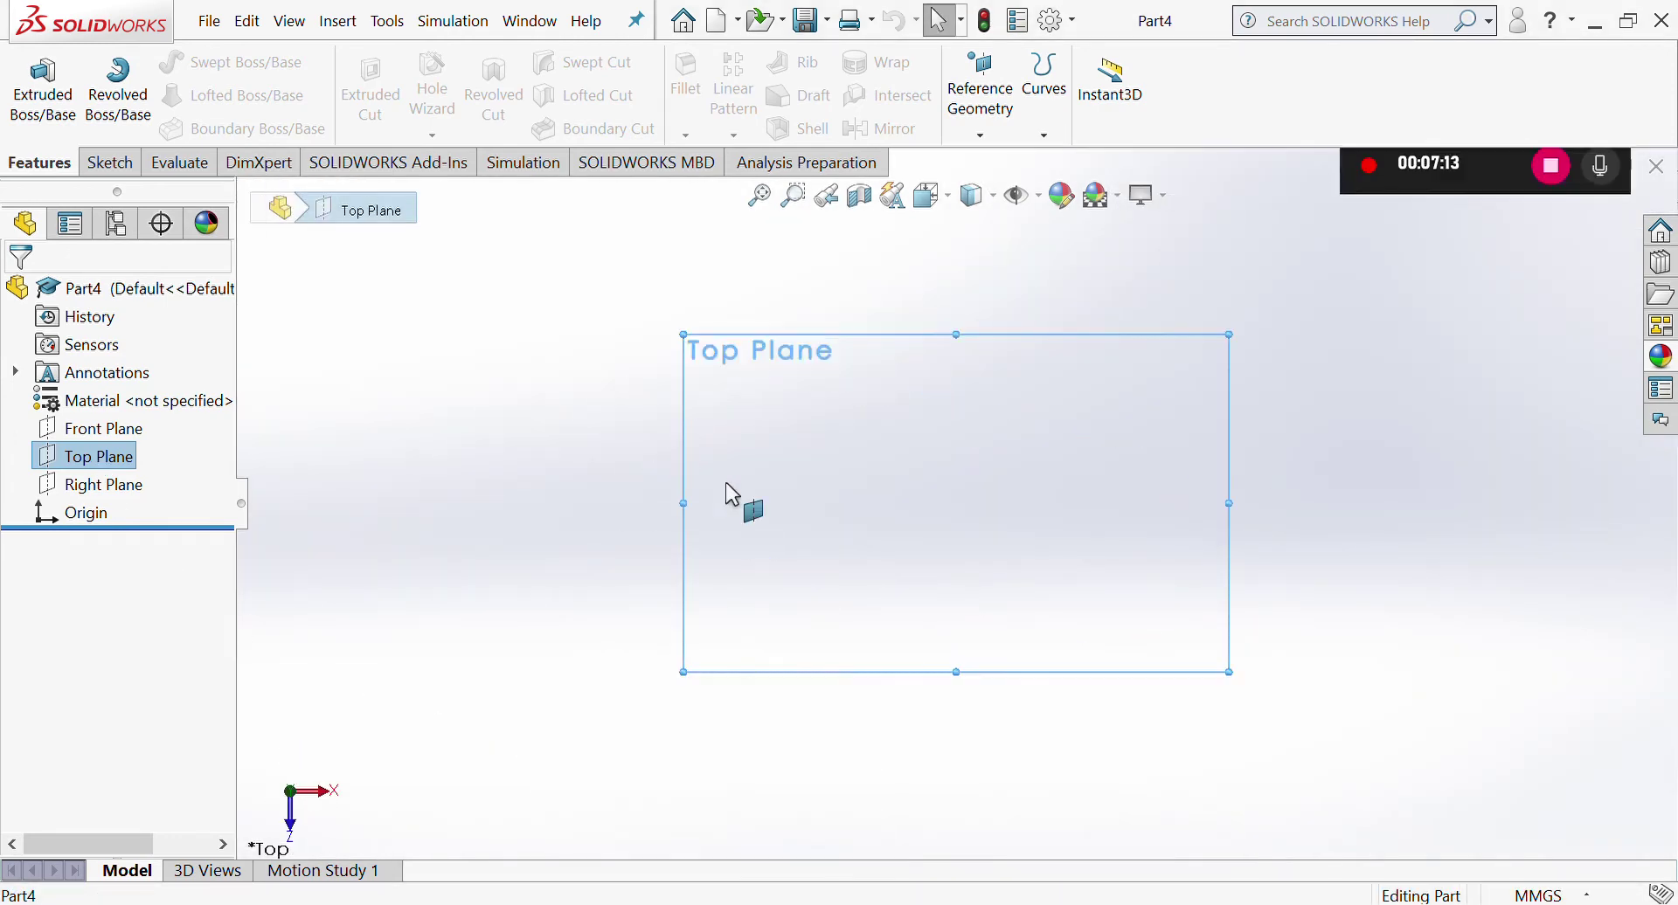
left_click(112, 163)
left_click(161, 95)
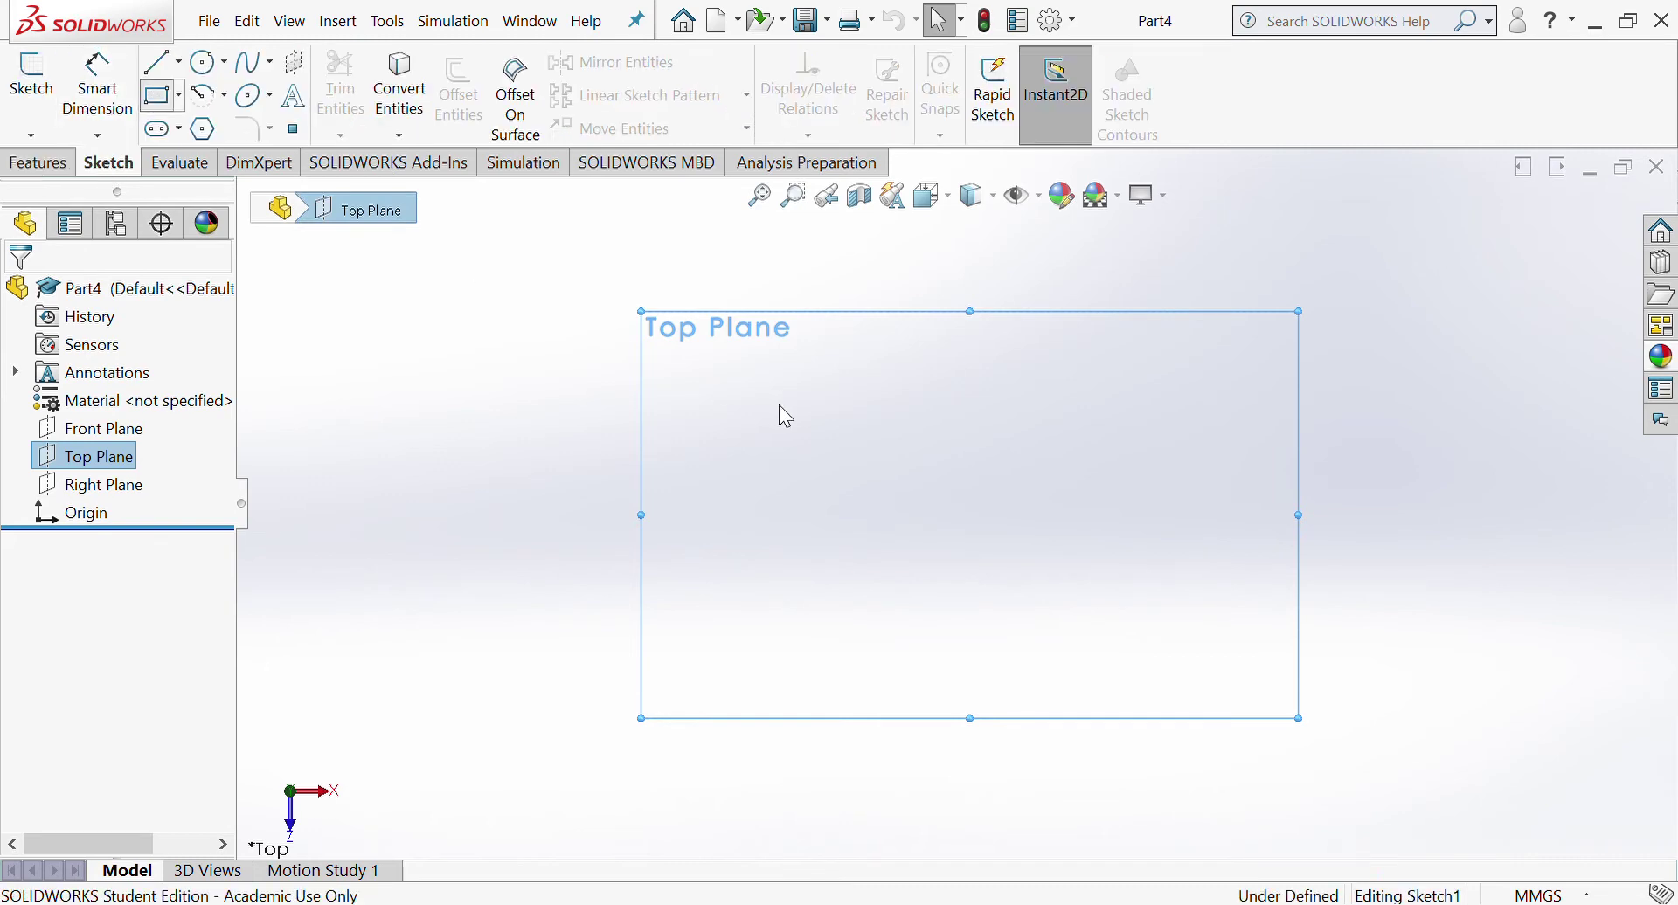
left_click_drag(839, 403, 1176, 719)
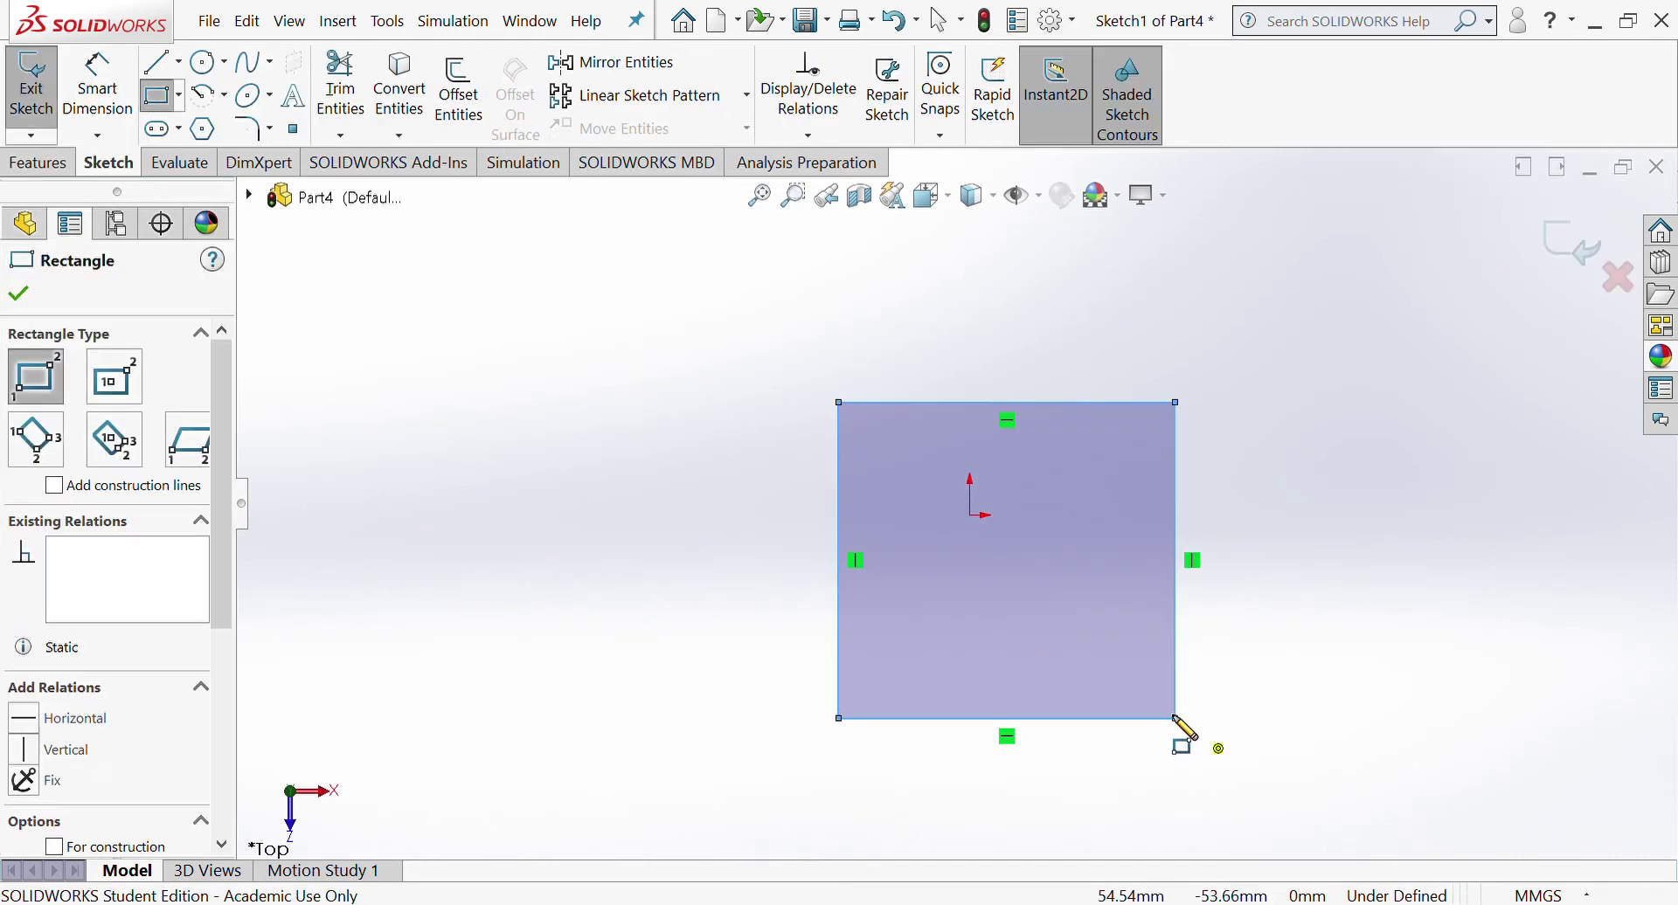
Step: Dimension the rectangle's upper edge and its right side to 51 mm each
left_click(1031, 403)
left_click(1027, 293)
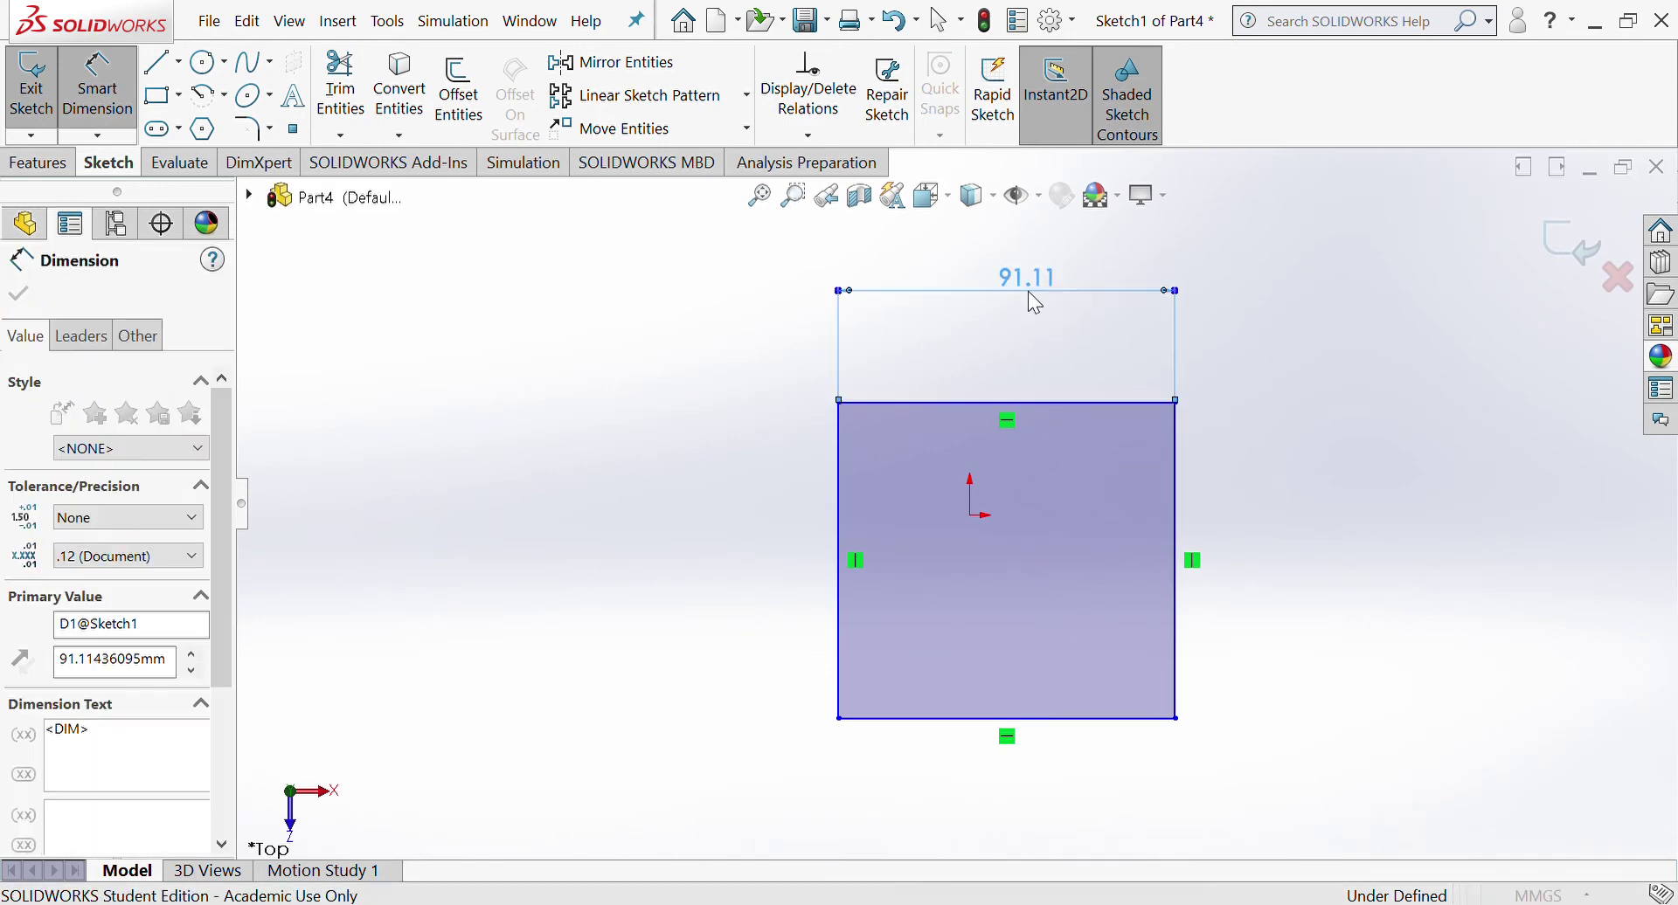
type("51")
key("Return")
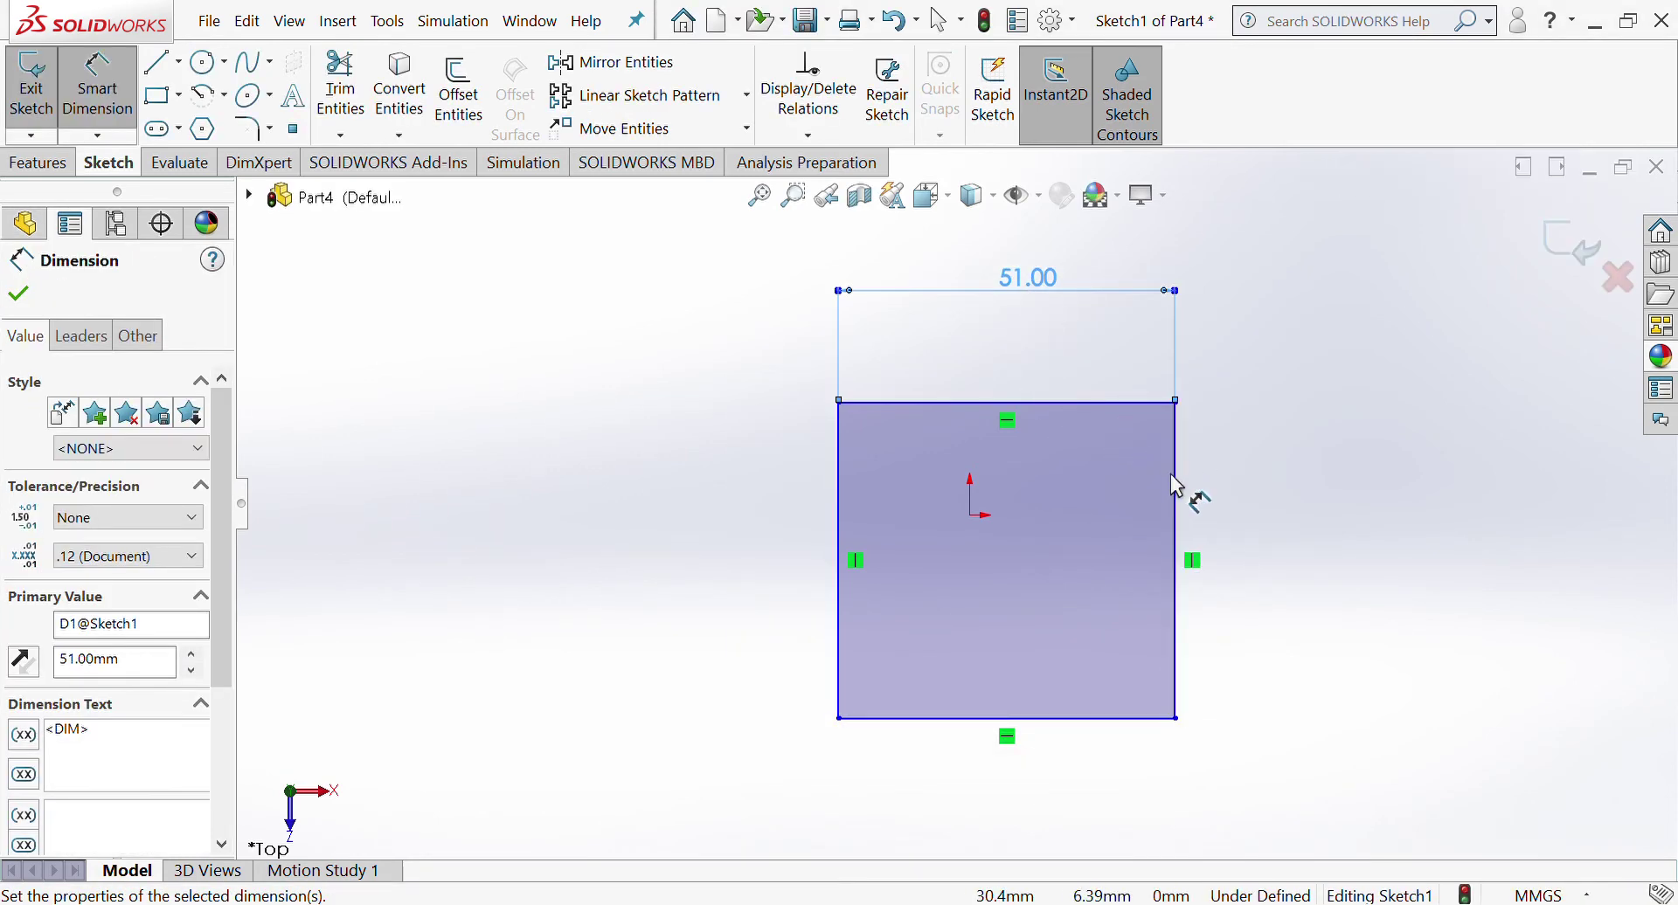
left_click(1177, 483)
left_click(1312, 485)
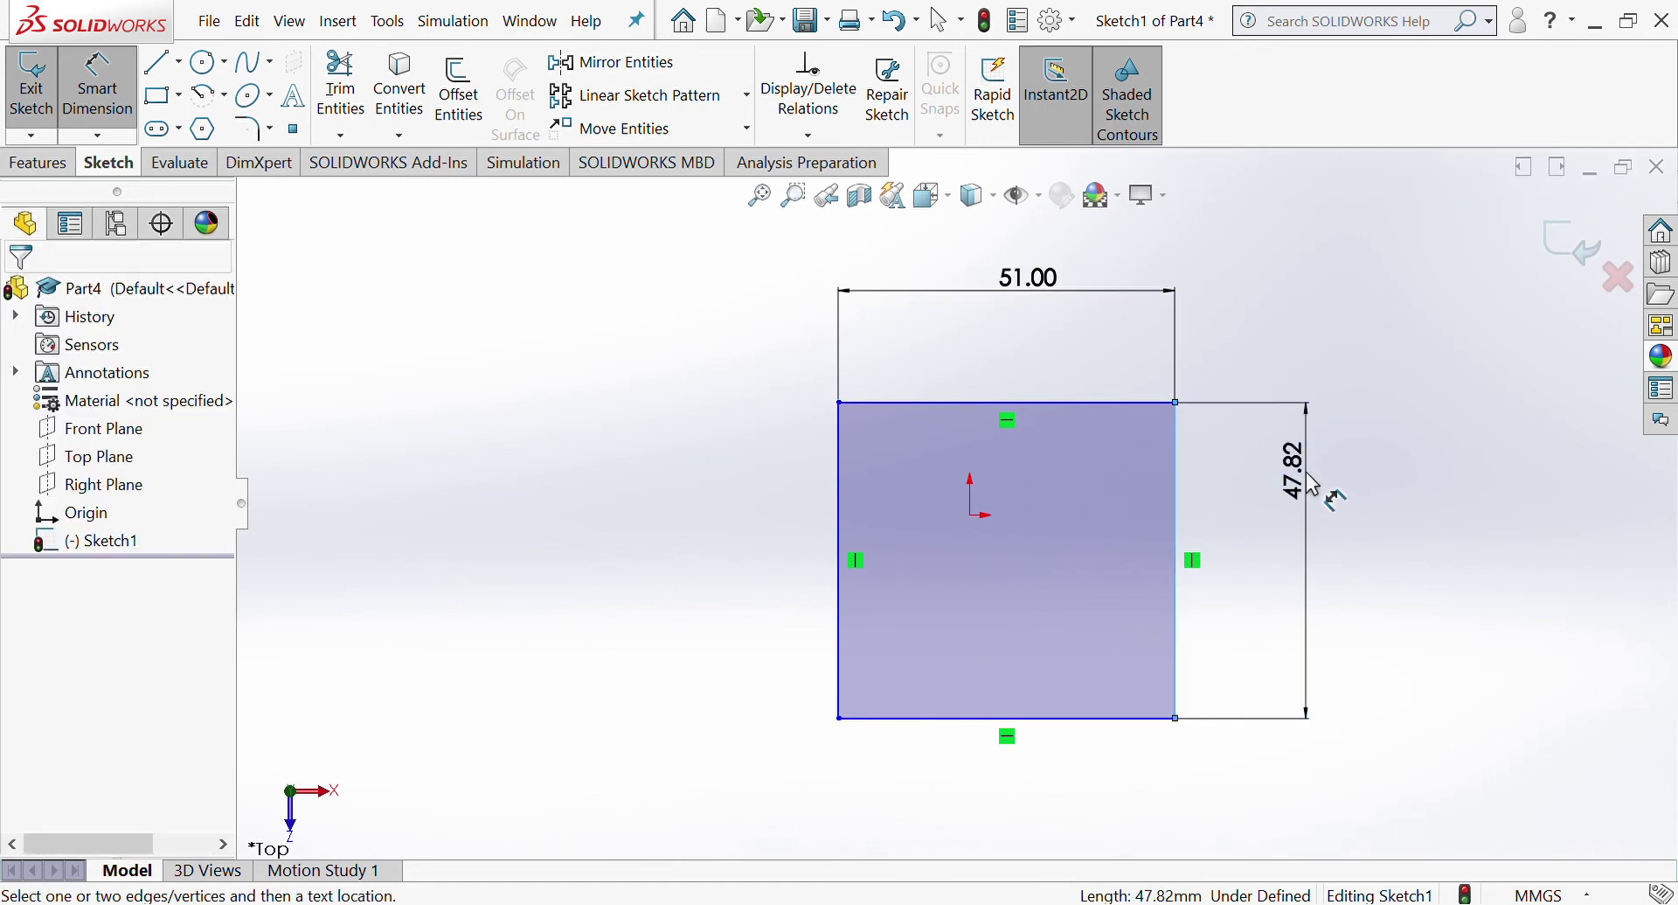
type("51")
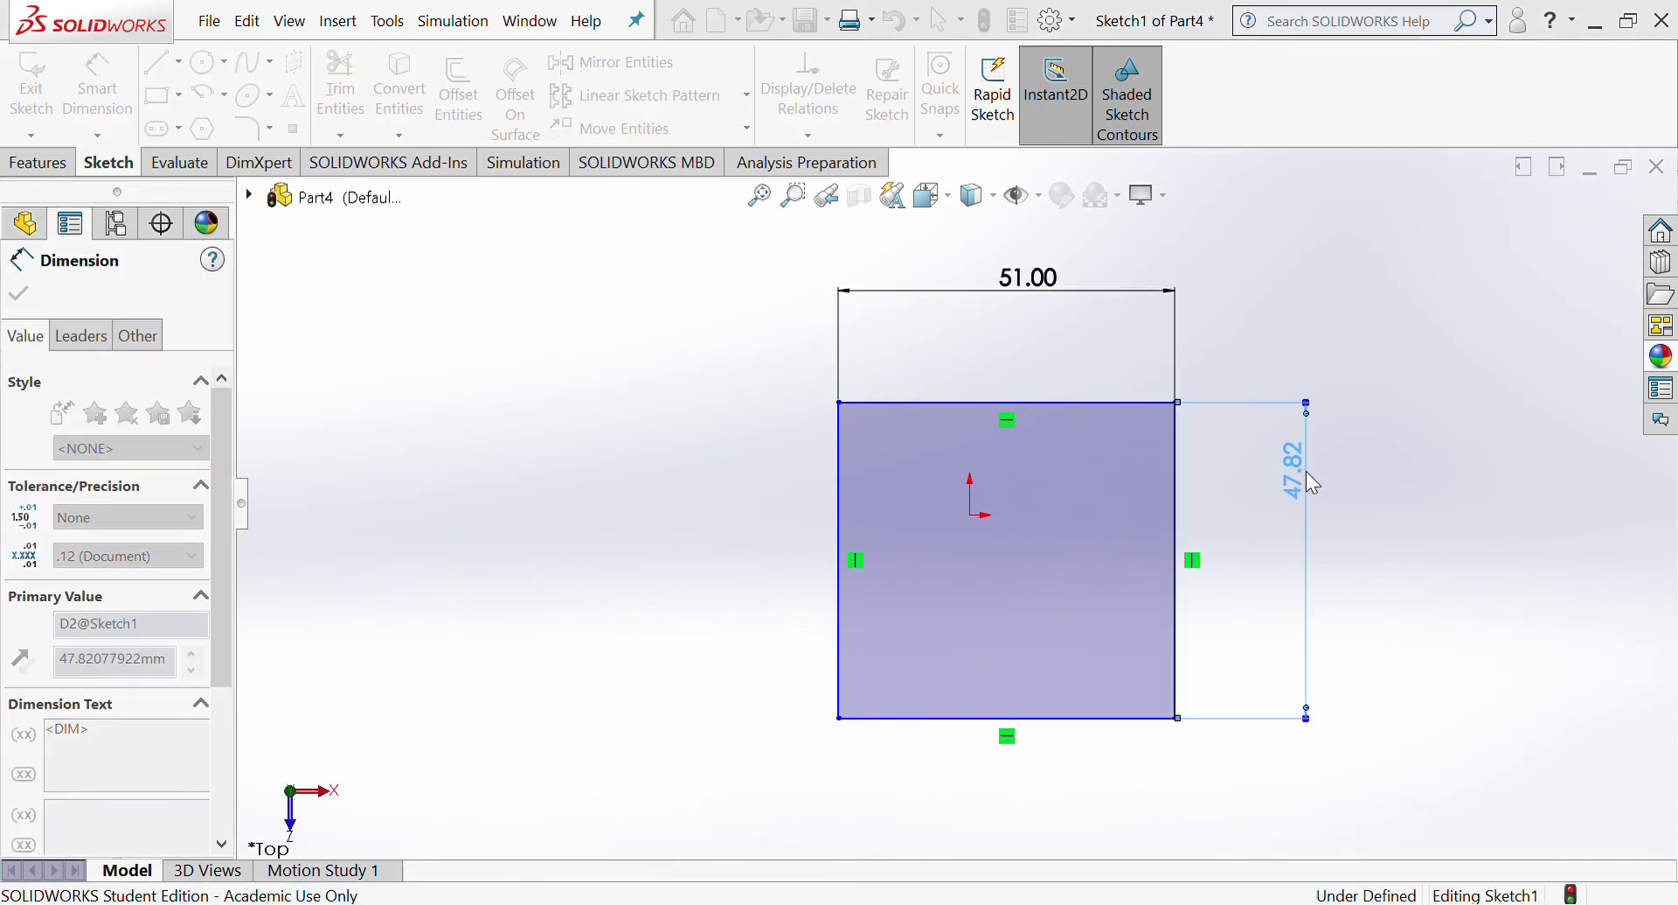
key("Return")
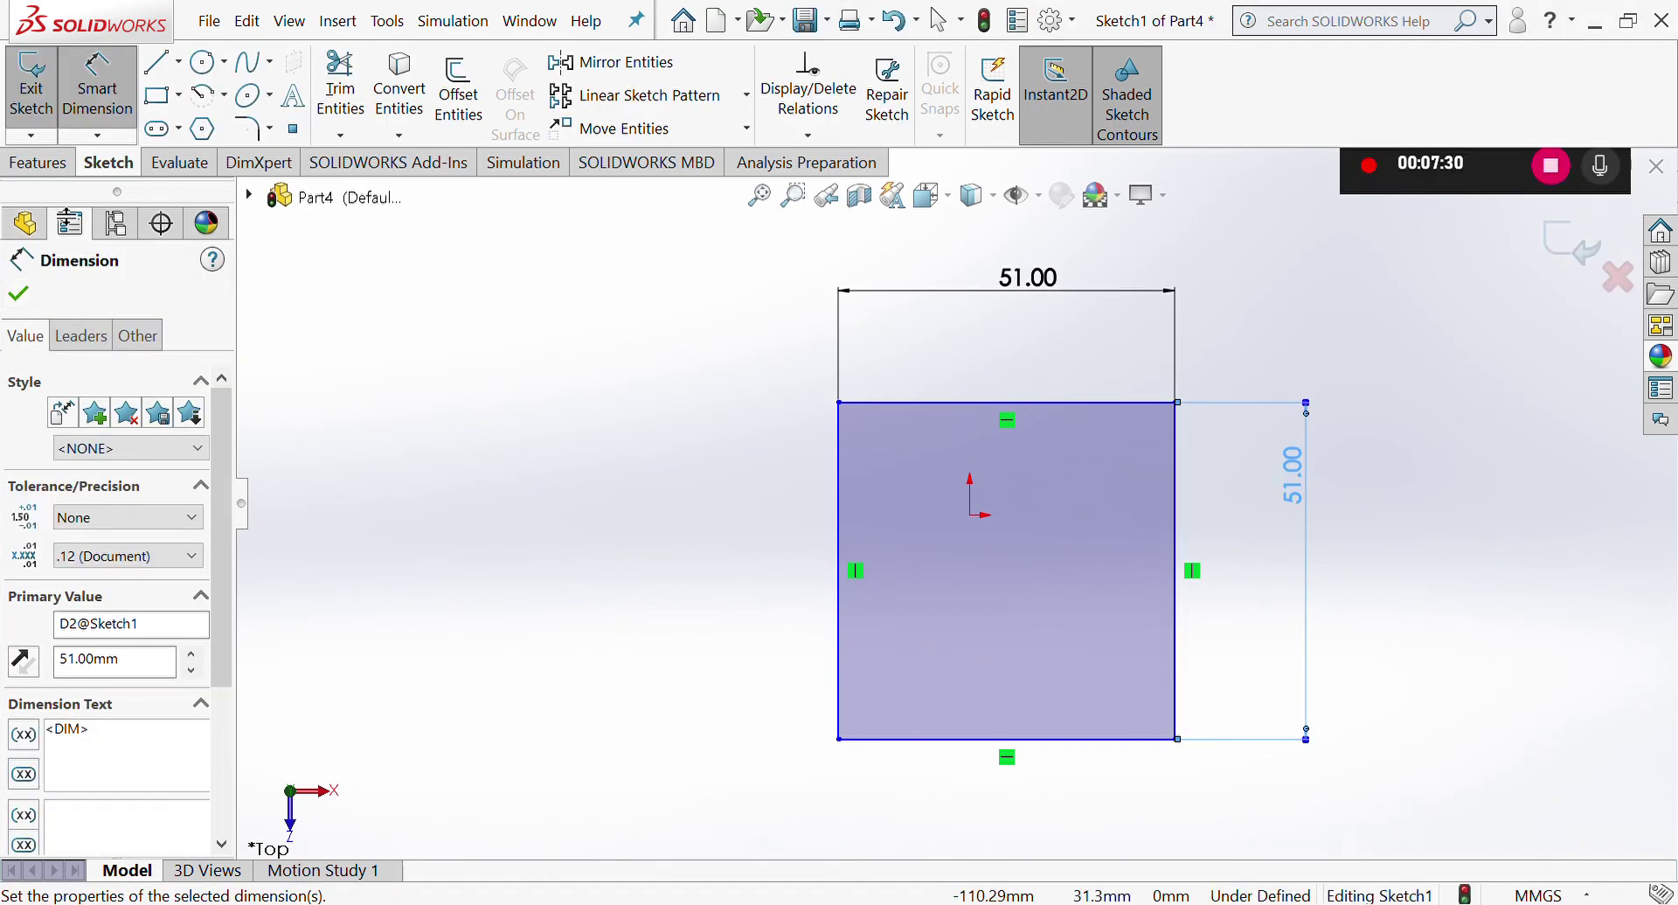
Step: Extrude the 51 x 51 mm square as a Blind boss 6 mm thick
left_click(38, 162)
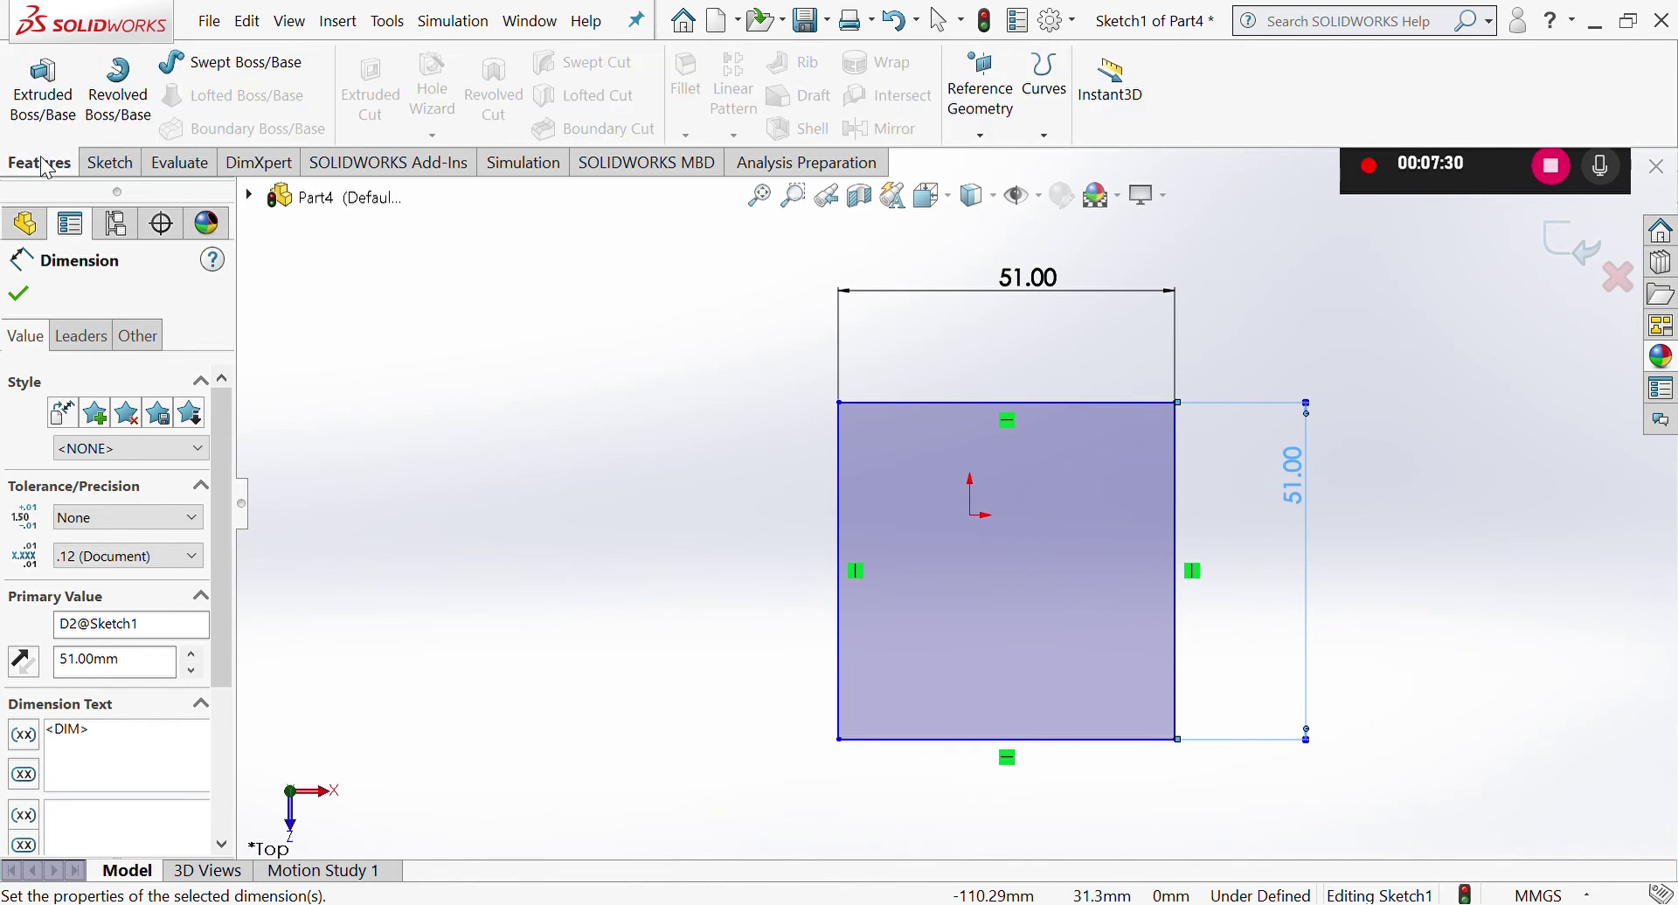
left_click(44, 79)
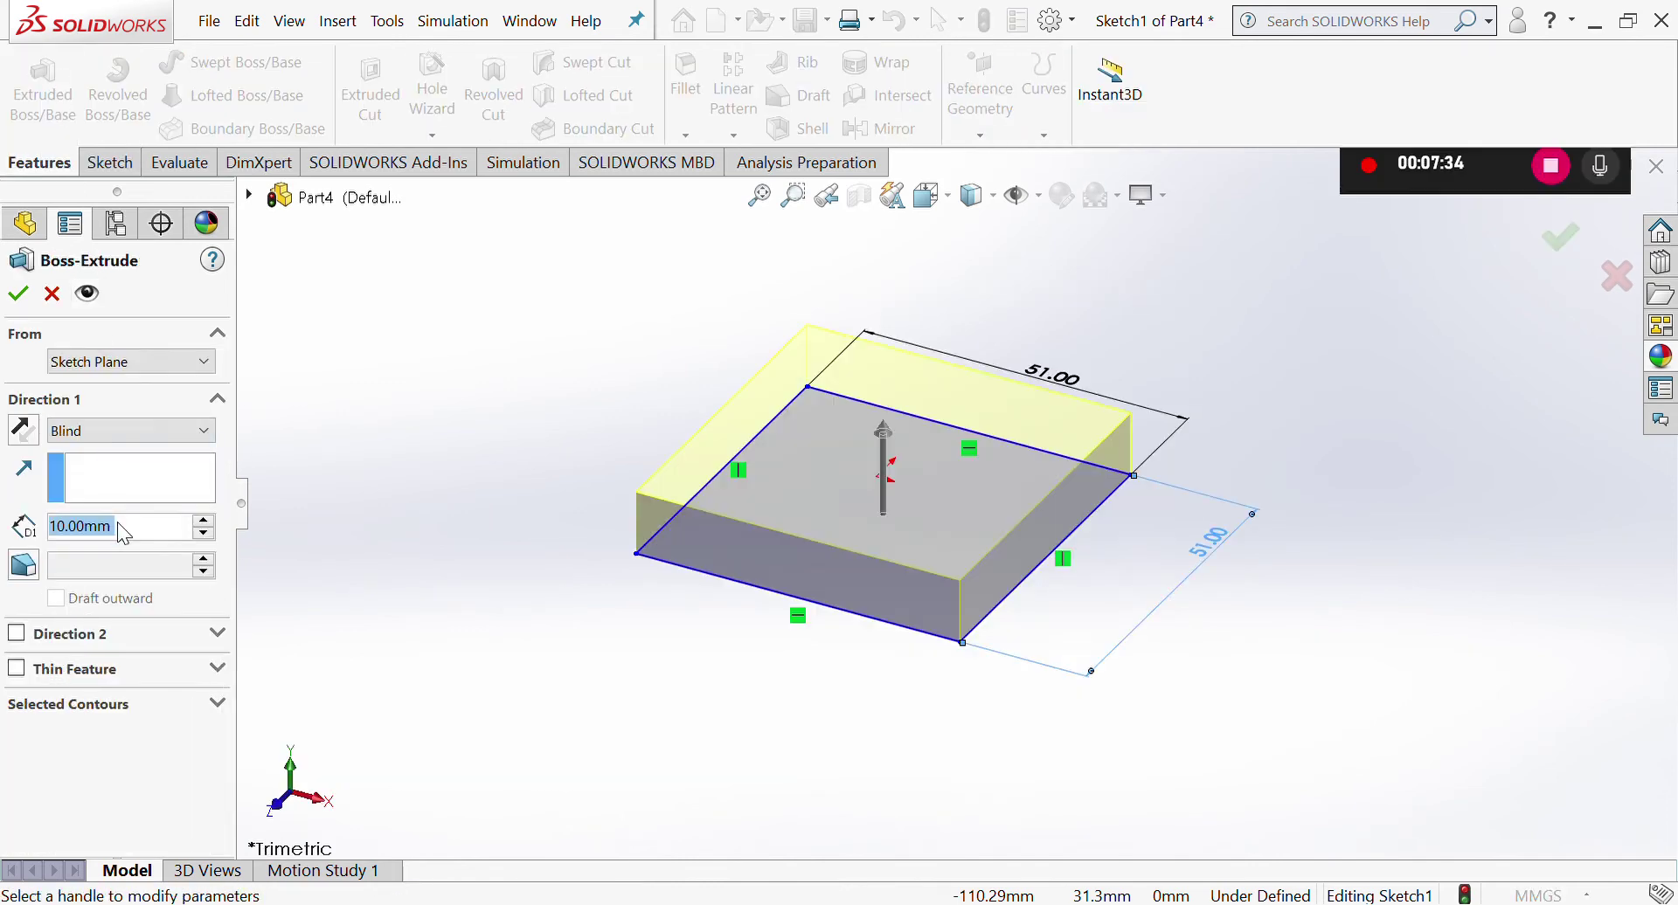
type("6")
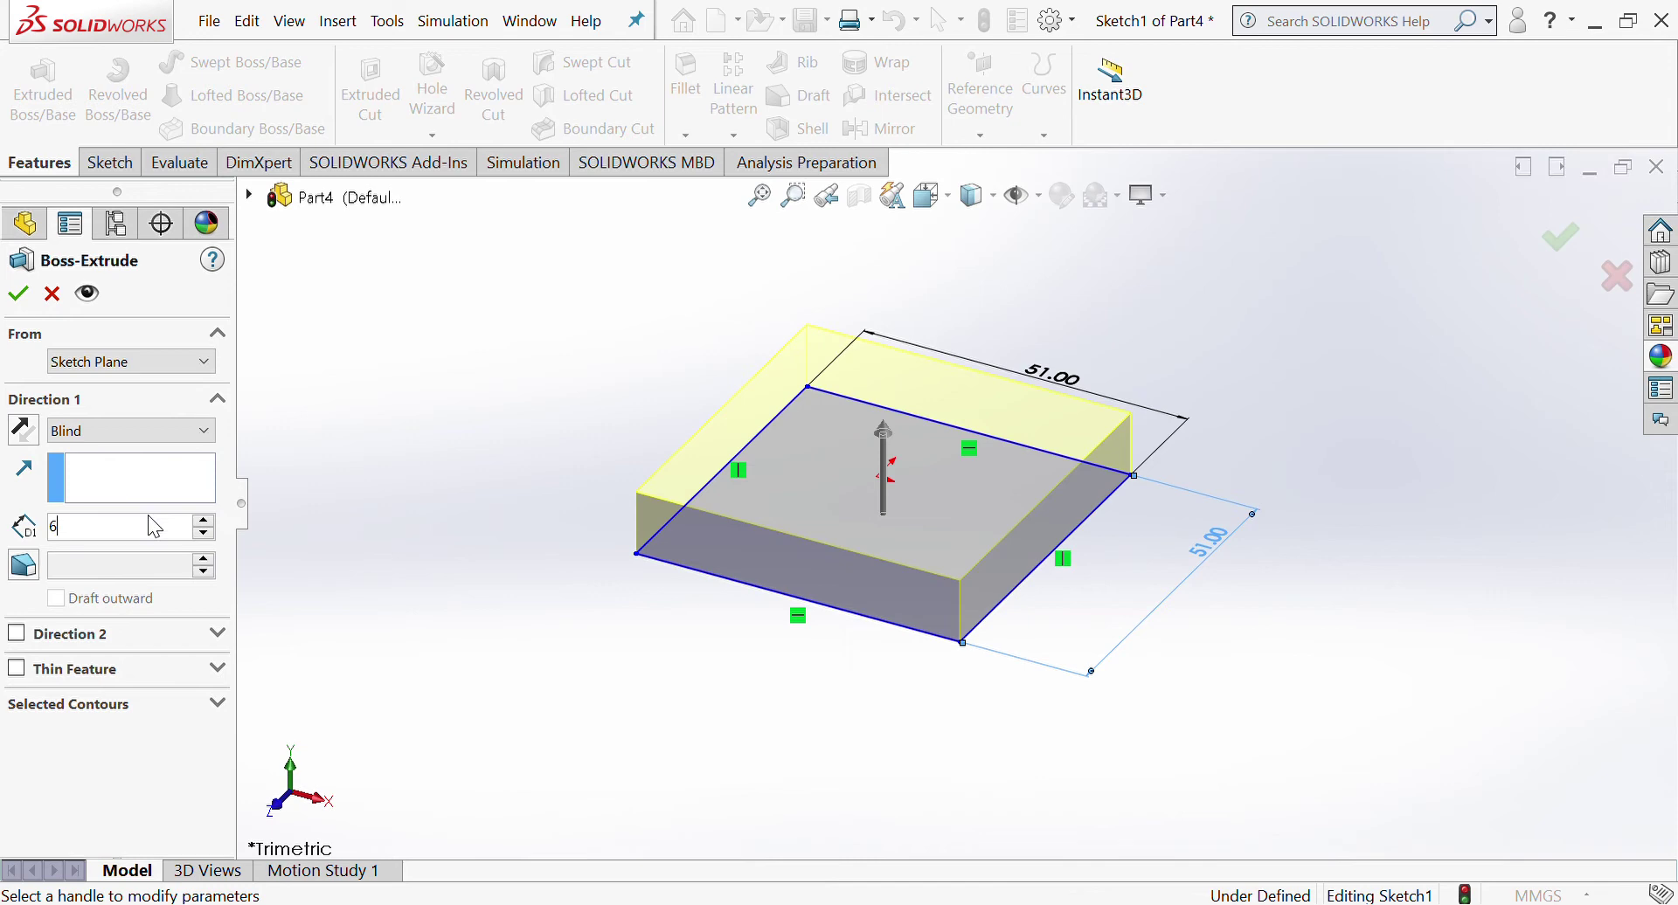
left_click(16, 296)
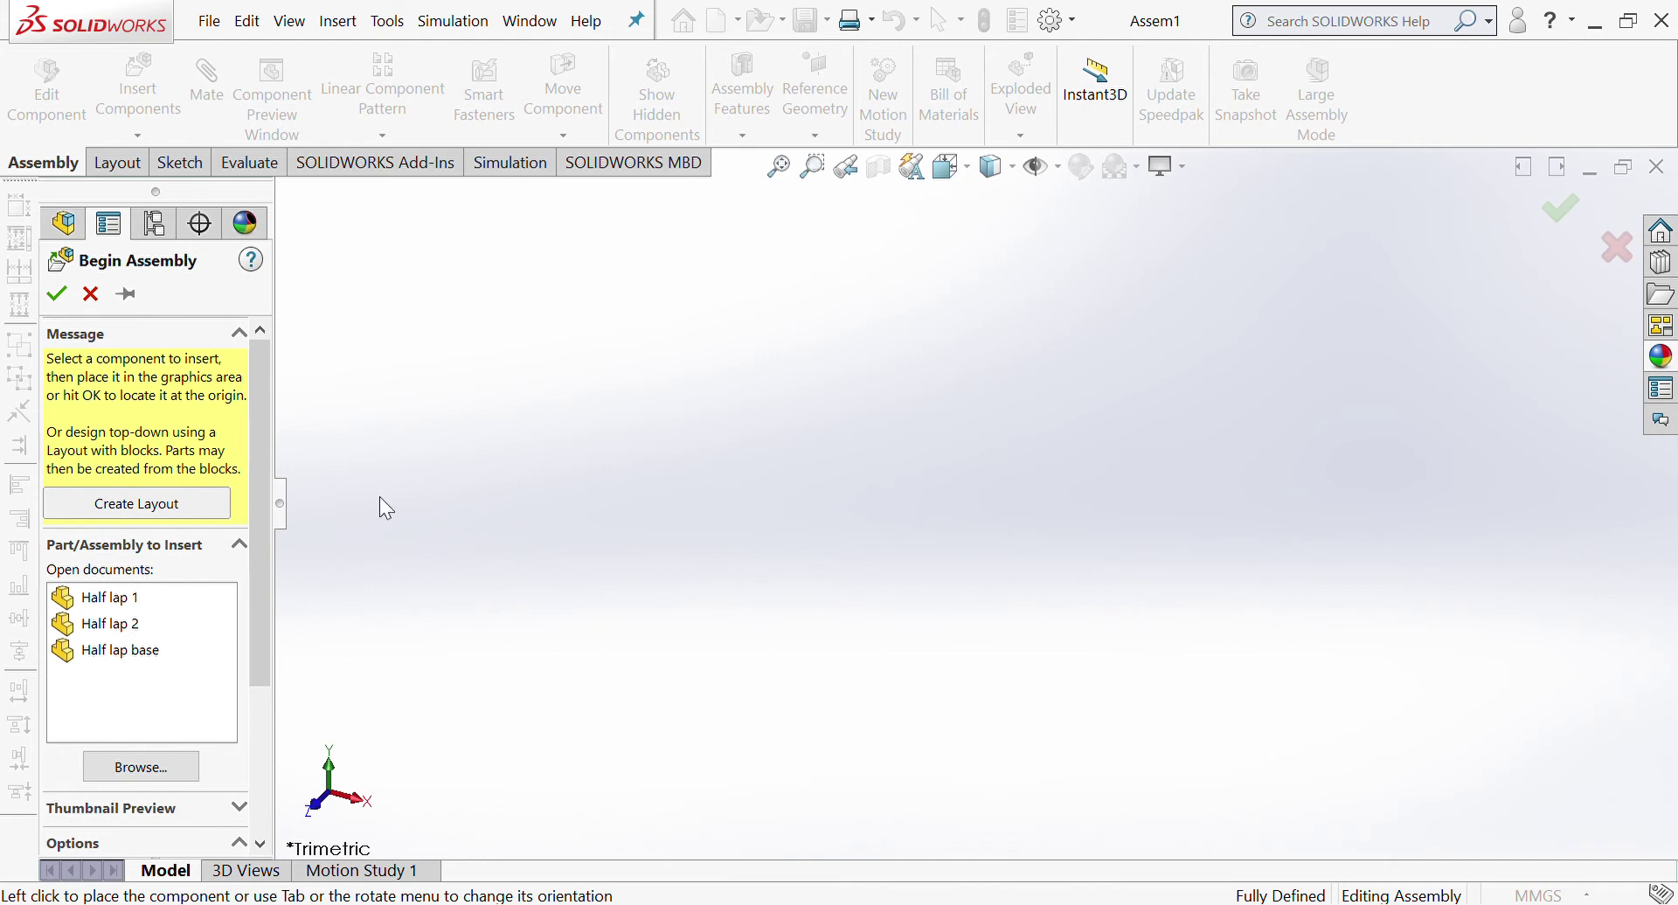
Step: Place Half lap base as the first component of the new assembly
left_click(121, 659)
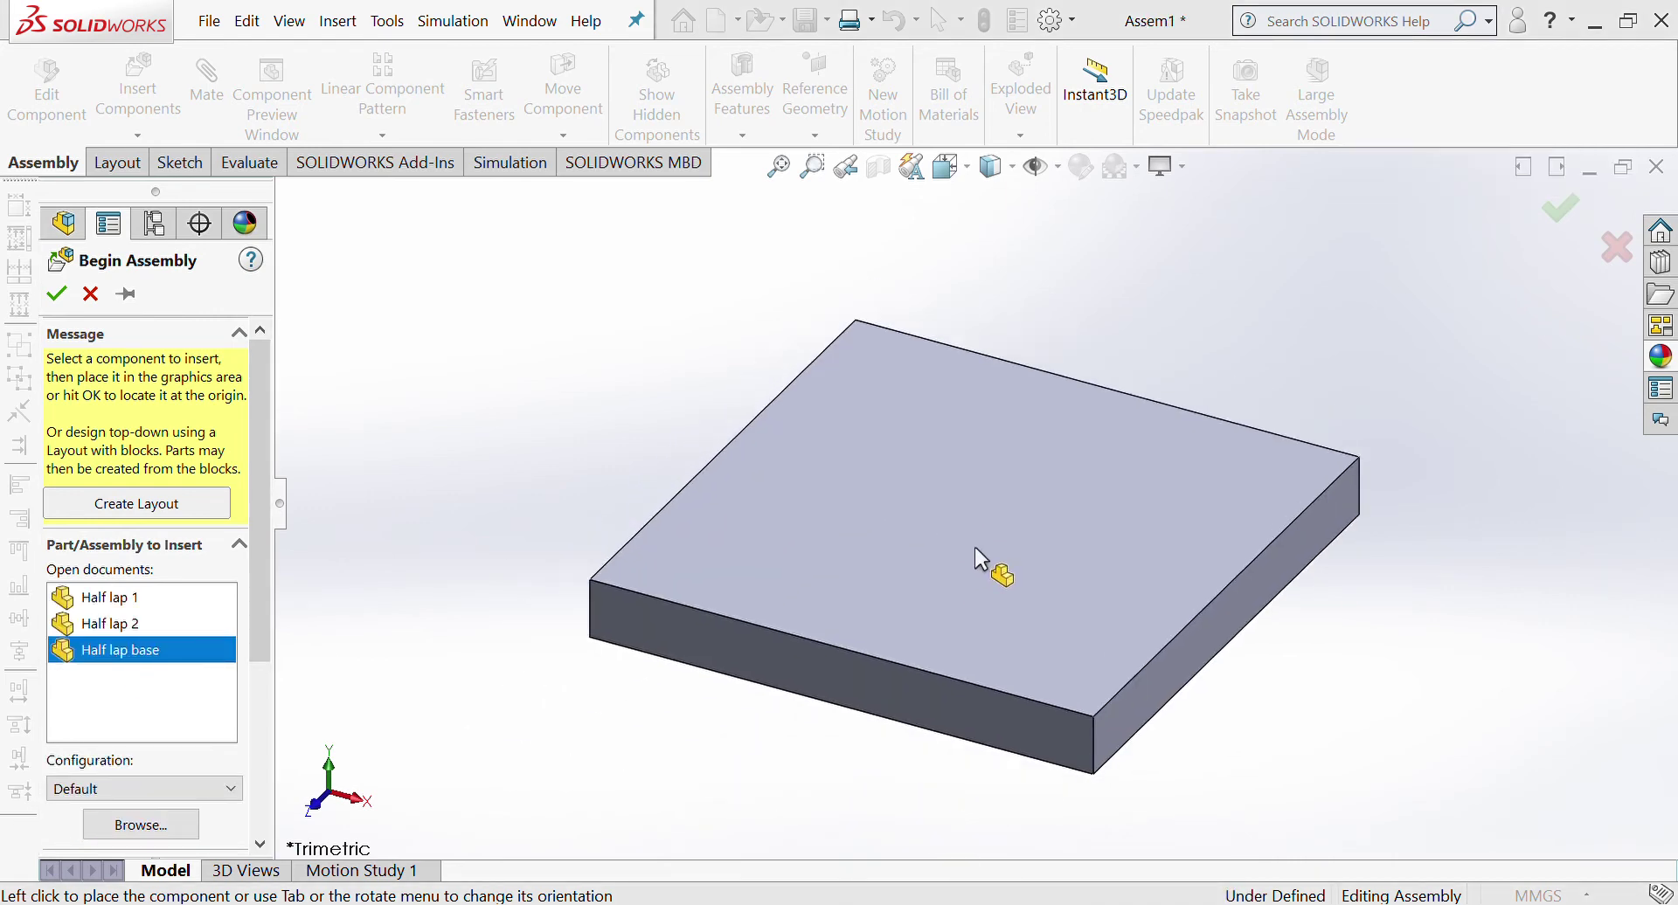
left_click(977, 553)
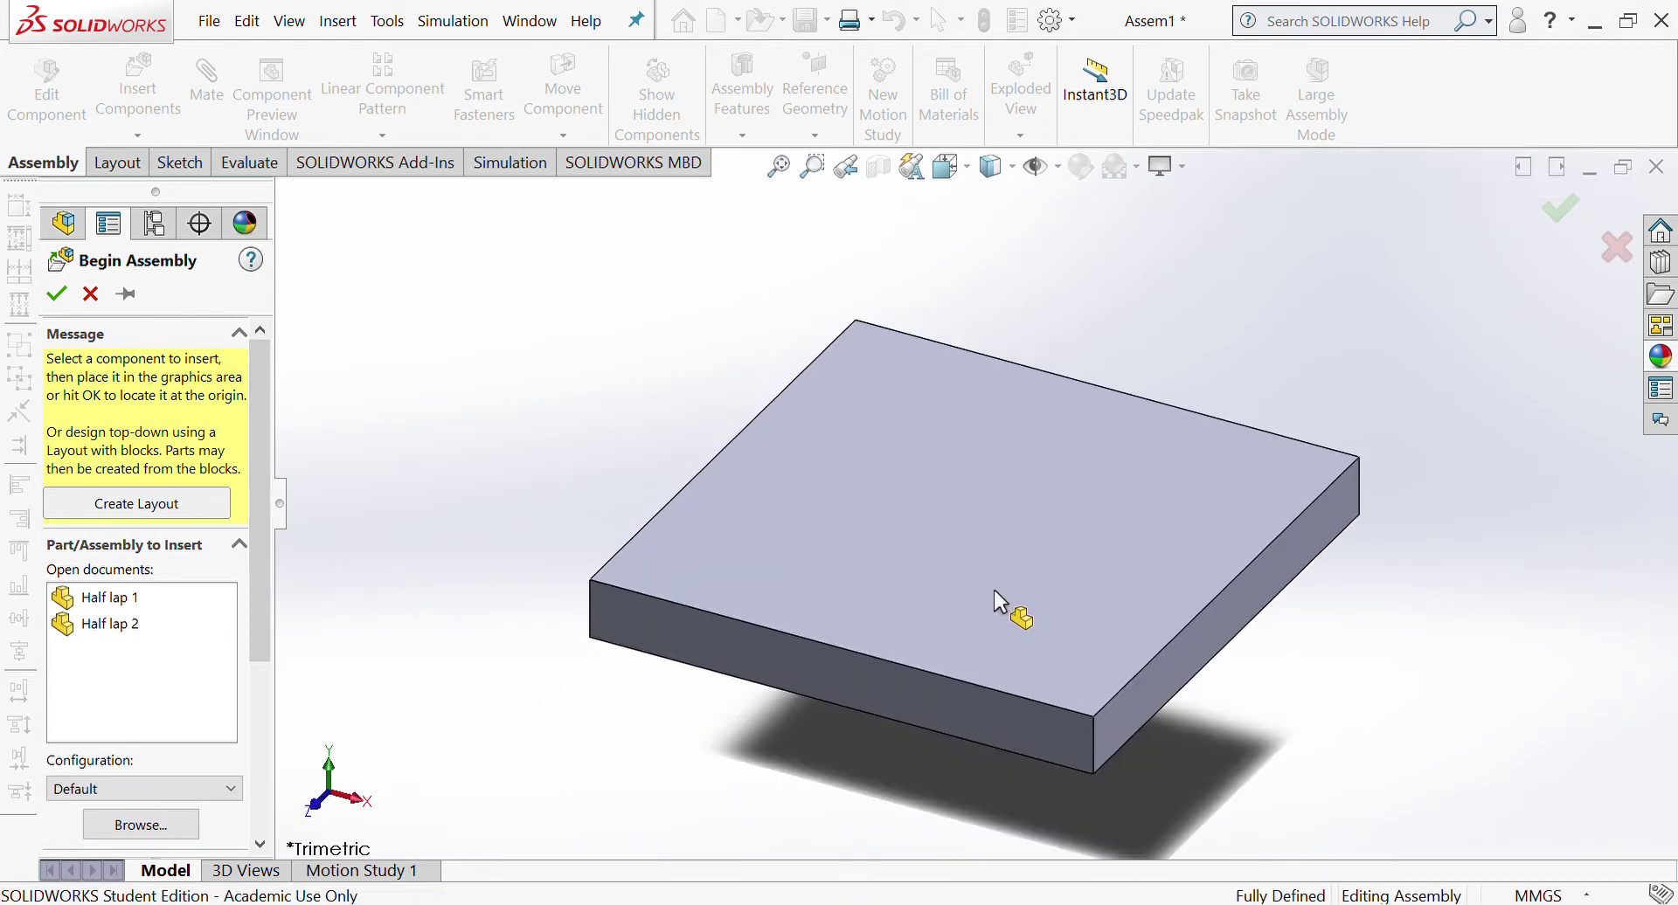
key("z")
key("z")
key("z")
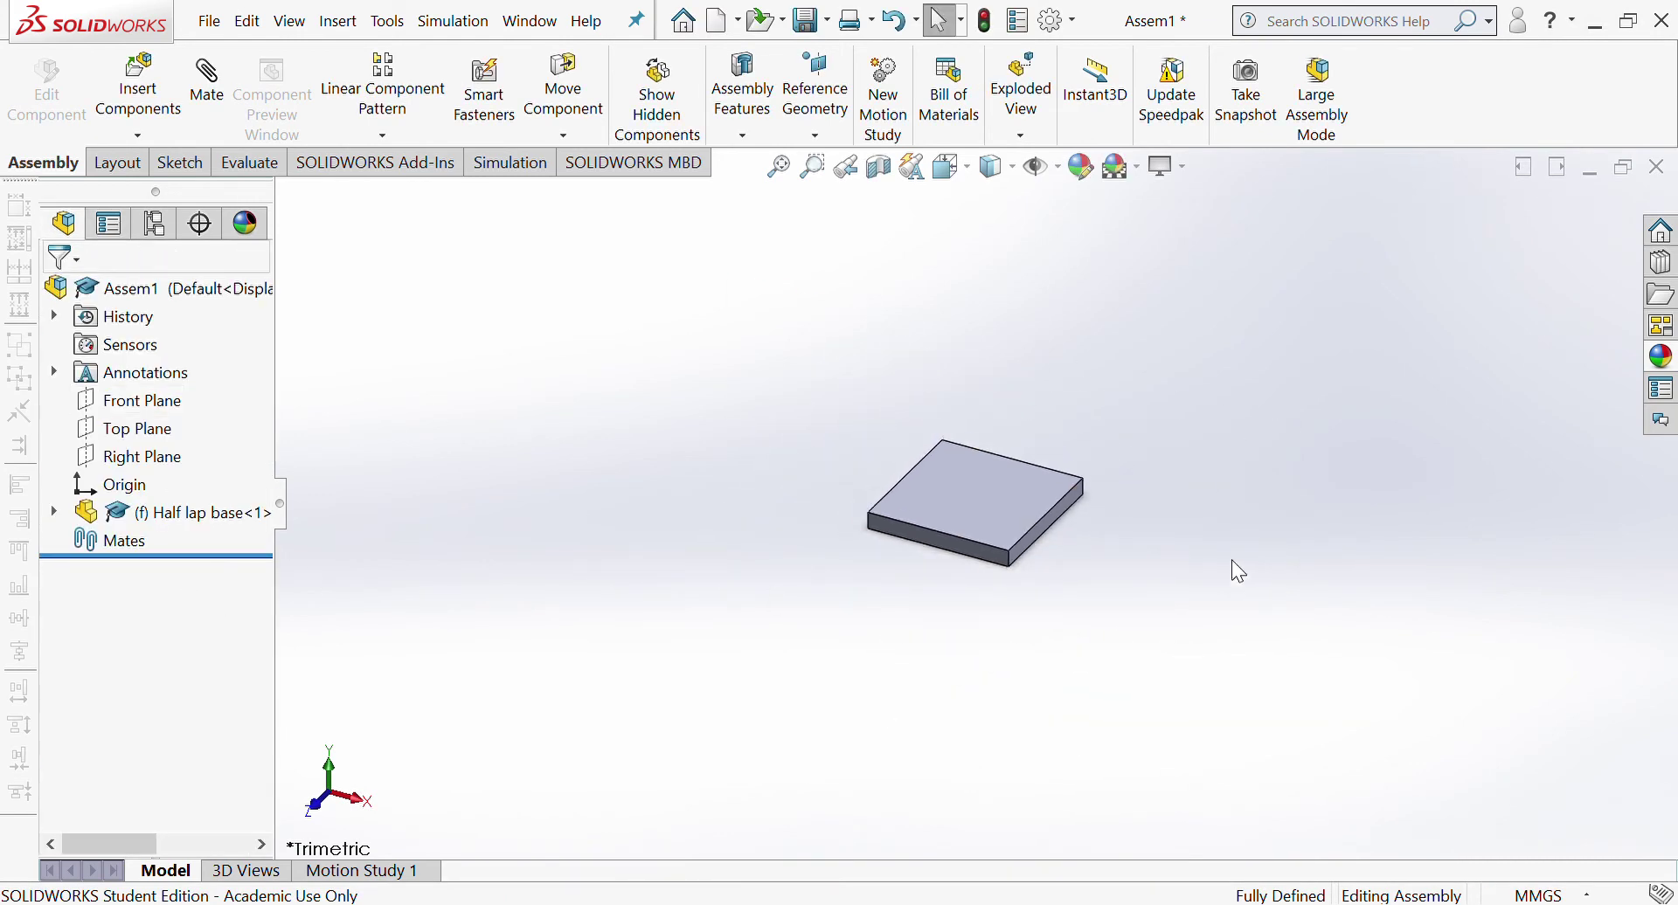
Step: Insert one Half lap 1 component into the assembly beside the base
left_click(135, 90)
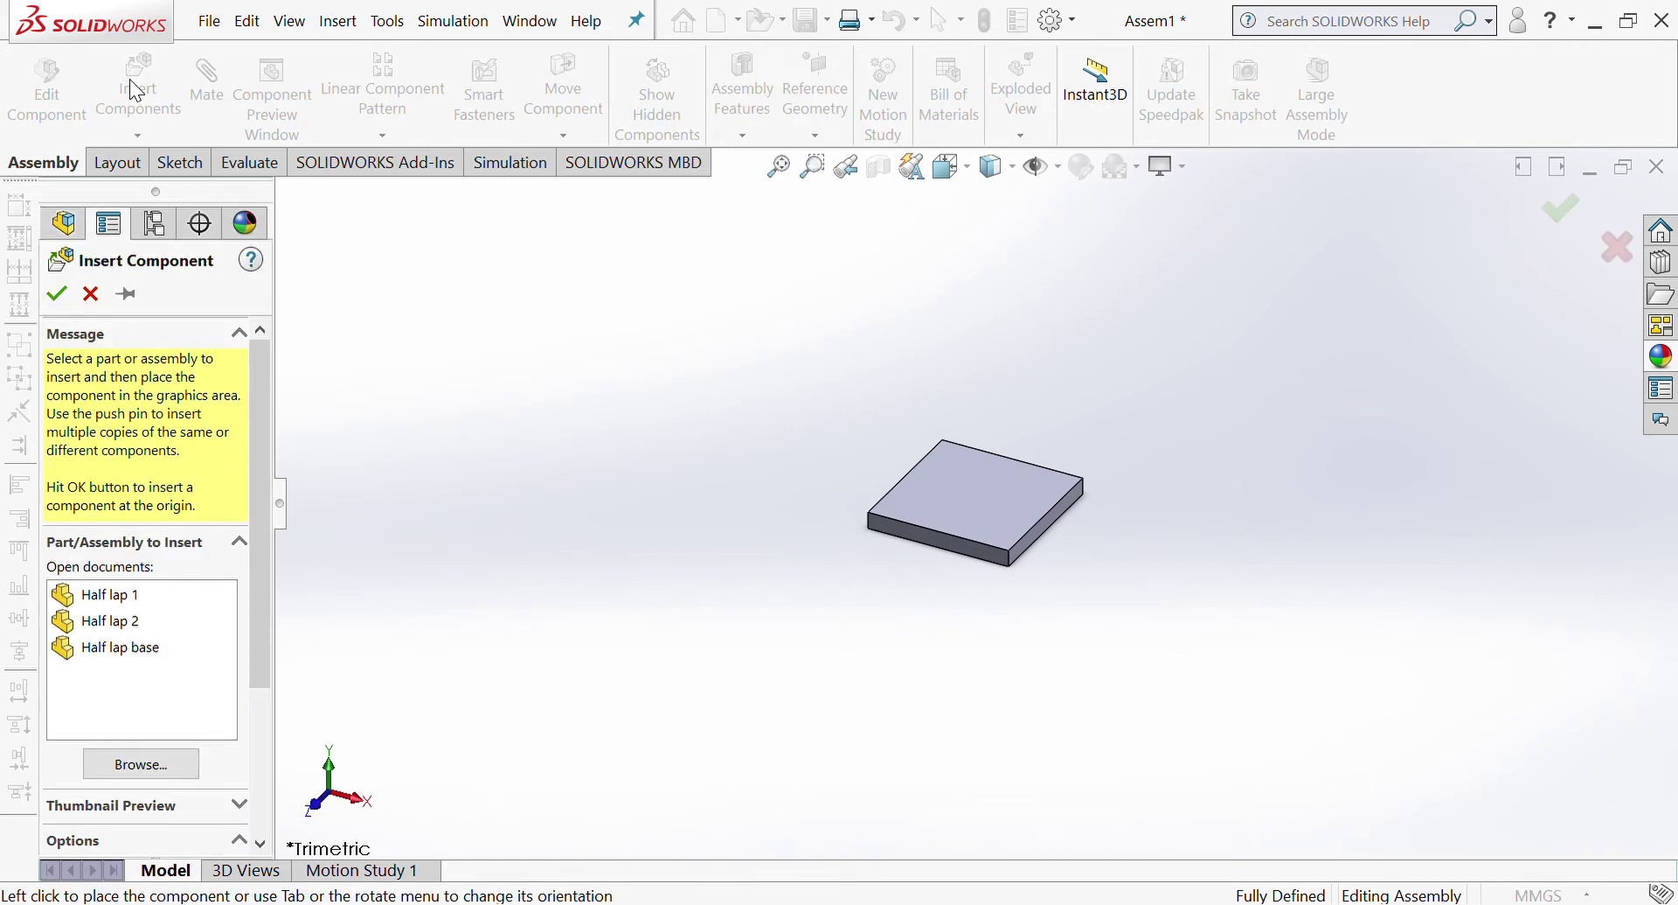
left_click(104, 597)
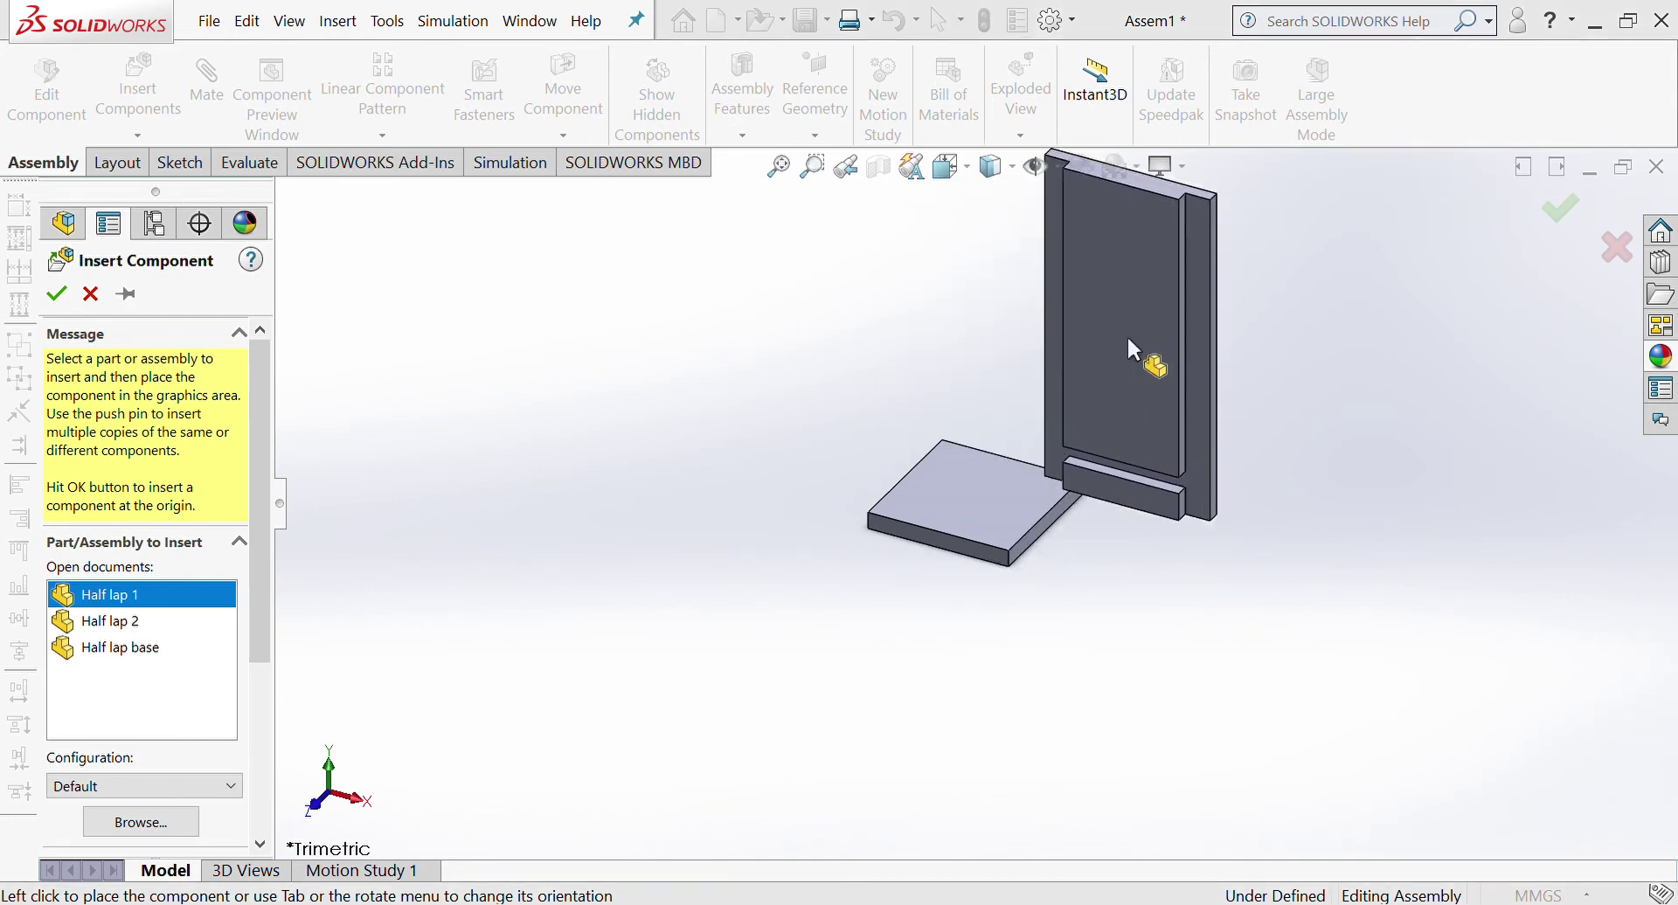
left_click(913, 712)
scroll(910, 704, "up", 3)
scroll(1046, 440, "down", 5)
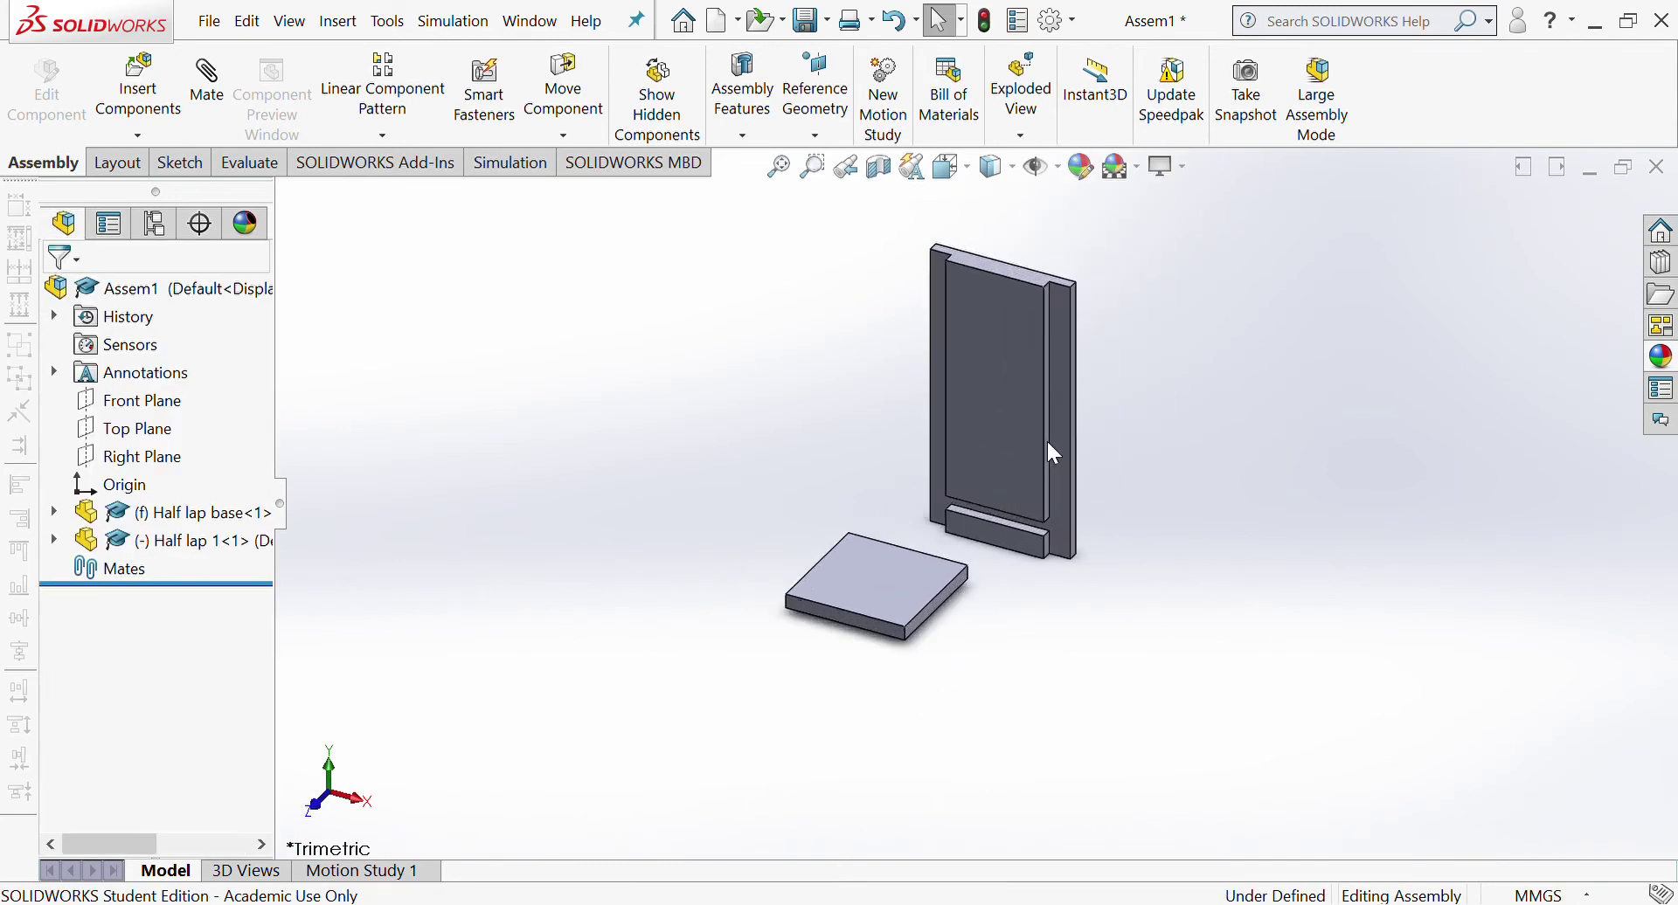
Step: Add a Coincident mate between the floor of Half lap 1's lower groove and the rear narrow face of Half lap base
middle_click_drag(1079, 554, 996, 362)
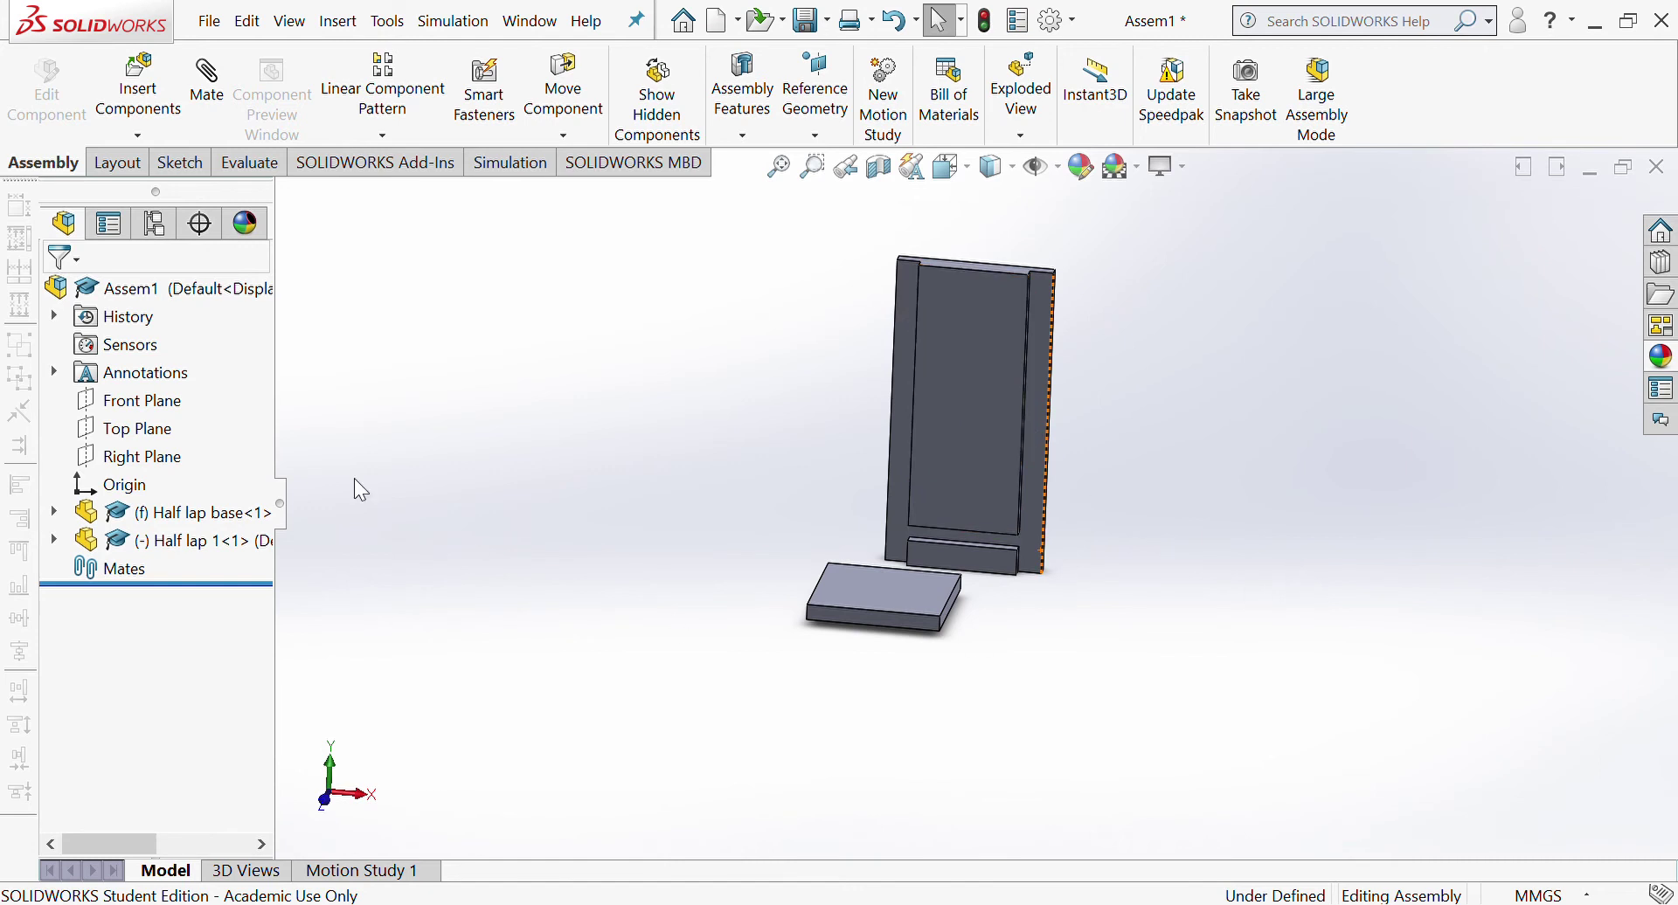
left_click(213, 88)
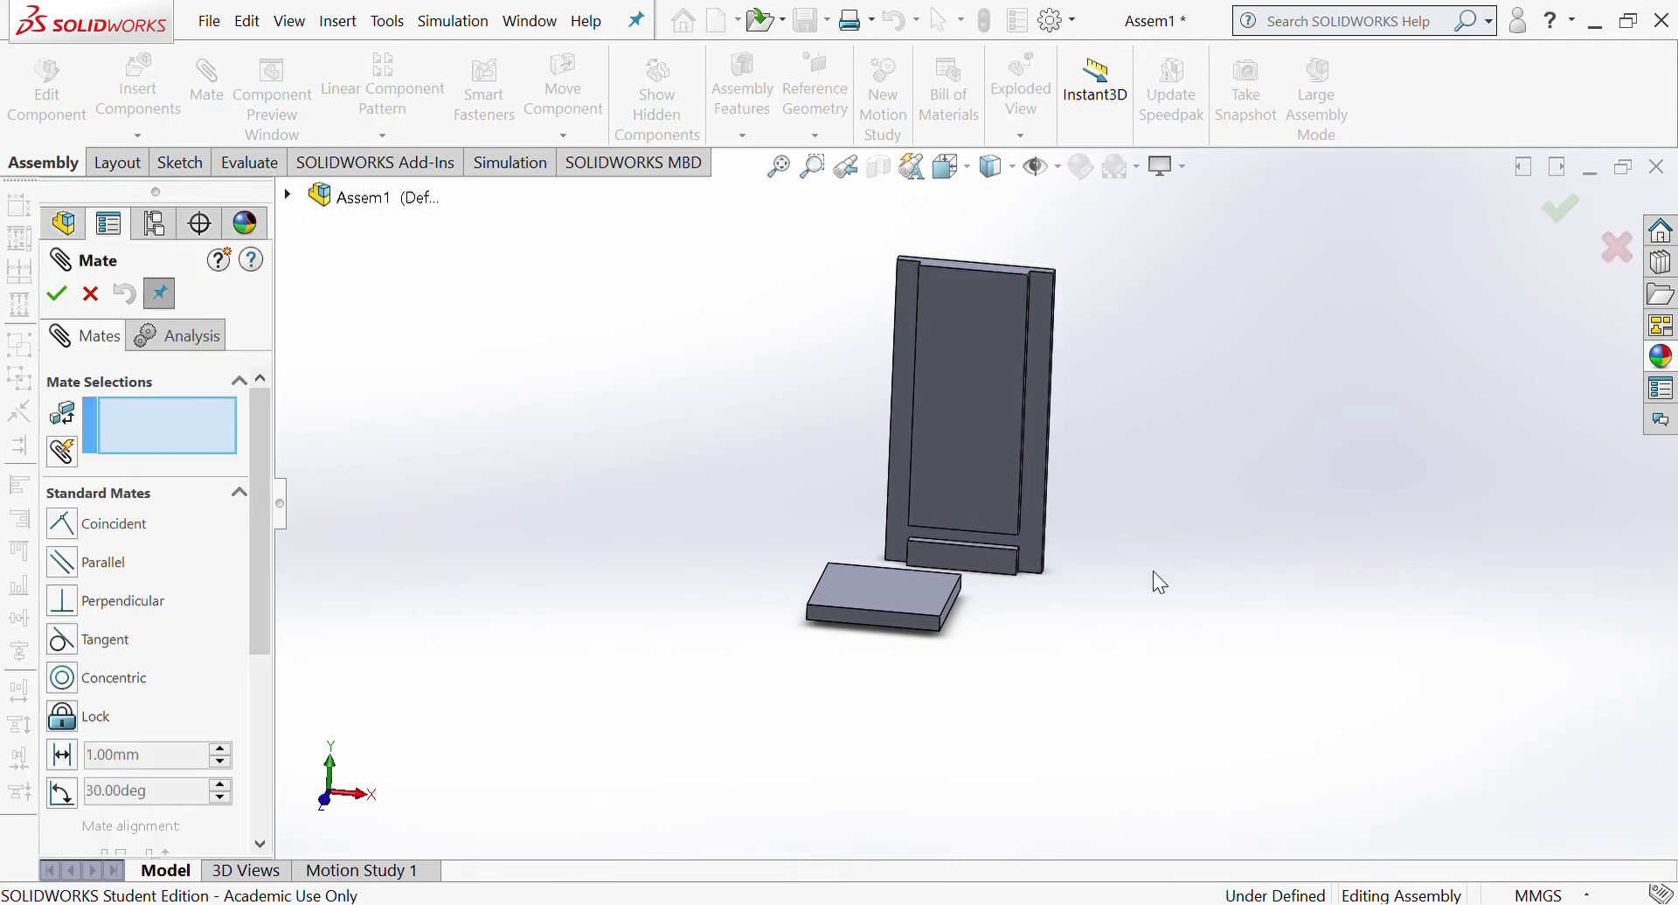
middle_click_drag(1108, 453, 1031, 507)
scroll(1198, 554, "up", 2)
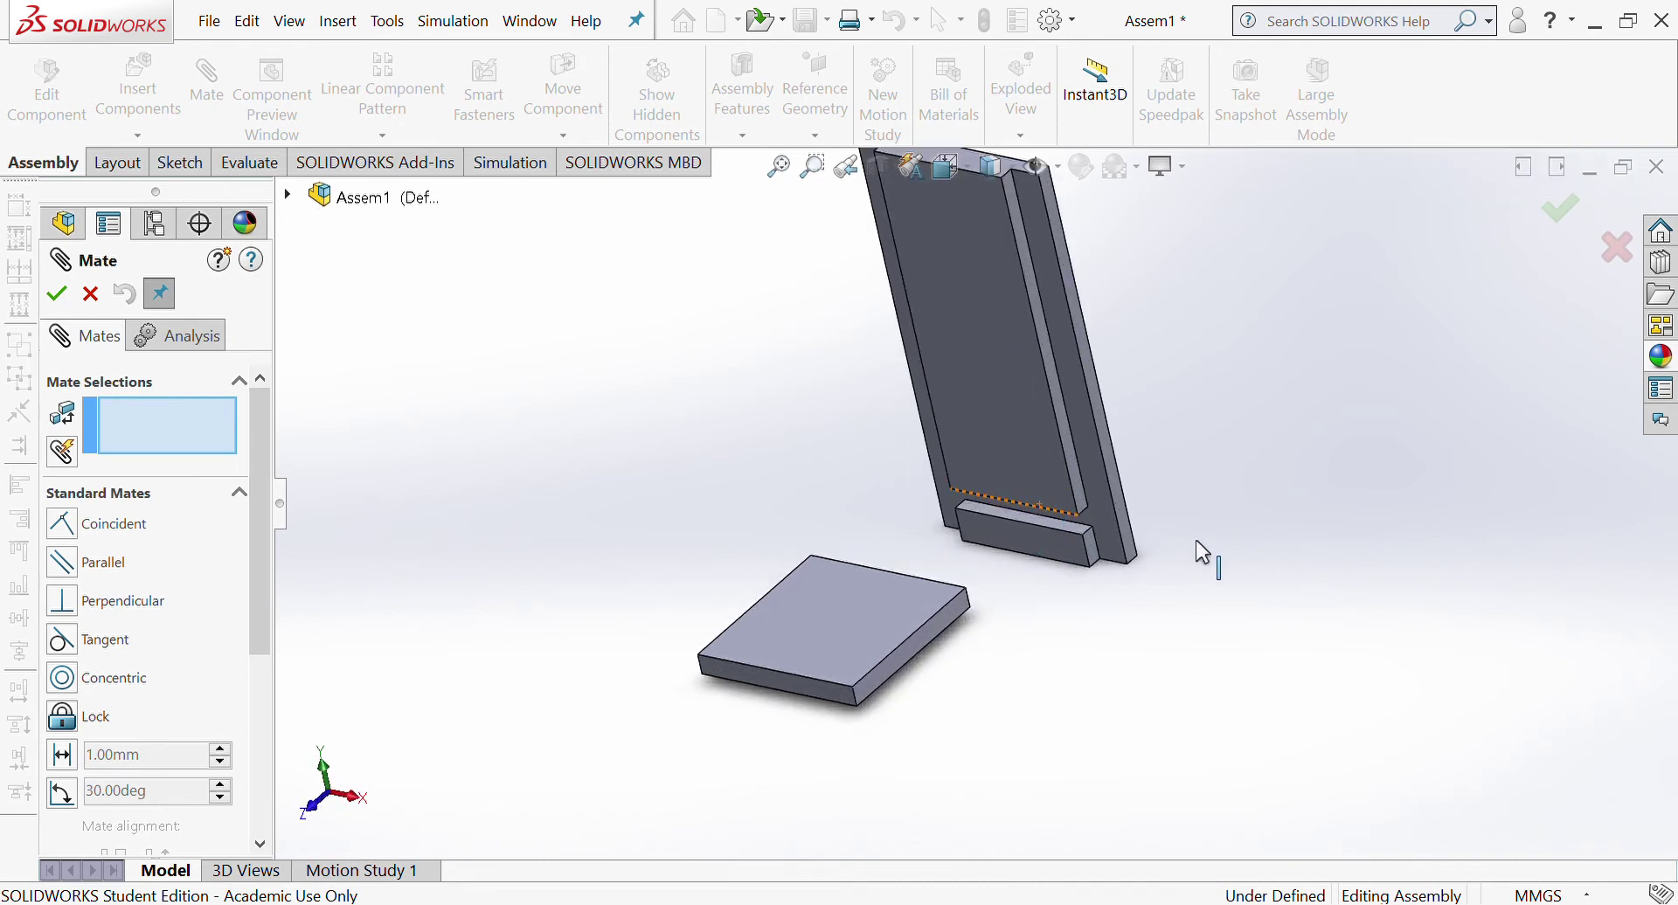
middle_click_drag(1198, 554, 1234, 448)
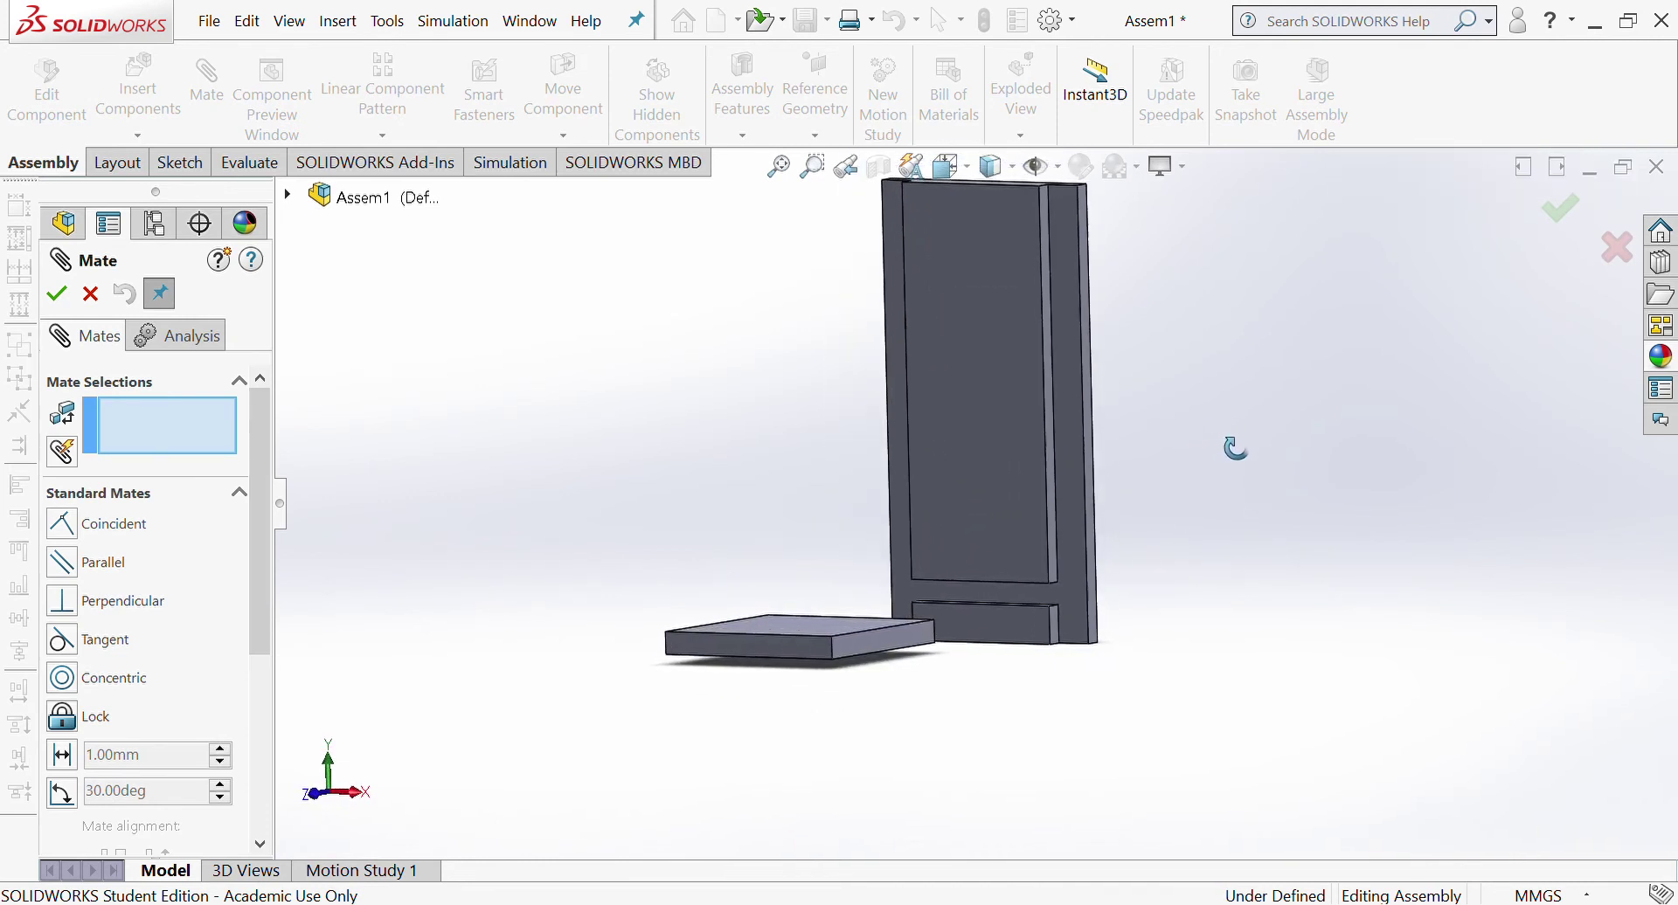
left_click(1004, 593)
middle_click_drag(1220, 621, 1080, 671)
left_click(926, 639)
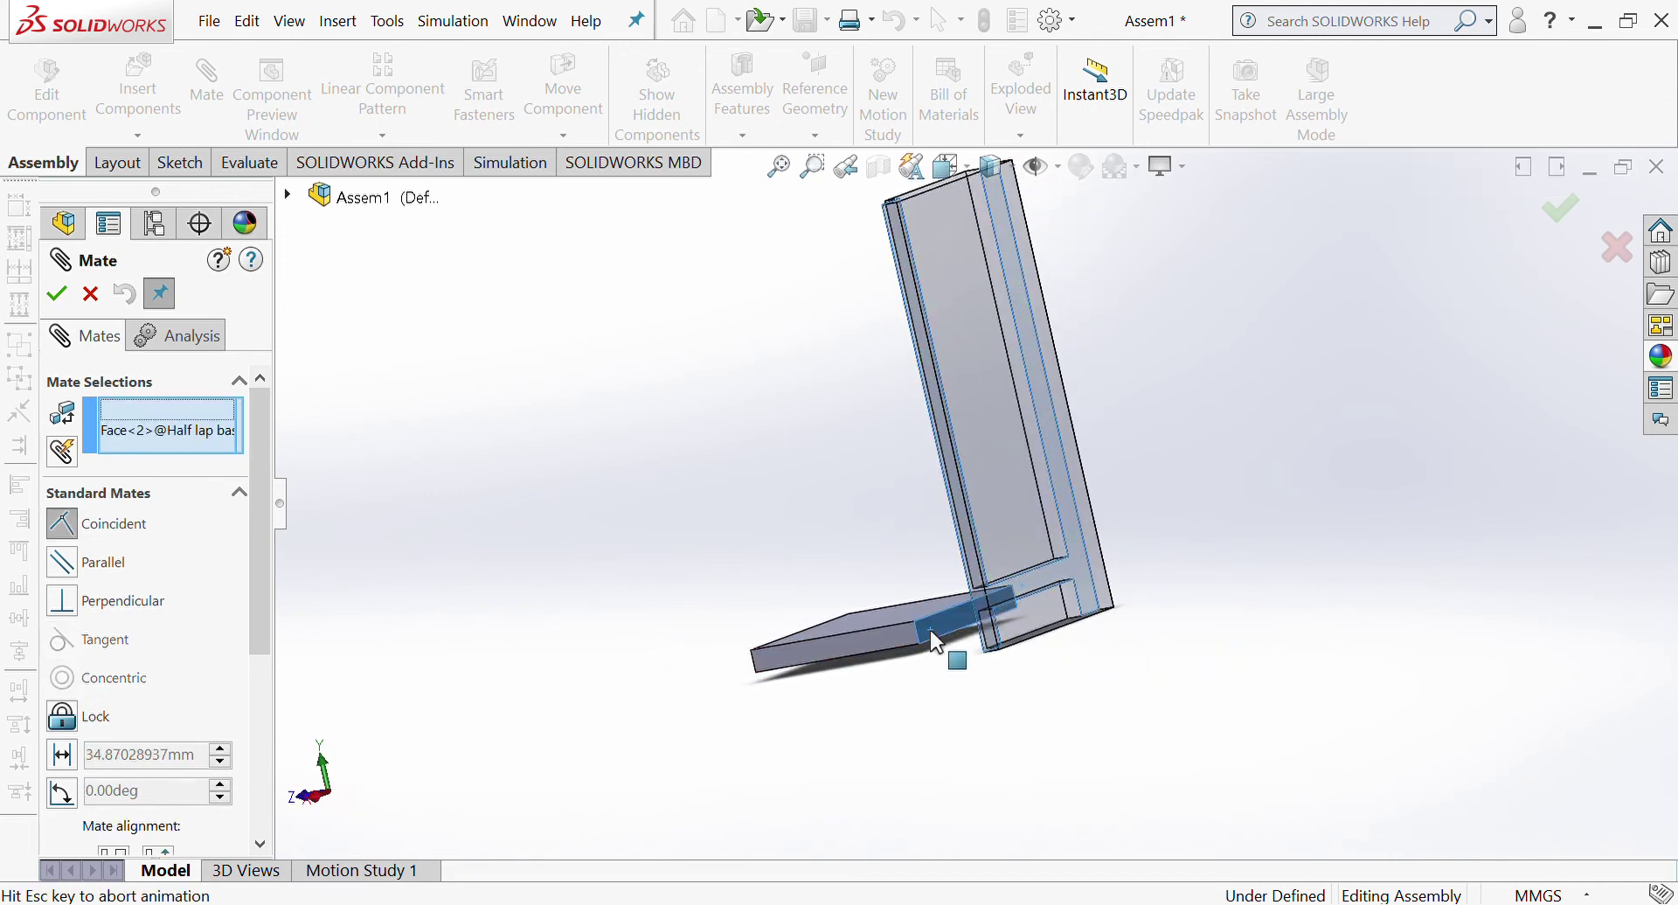
left_click(56, 293)
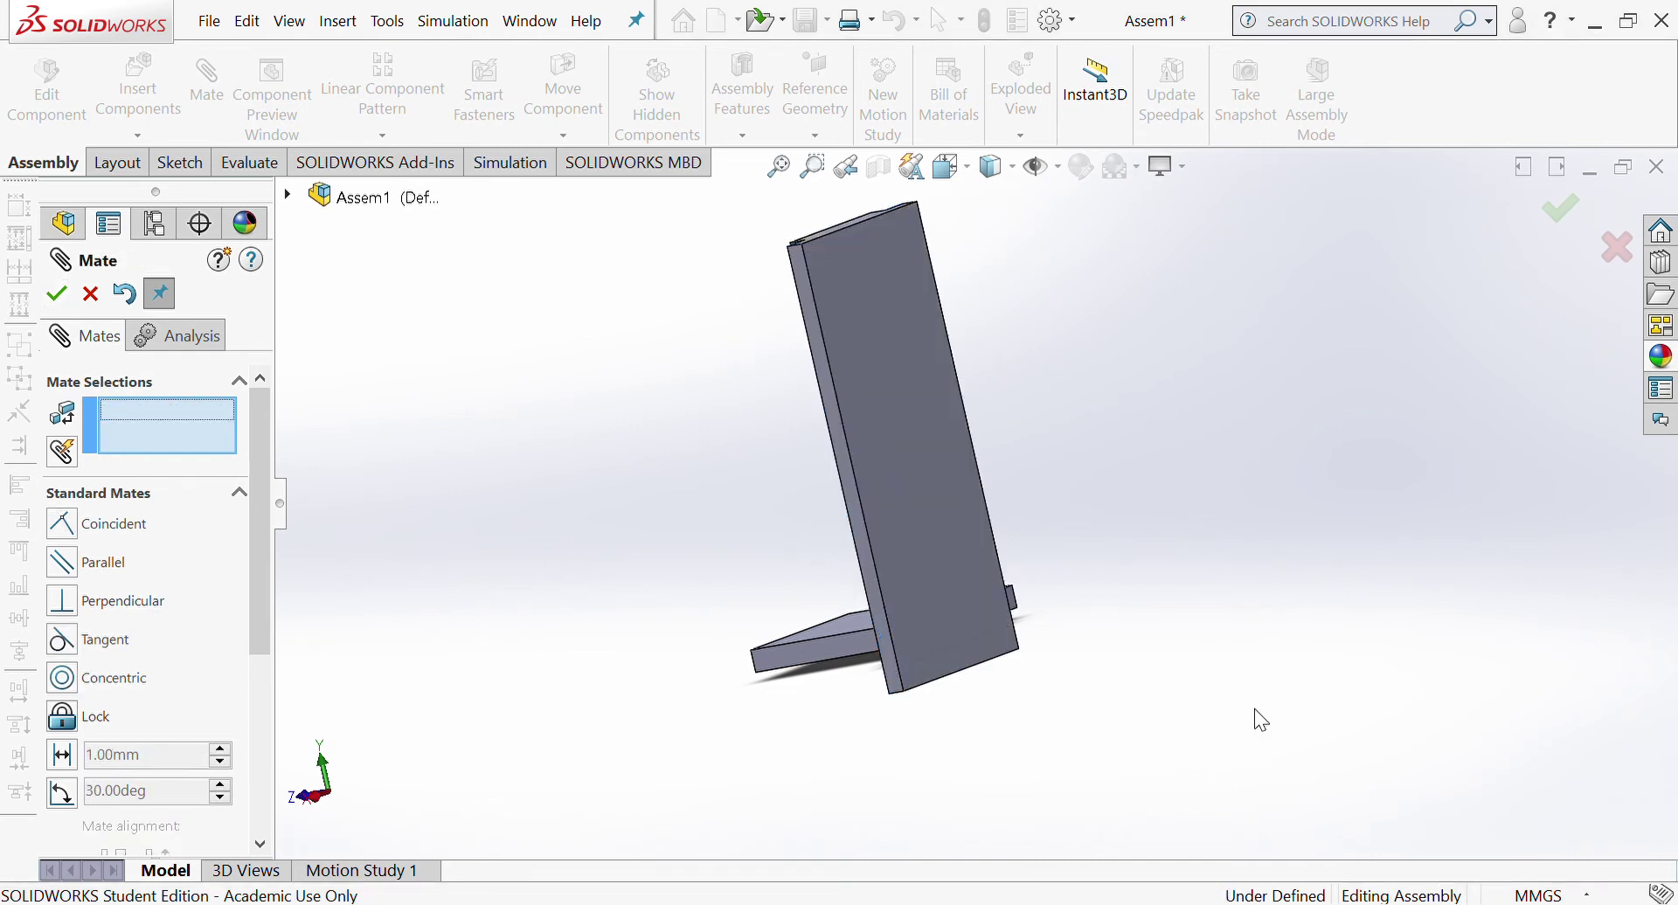
Step: Move Half lap 1 sideways and upward, clear of the base, to expose its groove faces
middle_click_drag(1255, 719, 1427, 753)
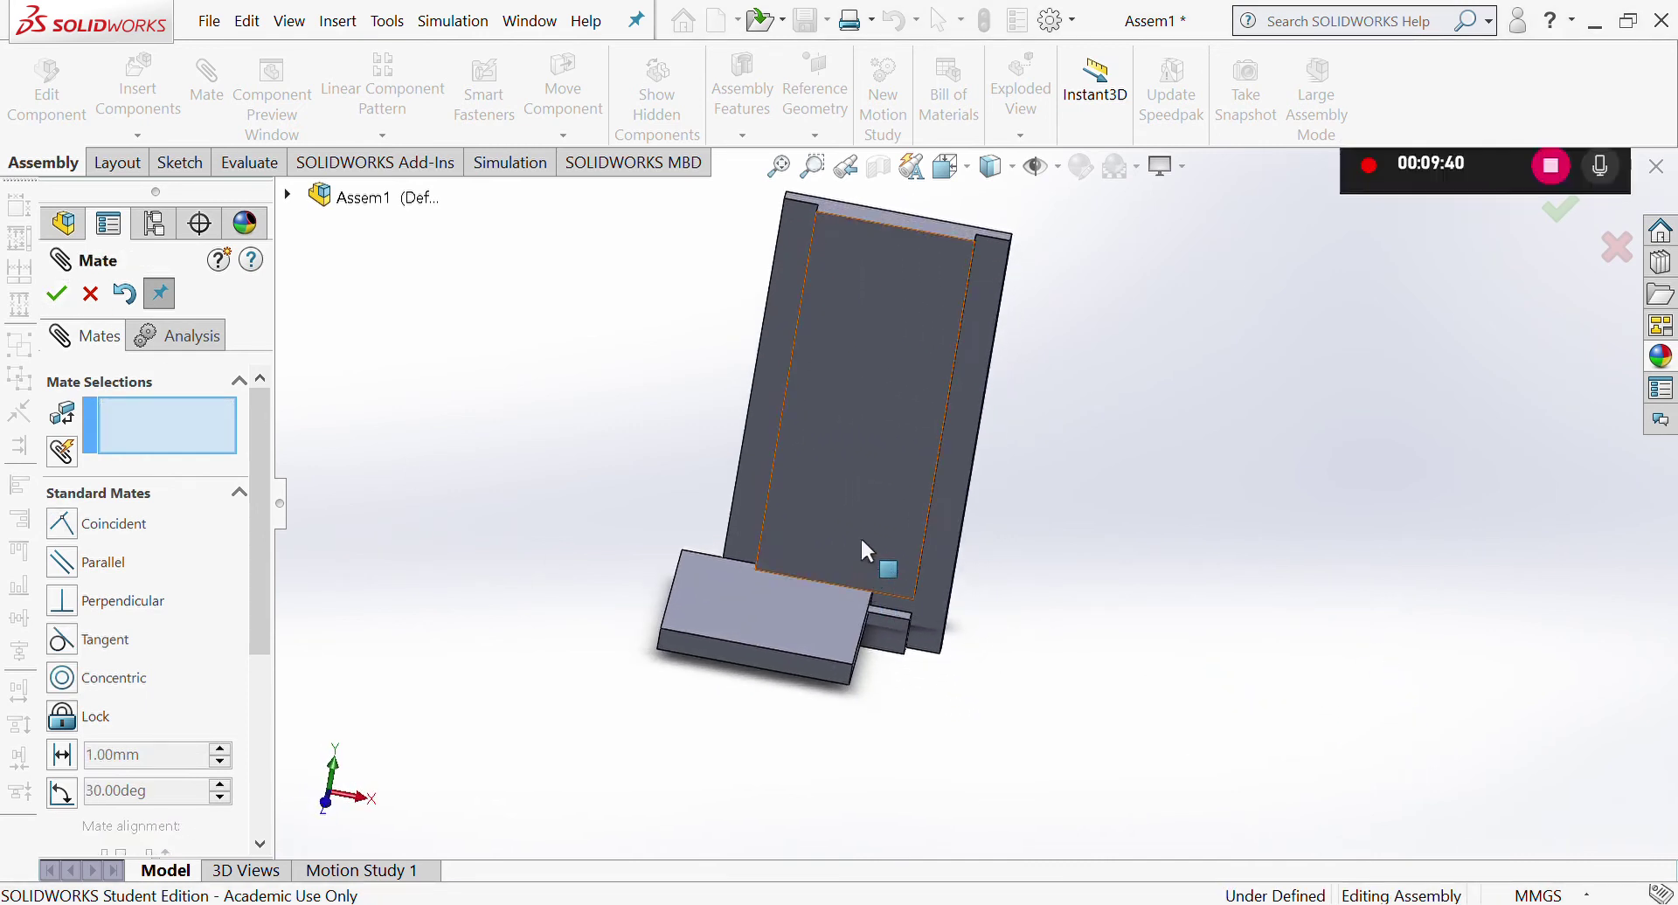
middle_click_drag(868, 554, 775, 527)
left_click_drag(770, 517, 876, 523)
middle_click_drag(973, 663, 866, 655)
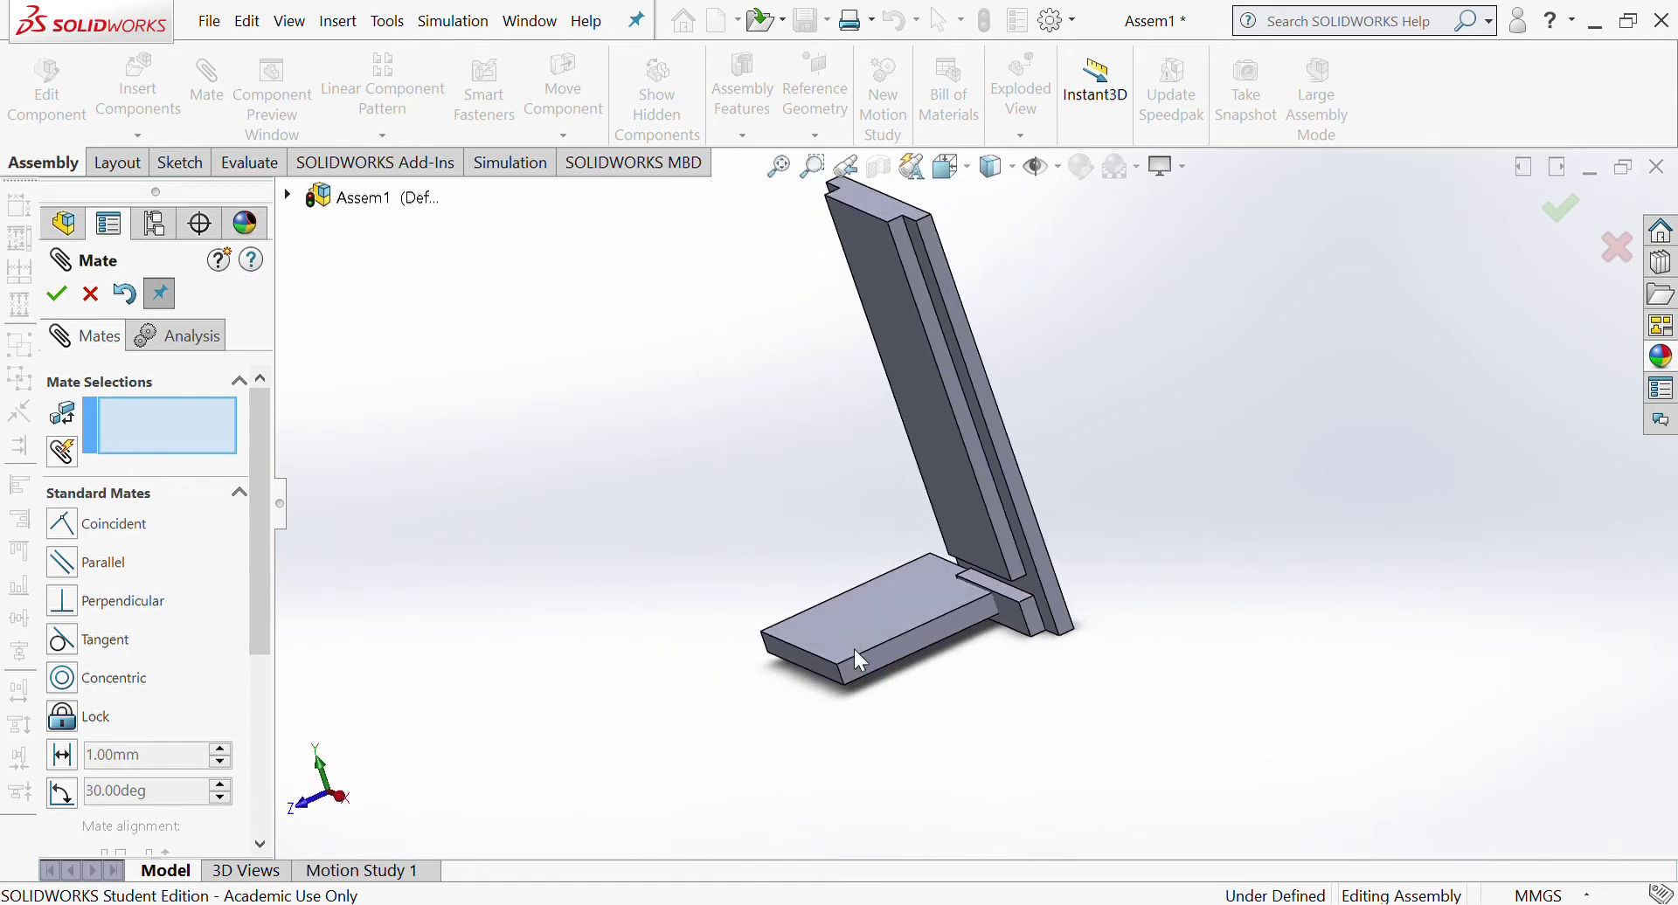
left_click_drag(970, 491, 1046, 481)
middle_click_drag(1058, 660, 1073, 628)
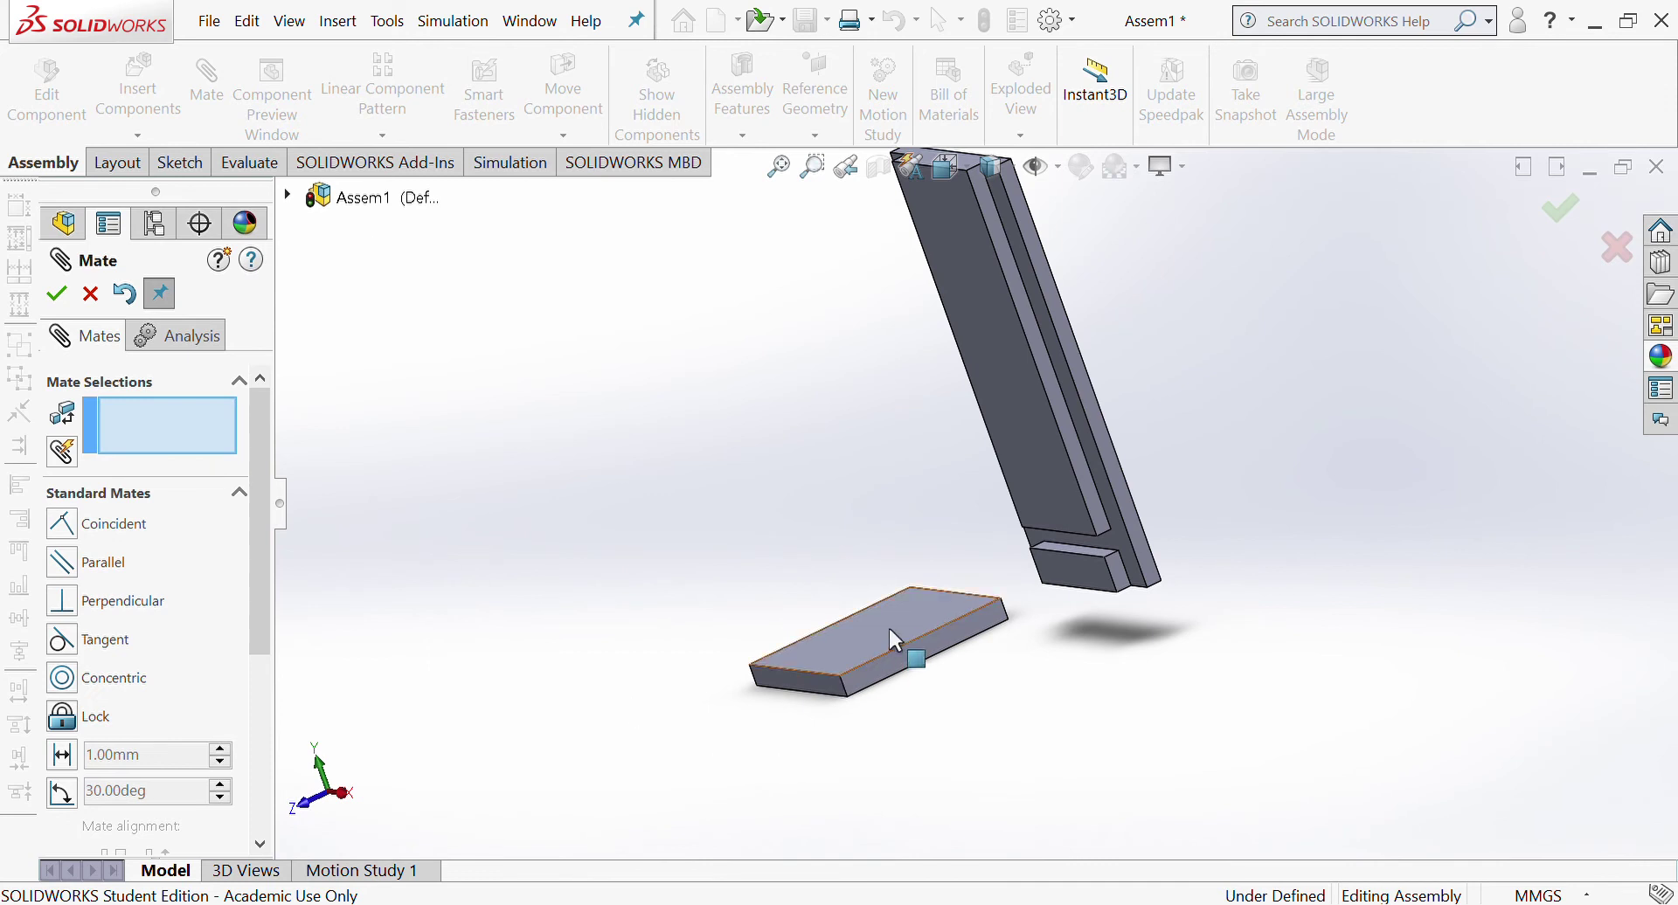
Step: Add a Coincident mate between Half lap base's top face and the upper side face of Half lap 1's groove
left_click(951, 638)
middle_click_drag(1103, 559, 1070, 485)
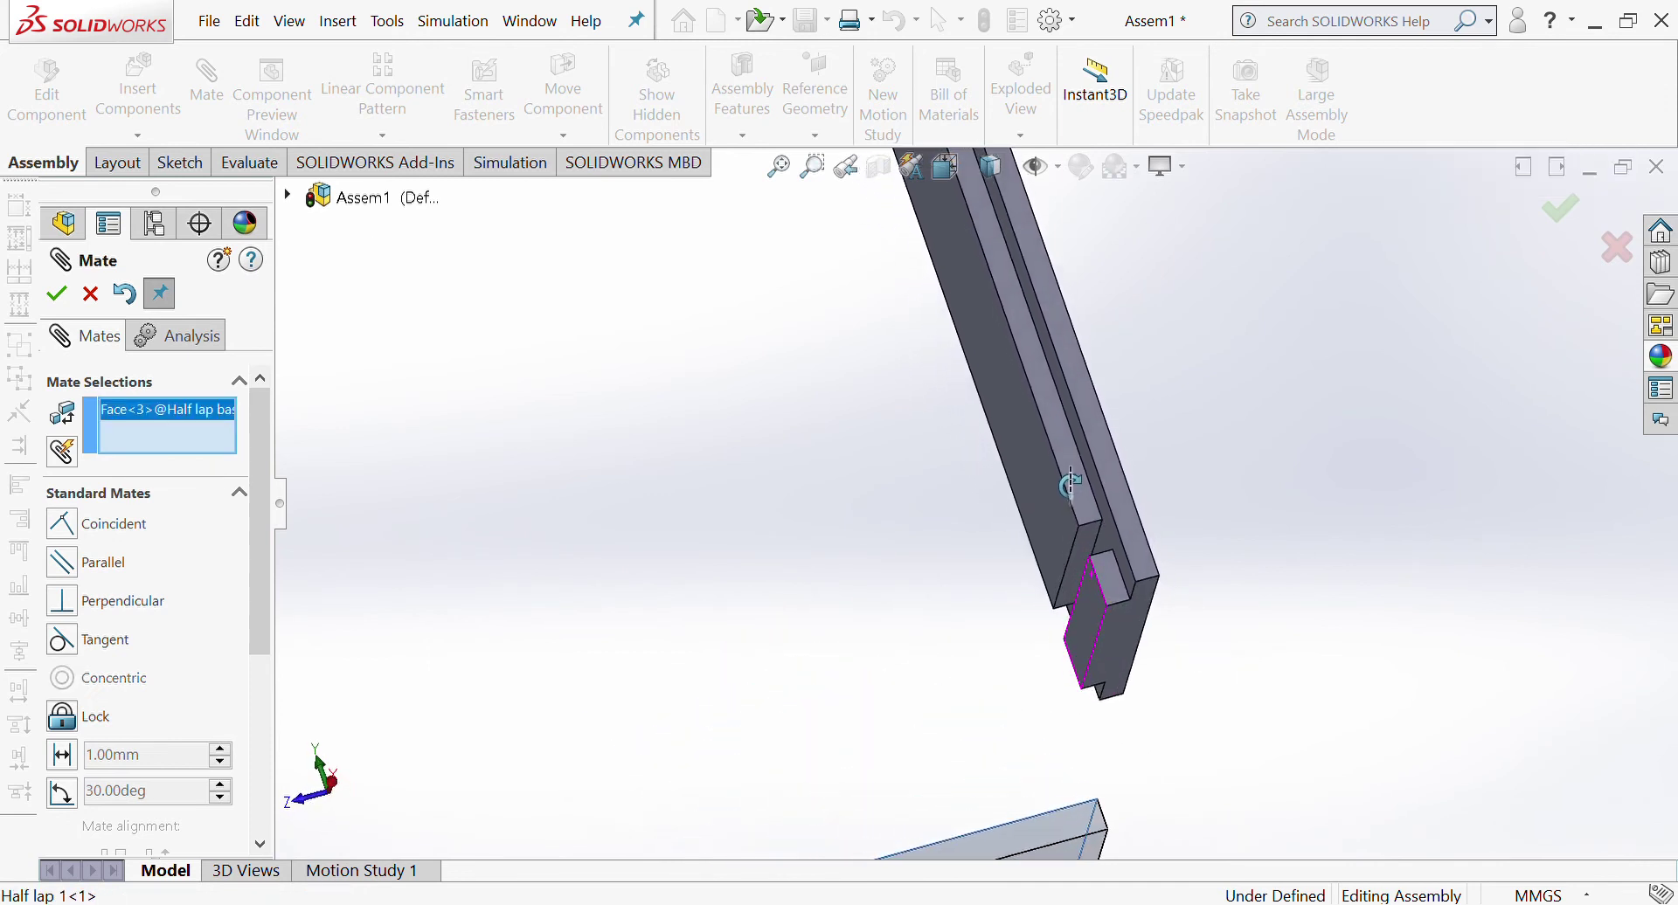
left_click(1092, 546)
scroll(1053, 681, "up", 3)
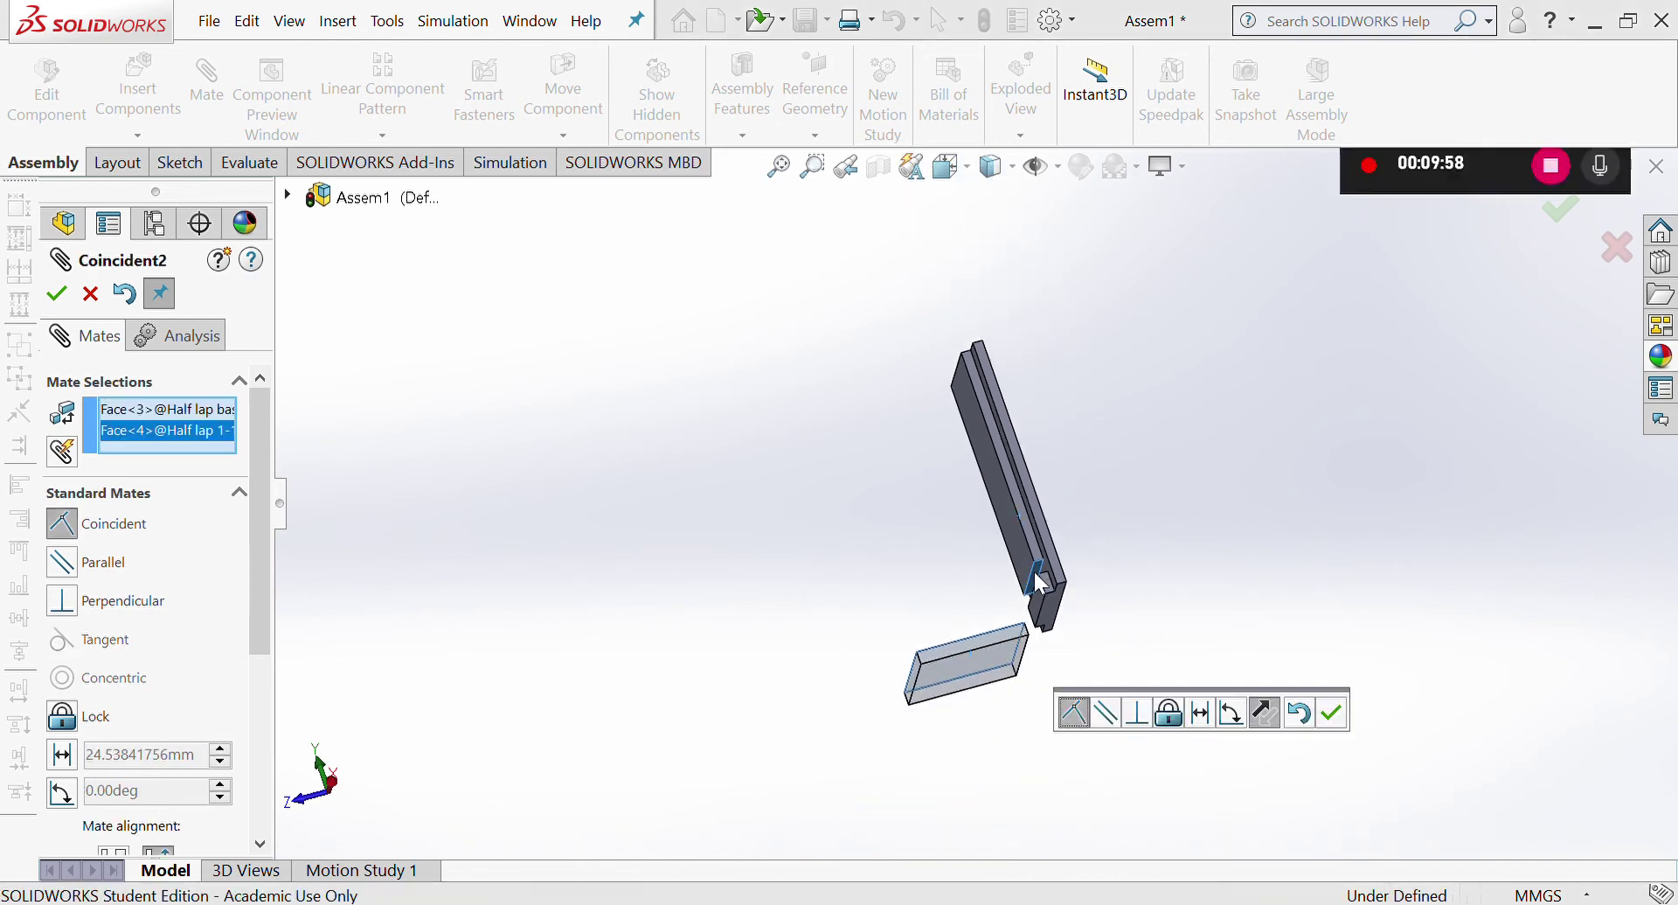
middle_click_drag(1039, 584, 1093, 677)
left_click(56, 295)
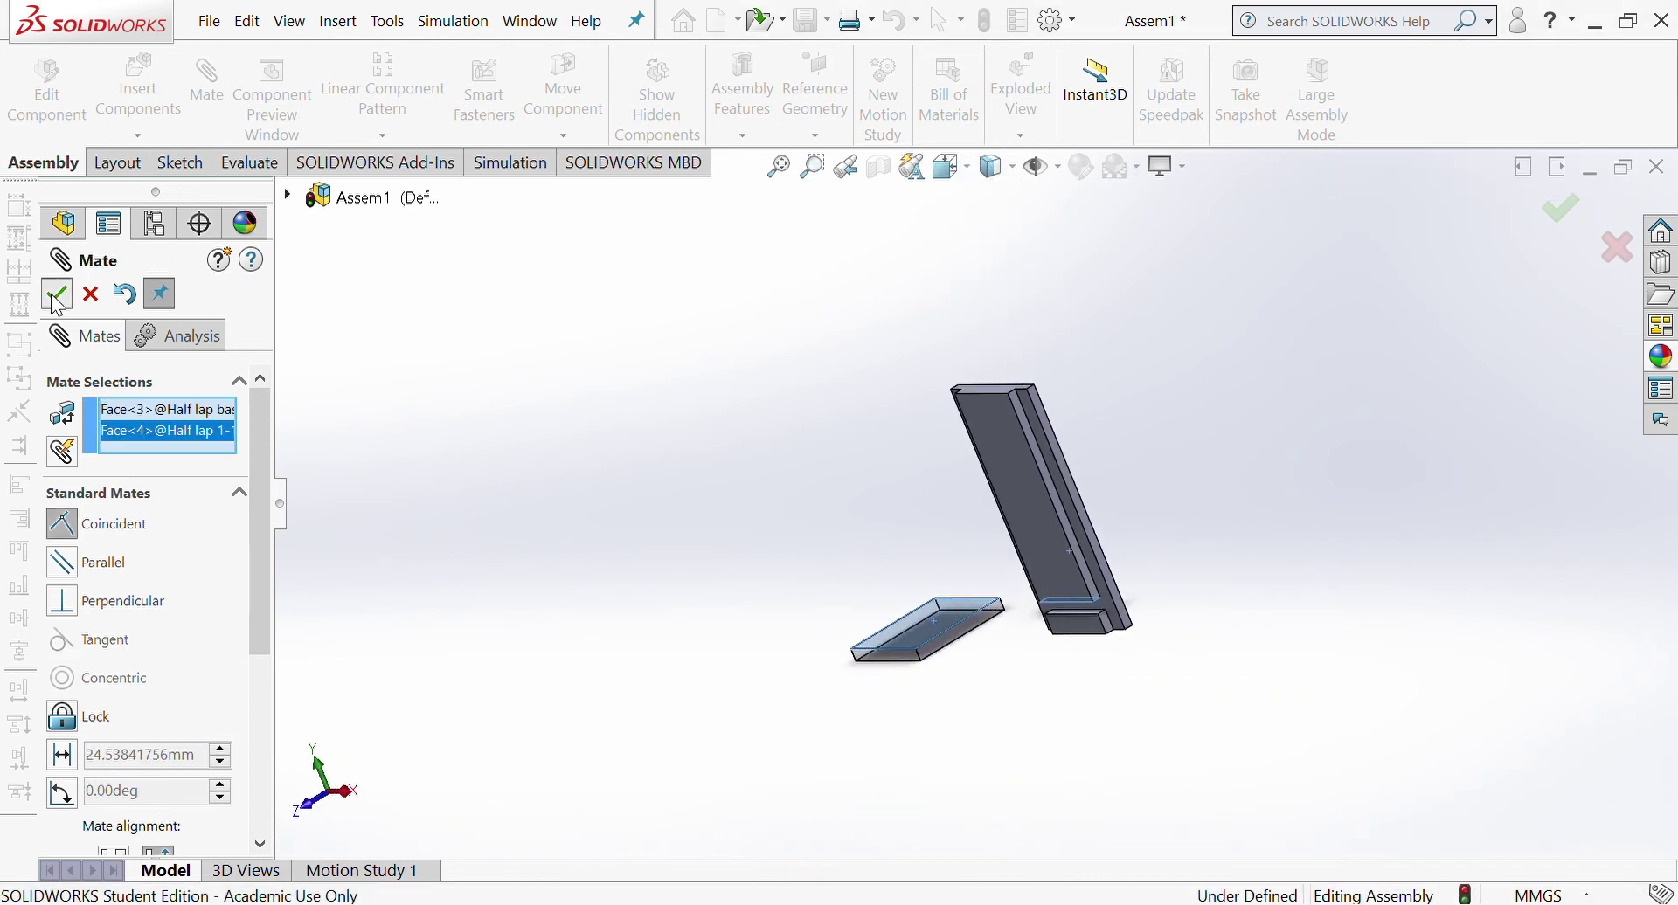
Step: Slide Half lap 1 sideways along the mated faces until its groove fits over the base's rear edge
left_click_drag(1057, 537, 947, 553)
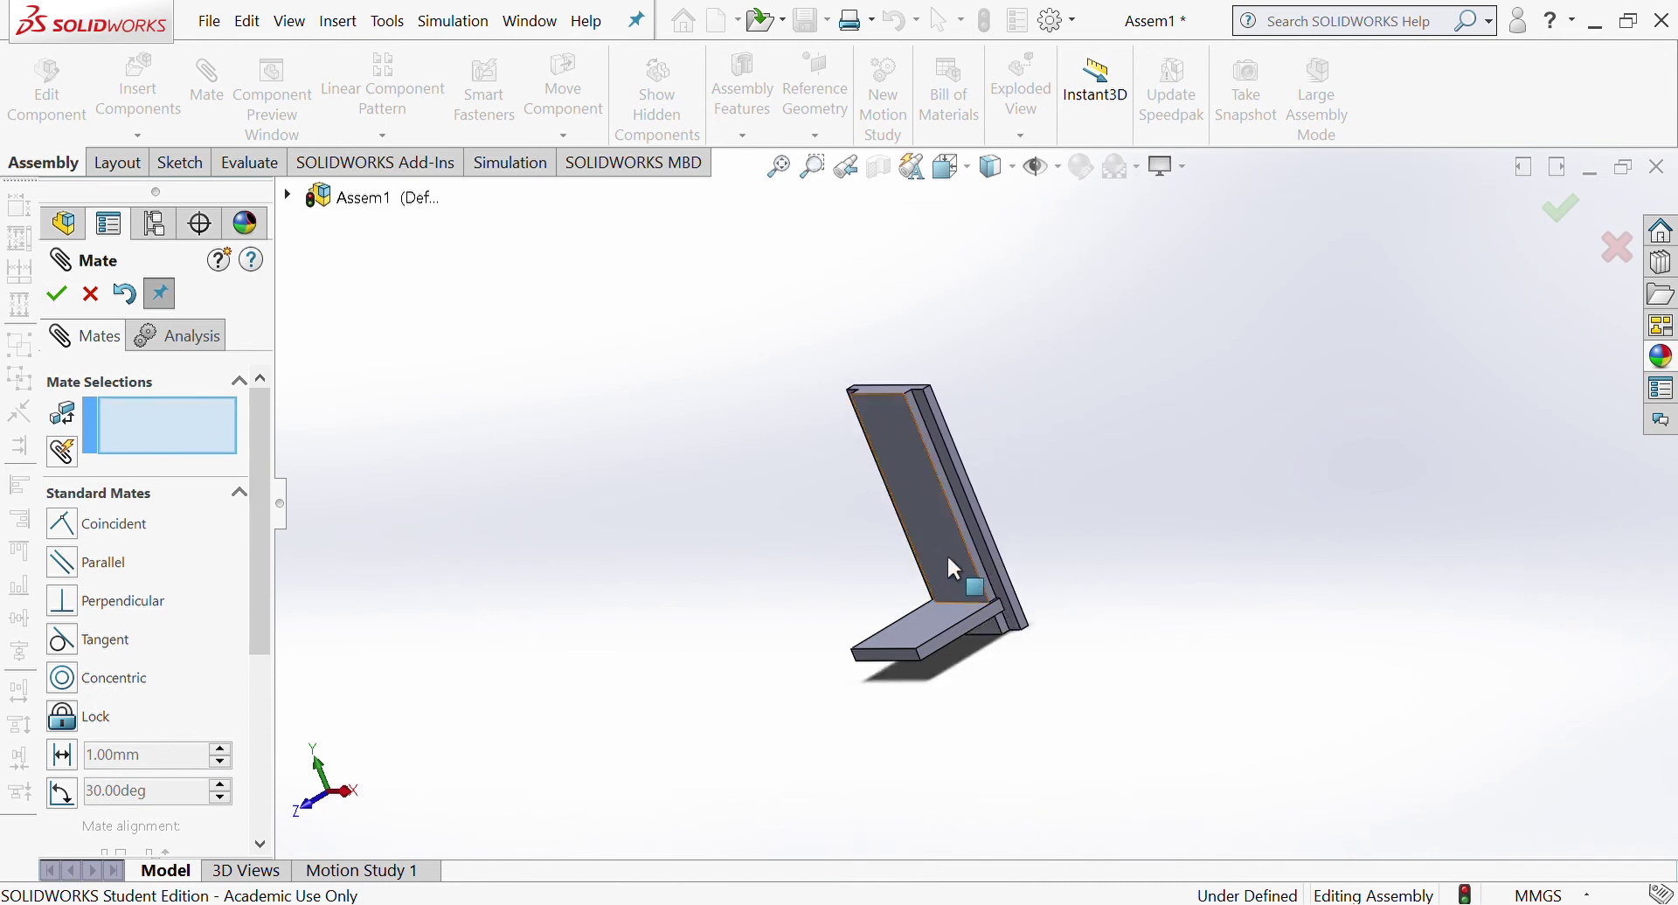
scroll(947, 553, "down", 3)
middle_click_drag(1029, 506, 1085, 505)
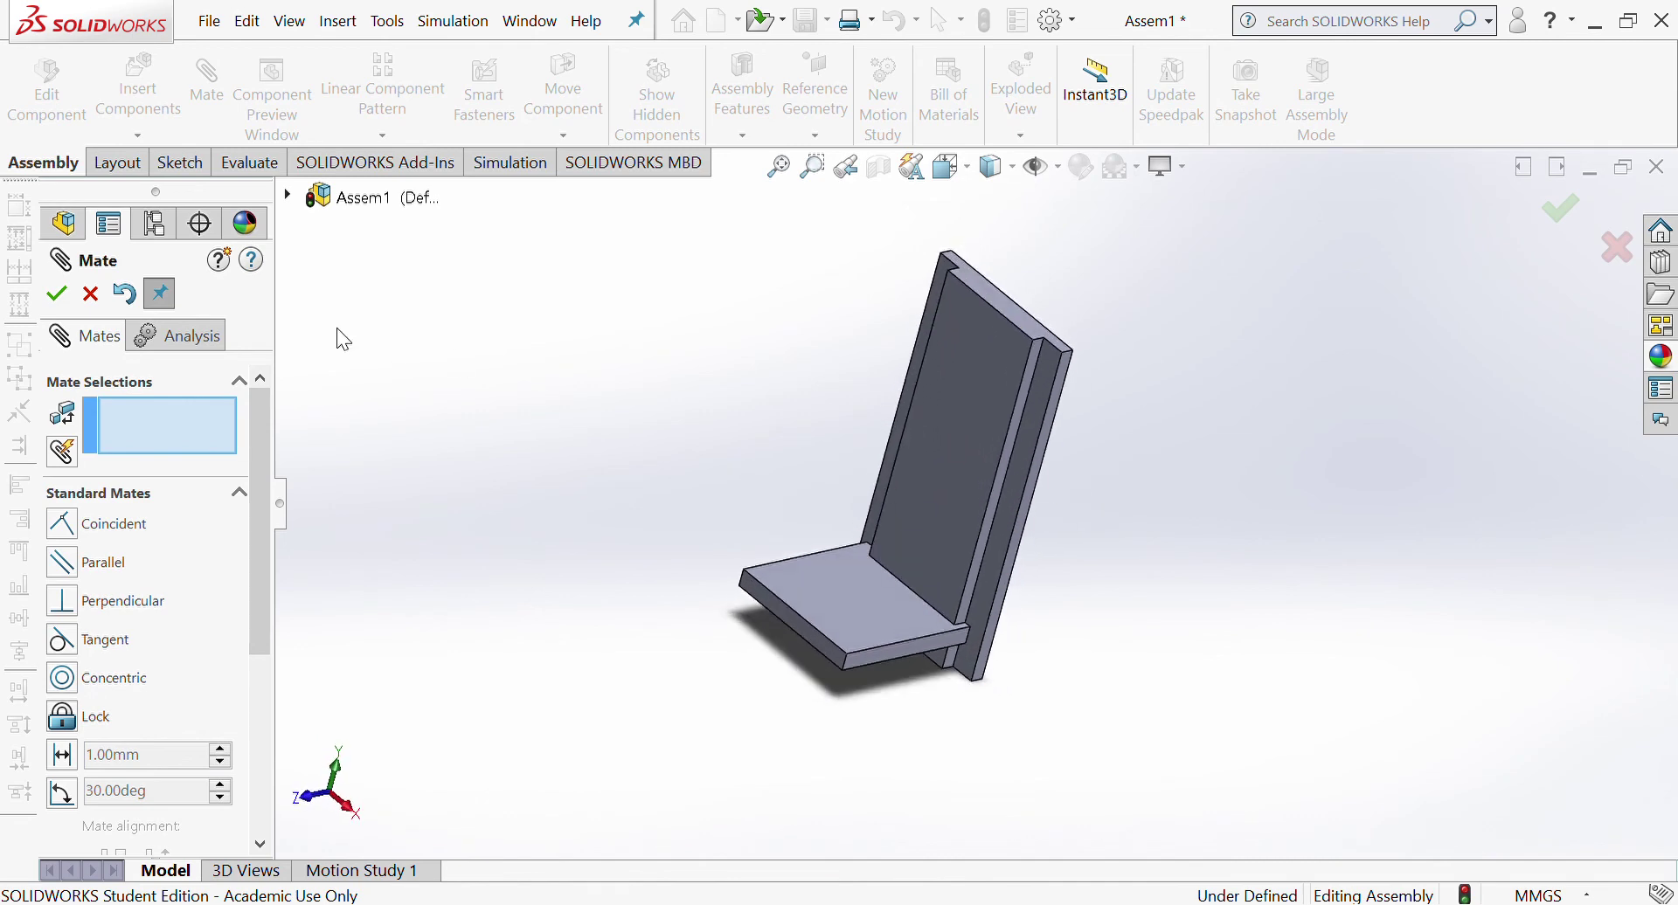